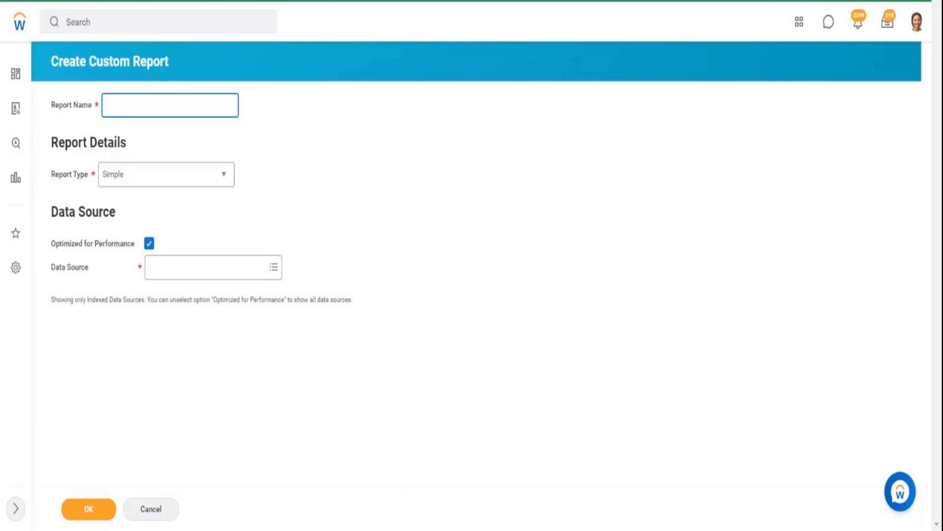
type("Zf - SR1 -")
key("BackSpace")
key("BackSpace")
key("BackSpace")
key("BackSpace")
key("BackSpace")
key("BackSpace")
key("BackSpace")
key("BackSpace")
key("BackSpace")
key("BackSpace")
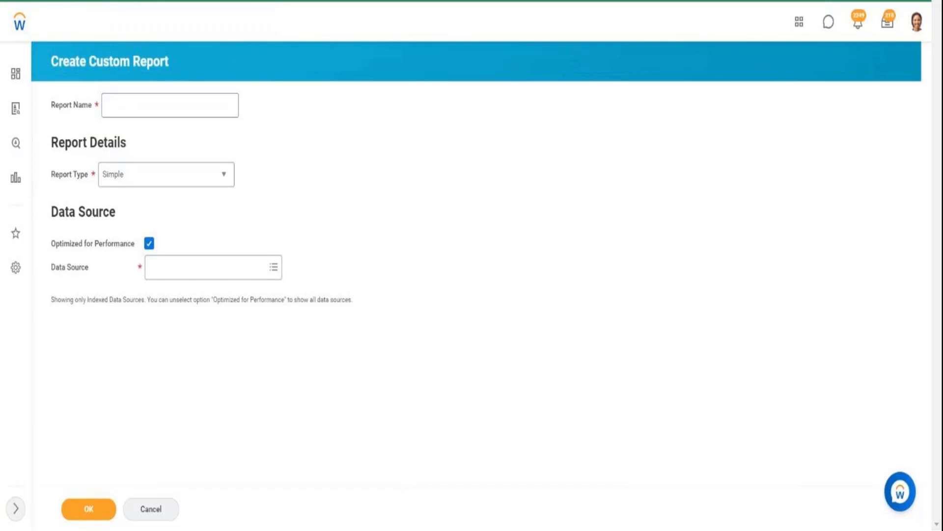
- Search for "zf" and open the reports ZF - SubRep1 - All Standard Reports and ZF - SubRep2 - All Custom Reports
left_click(158, 21)
type("zf")
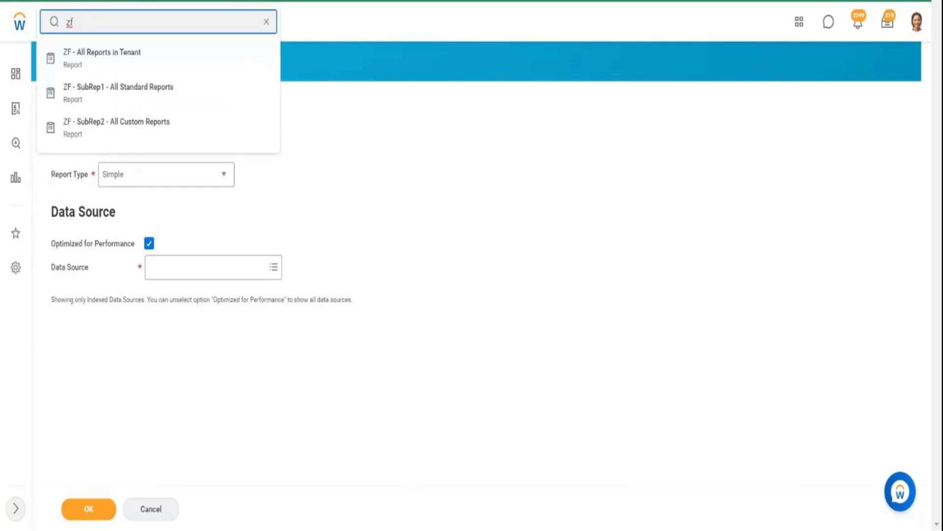
key("Down")
key("Down")
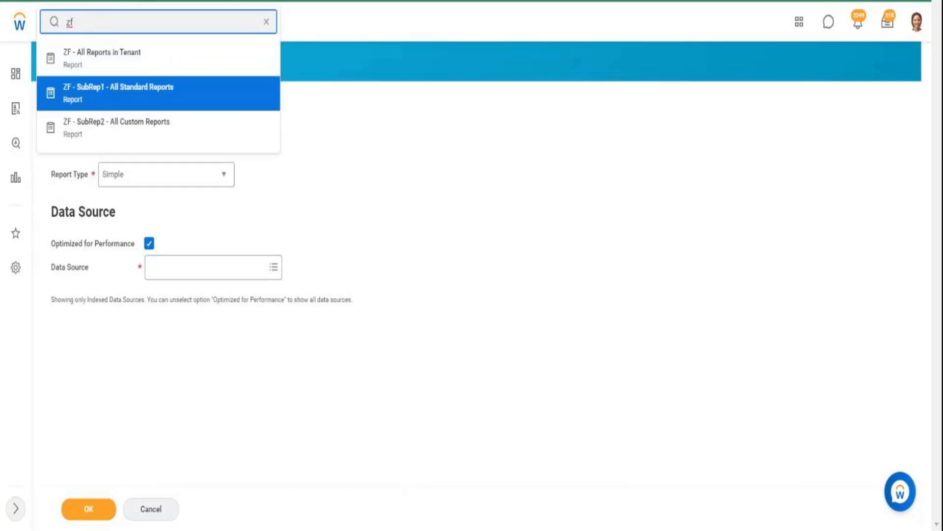
right_click(152, 95)
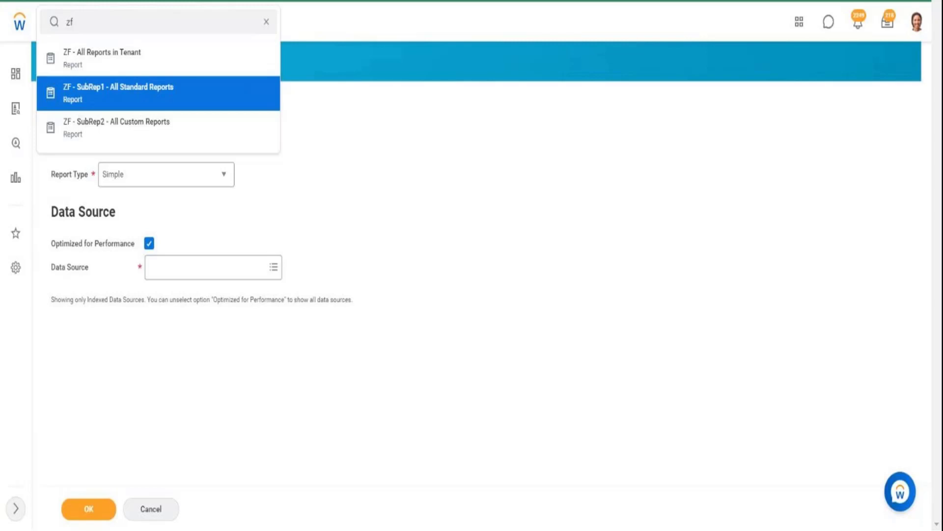
left_click(131, 129)
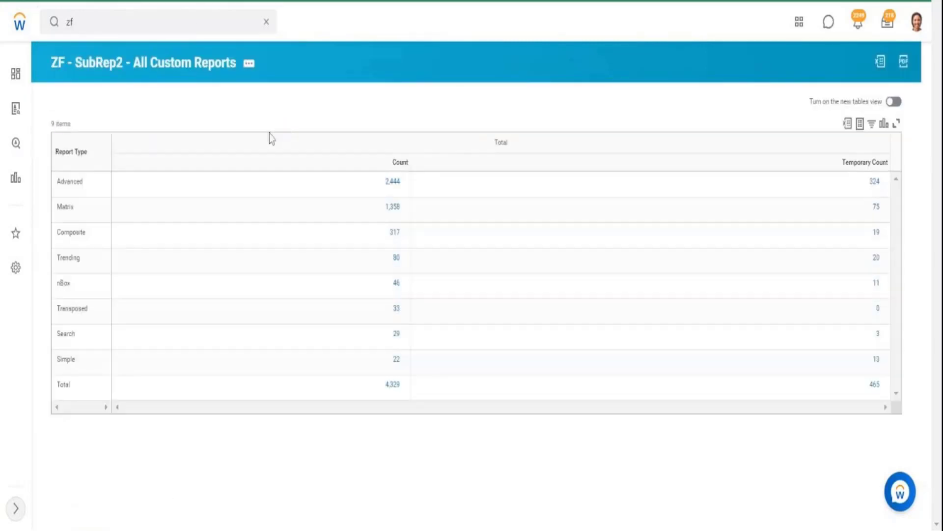
- Drill into the Advanced report type's count in the custom reports matrix, and close the drill-down list after viewing it
left_click_drag(60, 182, 73, 232)
key("alt+Tab")
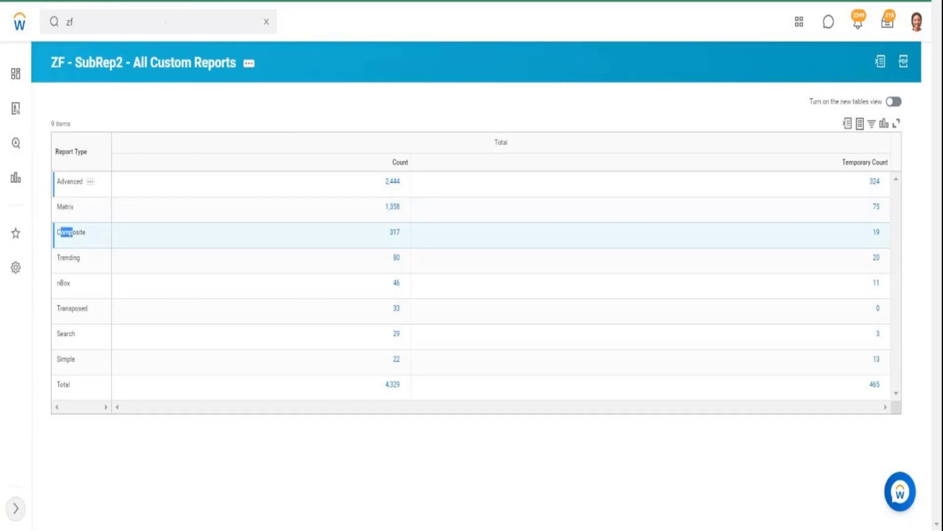
left_click_drag(67, 181, 102, 190)
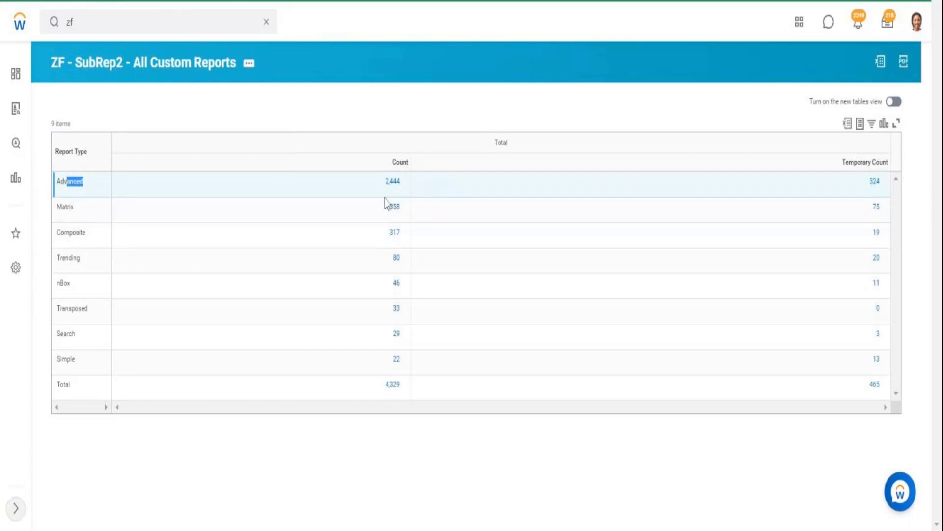
left_click_drag(383, 195, 400, 196)
left_click(400, 193)
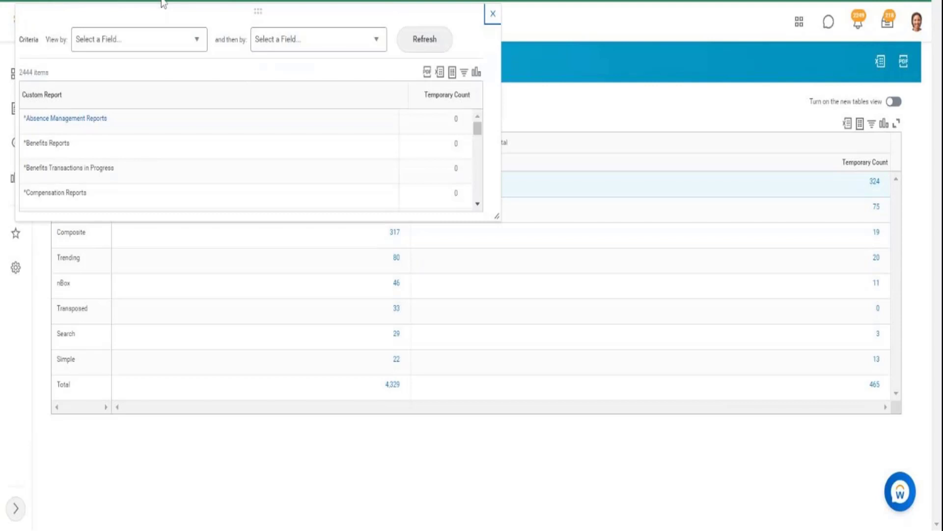
left_click(494, 14)
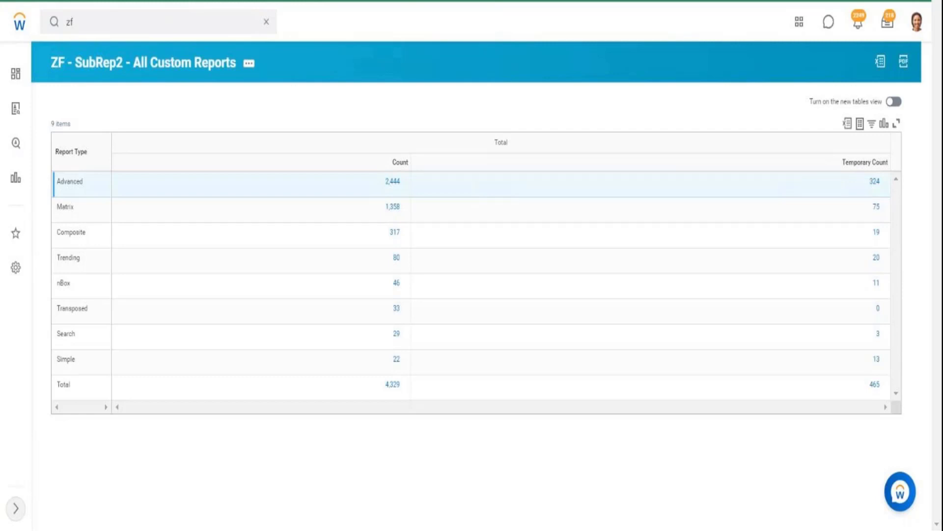
- Examine the report title and the Temporary Count column, and open the definition of ZF - SubRep2 - All Custom Reports
left_click(403, 180)
left_click_drag(274, 66, 56, 71)
left_click(51, 66)
left_click_drag(844, 164, 891, 169)
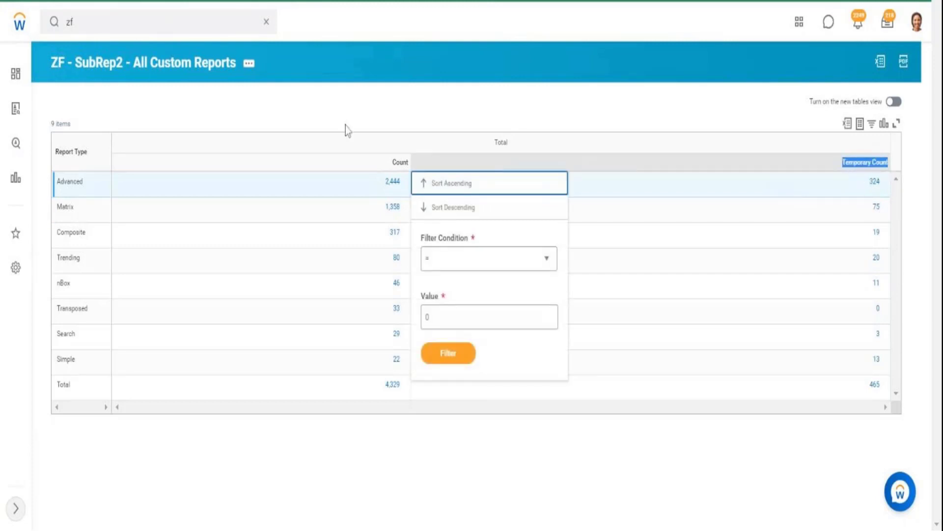
left_click(169, 64)
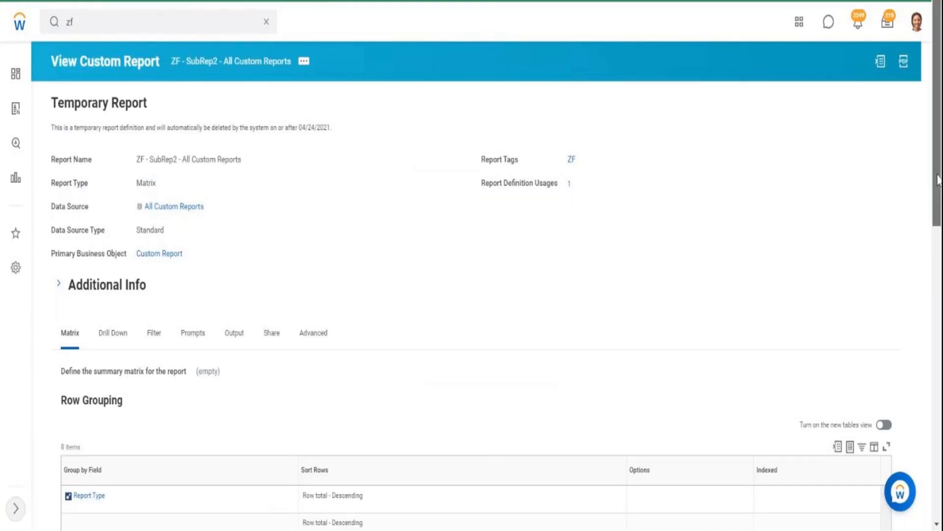
- Inspect the details of the Is Temporary calculated field used in the fields to summarize, and close its preview
left_click_drag(939, 175, 939, 464)
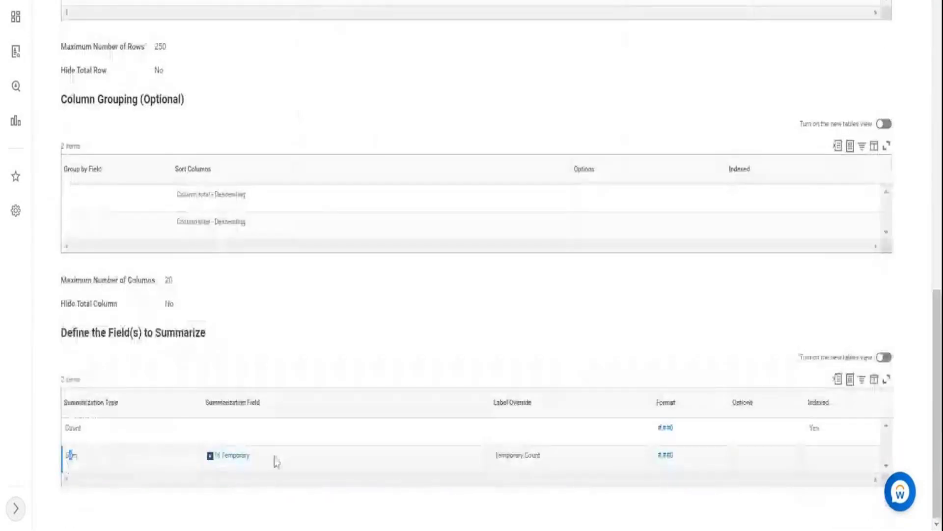
mouse_move(259, 458)
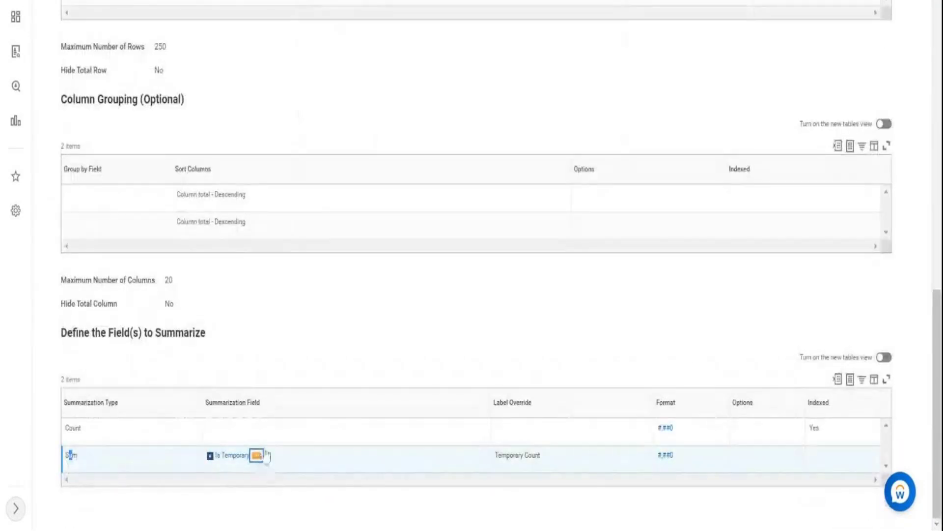
left_click(258, 455)
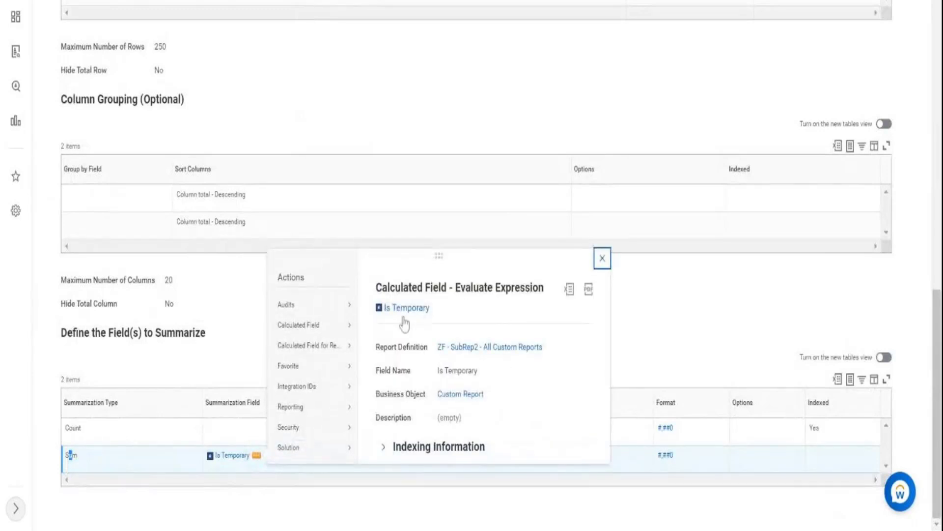
left_click_drag(436, 318, 412, 324)
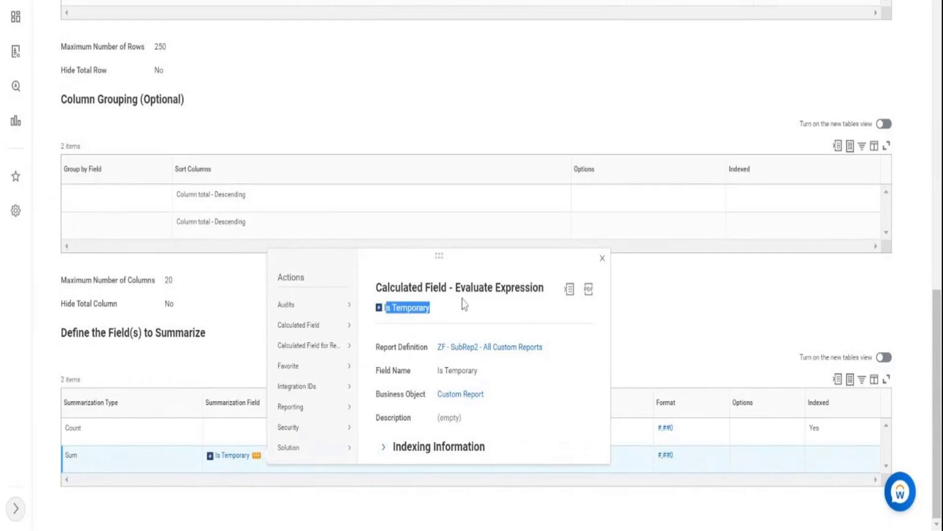
left_click_drag(460, 287, 520, 290)
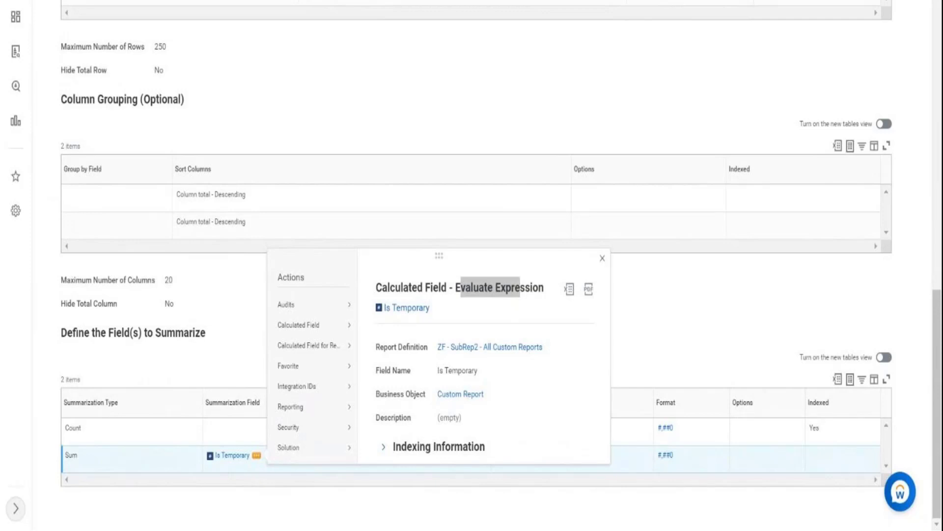
left_click(509, 92)
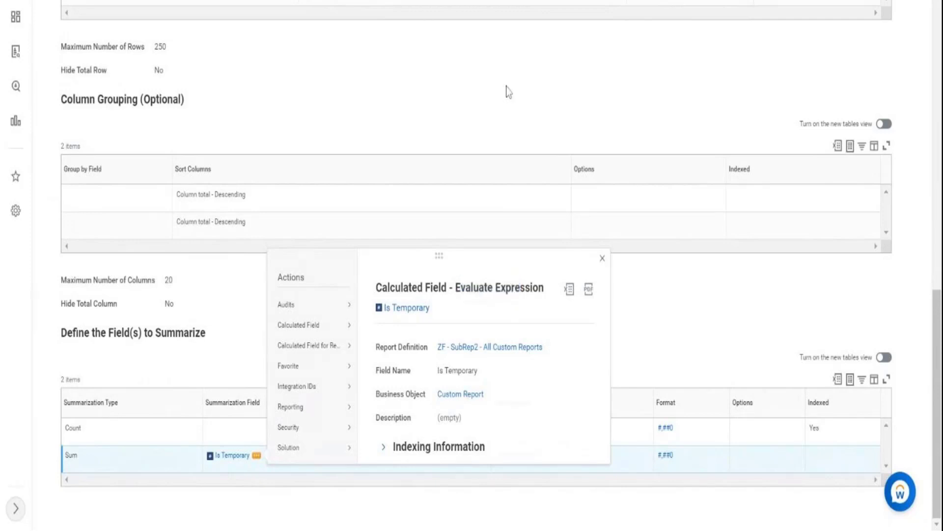
- Review the report definition's row grouping and the Sum row based on Is Temporary
scroll(508, 92, "up", 5)
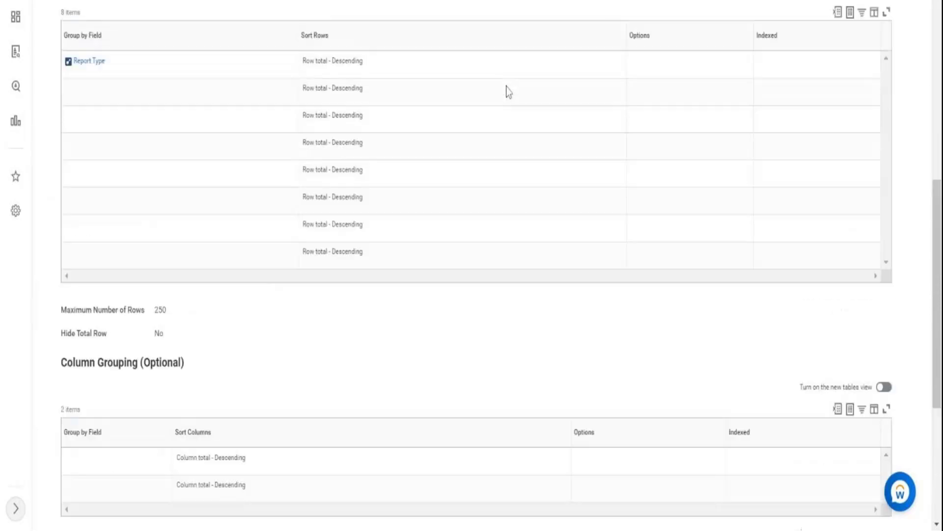
scroll(508, 92, "up", 9)
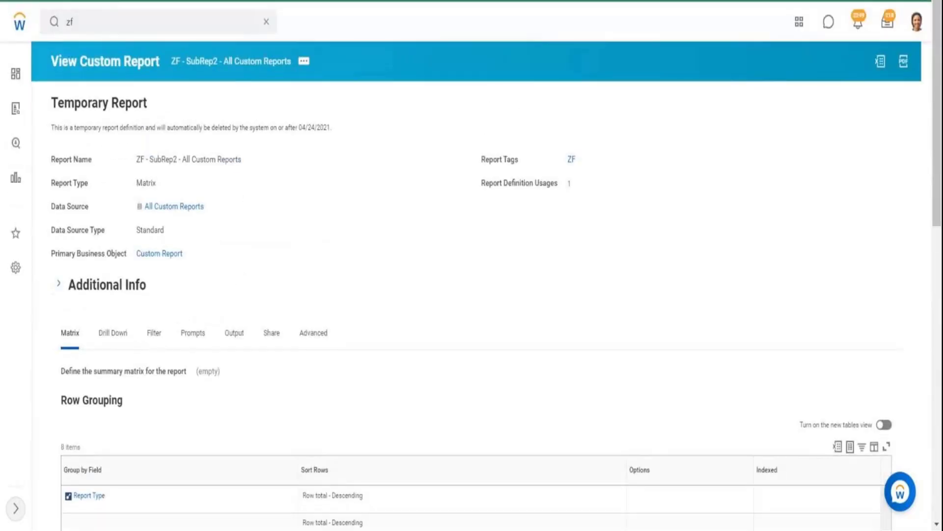
left_click_drag(938, 173, 938, 466)
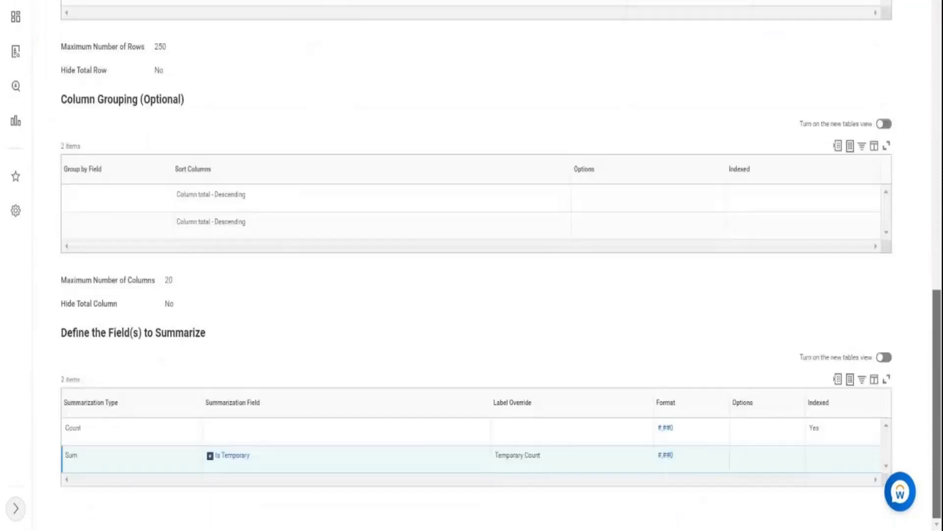
left_click_drag(68, 455, 304, 462)
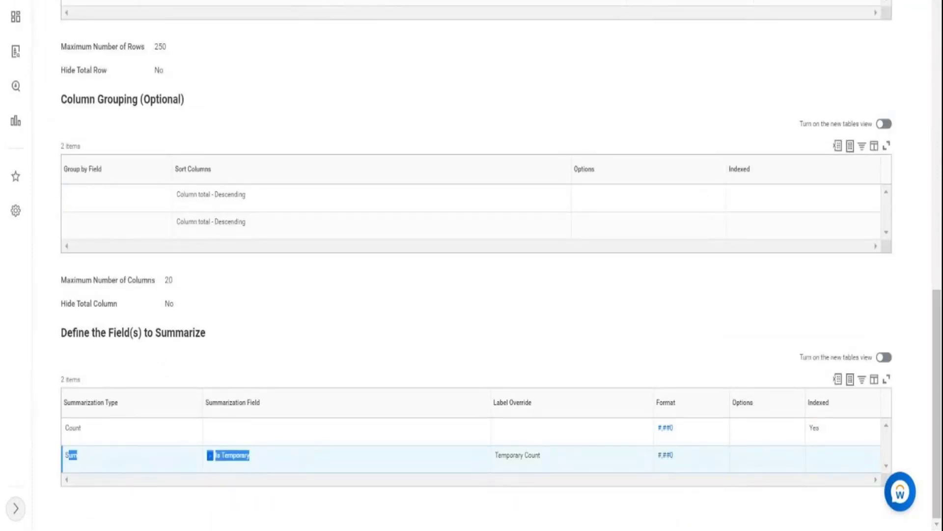
- Search for "create custom report" and open the Create Custom Report task
left_click(937, 33)
left_click(936, 34)
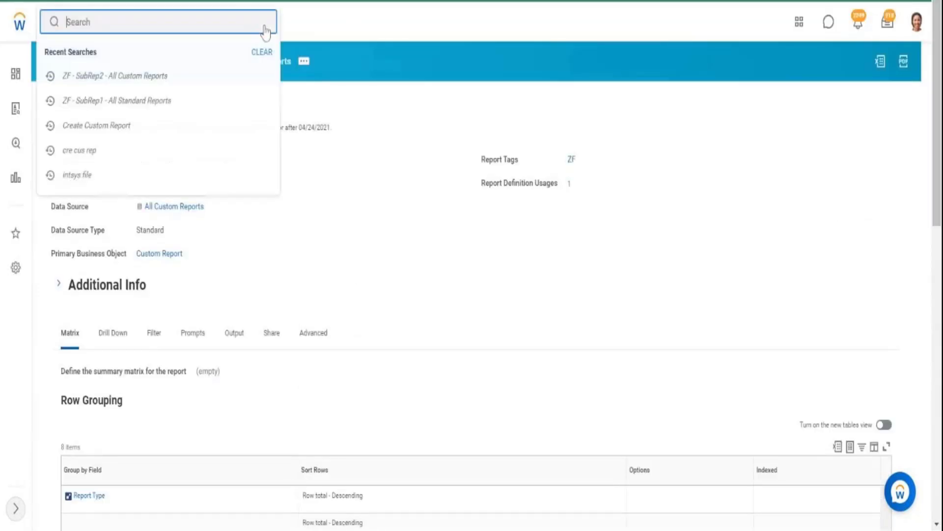
type("create cu")
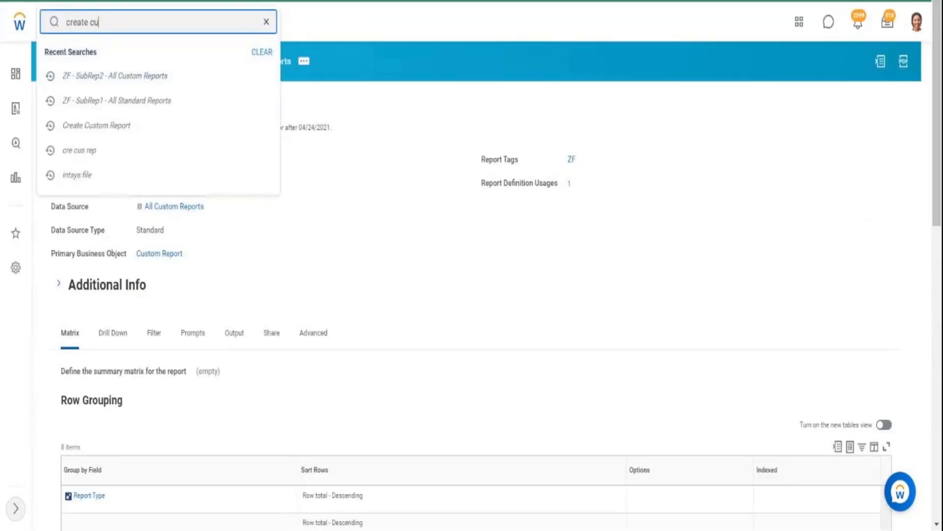
type("stom report")
left_click(137, 69)
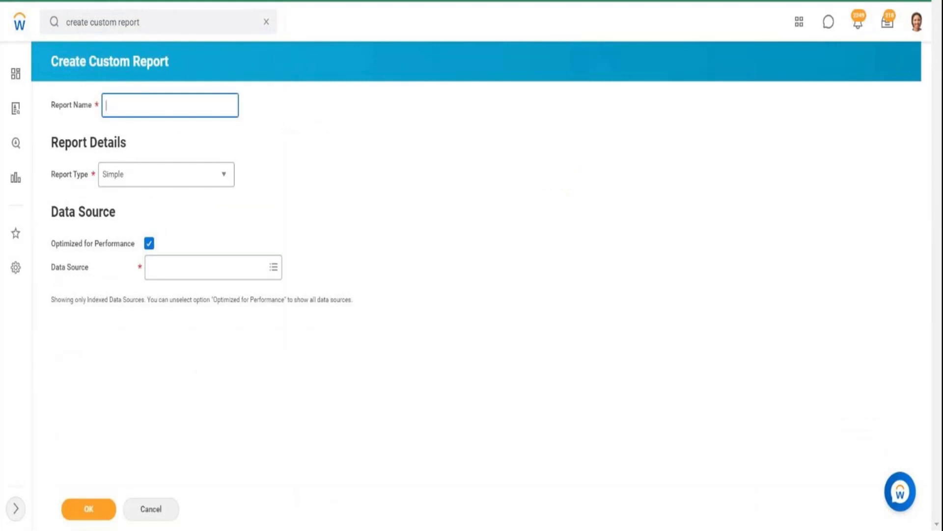
- Name the new custom report "ZF - View All Reports in Tenant"
type("ZF - View All Reports in Tenna")
key("BackSpace")
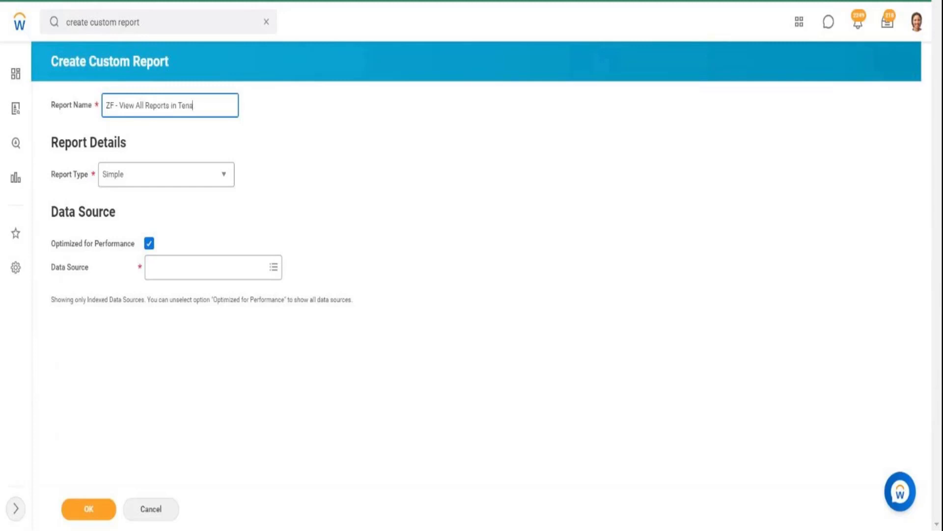
type("nt")
- Set the report type to Composite and add a row for a business object enabled for filtering and grouping
left_click(217, 181)
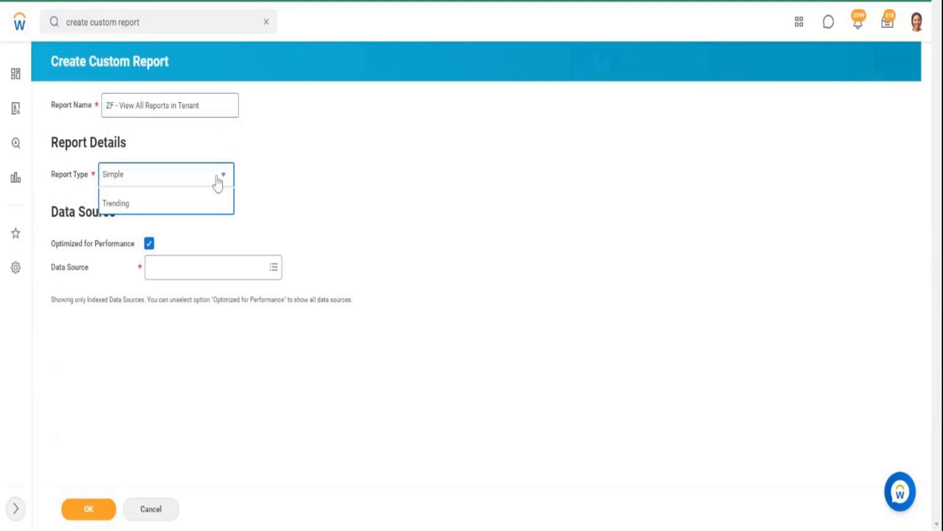
left_click(143, 236)
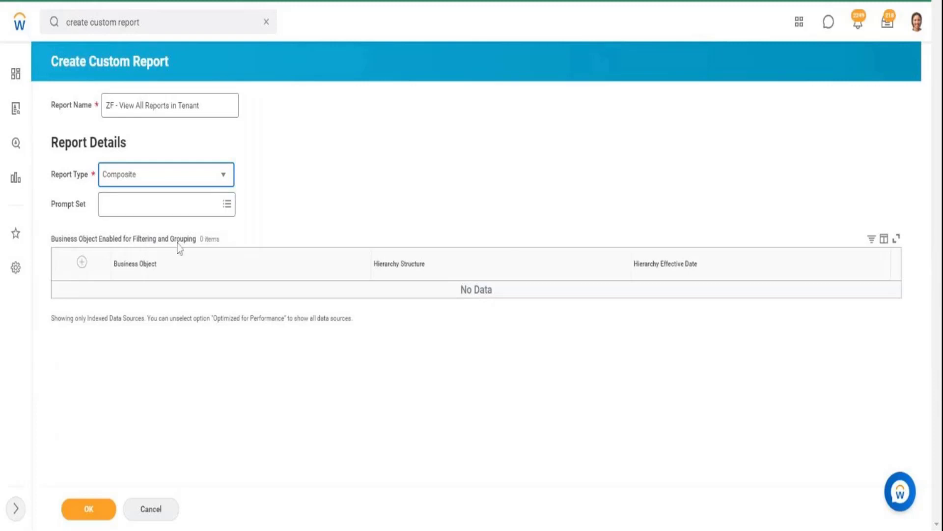
left_click(81, 265)
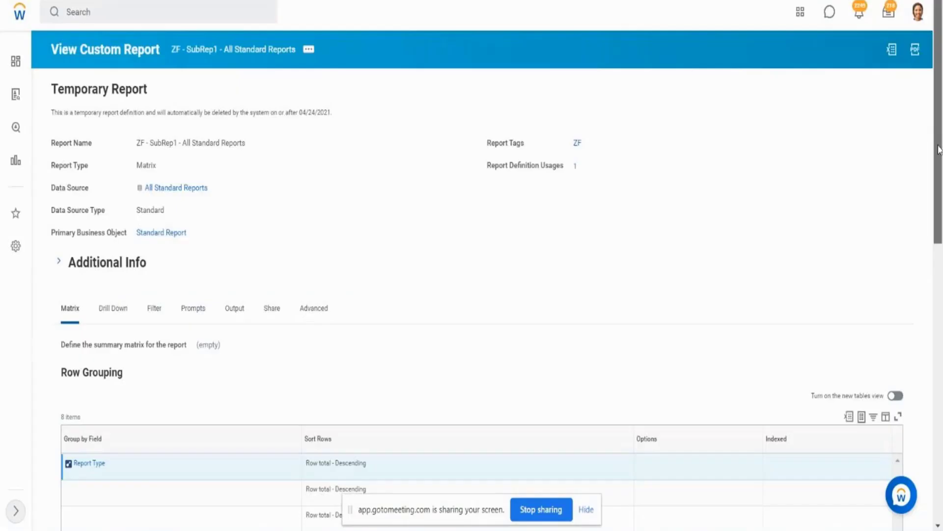
- Check the primary business object in the definition of ZF - SubRep1 - All Standard Reports
scroll(941, 165, "down", 1)
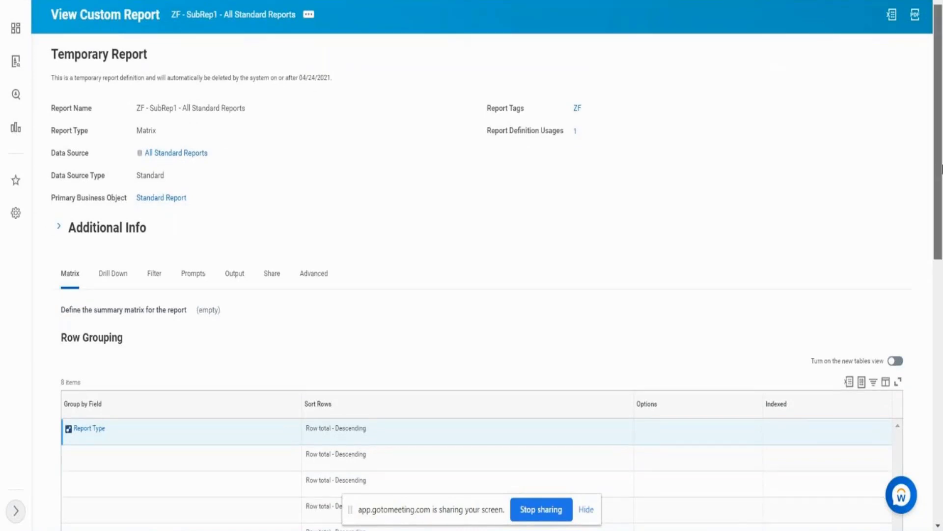
left_click_drag(941, 164, 941, 207)
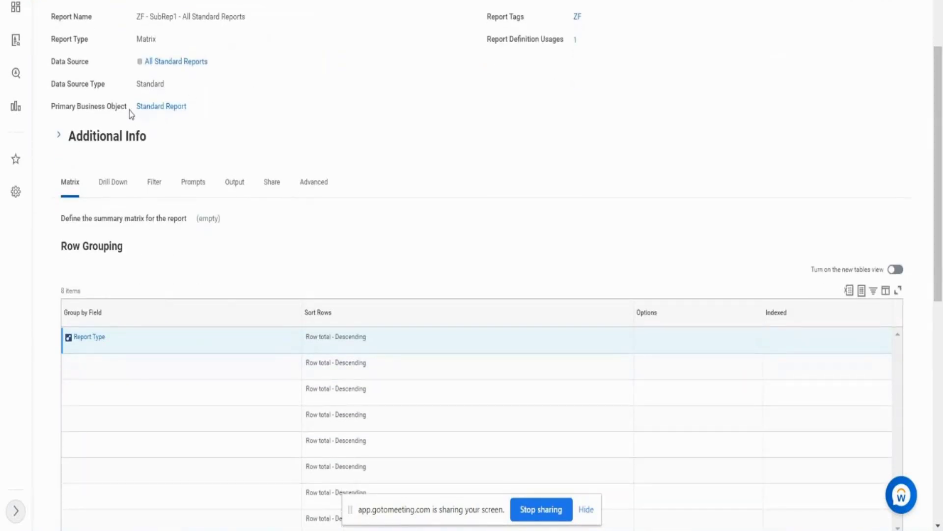
left_click_drag(138, 109, 167, 111)
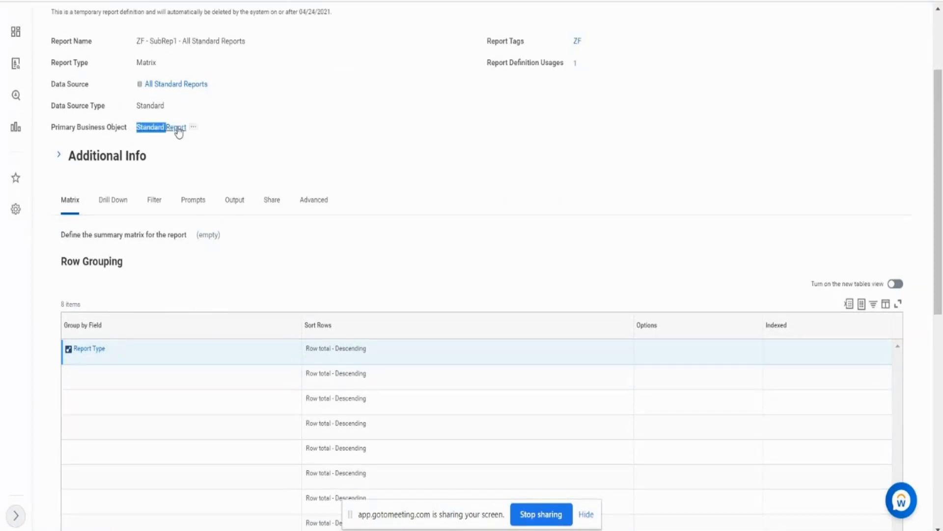
left_click(204, 135)
left_click_drag(203, 131, 138, 136)
- Check the primary business object in the definition of ZF - SubRep2 - All Custom Reports and return to the Create Custom Report form
scroll(429, 74, "down", 3)
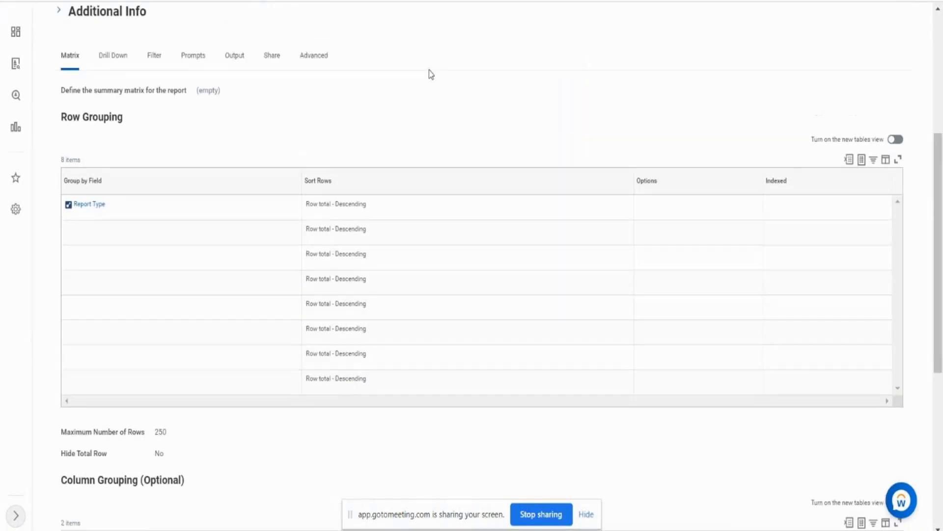
scroll(429, 70, "up", 1)
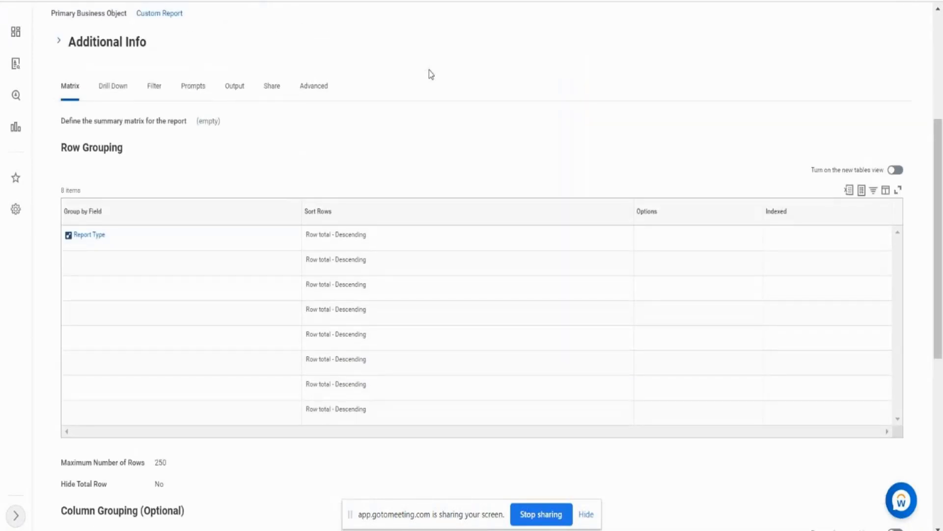
scroll(429, 70, "up", 1)
scroll(429, 74, "up", 2)
triple_click(153, 96)
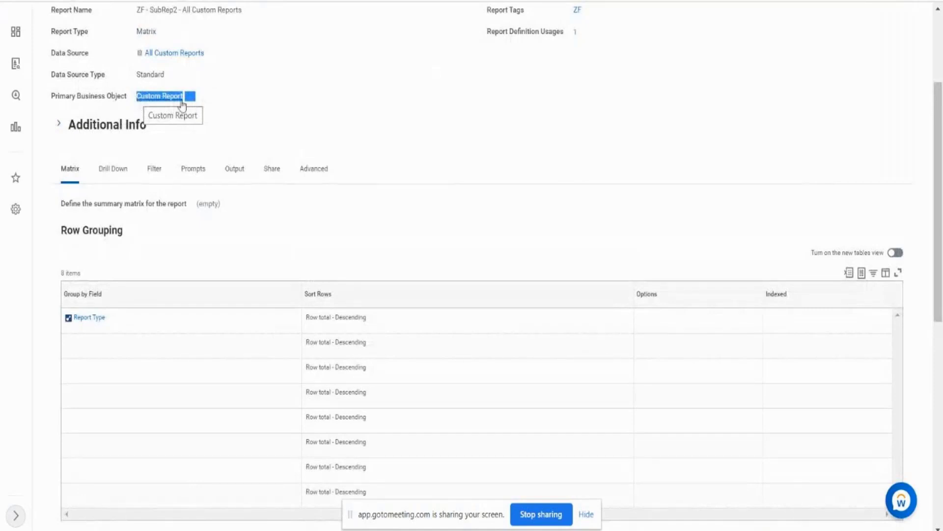
left_click(250, 123)
key("ctrl+shift+Tab")
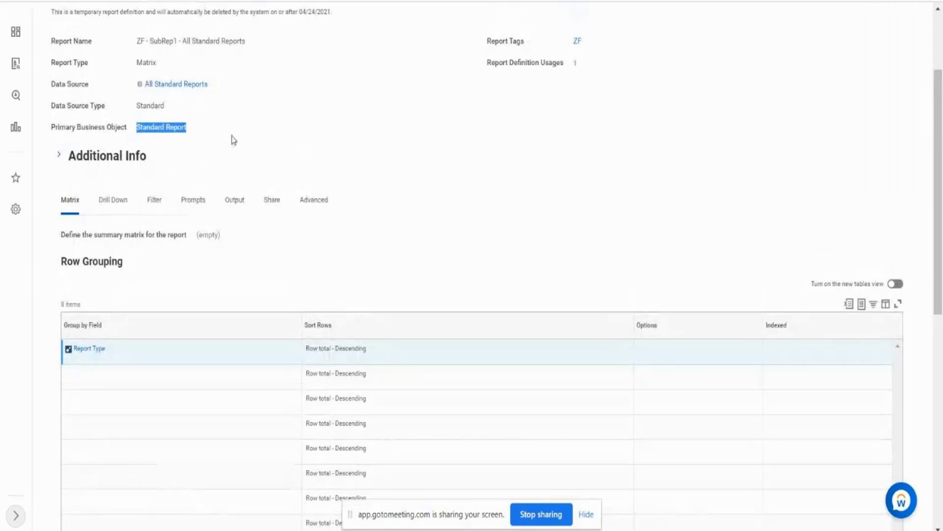
key("ctrl+shift+Tab")
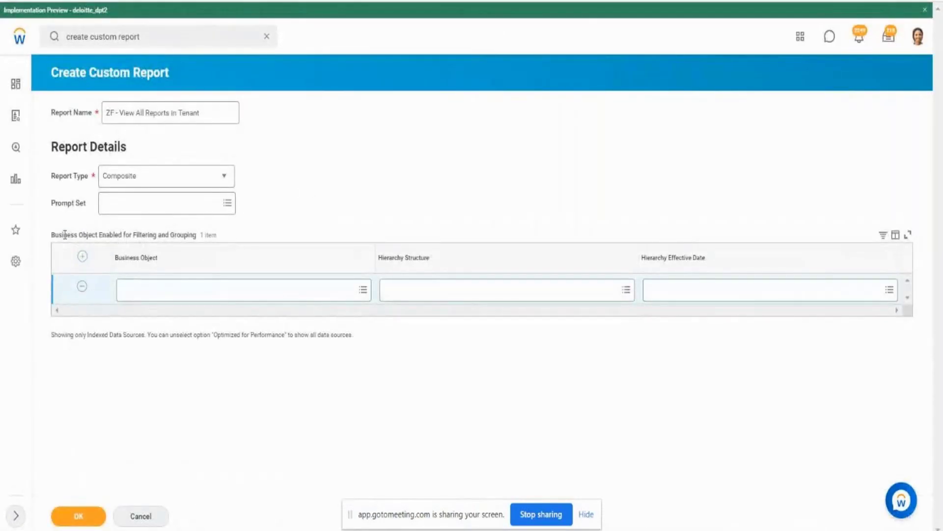
- Check the row grouping field in the definition of ZF - SubRep1 - All Standard Reports
left_click_drag(63, 235, 95, 234)
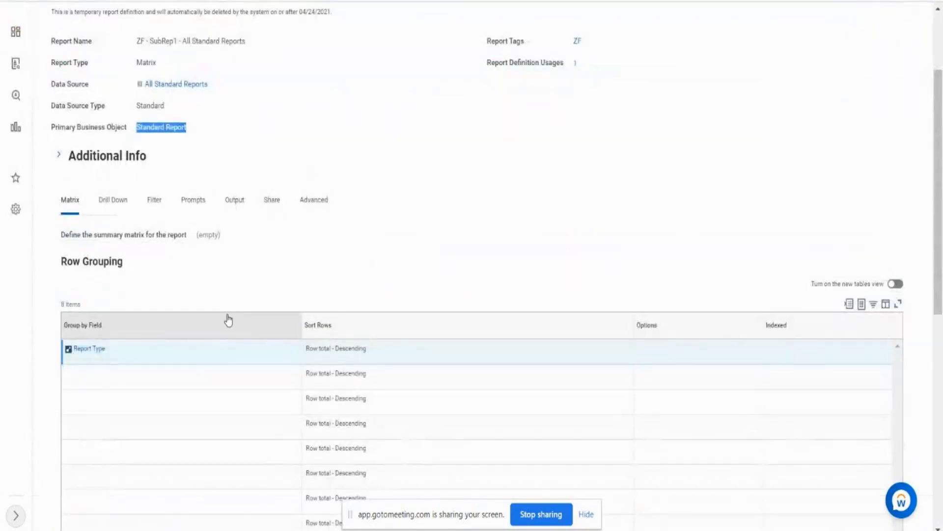
left_click_drag(125, 356, 74, 357)
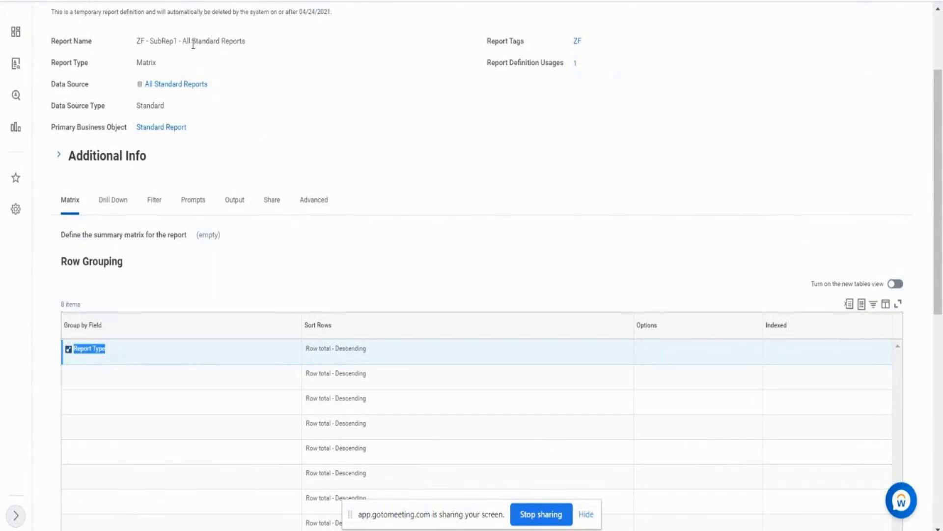
left_click_drag(191, 41, 229, 40)
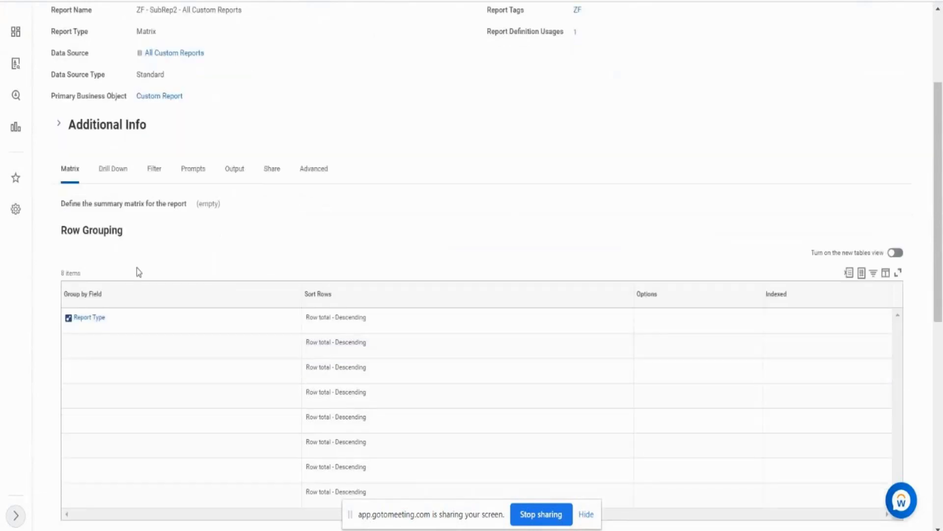
- Check the row grouping field and primary business object in the definition of ZF - SubRep2 - All Custom Reports
left_click(129, 322)
left_click_drag(129, 322, 69, 329)
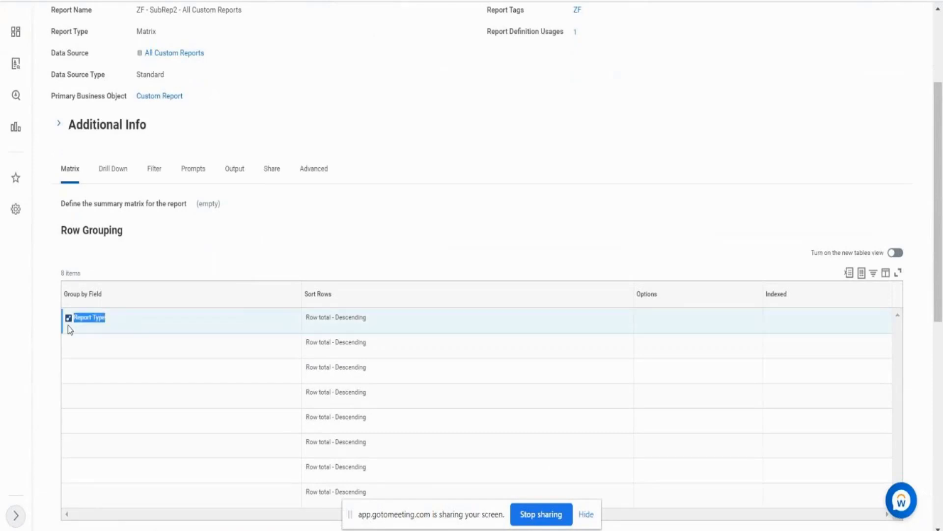
left_click_drag(216, 97, 150, 97)
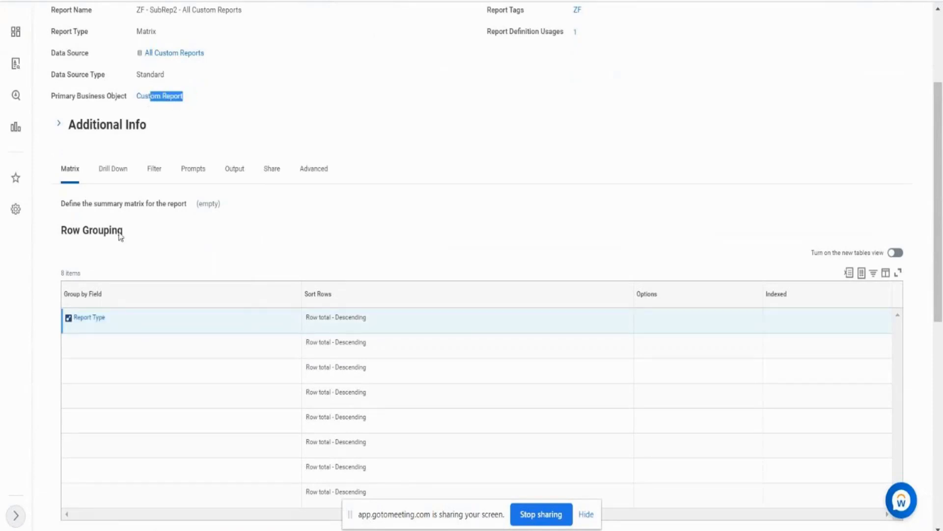
mouse_move(110, 322)
left_click(112, 320)
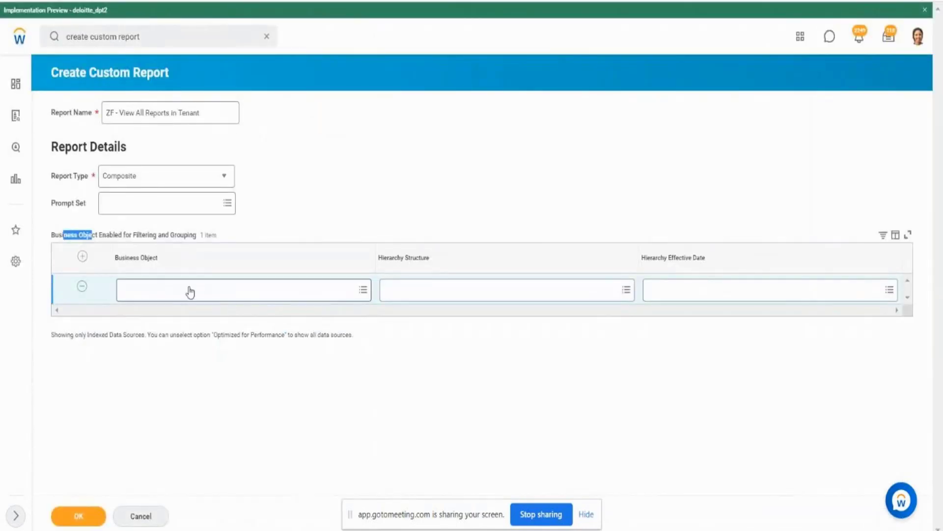
- Set the business object enabled for filtering and grouping to Report Type in the new custom report
left_click(190, 289)
type("repo")
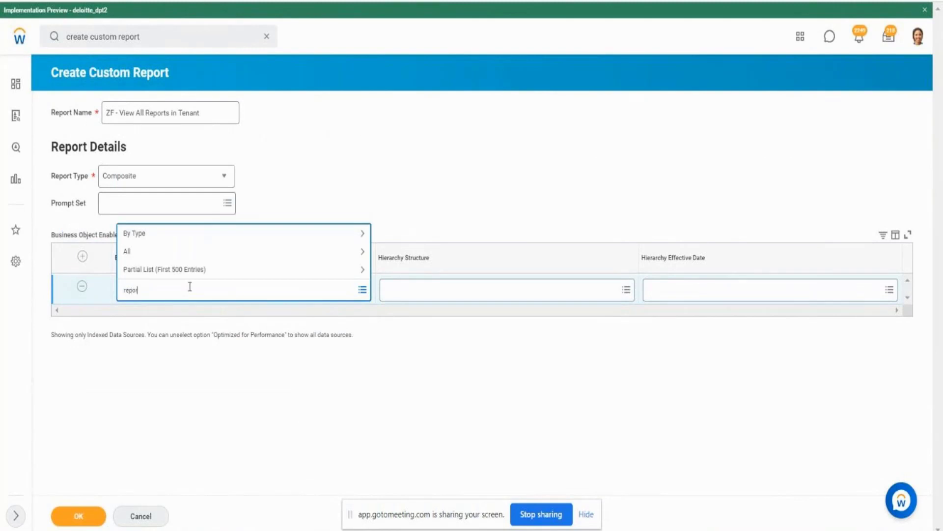
type("rt type")
key("Return")
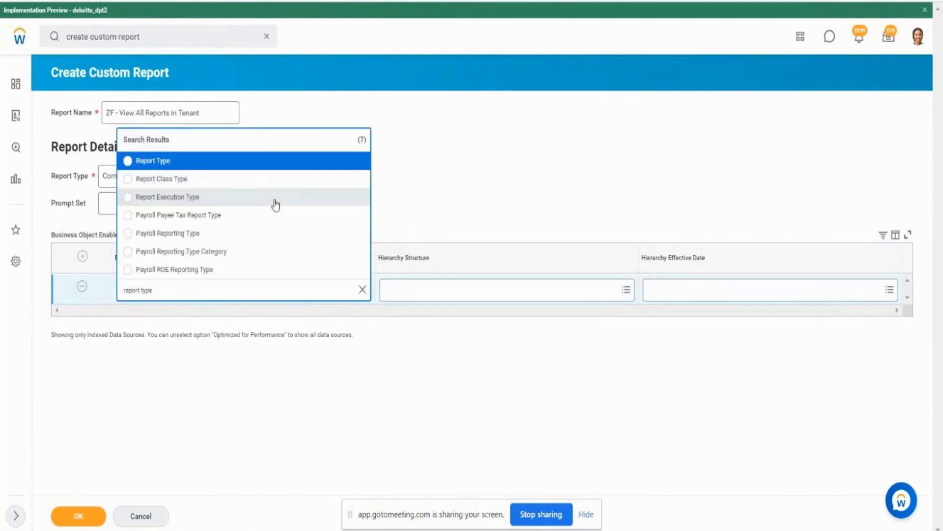
left_click(163, 160)
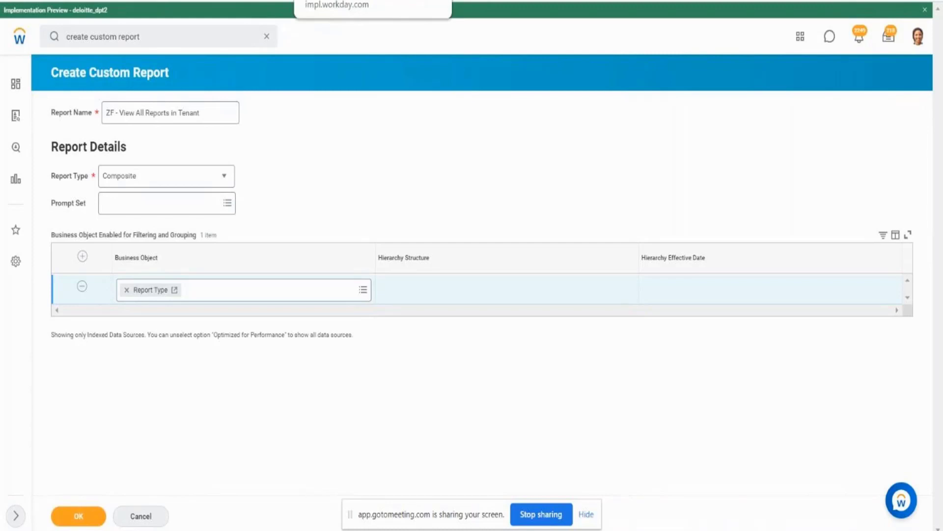
left_click(83, 257)
left_click(159, 289)
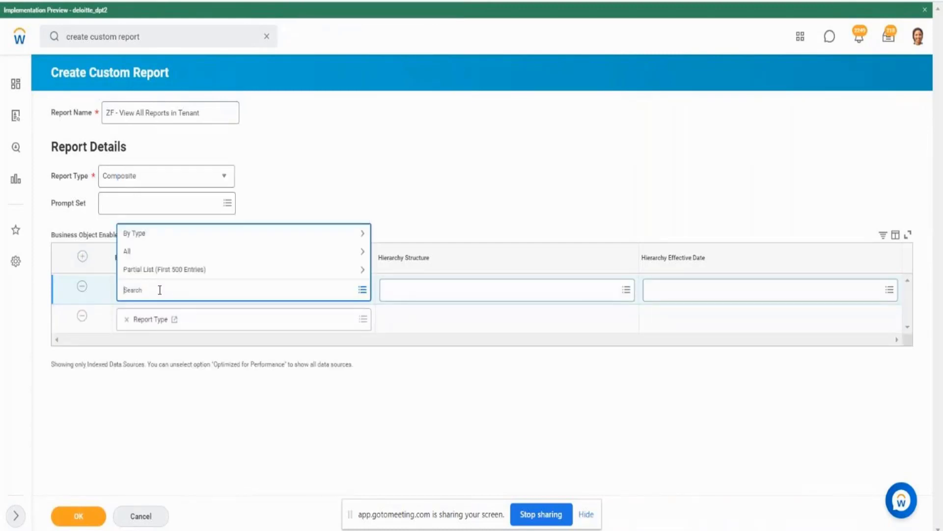
type("company")
key("Return")
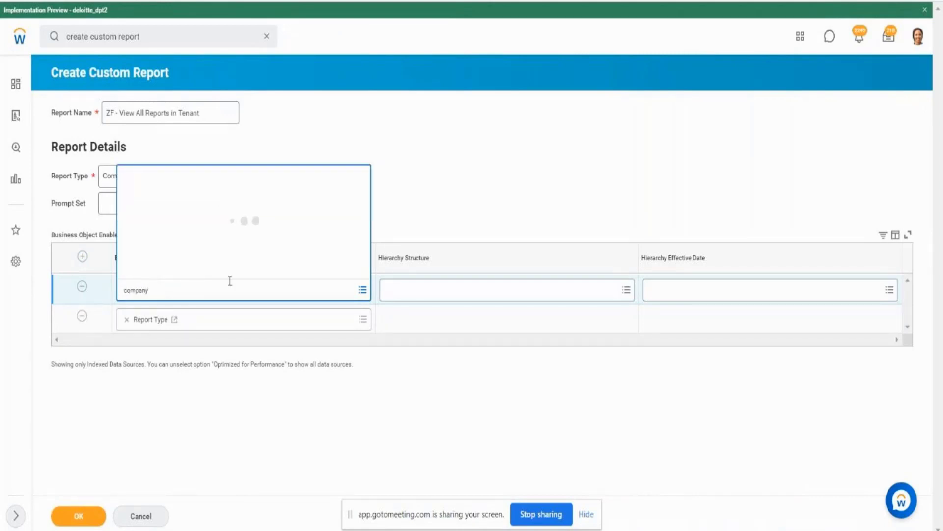
left_click(272, 68)
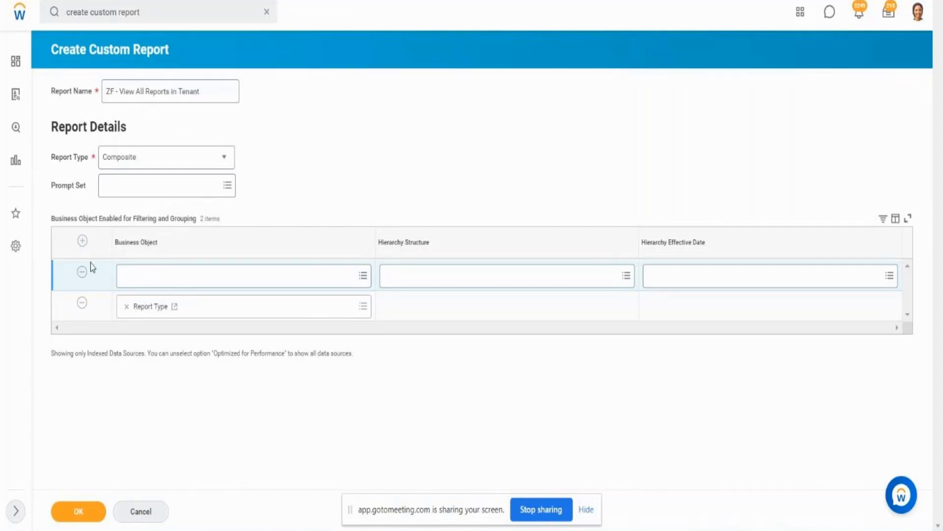
left_click(82, 274)
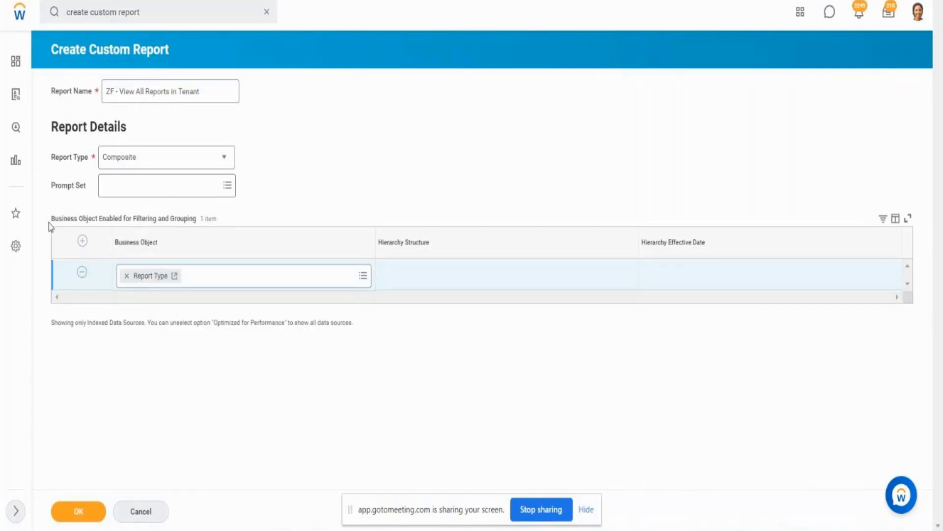
- Confirm the report details to create the composite report and open its layout grid
left_click_drag(51, 218, 96, 220)
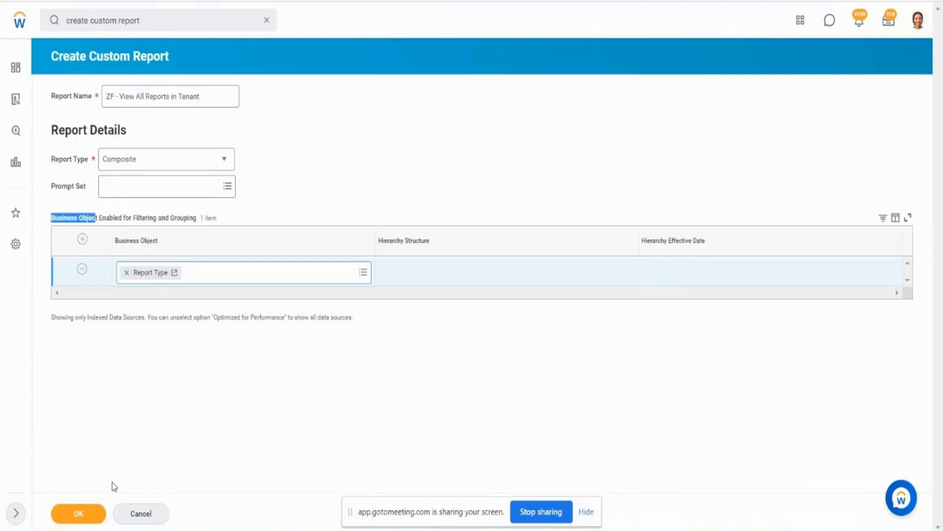
left_click(93, 512)
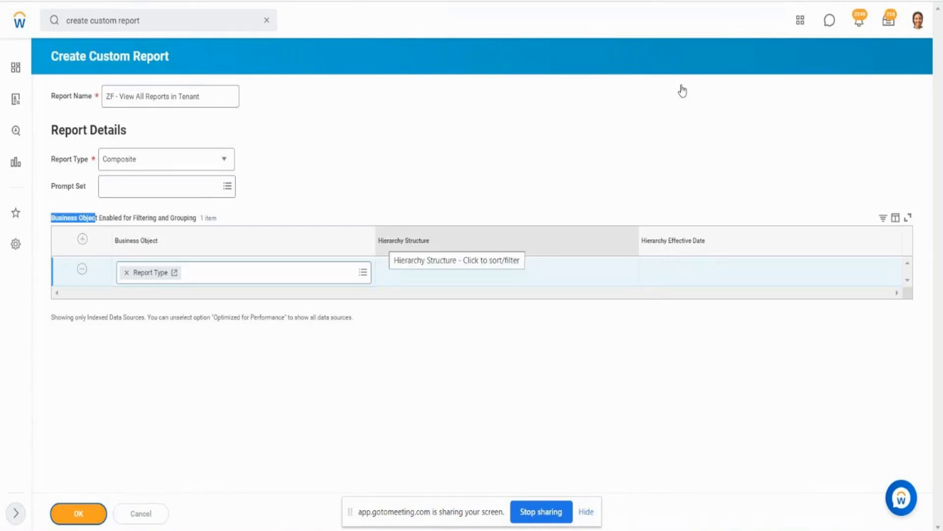
left_click(75, 515)
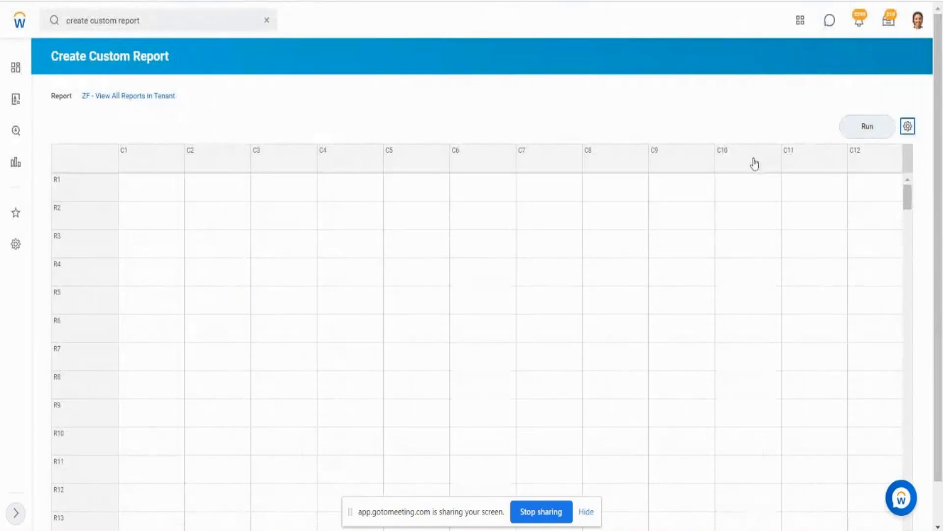
- Review the prompt options in the composite report settings and close the settings without changes
left_click(908, 126)
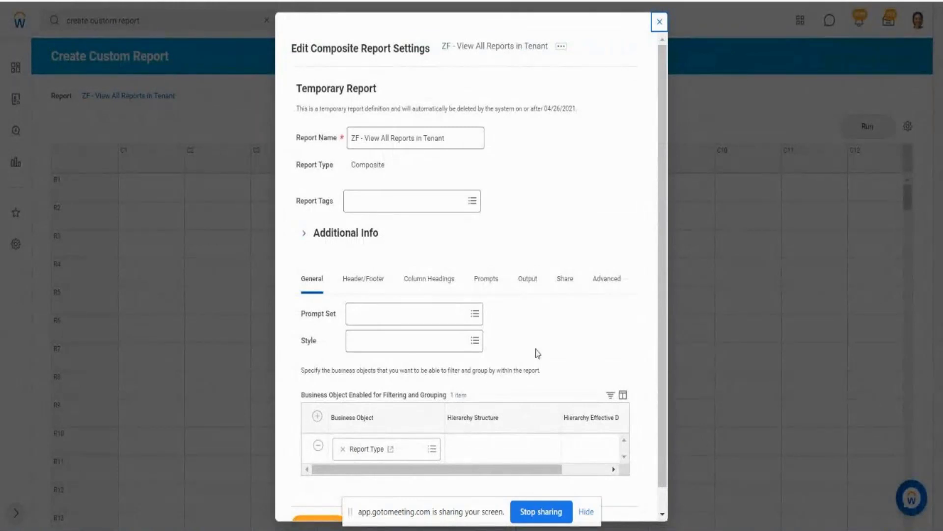
left_click(496, 289)
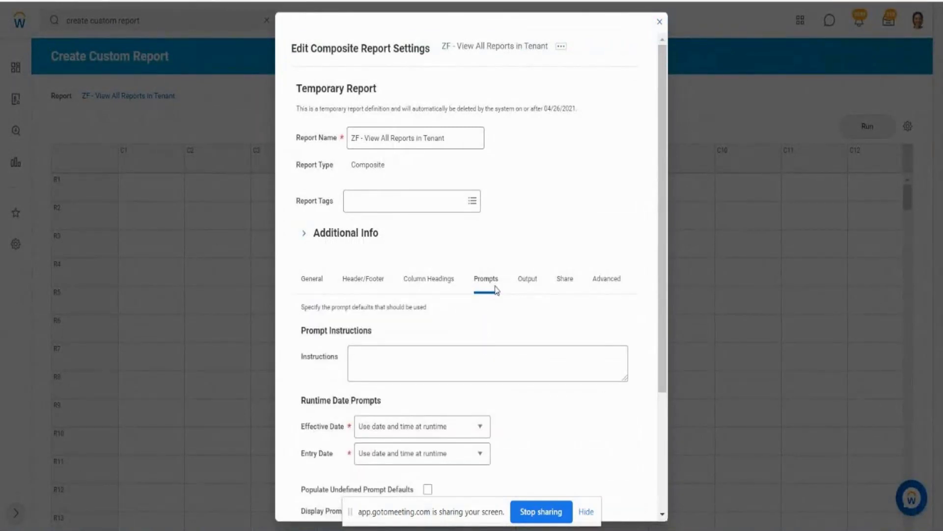
left_click_drag(658, 279, 699, 414)
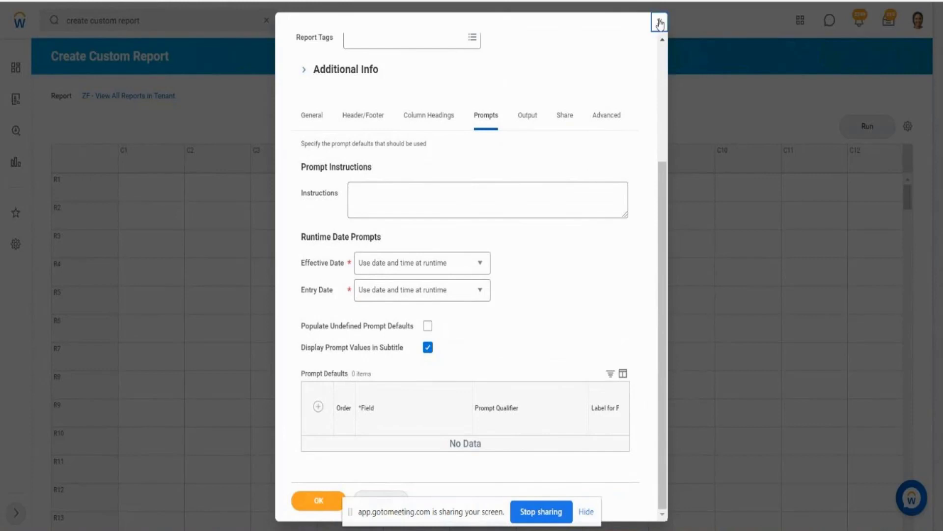
key("Escape")
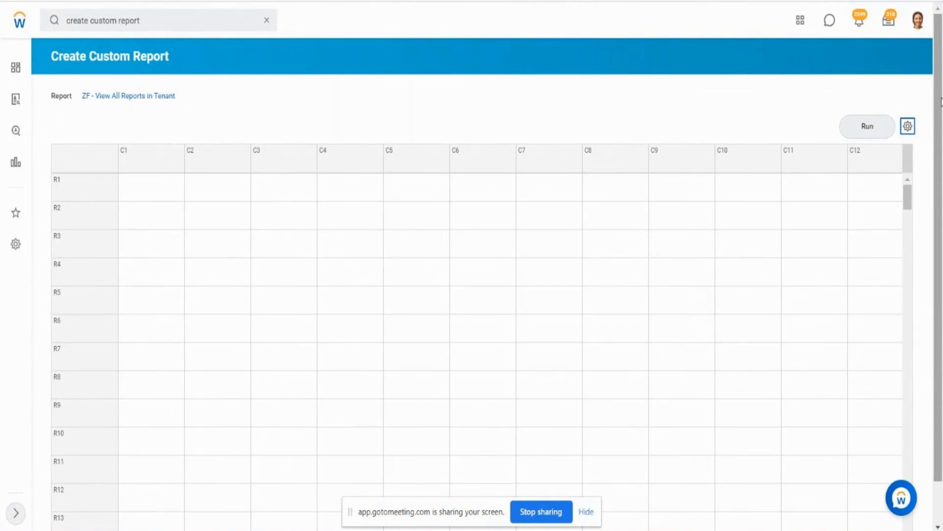
- Look over the empty composite grid and recheck the row grouping field in ZF - SubRep1 - All Standard Reports
scroll(941, 101, "down", 1)
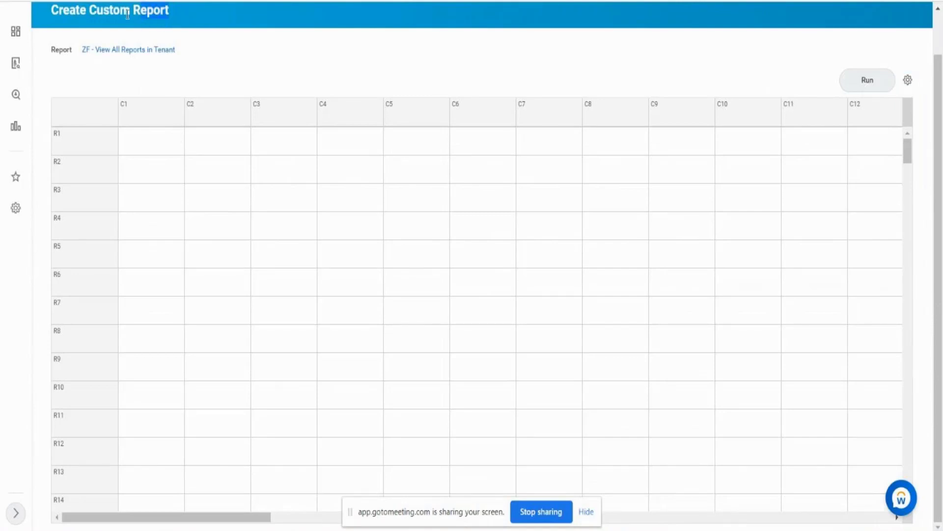
left_click_drag(176, 14, 67, 13)
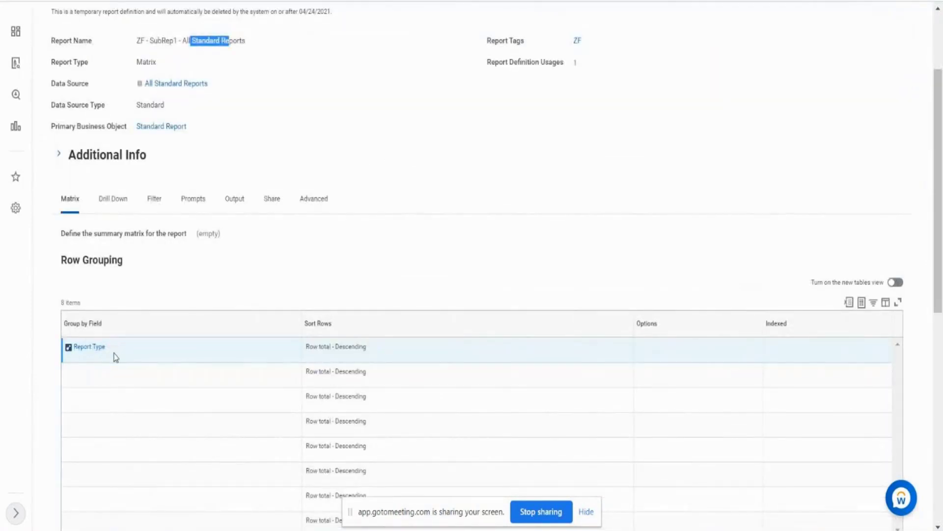
left_click(105, 357)
left_click_drag(104, 354, 77, 353)
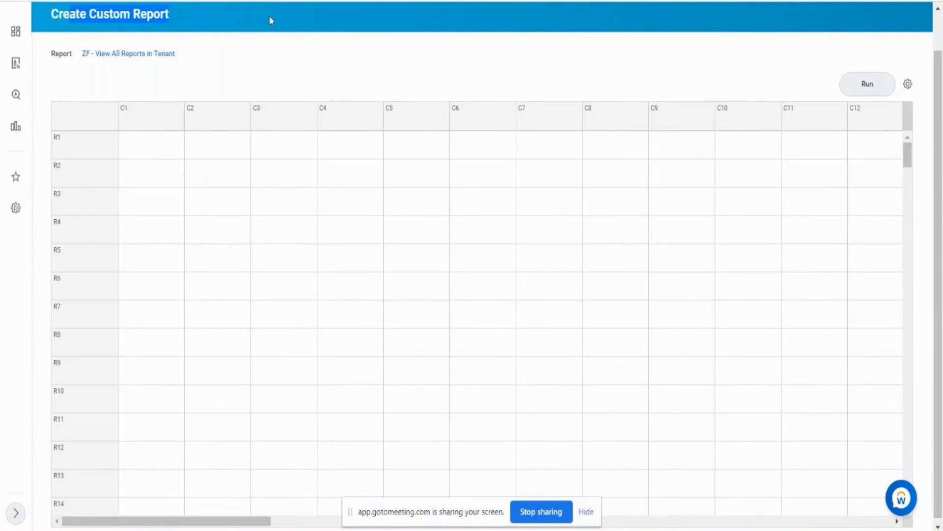
- Start defining column C1 of the composite grid as a Control Field and check the business object it uses
left_click(166, 120)
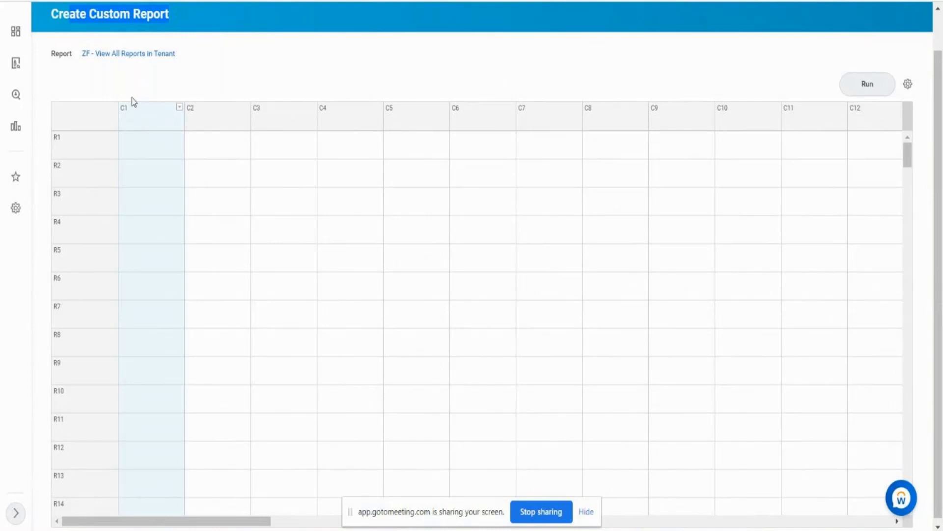
left_click(179, 108)
mouse_move(210, 143)
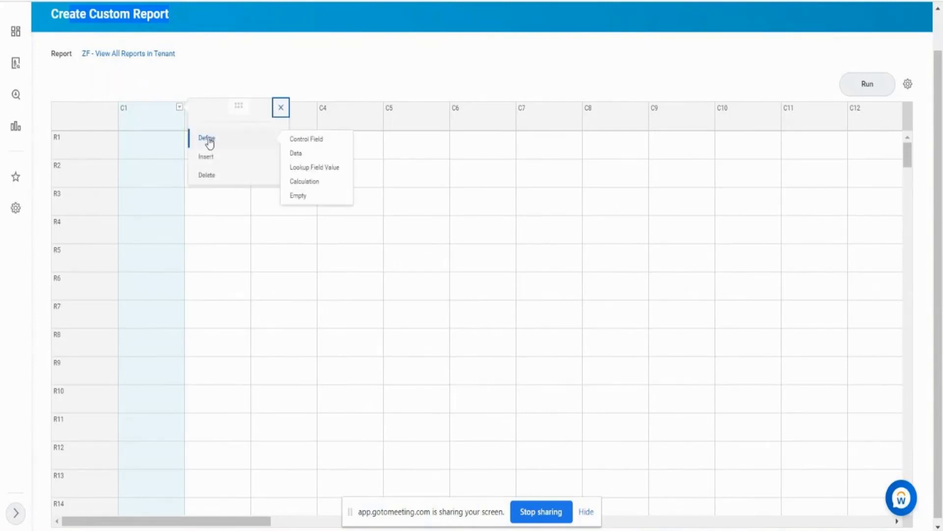
left_click(302, 140)
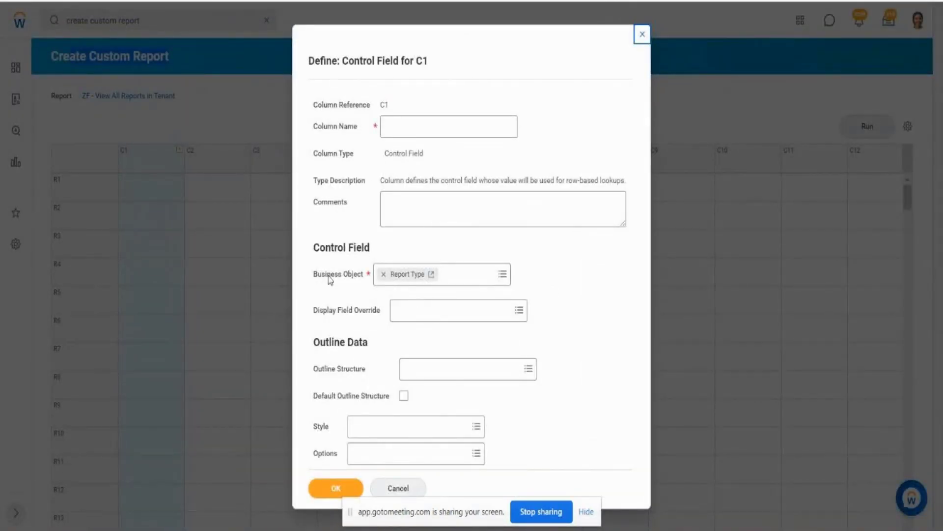
left_click_drag(323, 276, 358, 278)
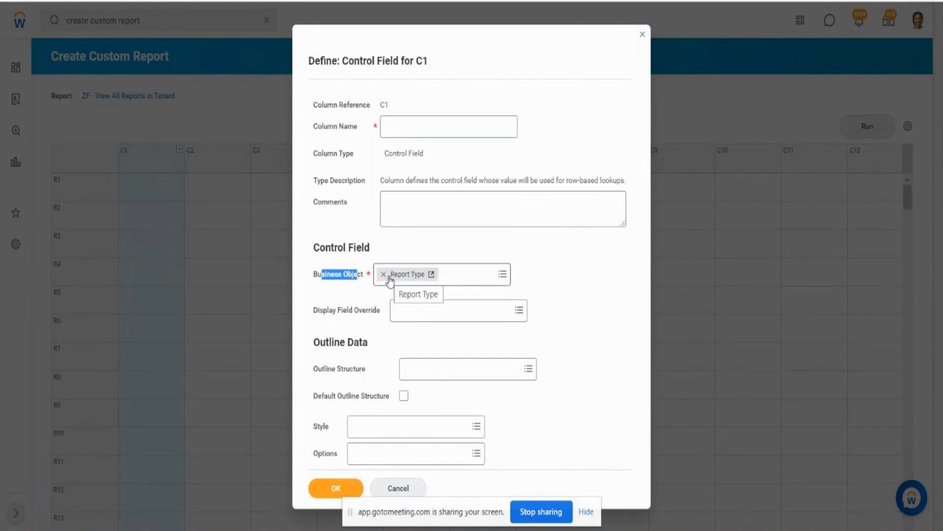
left_click(507, 281)
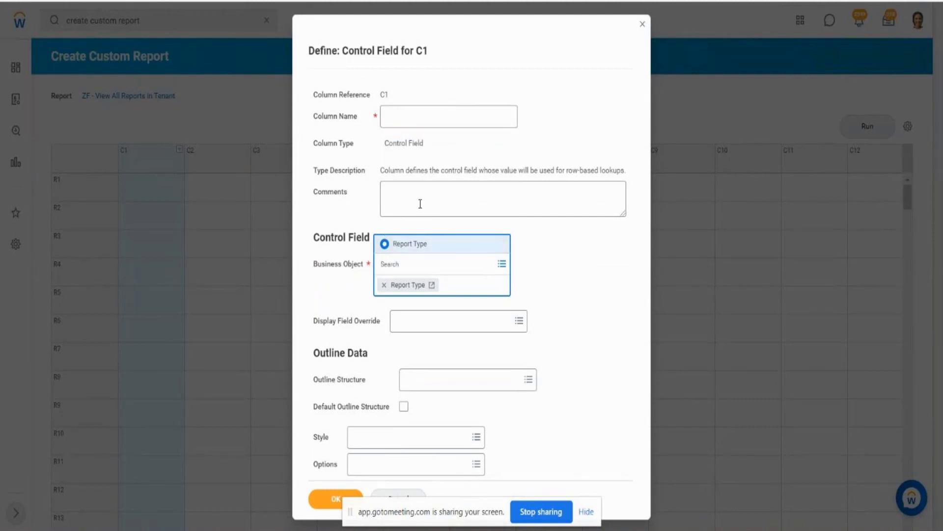
- Enter Report Type as the column name of the C1 control field
left_click(424, 121)
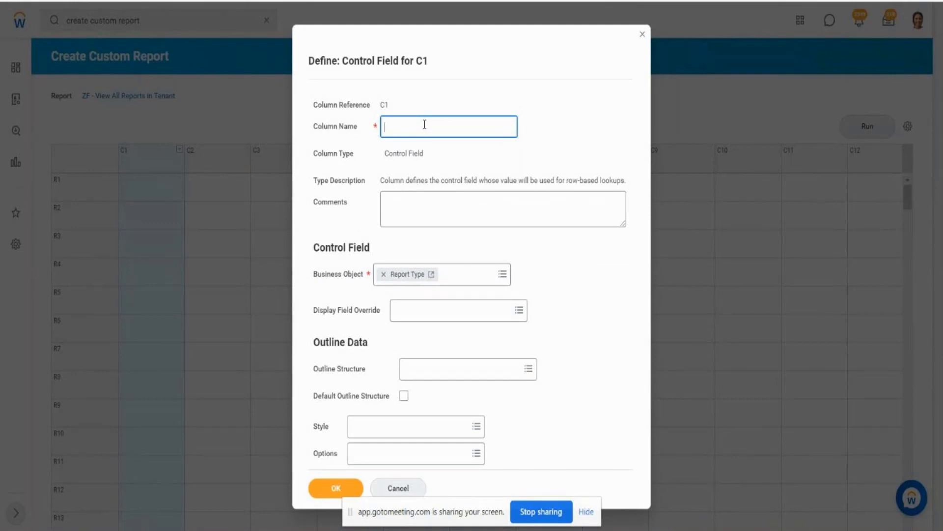
type("Report Type")
left_click_drag(424, 126, 382, 124)
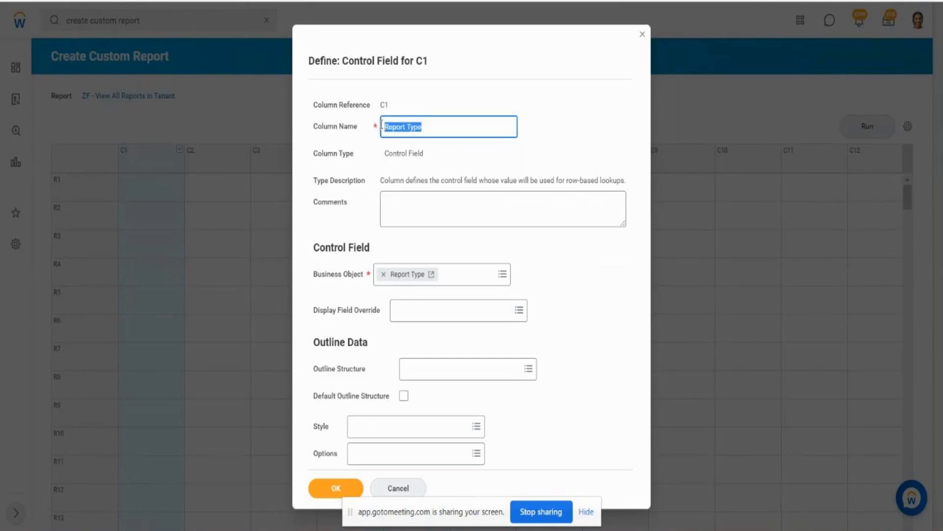
left_click(328, 280)
left_click_drag(365, 276, 358, 277)
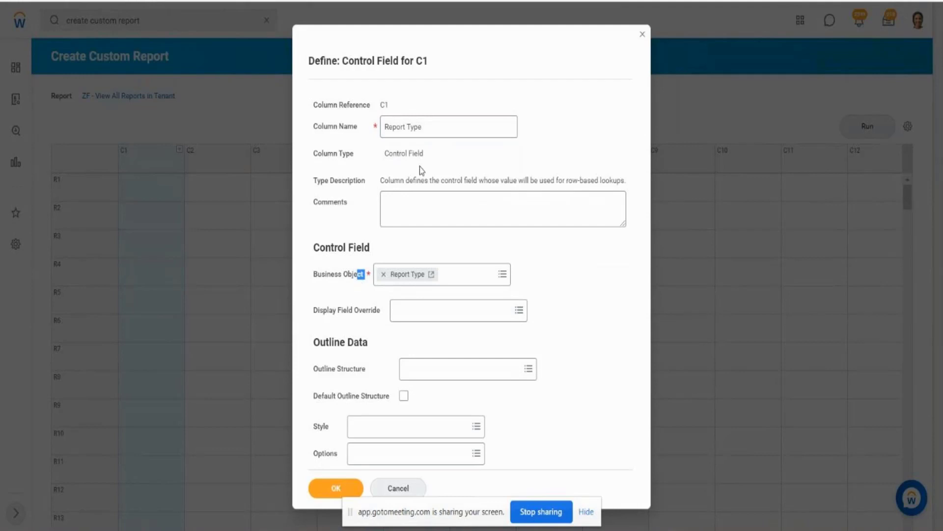
- Replace the column name of the C1 control field with ABC
left_click(440, 136)
key("BackSpace")
key("BackSpace")
key("BackSpace")
key("BackSpace")
key("BackSpace")
key("BackSpace")
key("BackSpace")
key("BackSpace")
key("BackSpace")
key("BackSpace")
key("BackSpace")
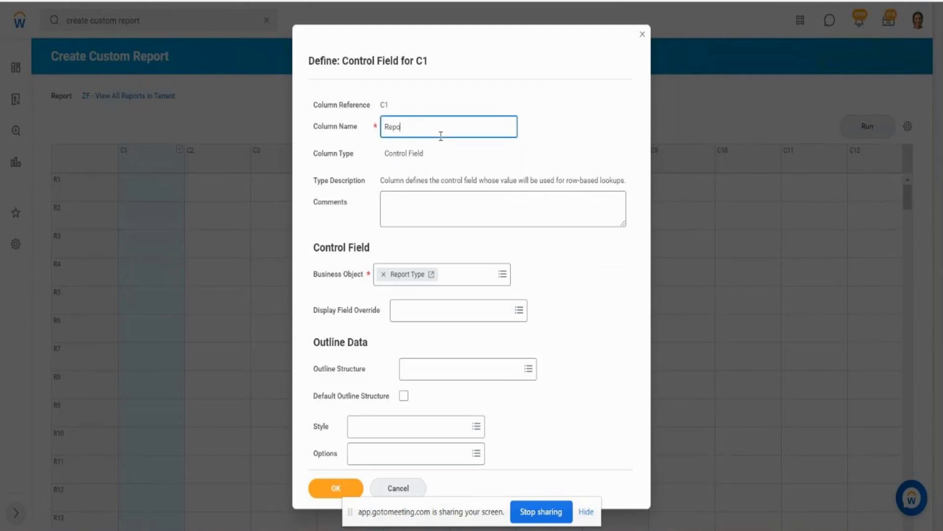
type("ABC")
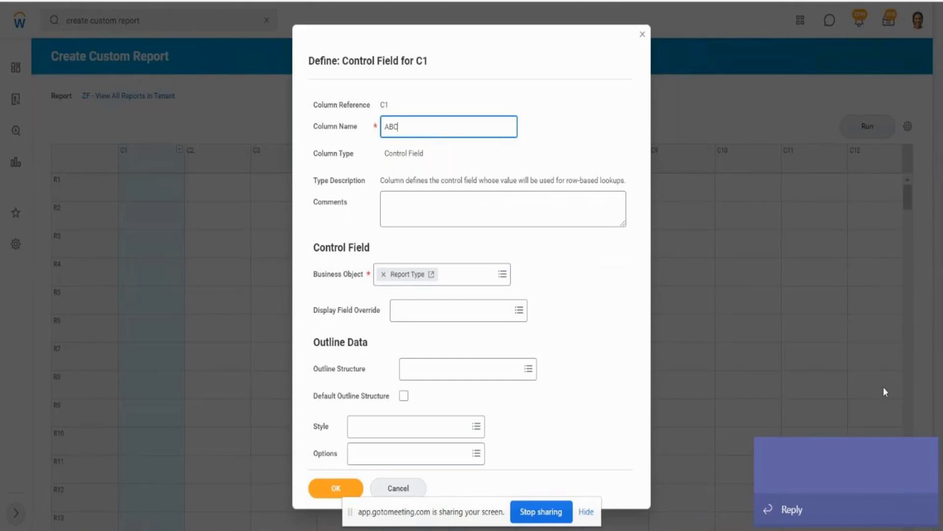
- Replace the column name of the C1 control field with Report Type and save the column definition
left_click(930, 456)
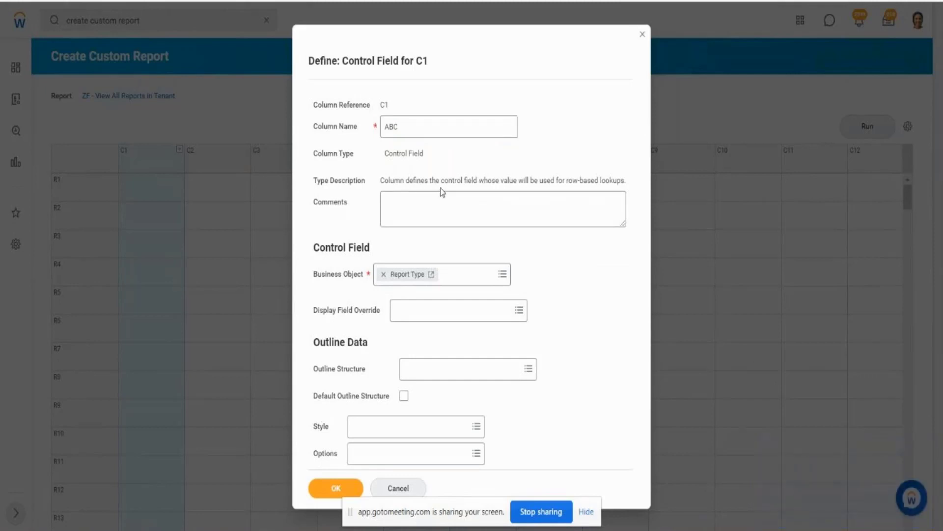
left_click(408, 127)
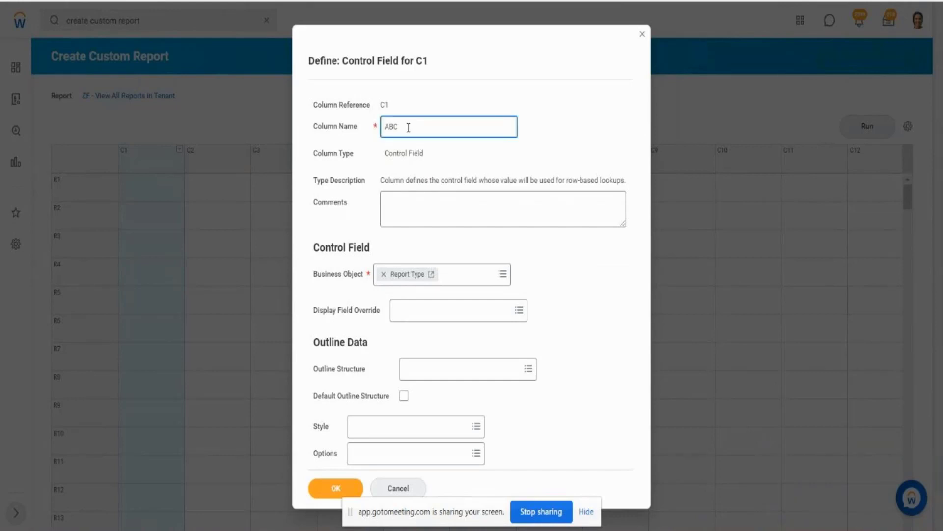
key("BackSpace")
key("BackSpace")
key("BackSpace")
type("Report Type")
left_click_drag(441, 136, 370, 132)
left_click(590, 298)
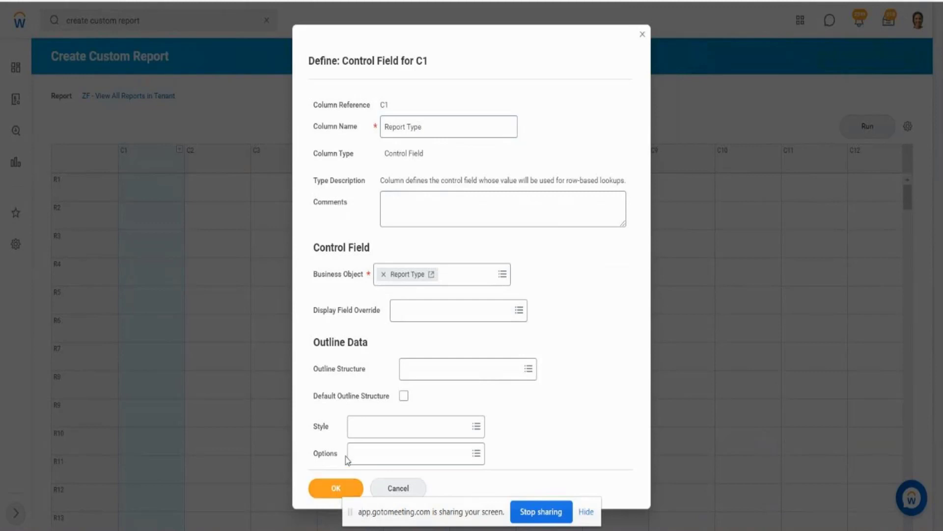
left_click(329, 488)
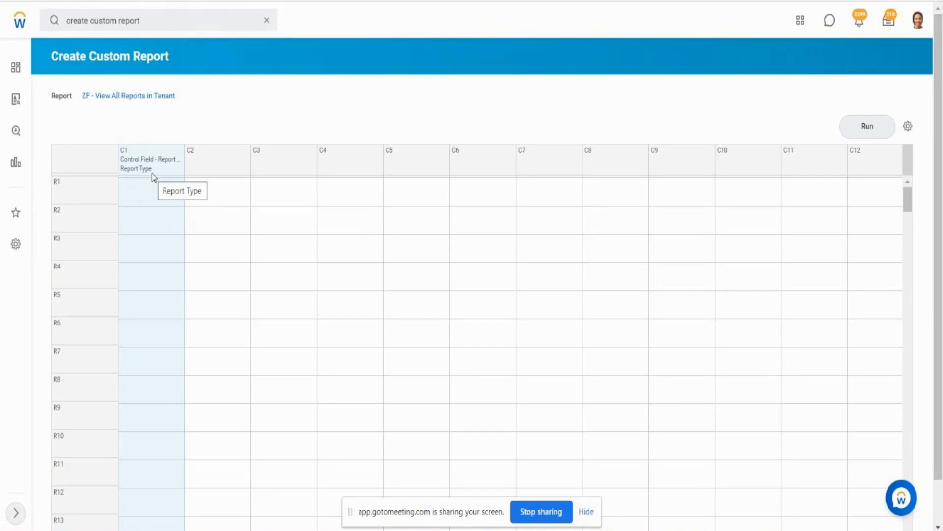
- Define column C2 of the composite grid as a Data column and name it Standard Reports
left_click(221, 162)
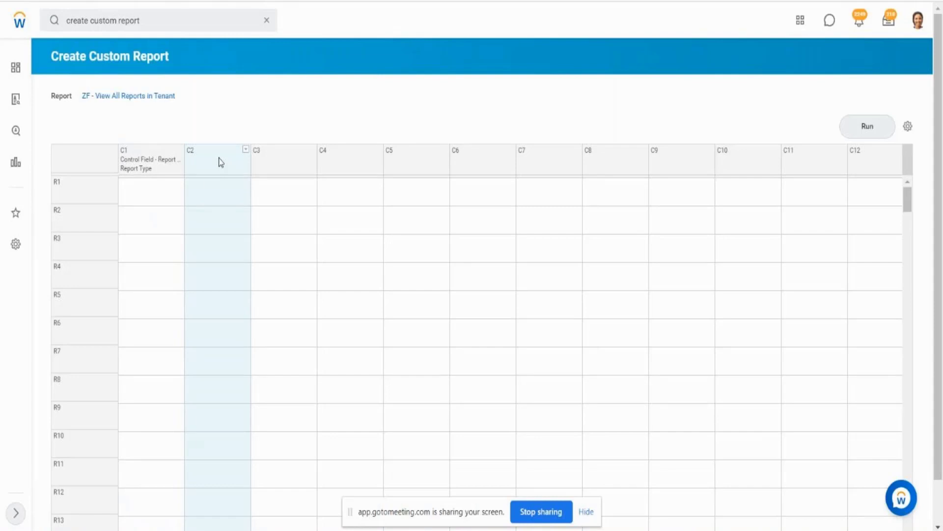
left_click(246, 150)
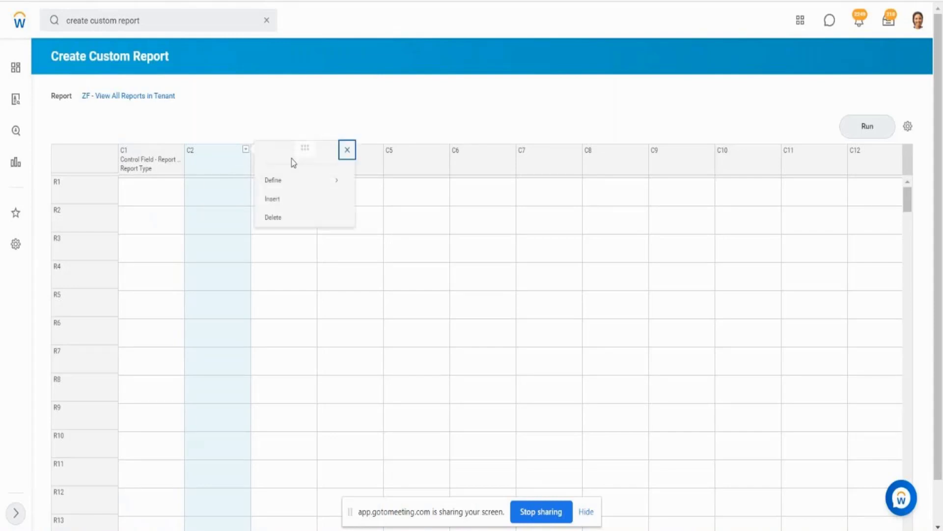
mouse_move(293, 178)
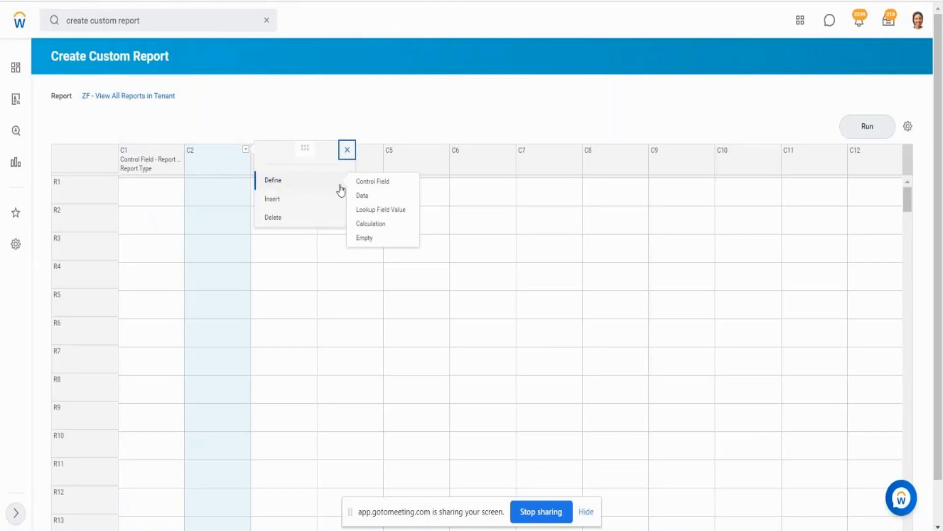
left_click(369, 202)
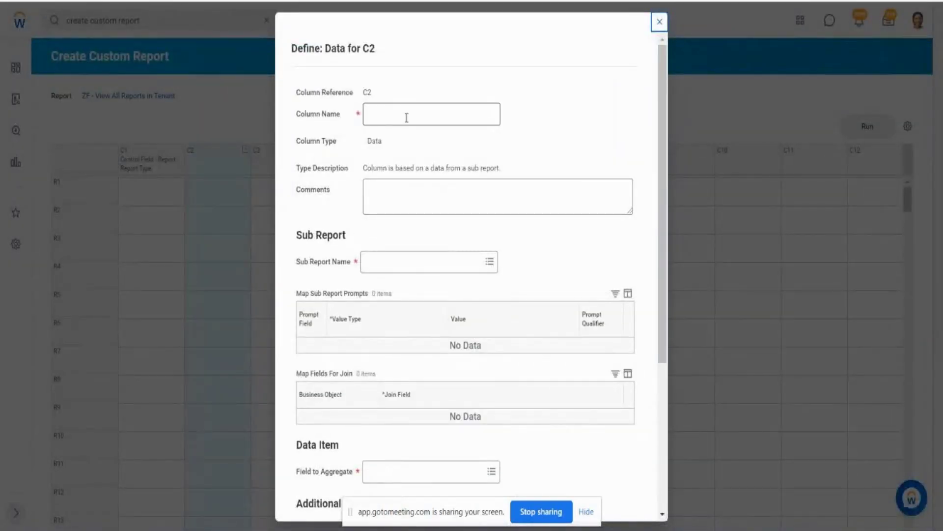
left_click(406, 117)
type("S")
key("BackSpace")
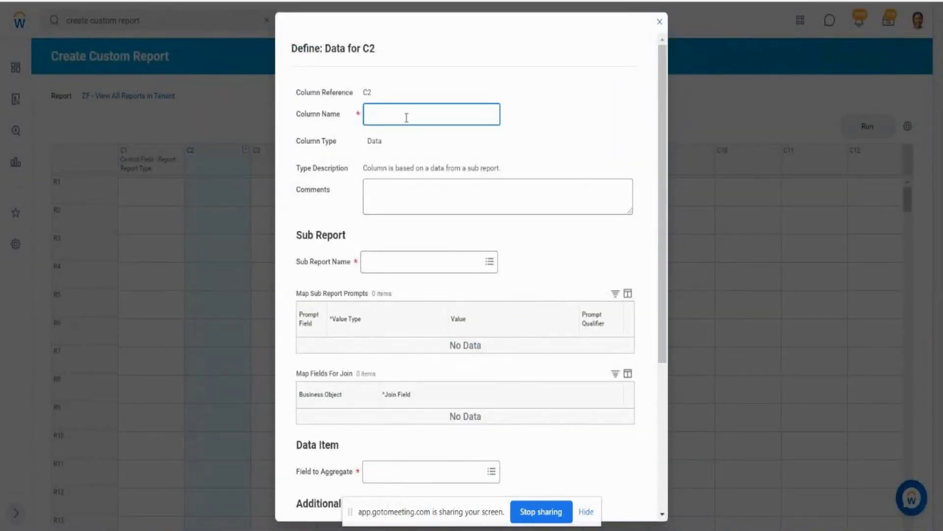
type("Standard Reports")
- Choose ZF - SubRep1 - All Standard Reports as the sub-report of the C2 data column
left_click_drag(301, 268, 348, 266)
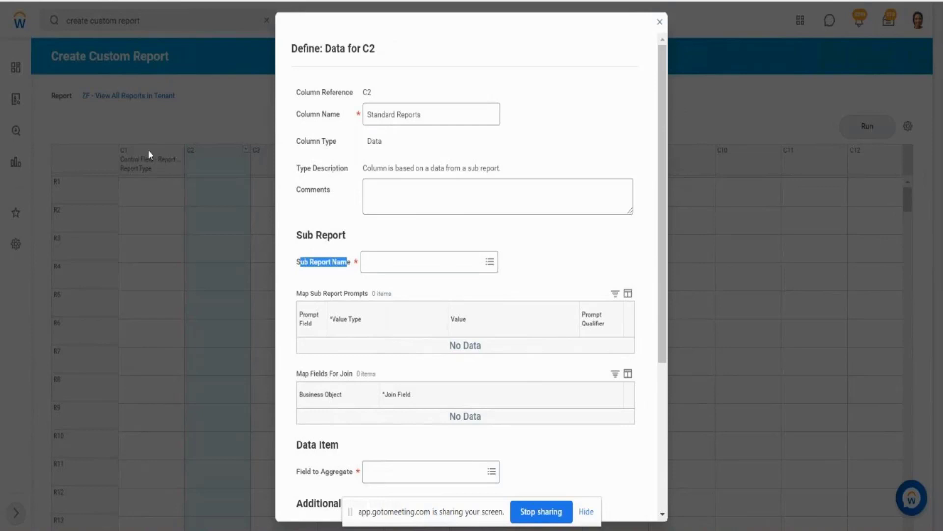
left_click(398, 262)
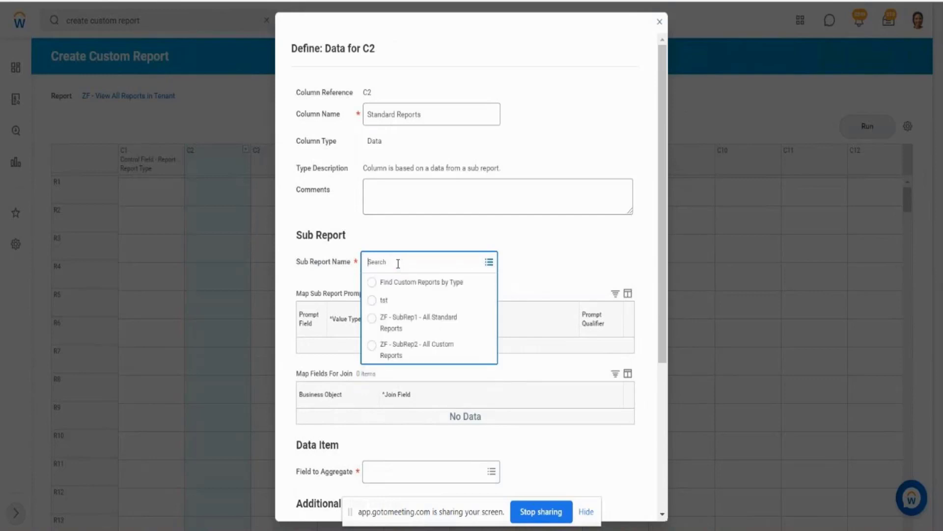
left_click(421, 328)
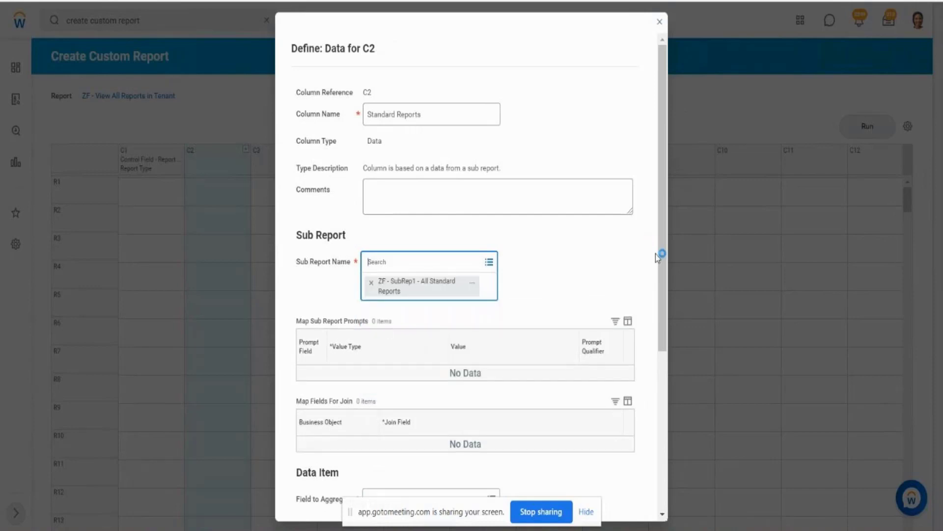
left_click_drag(663, 262, 684, 399)
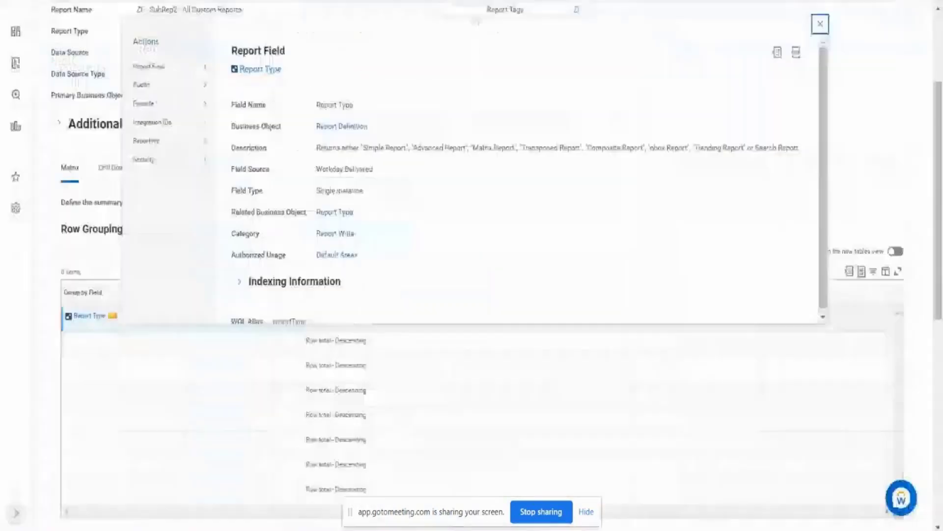
- Examine the row grouping and the fields to summarize in the definition of ZF - SubRep1 - All Standard Reports
left_click(886, 103)
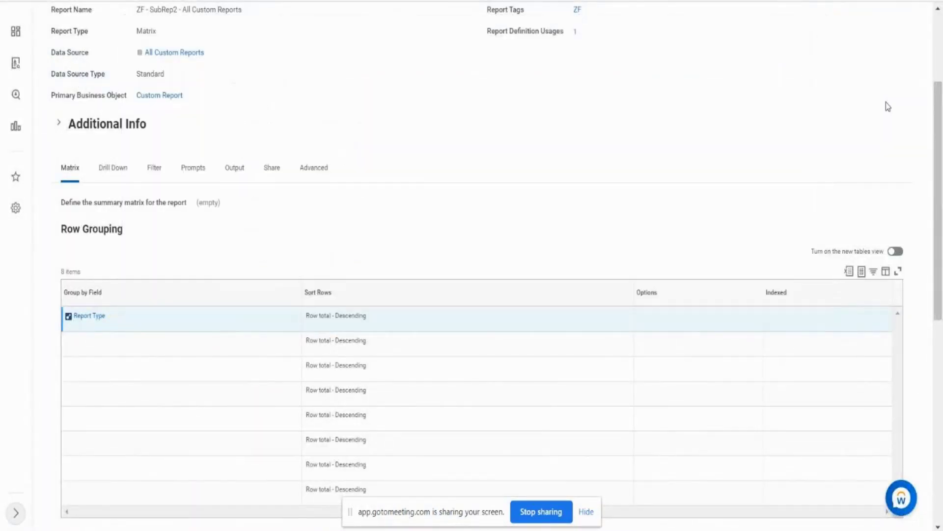
scroll(886, 102, "up", 2)
scroll(886, 102, "down", 1)
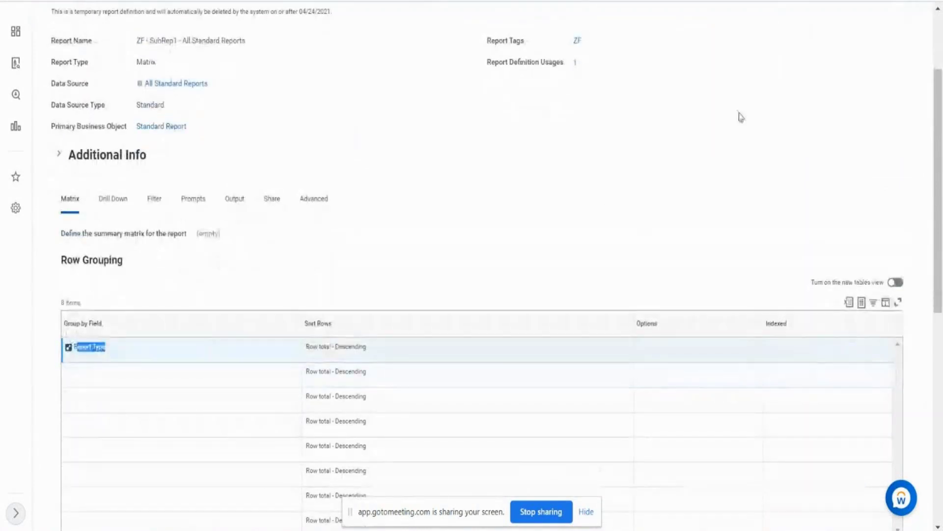
left_click(634, 126)
scroll(637, 128, "down", 1)
scroll(634, 126, "down", 10)
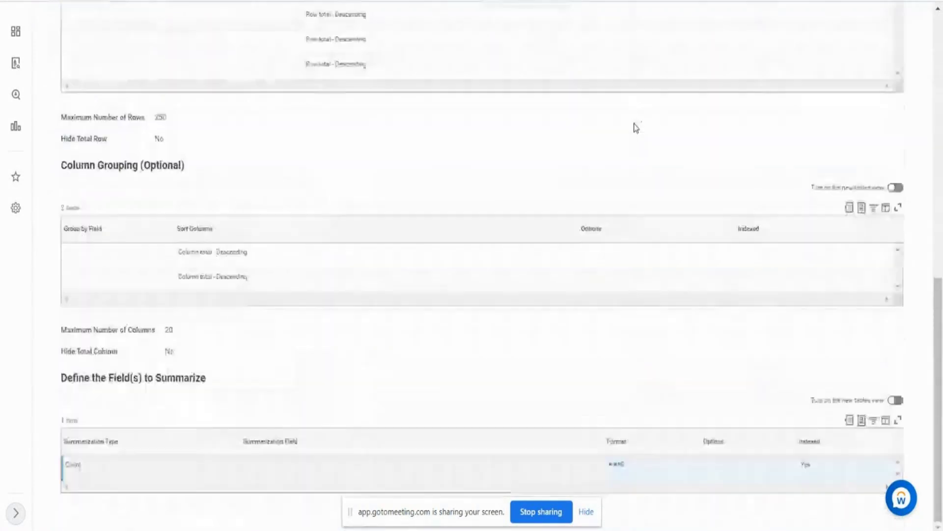
left_click_drag(70, 464, 76, 464)
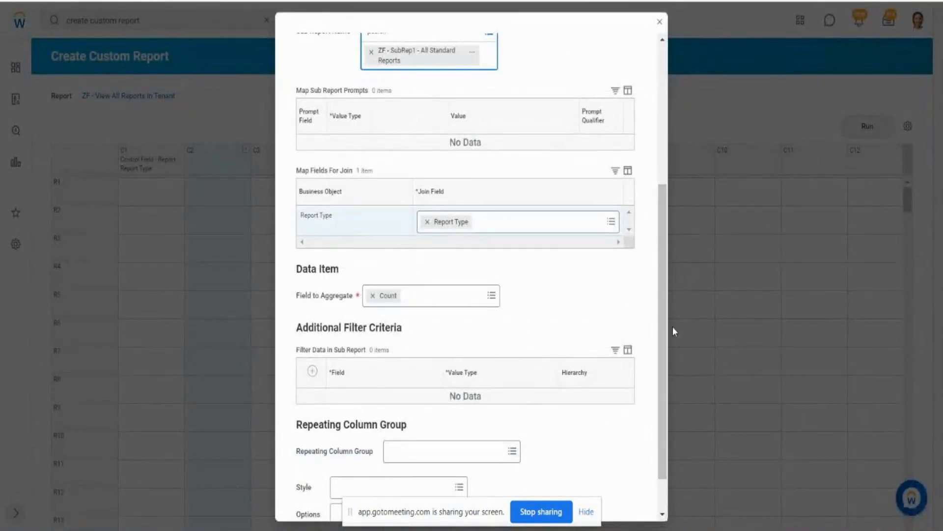
- Compare the C2 field to aggregate with the sub-report's summarization type, and save the C2 column definition
left_click_drag(662, 326, 665, 273)
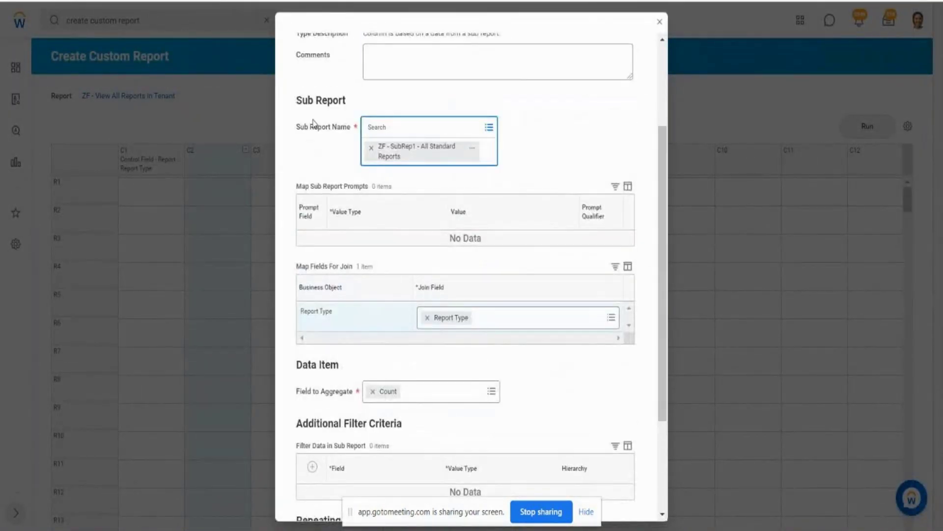
left_click_drag(310, 127, 351, 127)
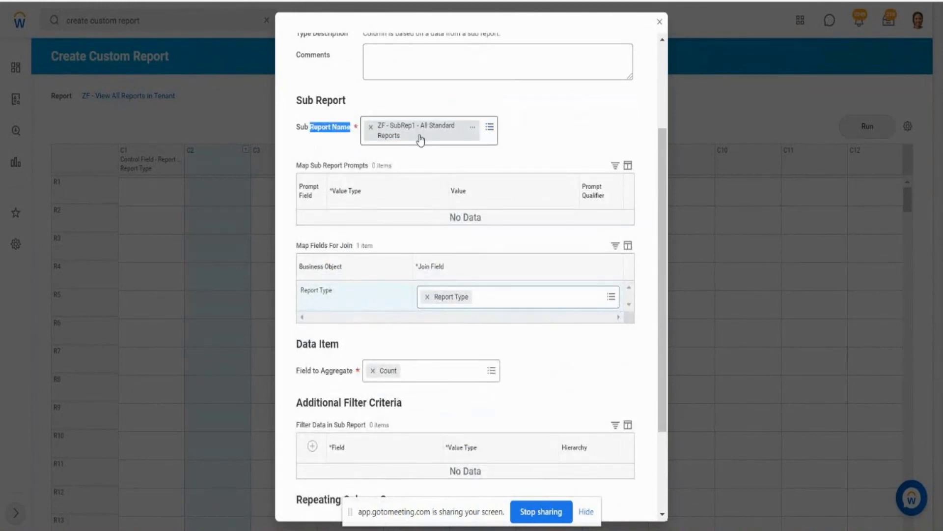
left_click_drag(306, 371, 333, 371)
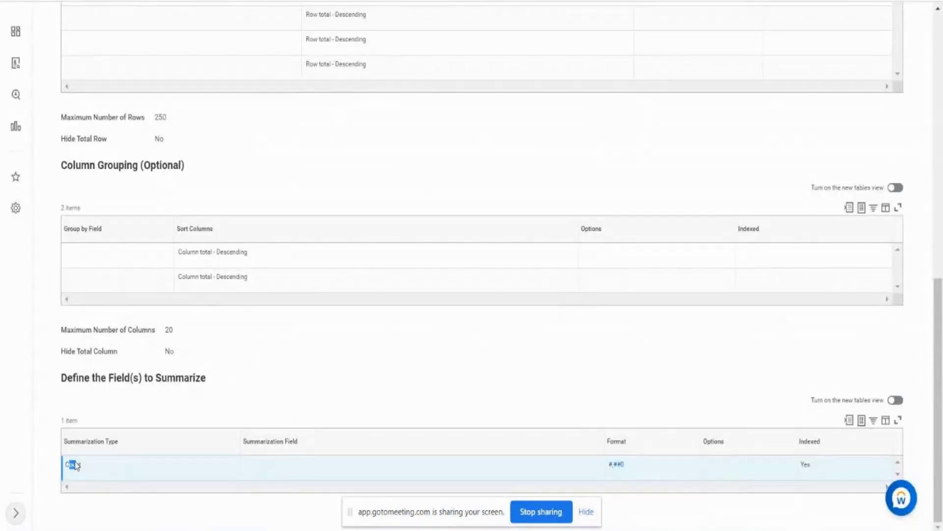
left_click_drag(65, 464, 80, 468)
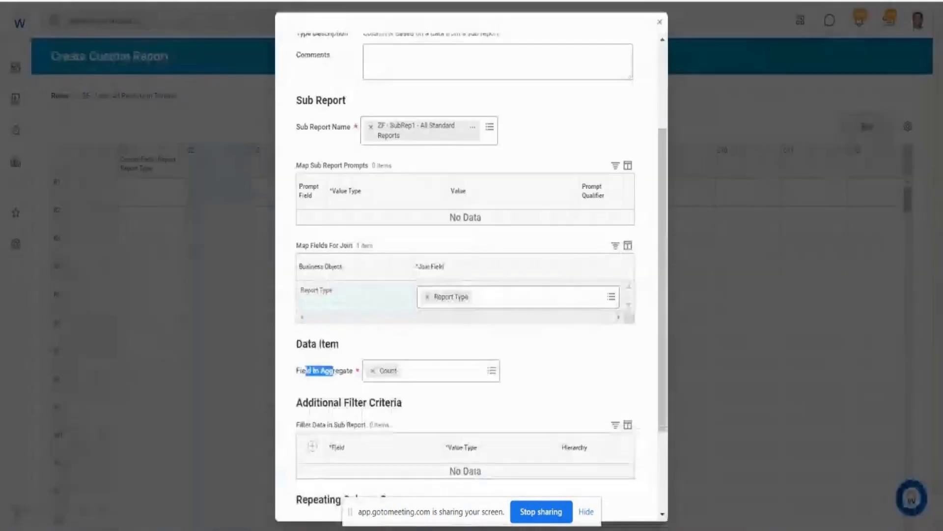
scroll(673, 320, "down", 5)
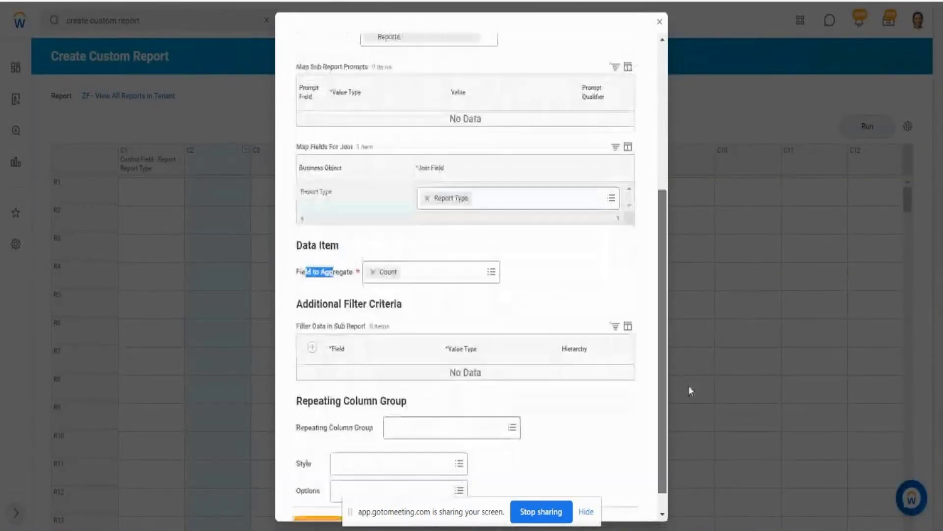
left_click(318, 505)
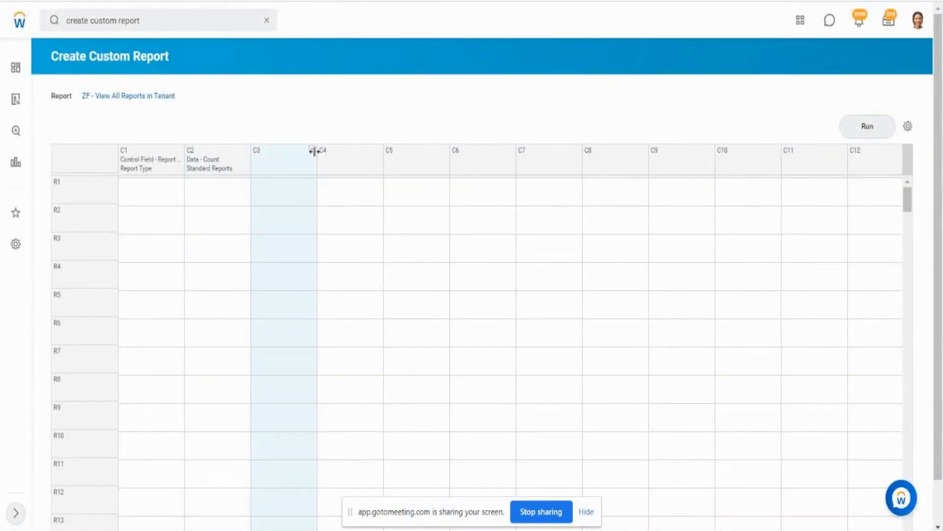
- Define column C3 of the composite grid as a Data column and name it Custom Reports Count
left_click(234, 165)
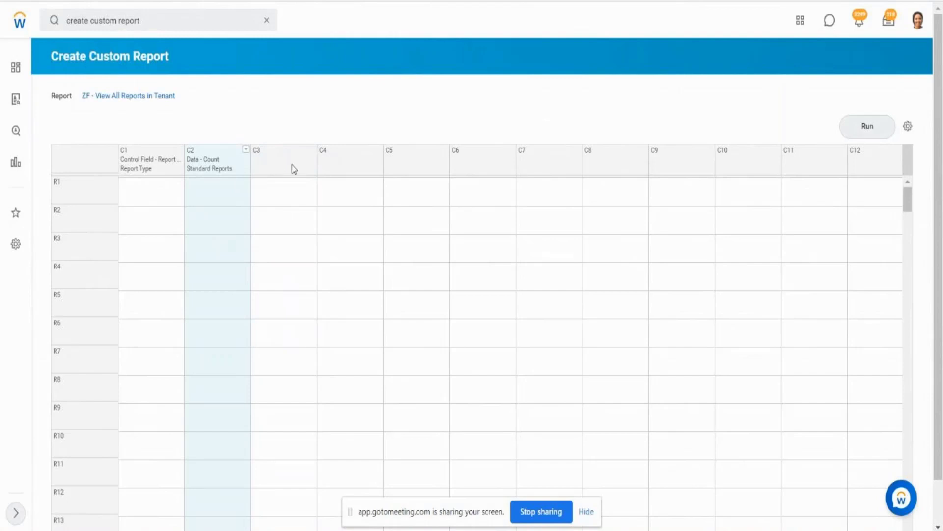
left_click(306, 161)
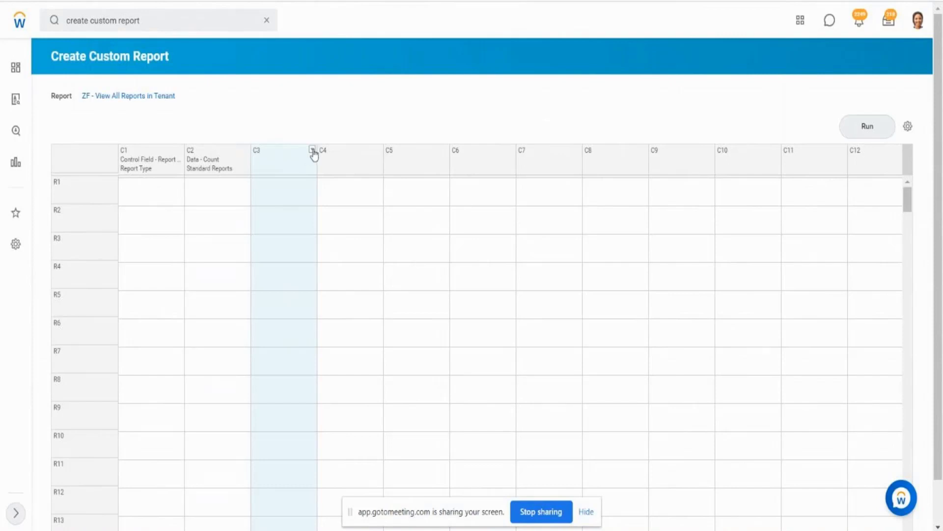
left_click(313, 152)
mouse_move(352, 185)
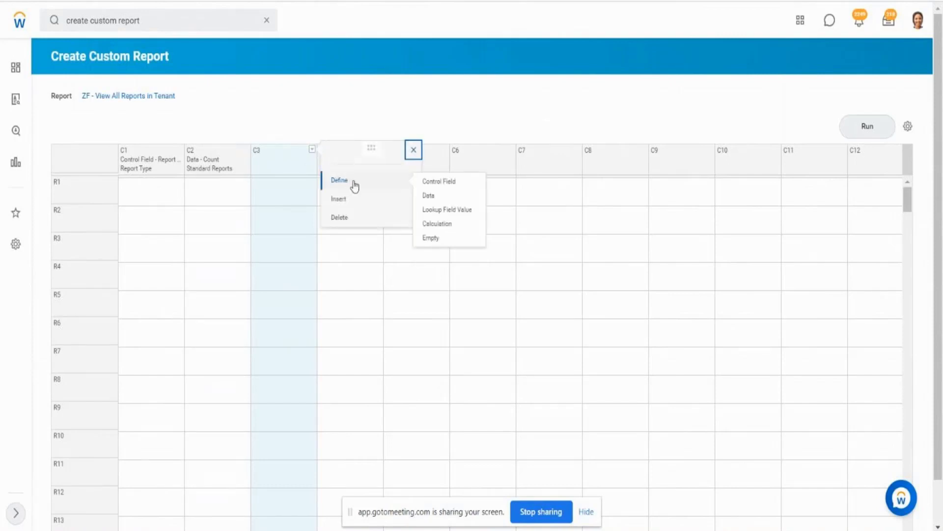
left_click(430, 196)
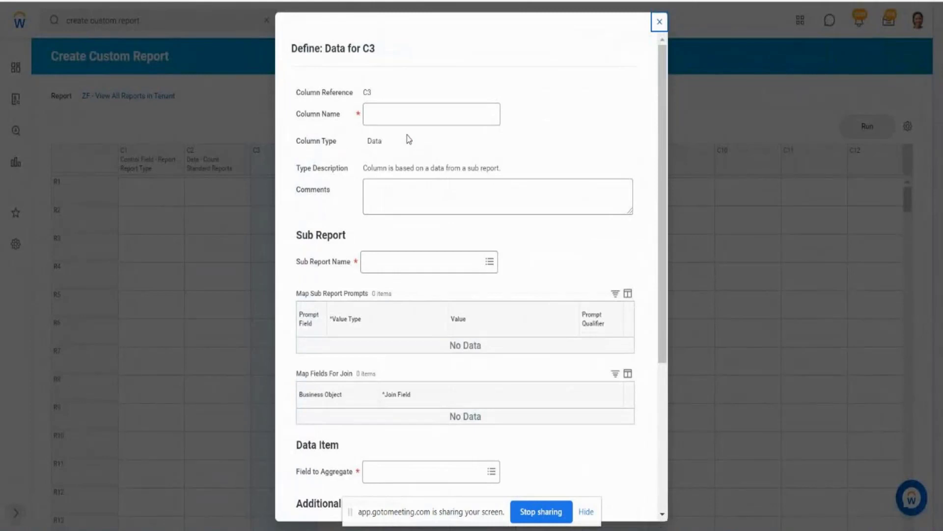
left_click(416, 121)
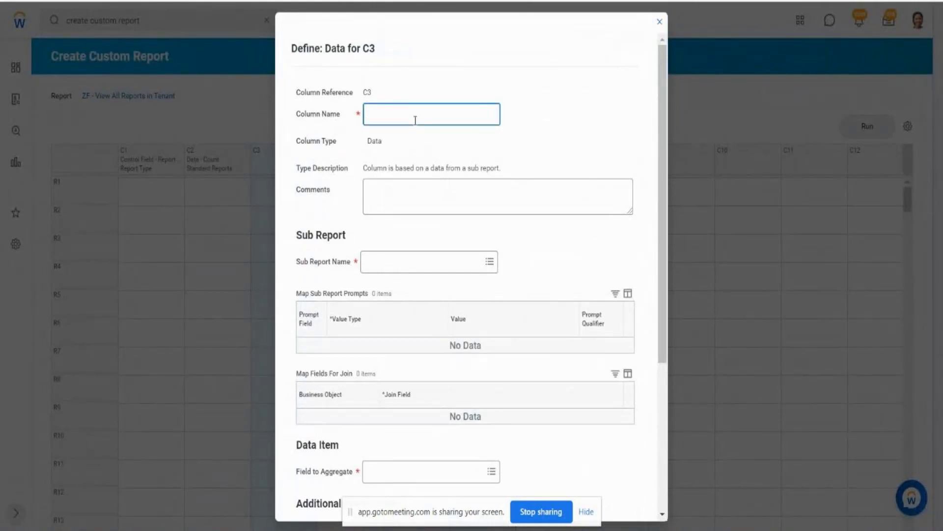
type("Custom Reports Count")
- Choose ZF - SubRep2 - All Custom Reports as the sub-report of the C3 data column
left_click(307, 267)
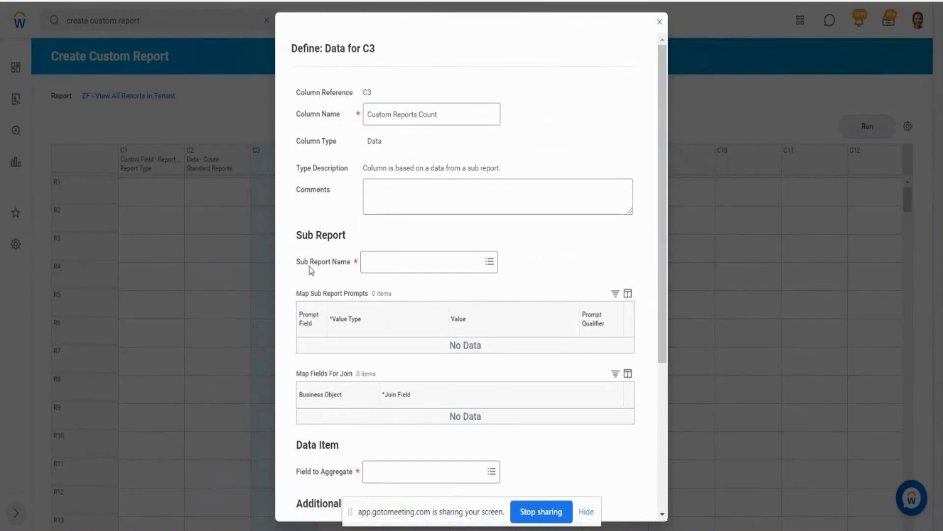
left_click(383, 265)
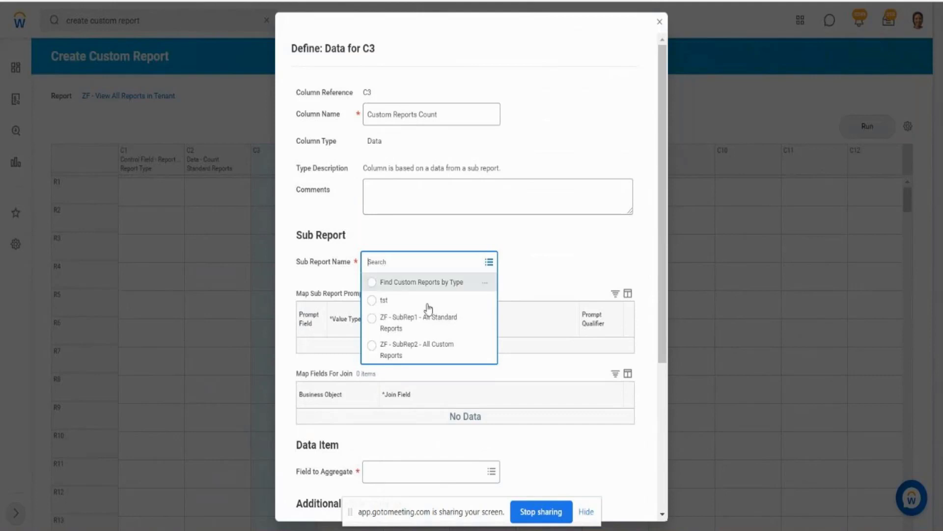
left_click(441, 350)
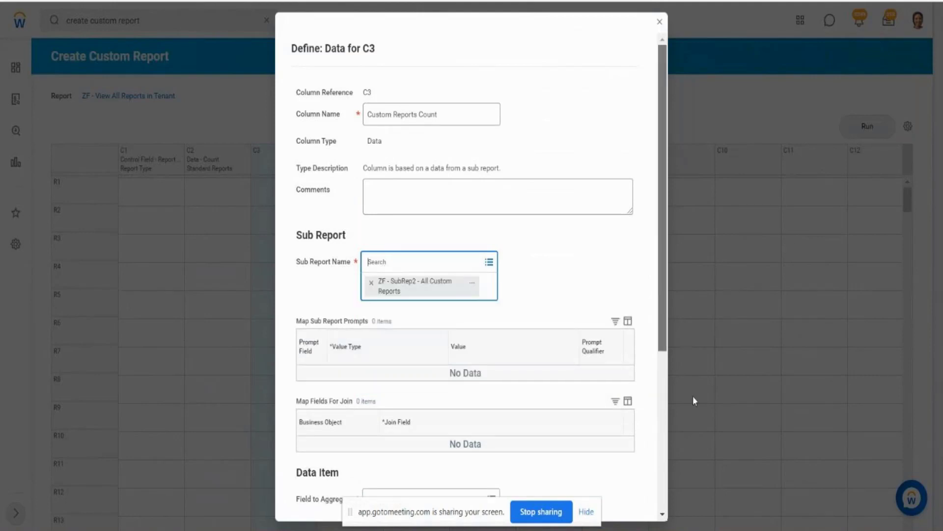
scroll(693, 396, "down", 4)
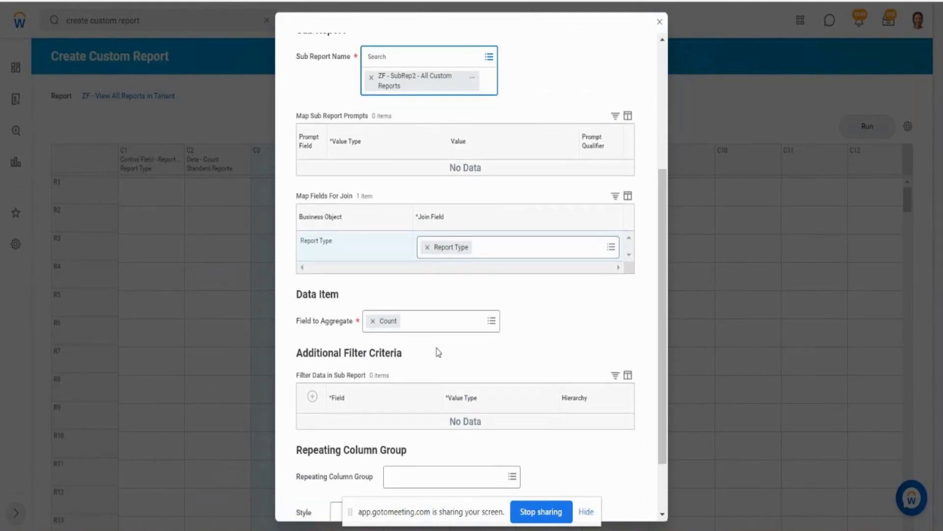
- Compare the C3 field-to-aggregate options with the summarized fields of ZF - SubRep2 - All Custom Reports, keep Count, and save the column
left_click_drag(324, 330, 349, 302)
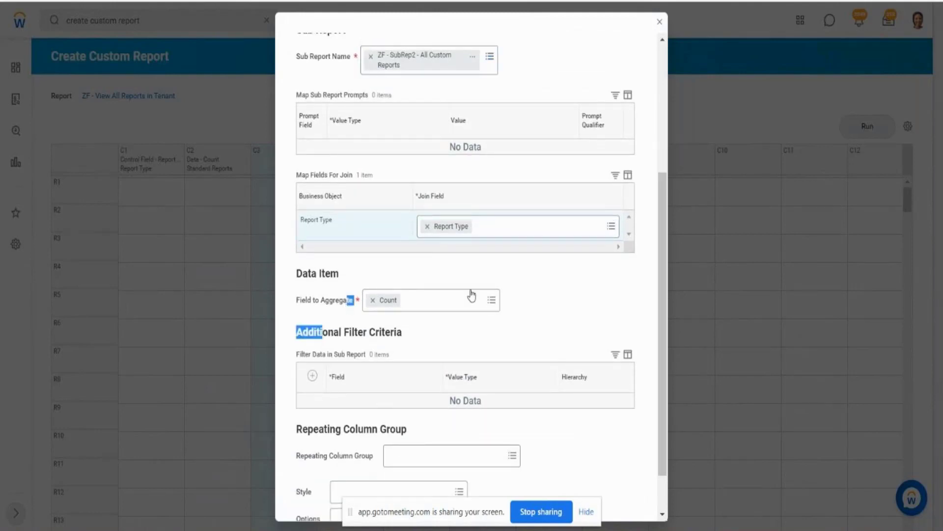
left_click(491, 300)
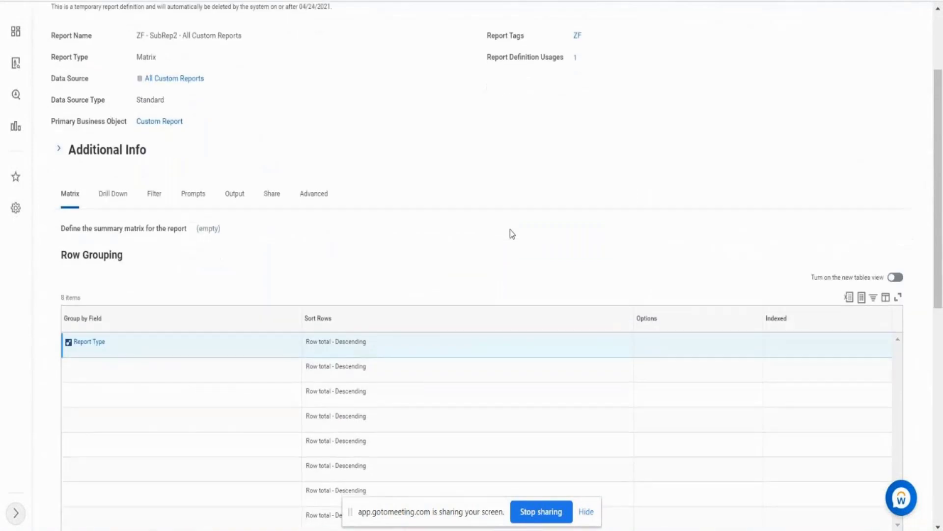
scroll(510, 229, "down", 10)
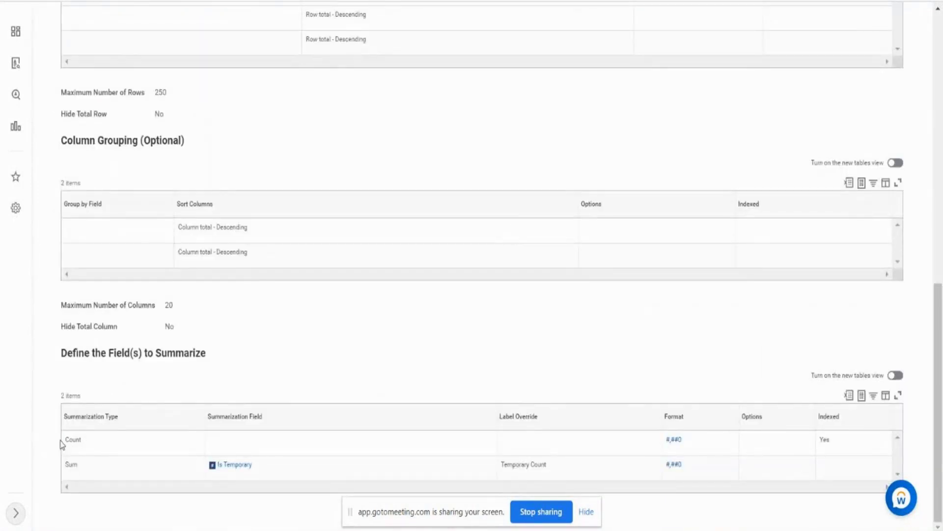
left_click_drag(68, 439, 86, 442)
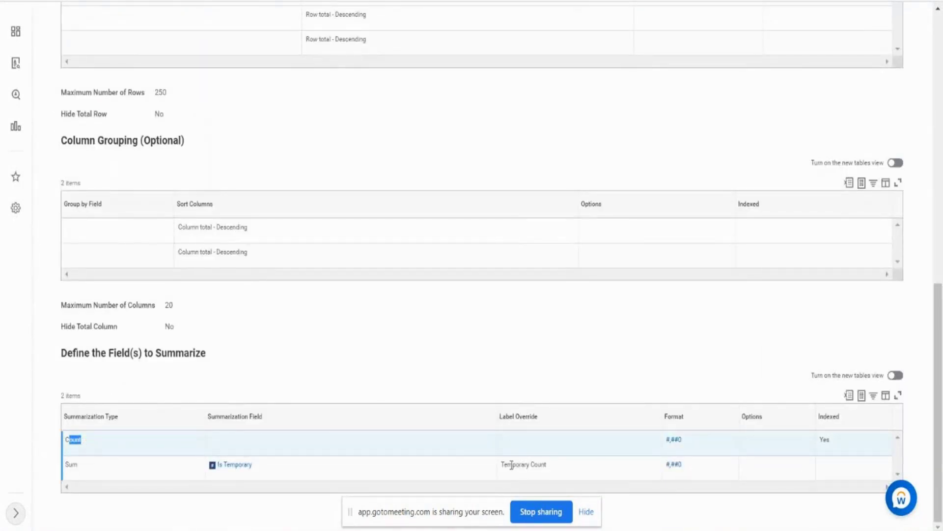
left_click_drag(504, 464, 542, 470)
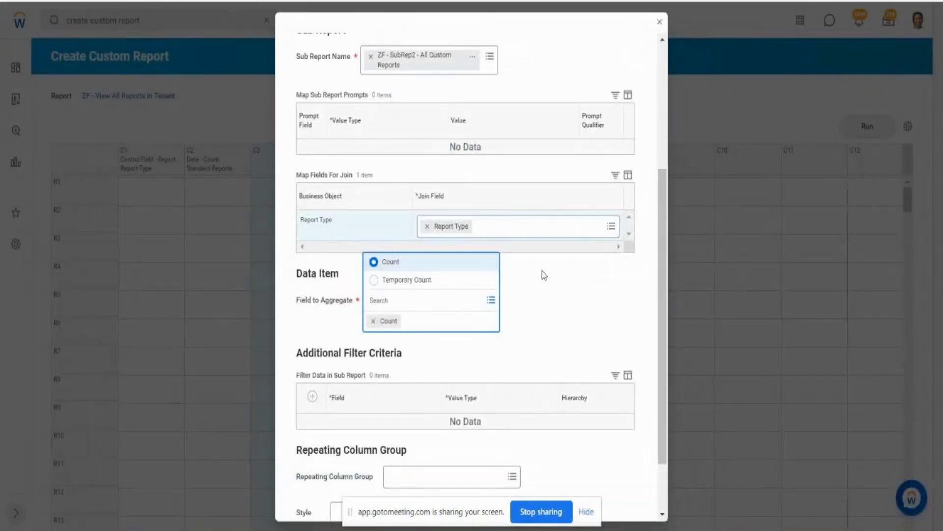
left_click(544, 276)
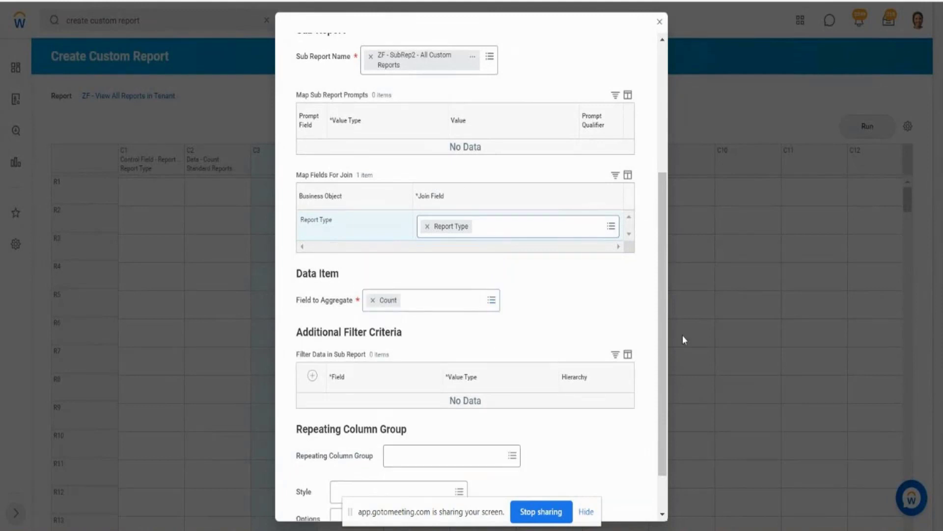
scroll(670, 340, "down", 2)
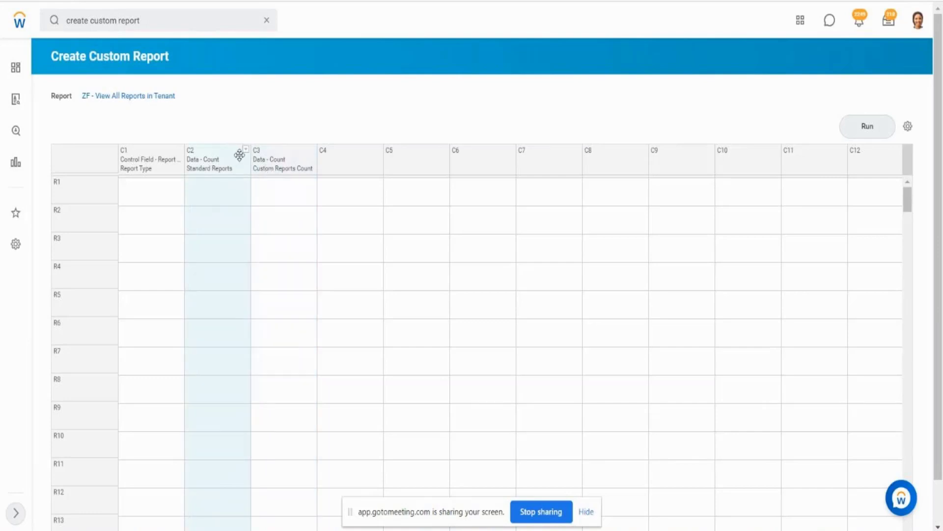
- Rename the C2 data column to Standard Reports Count and save the column definition
left_click(247, 150)
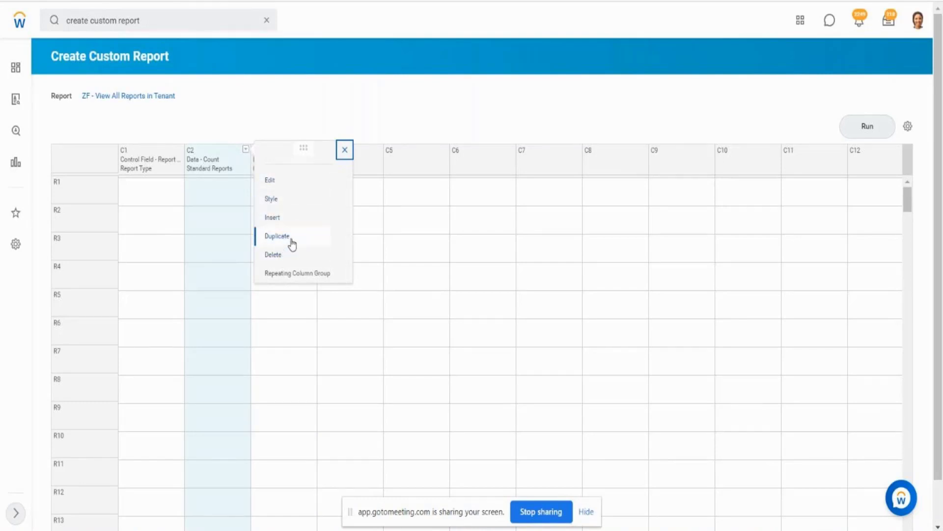
left_click(272, 180)
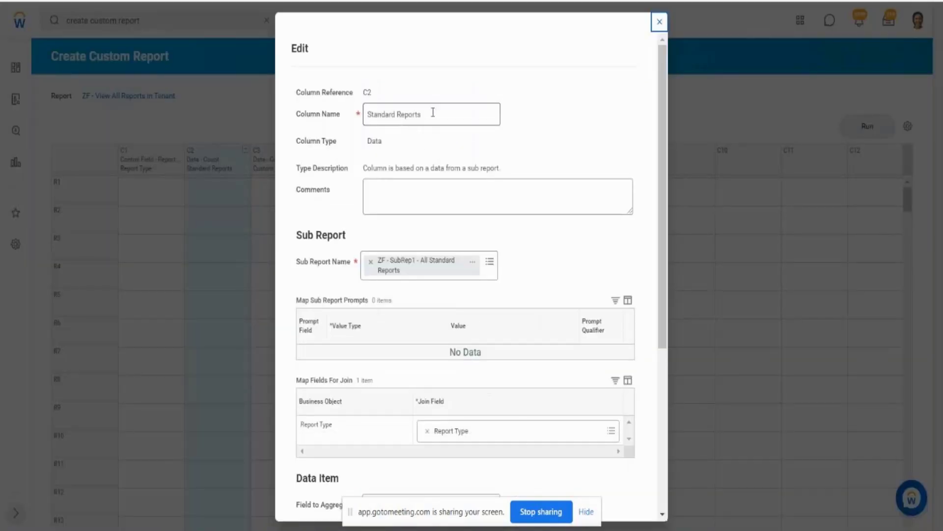
left_click(433, 113)
type("Count")
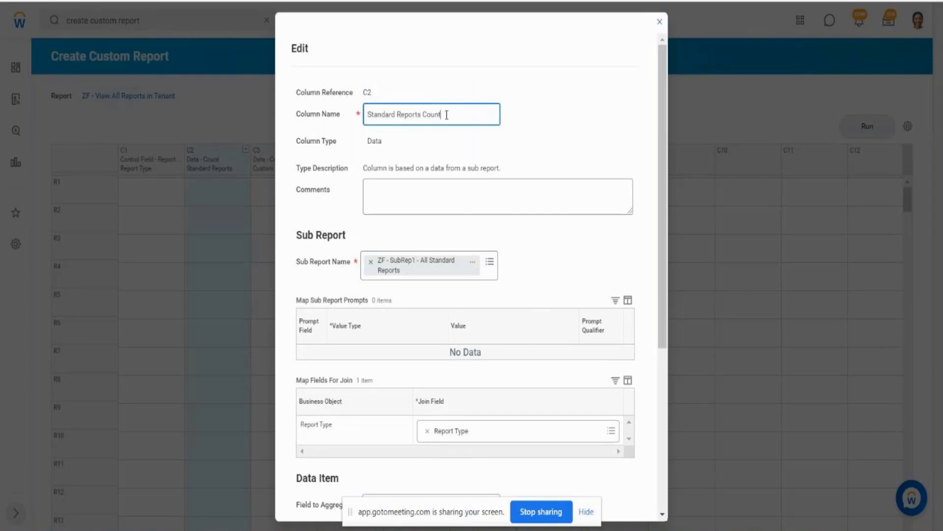
left_click_drag(447, 114, 371, 116)
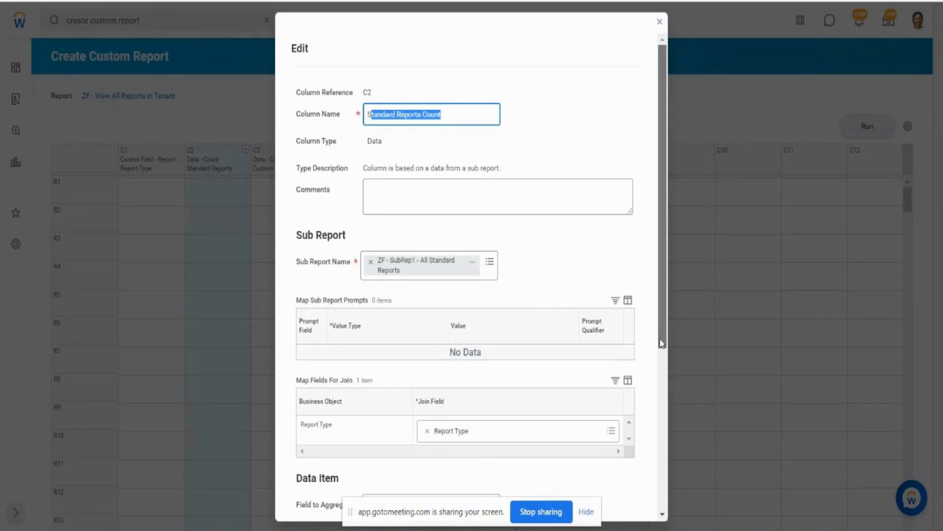
left_click_drag(662, 350, 665, 500)
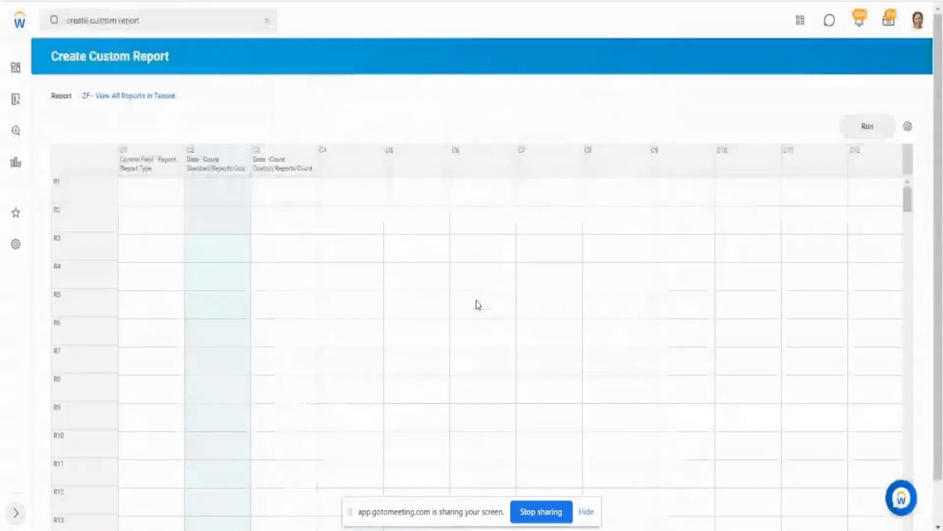
- Run the composite report ZF - View All Reports in Tenant
left_click(301, 165)
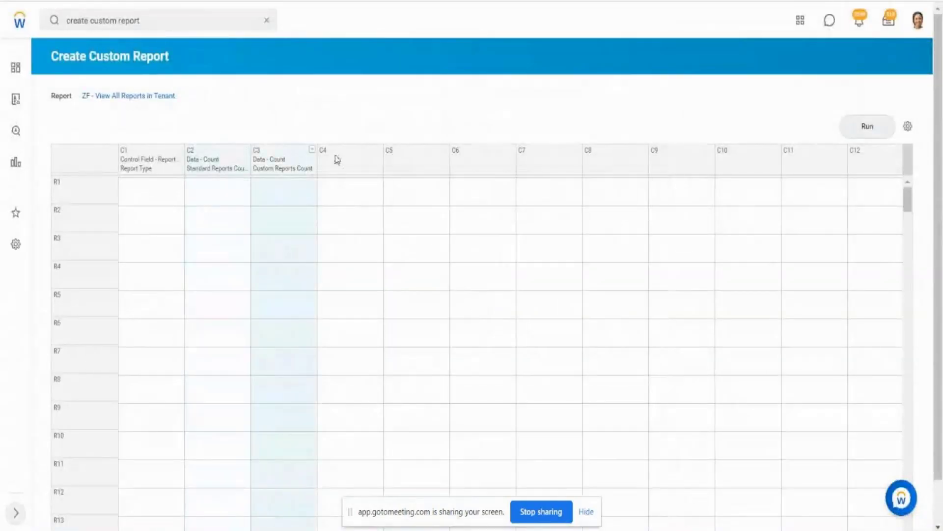
left_click(357, 164)
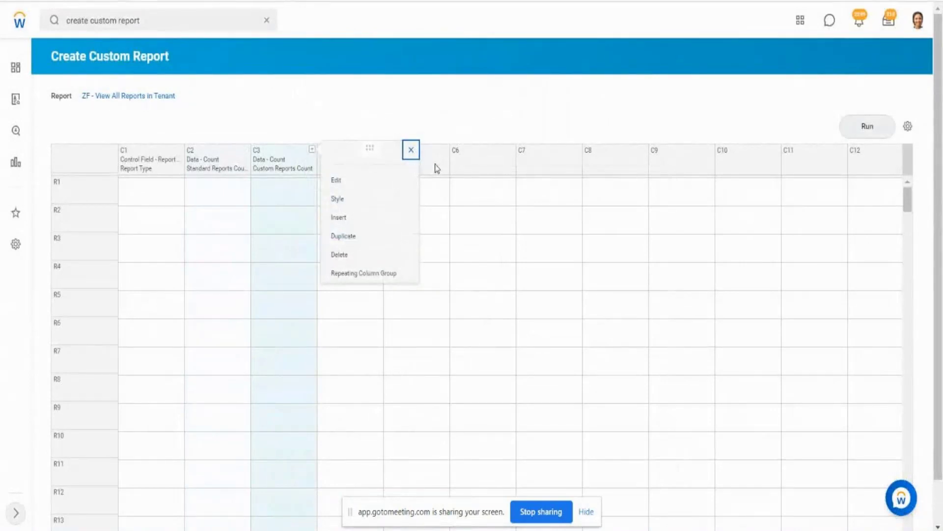
left_click(540, 76)
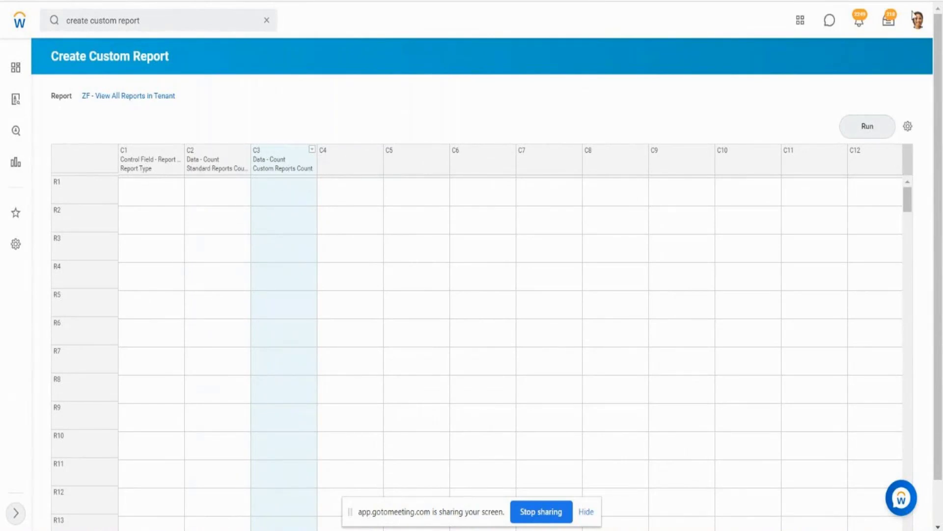
left_click(868, 126)
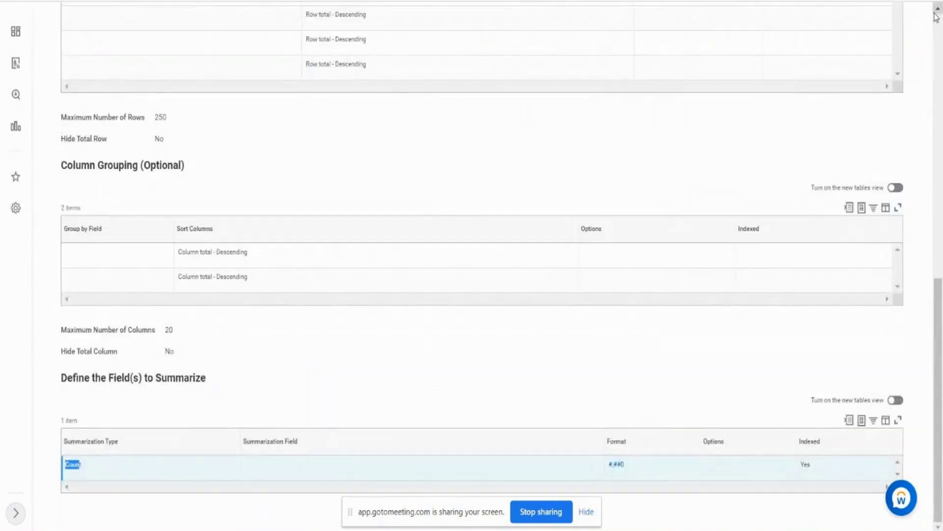
- Run the sub-report ZF - SubRep1 - All Standard Reports from its definition page
scroll(936, 30, "up", 15)
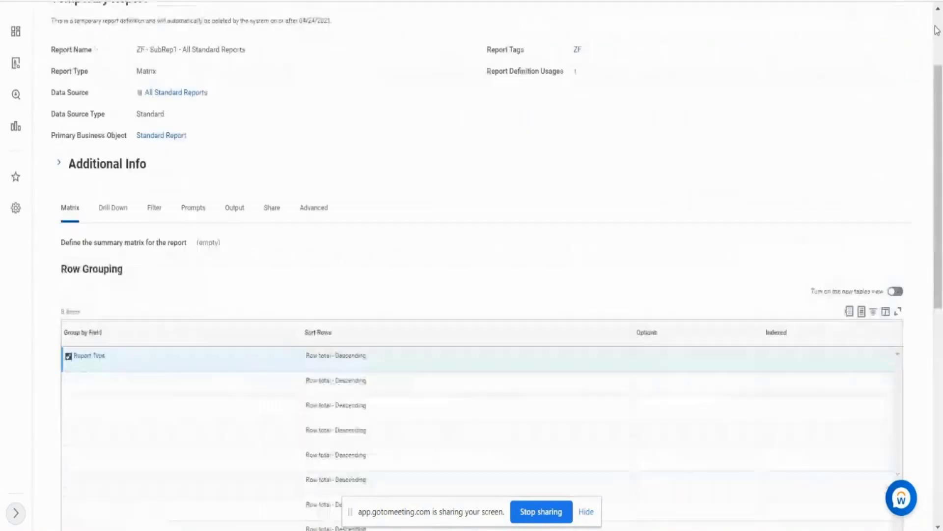
scroll(935, 40, "up", 3)
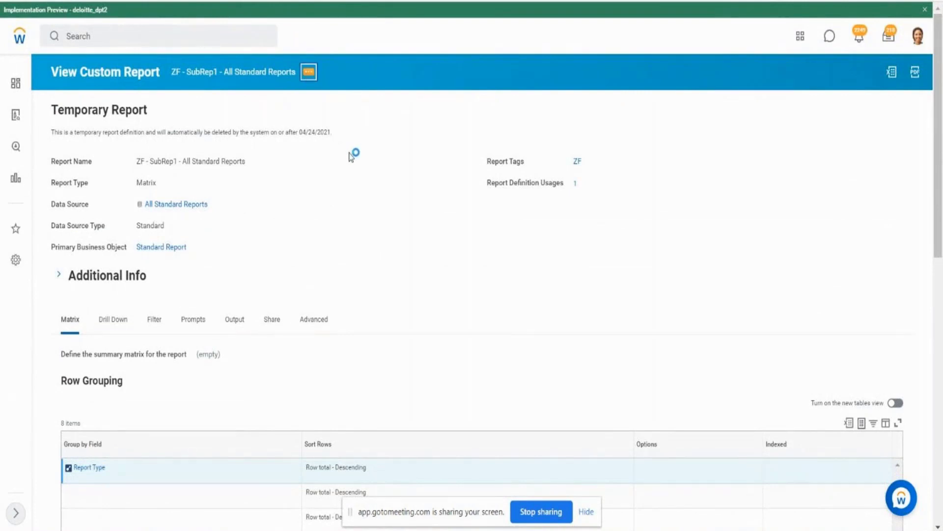
mouse_move(360, 118)
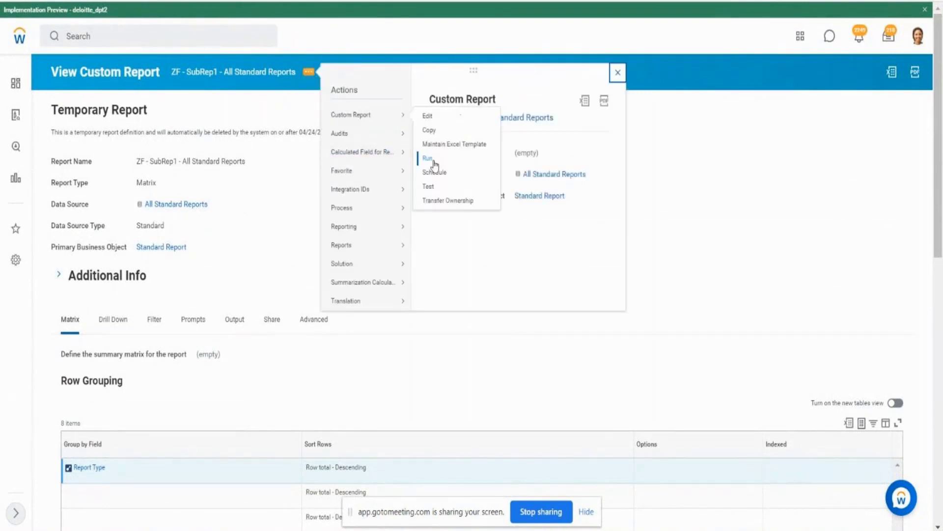
left_click(433, 162)
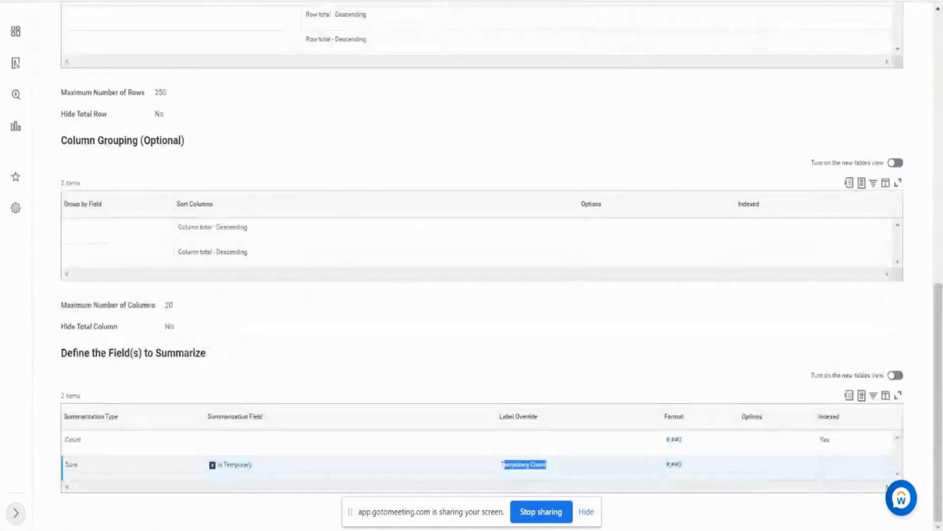
- Run the sub-report ZF - SubRep2 - All Custom Reports from its definition page
scroll(659, 89, "up", 12)
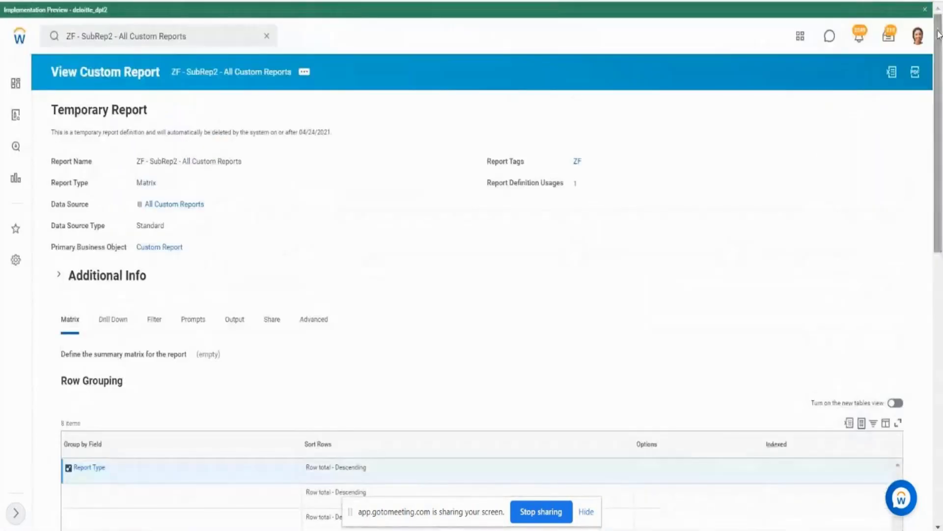
left_click(304, 72)
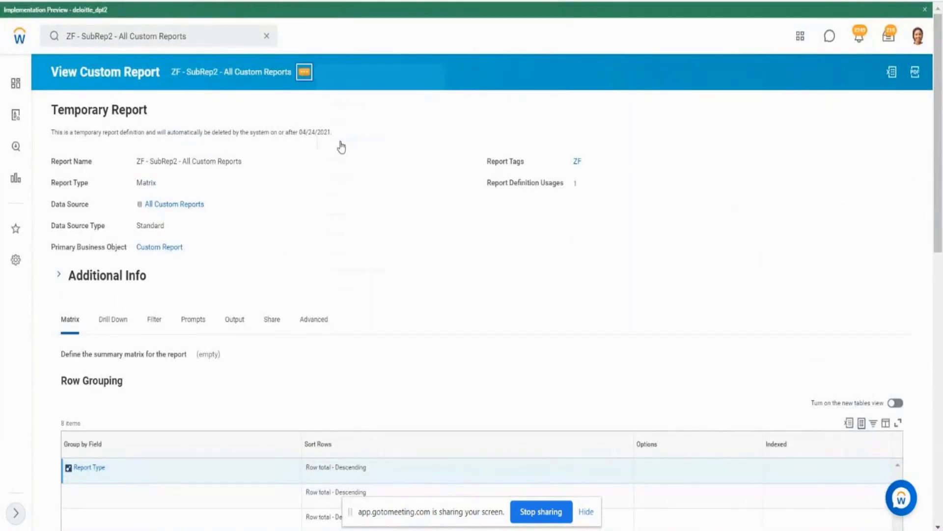
mouse_move(341, 146)
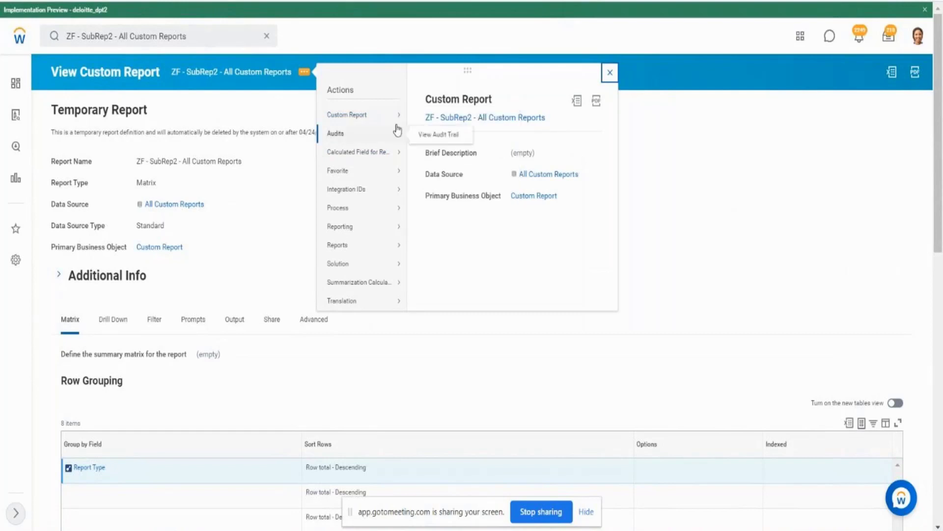
mouse_move(391, 124)
left_click(424, 158)
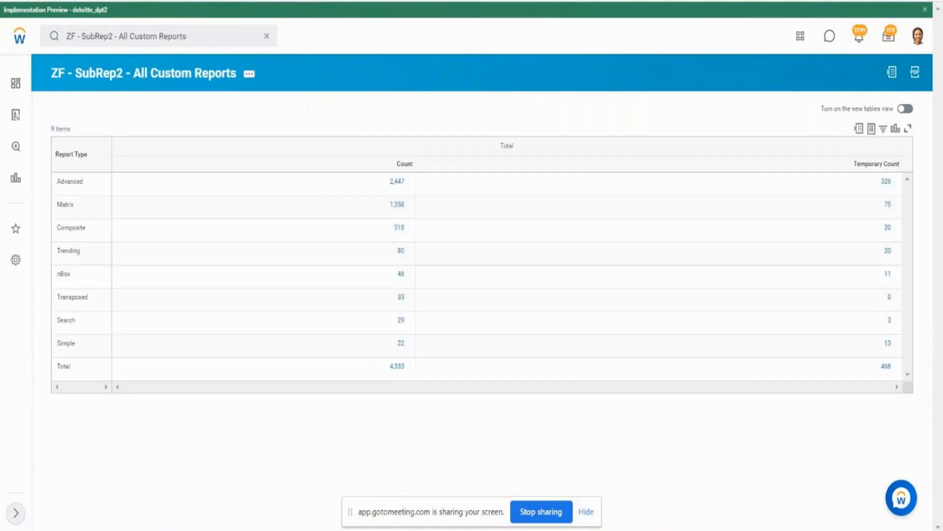
- Compare the Standard Reports Count and Custom Reports Count for the Advanced report type with the Count results of both sub-reports
left_click_drag(386, 162, 402, 228)
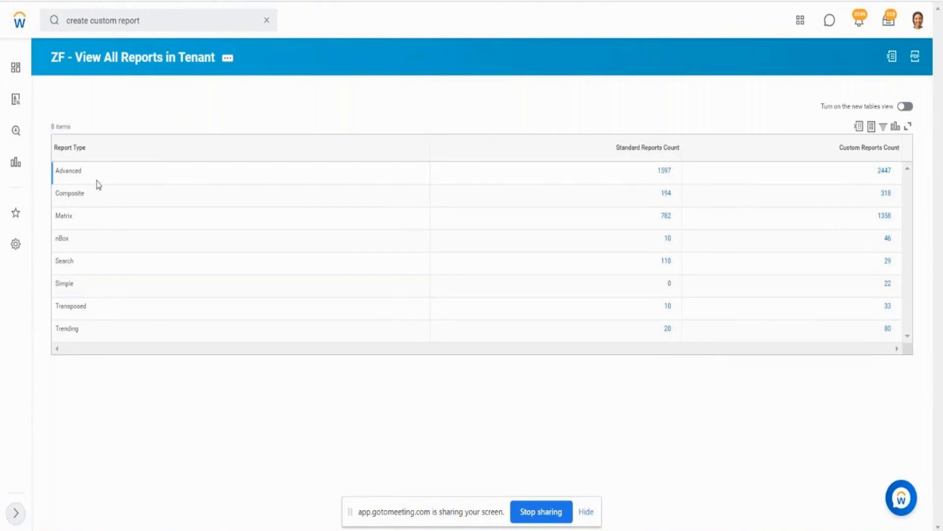
left_click_drag(61, 171, 79, 172)
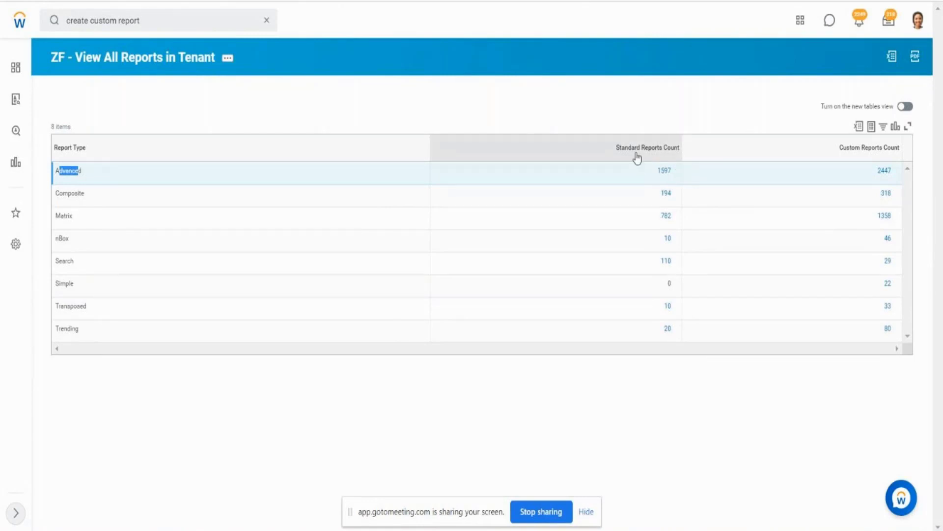
left_click_drag(636, 154, 667, 150)
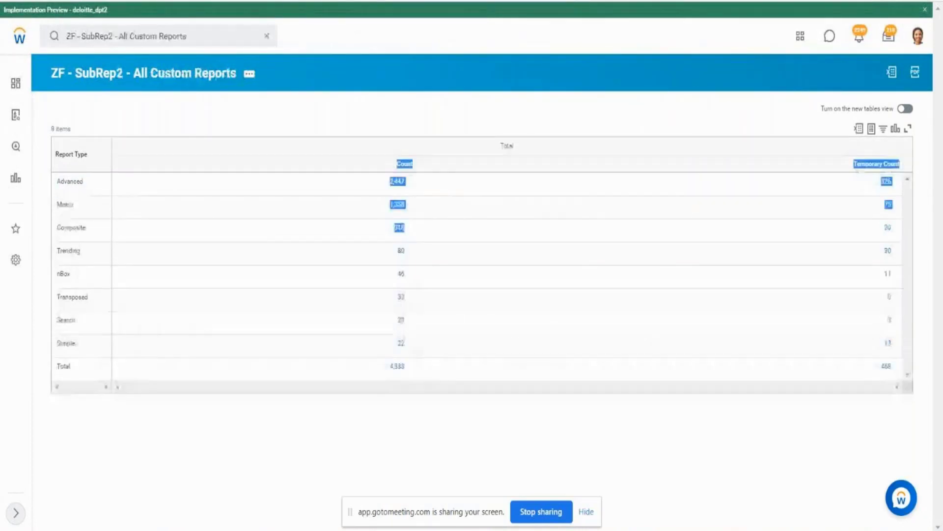
left_click(698, 134)
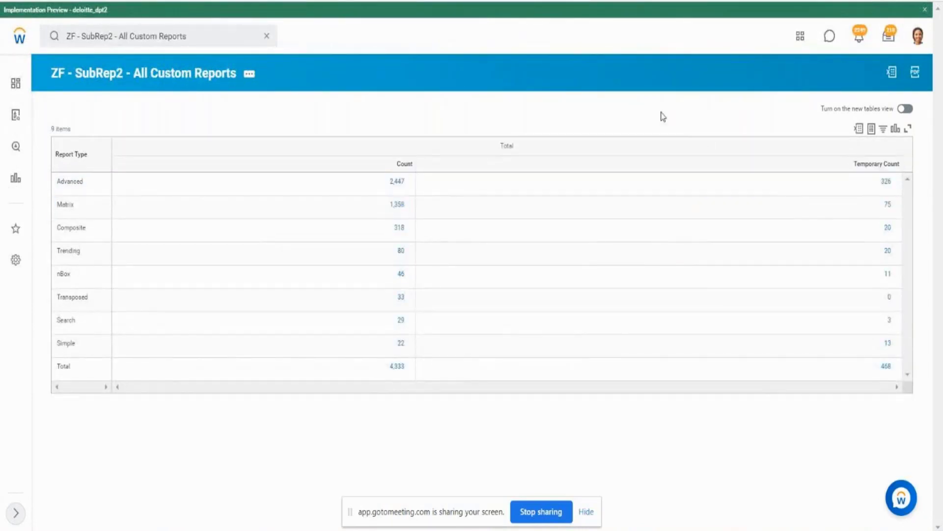
double_click(397, 181)
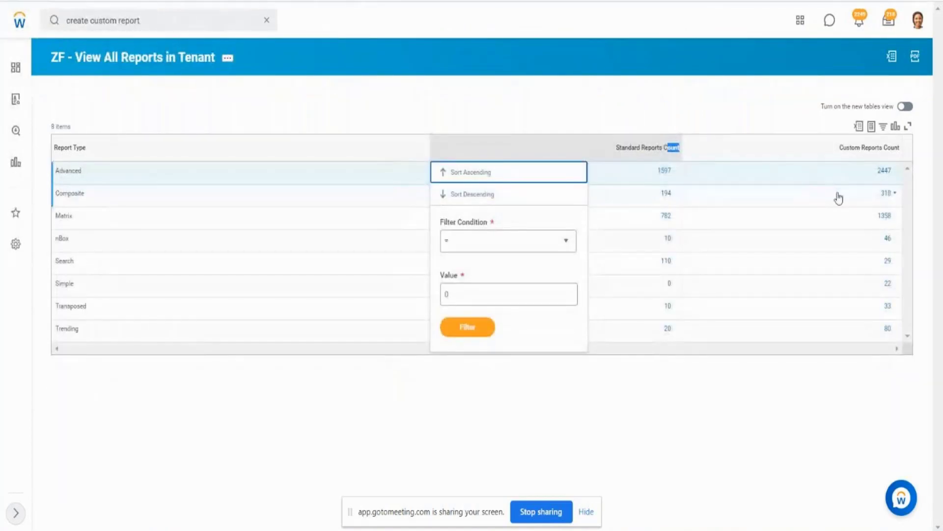
left_click_drag(868, 181, 898, 181)
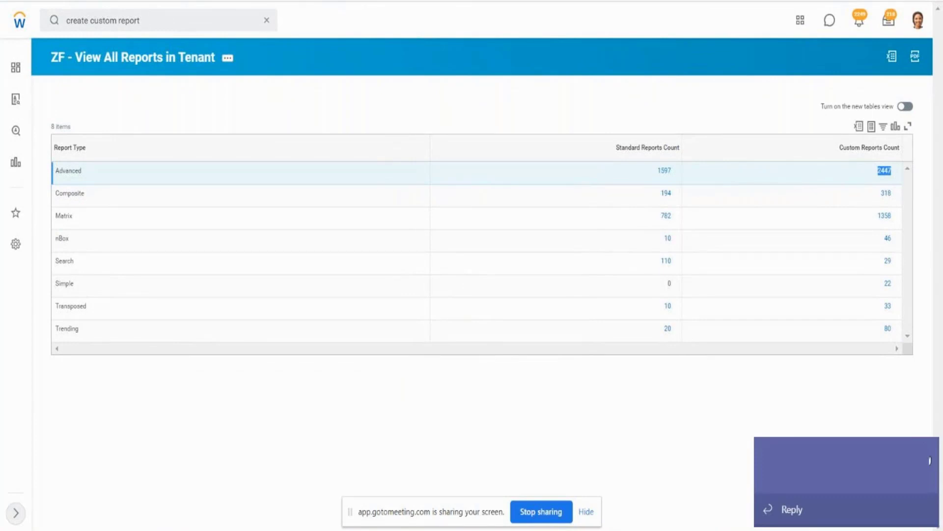
left_click(926, 454)
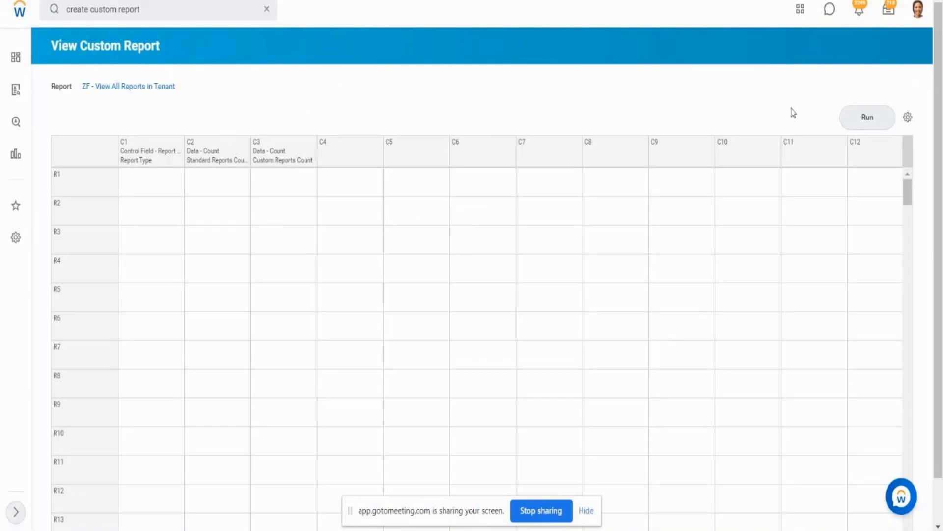
- Run the composite report again, return to its column grid, and review the C2 and C3 data columns
left_click(861, 118)
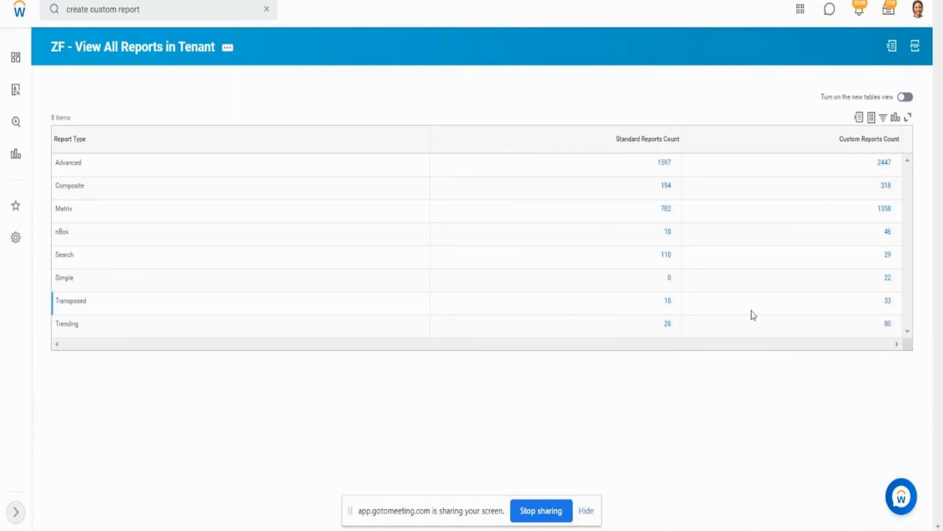
left_click(189, 51)
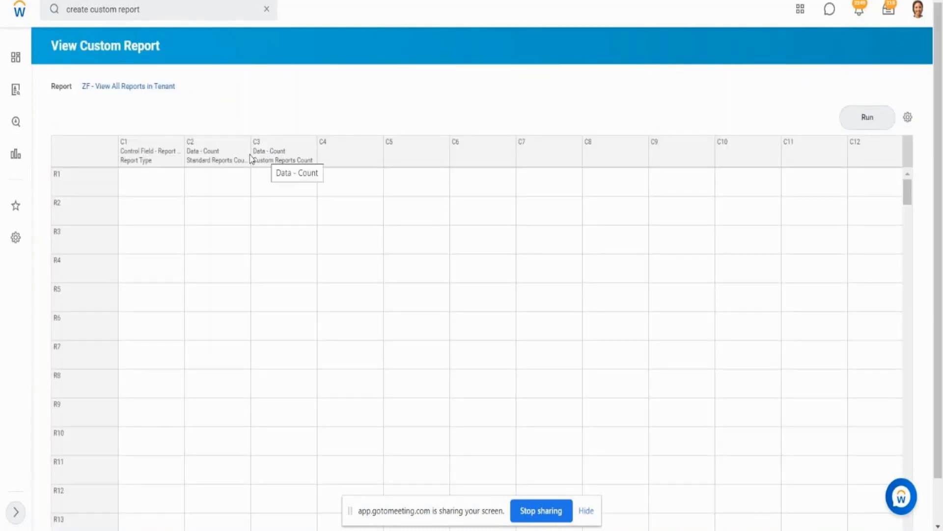
left_click(223, 153)
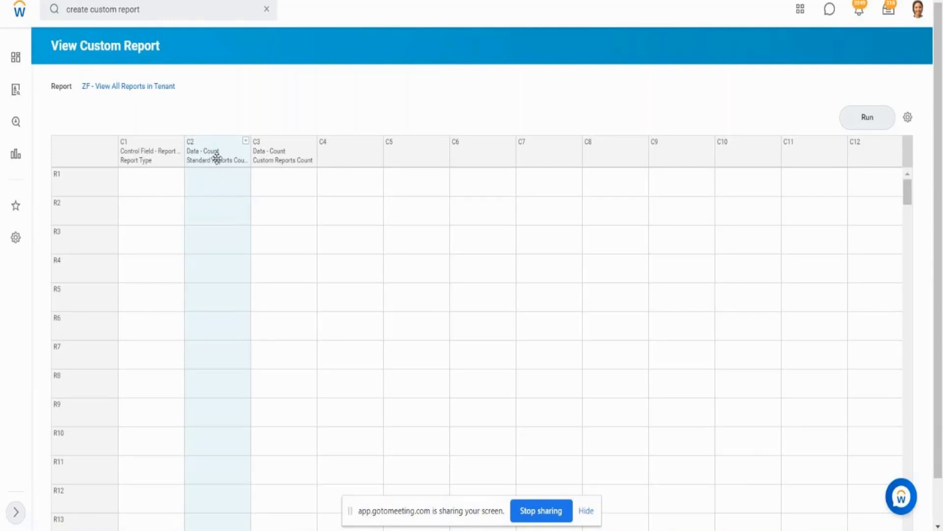
left_click(289, 158)
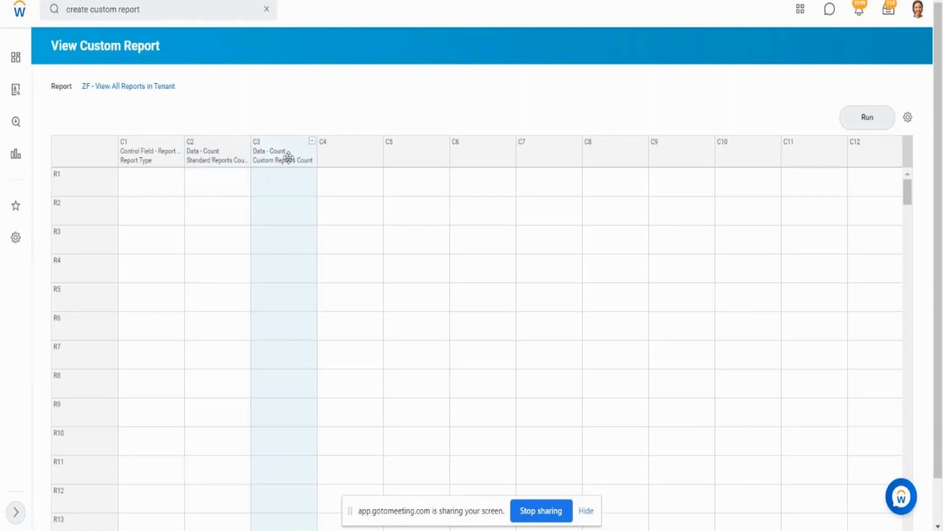
- Define column C4 of the composite report as an Empty column, keeping the column name Empty Column
left_click(352, 158)
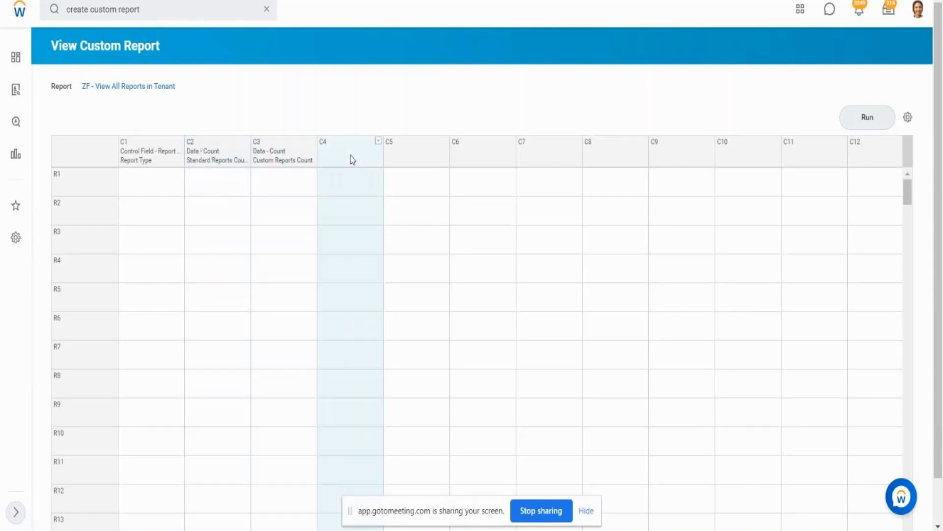
left_click(378, 142)
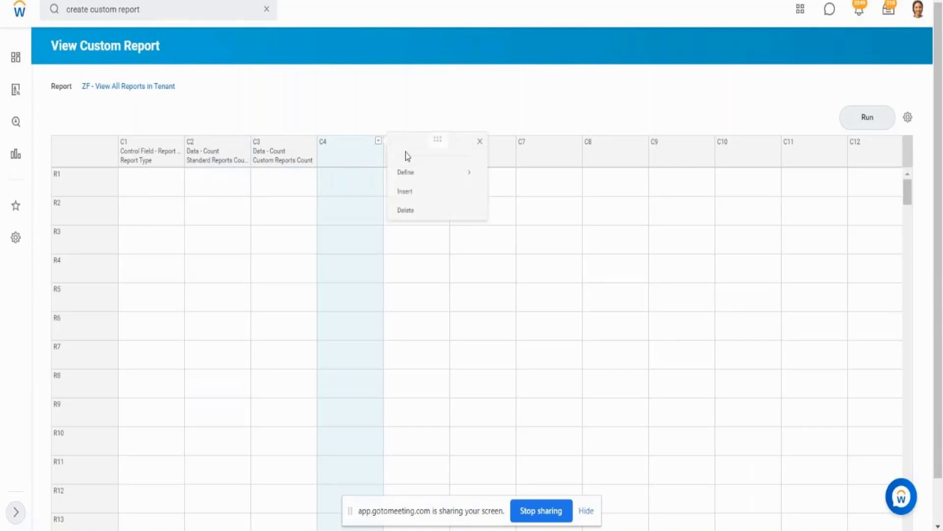
mouse_move(420, 184)
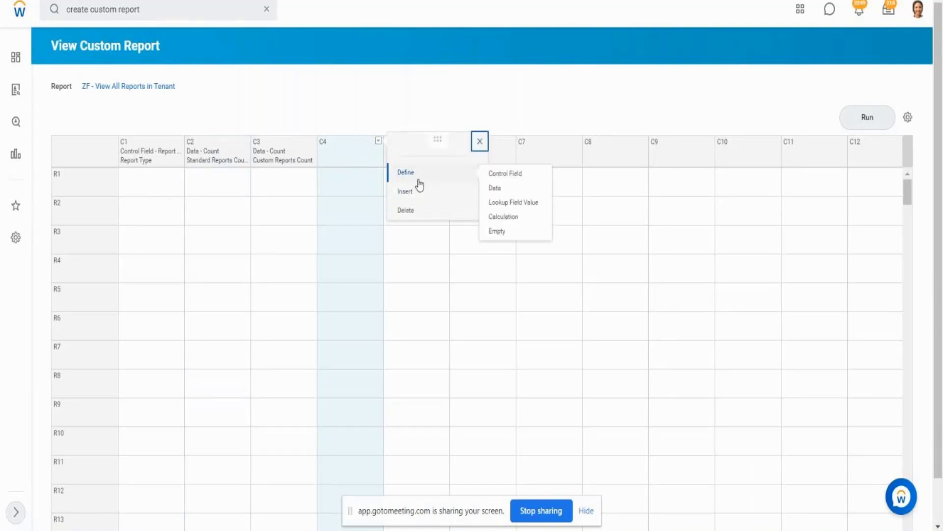
left_click(497, 232)
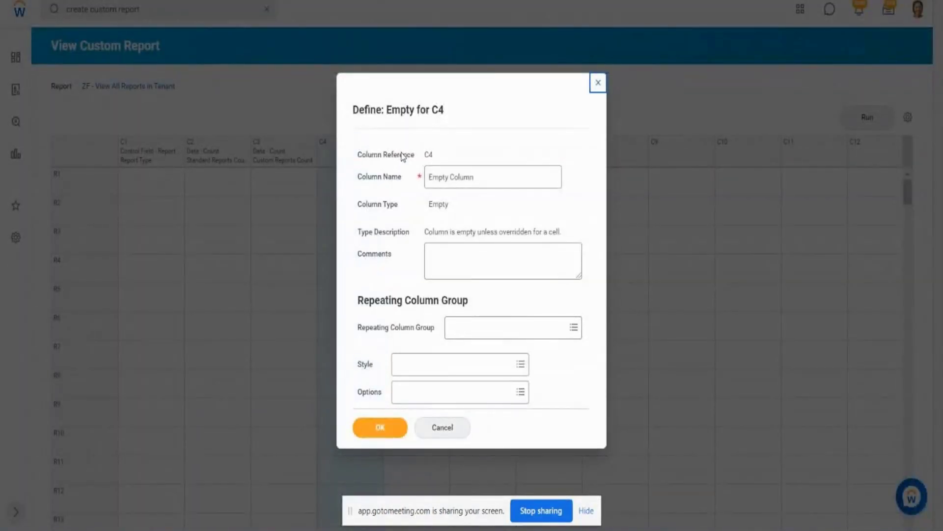
left_click(496, 180)
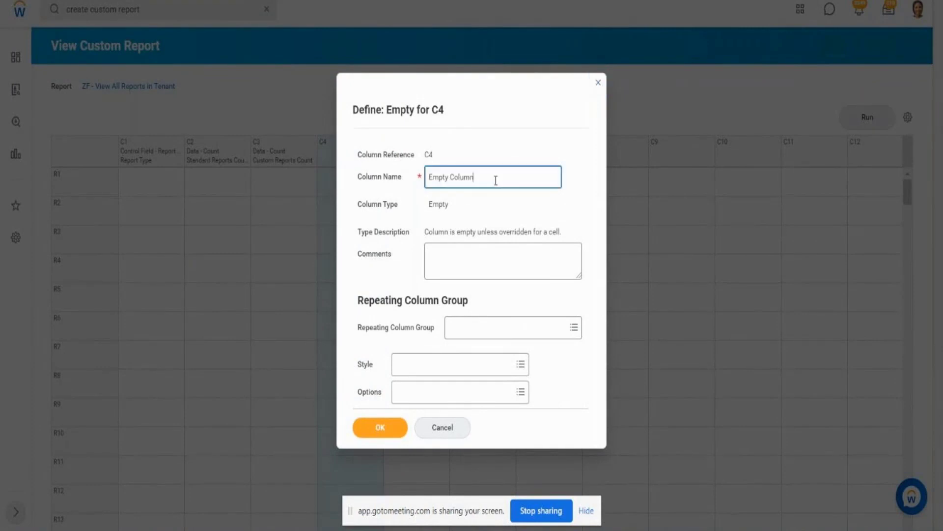
left_click(385, 428)
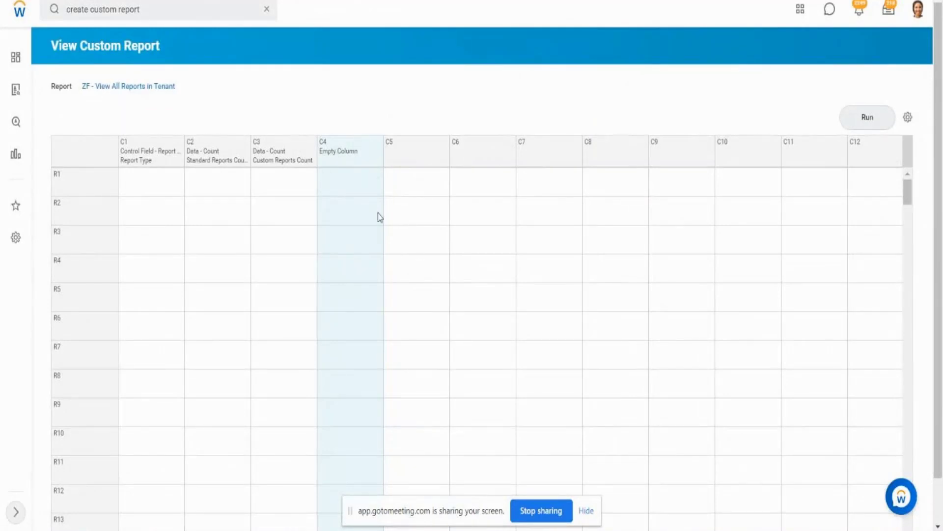
- Start defining column C5 as a Calculation column and name it Total Report Count
left_click(418, 154)
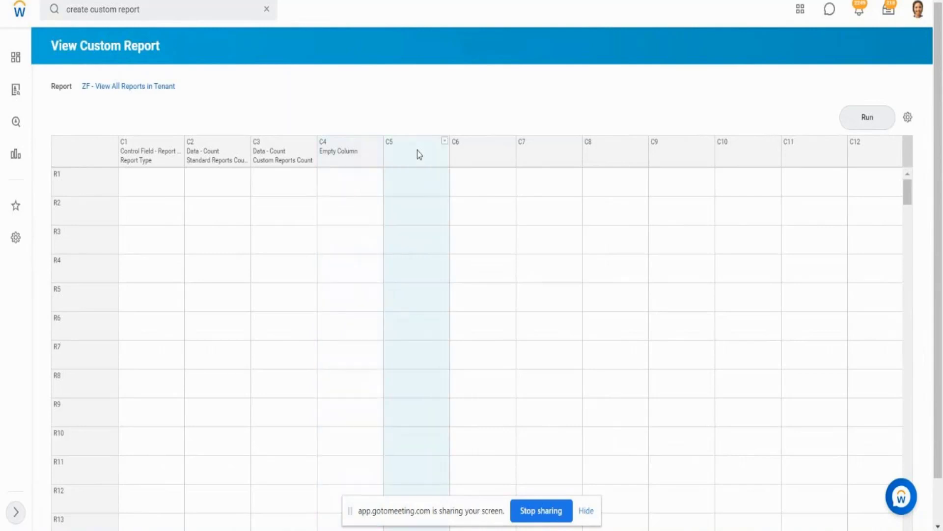
left_click(445, 141)
mouse_move(470, 178)
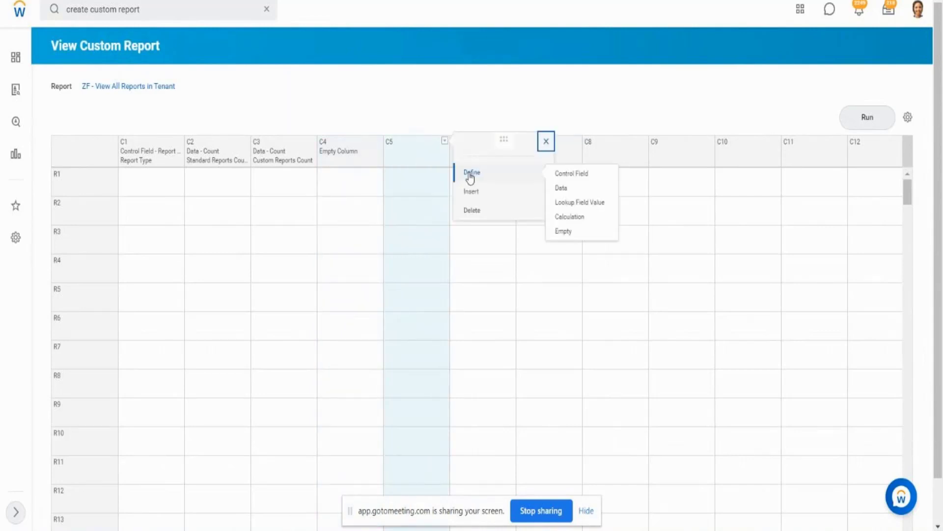
left_click(579, 220)
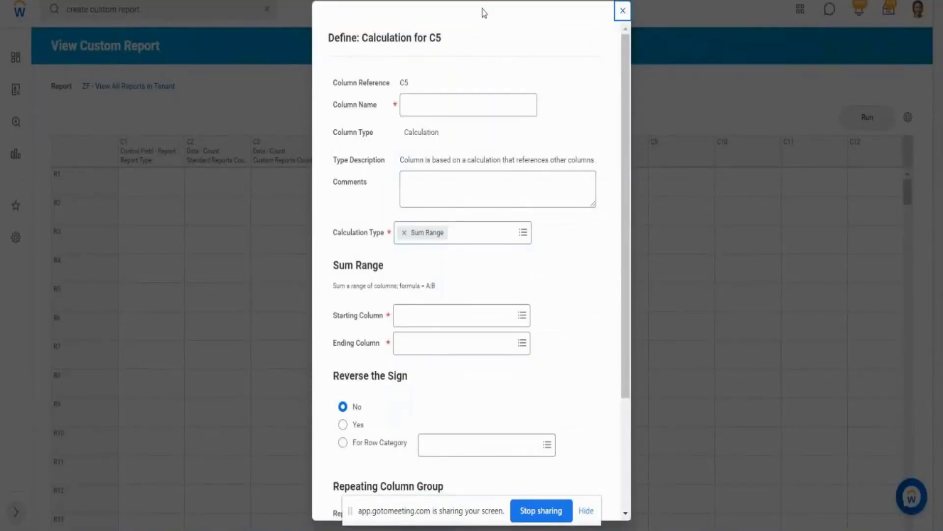
left_click(438, 106)
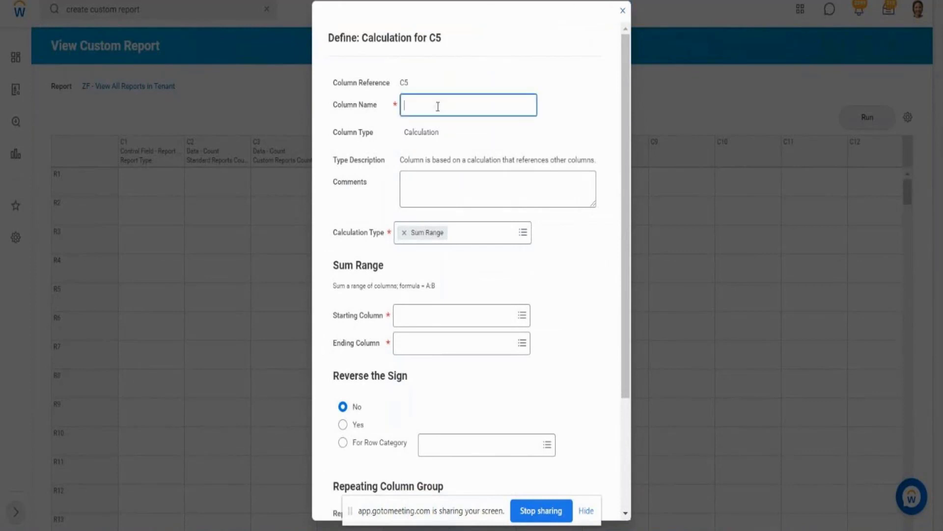
type("Total Report Count")
- Set up the C5 Sum Range calculation with C2 (Standard Reports Count) as starting column and C3 (Custom Reports Count) as ending column
left_click(524, 233)
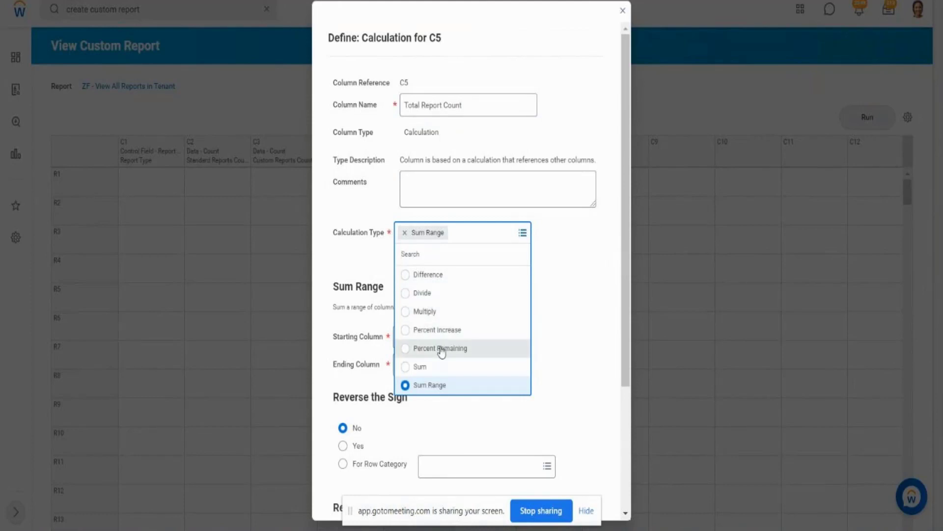
left_click(588, 288)
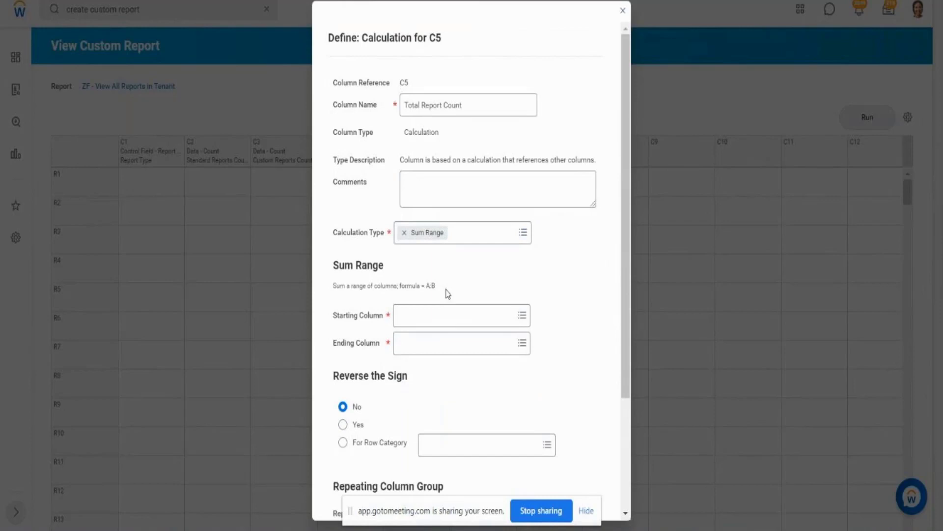
left_click(417, 323)
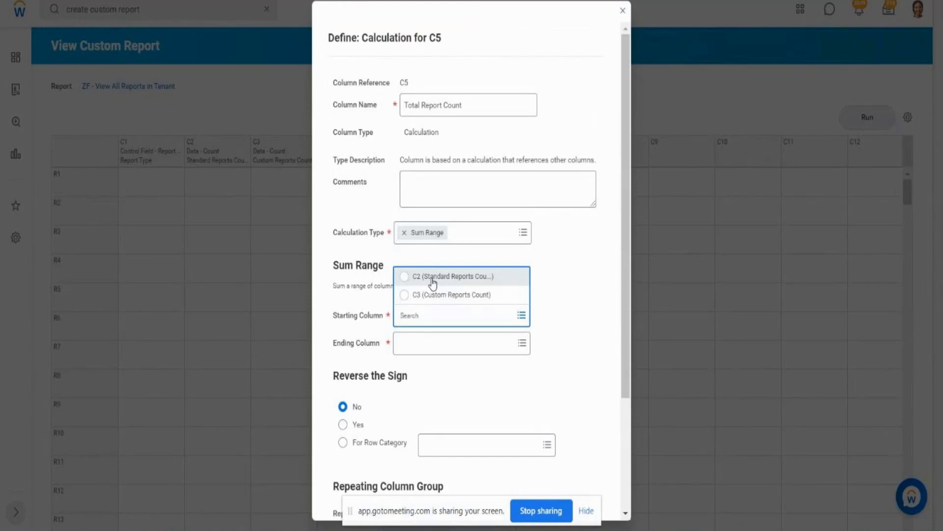
left_click(433, 276)
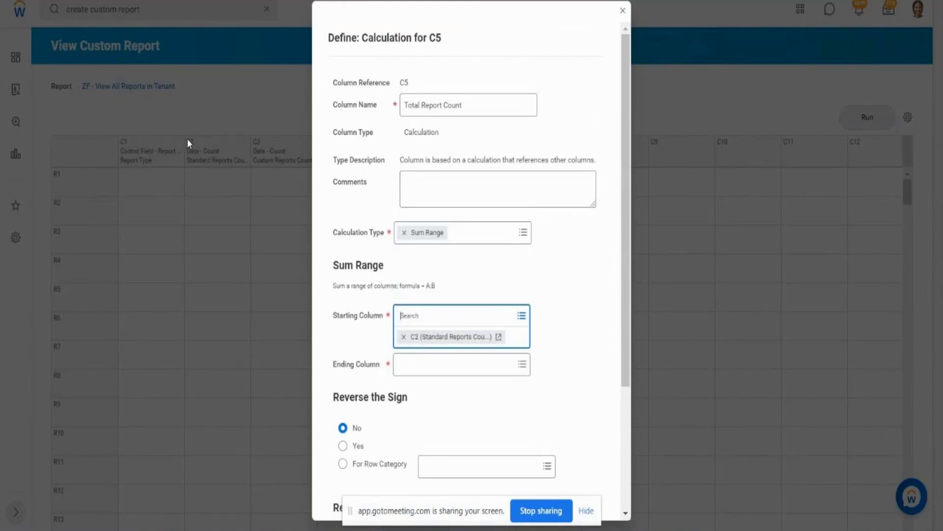
left_click(520, 364)
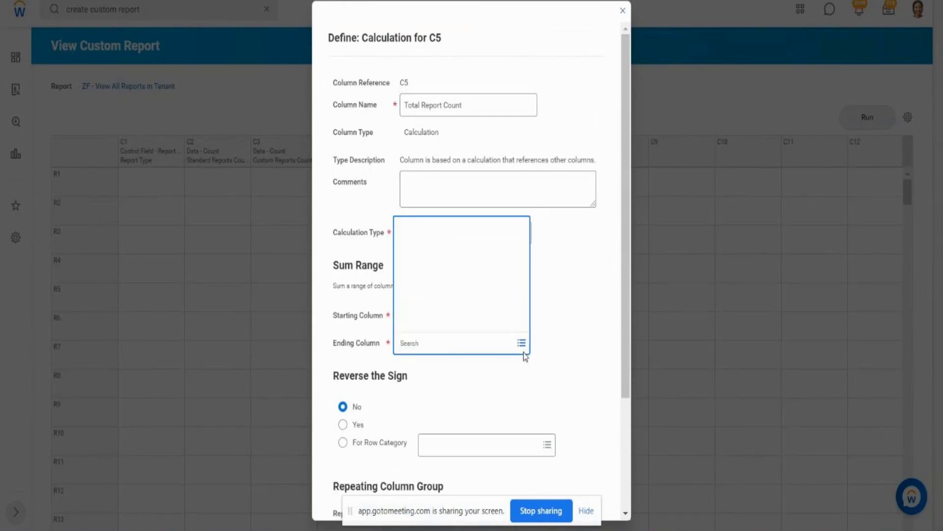
left_click(449, 327)
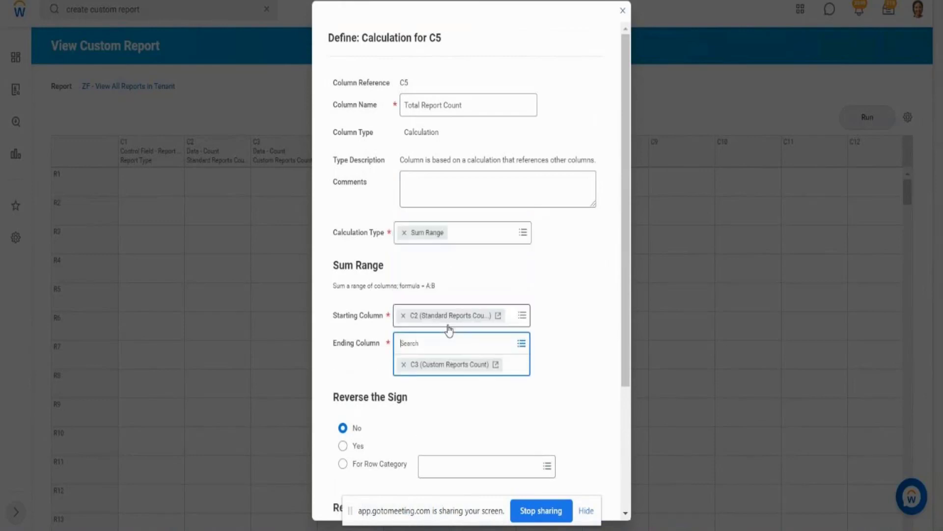
left_click(556, 329)
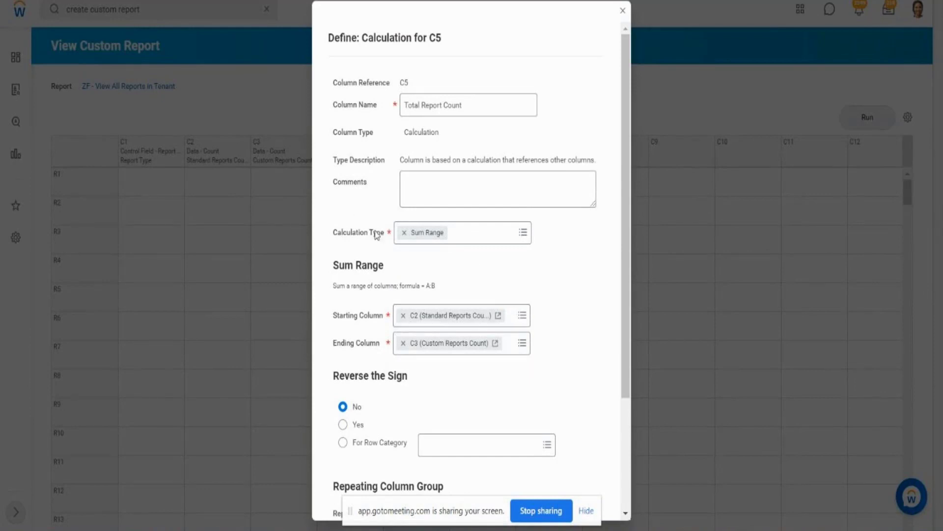
- Set the C5 calculation type to Sum, add C2 (Standard Reports Count) and C3 (Custom Reports Count) as its columns, and save the definition
left_click(523, 234)
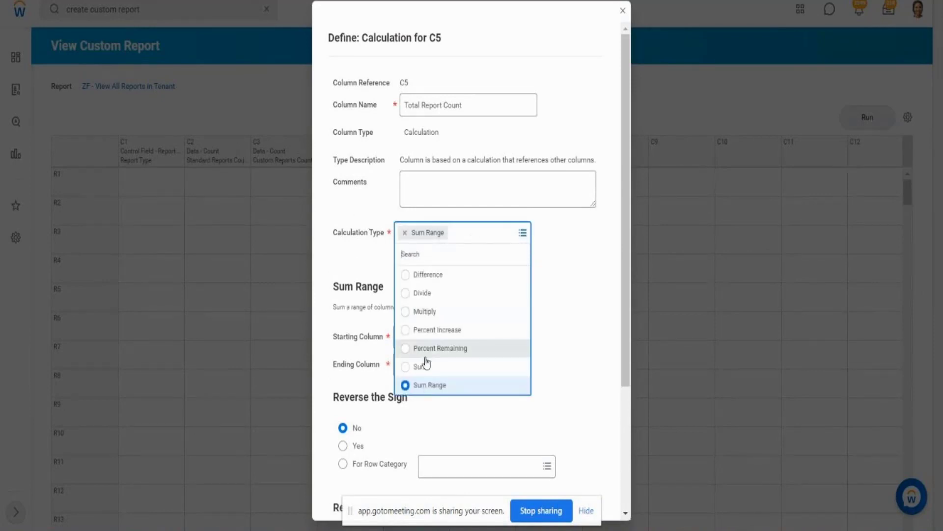
left_click(423, 368)
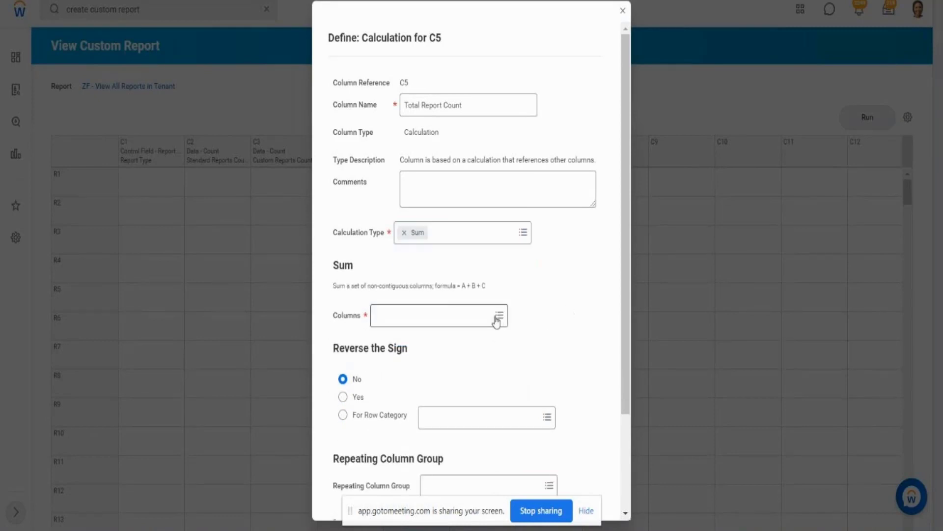
left_click(498, 317)
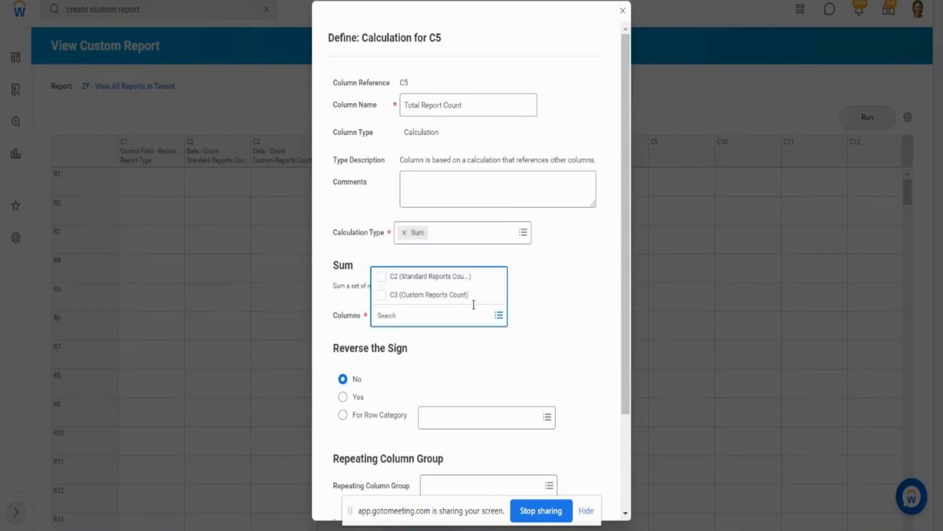
left_click(381, 278)
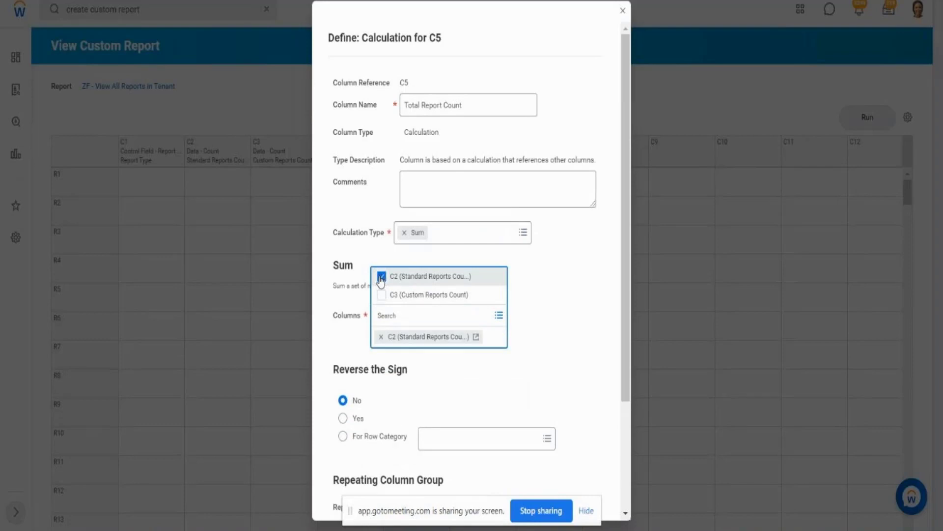
left_click(382, 296)
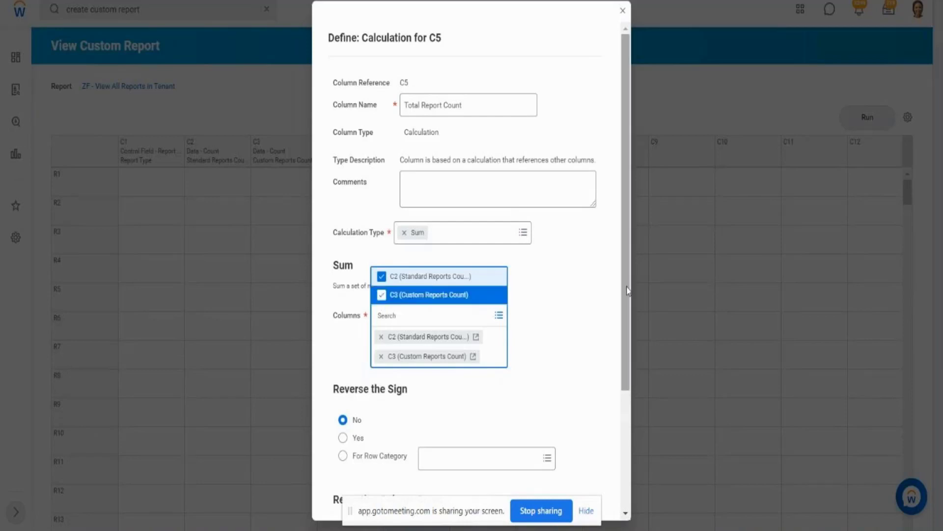
left_click(591, 322)
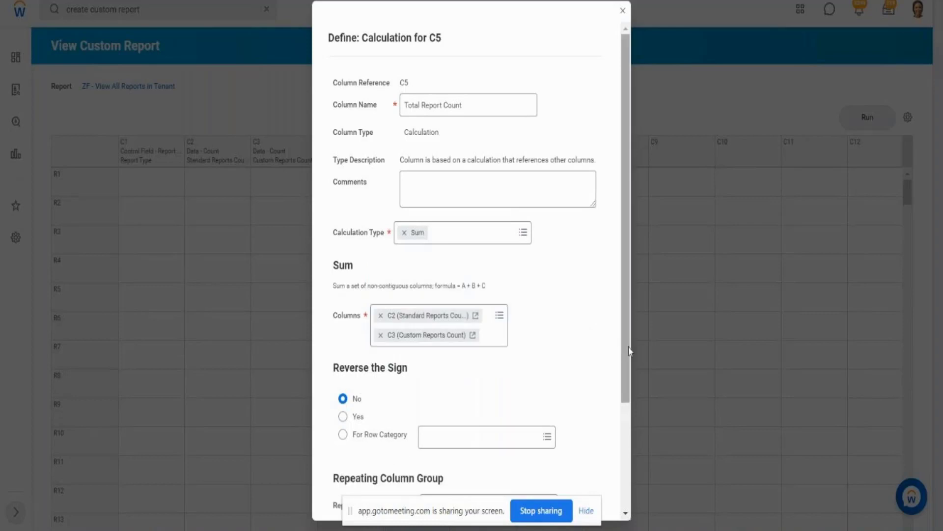
left_click_drag(629, 347, 636, 400)
scroll(642, 426, "down", 1)
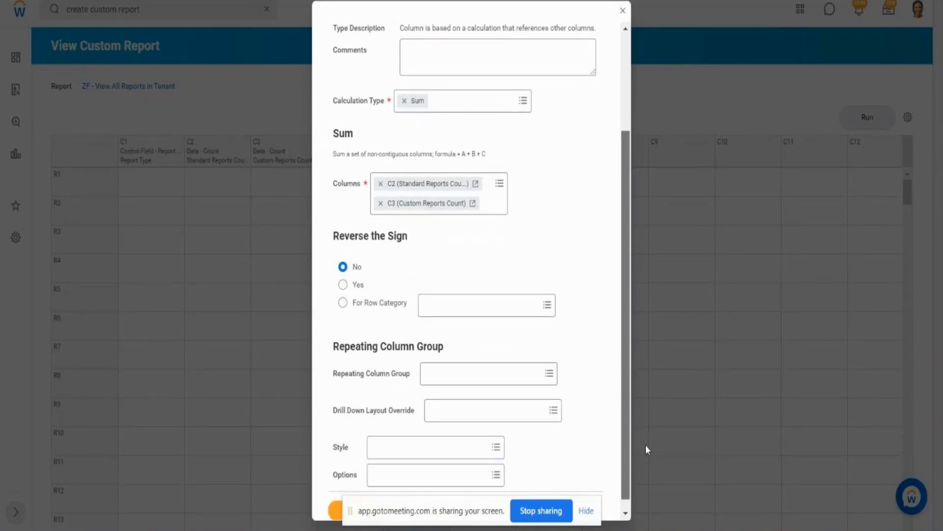
scroll(646, 450, "down", 1)
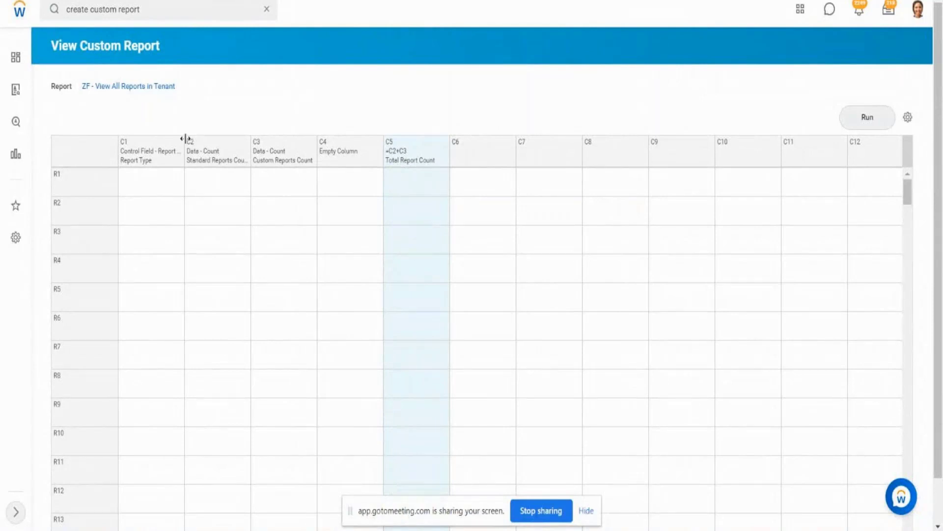
- Run the composite report and check the Total Report Count against the standard and custom counts per report type
left_click(275, 158)
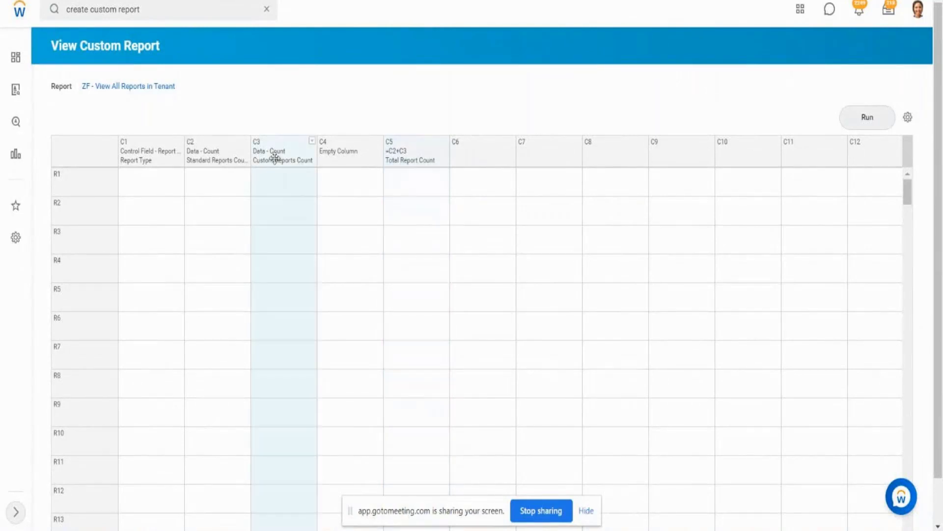
left_click(862, 121)
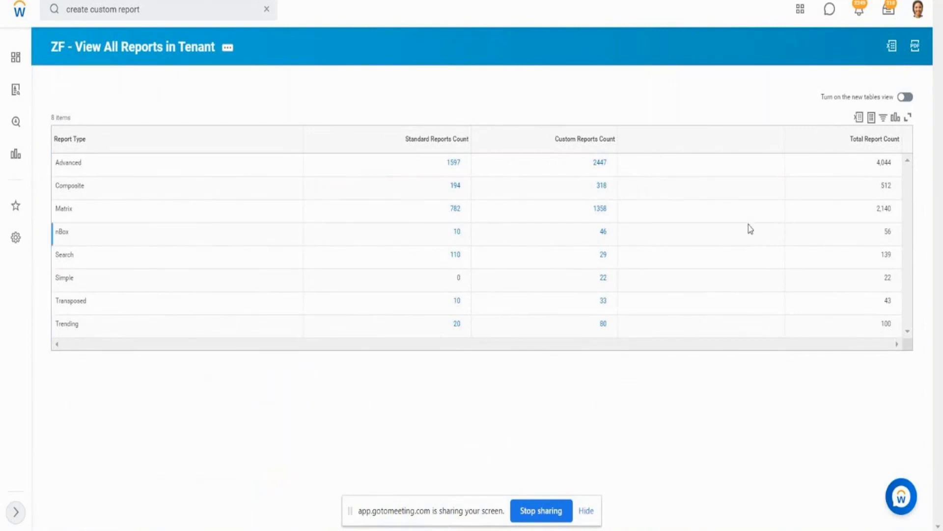
left_click(879, 168)
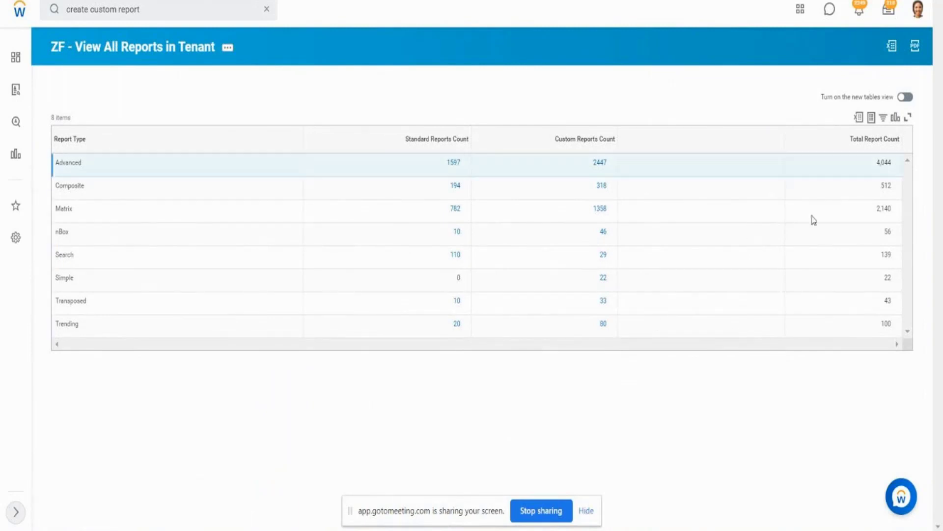
left_click_drag(449, 308, 617, 305)
left_click_drag(877, 282, 898, 255)
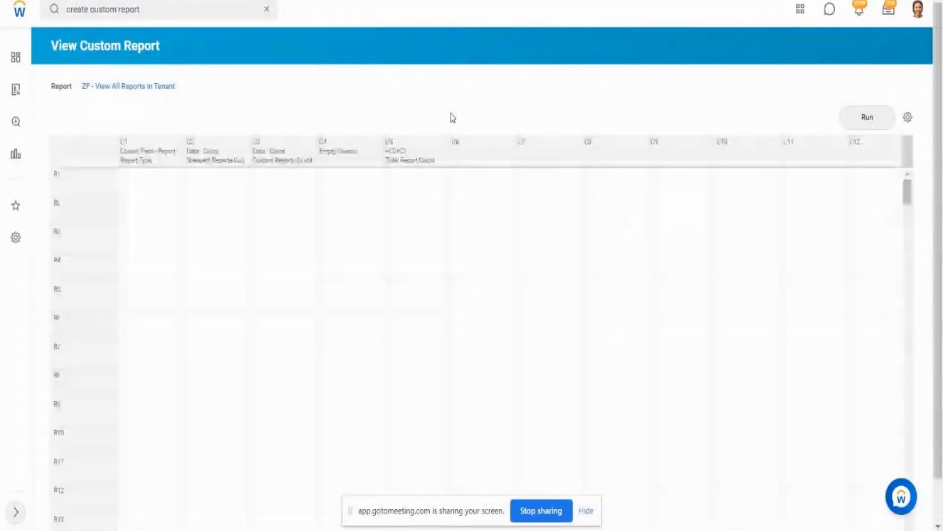
- Define column C6 of the composite report as an Empty column, keeping the column name Empty Column
left_click(478, 157)
left_click(512, 142)
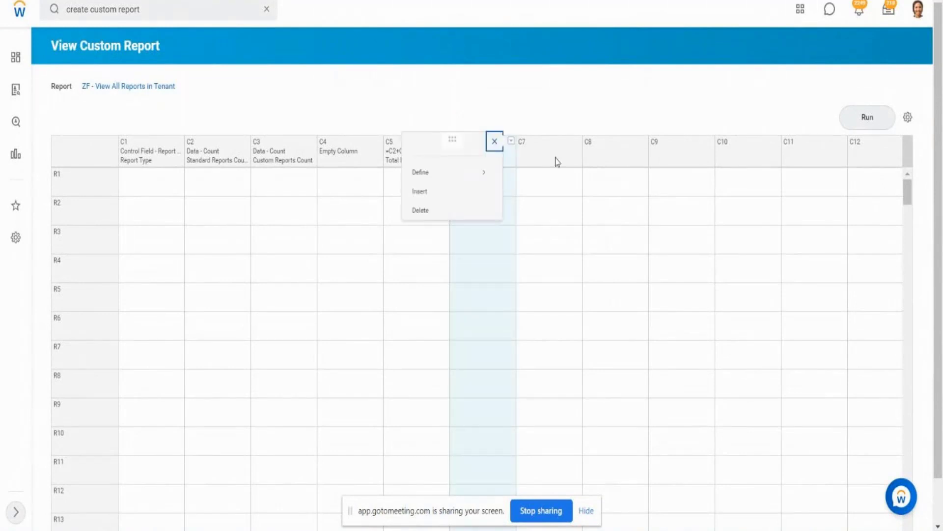
mouse_move(451, 177)
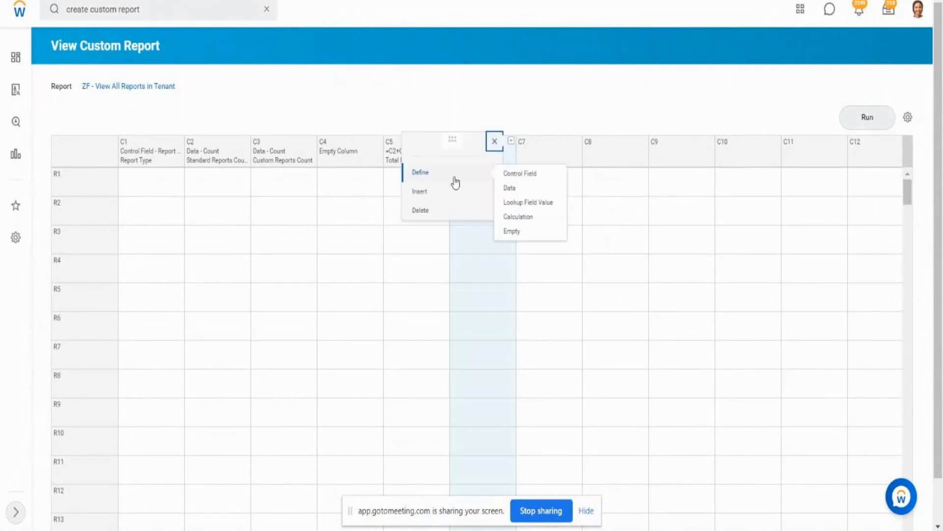
left_click(518, 232)
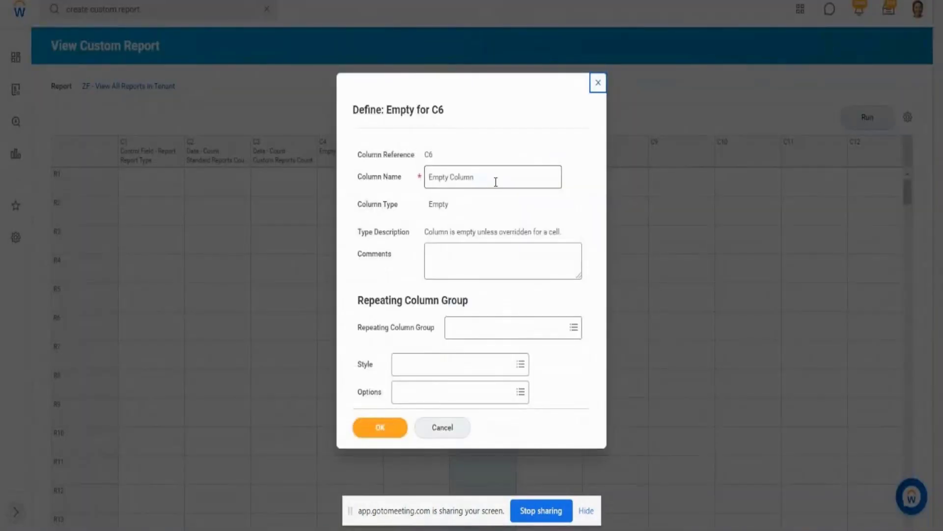
left_click(496, 182)
left_click(383, 428)
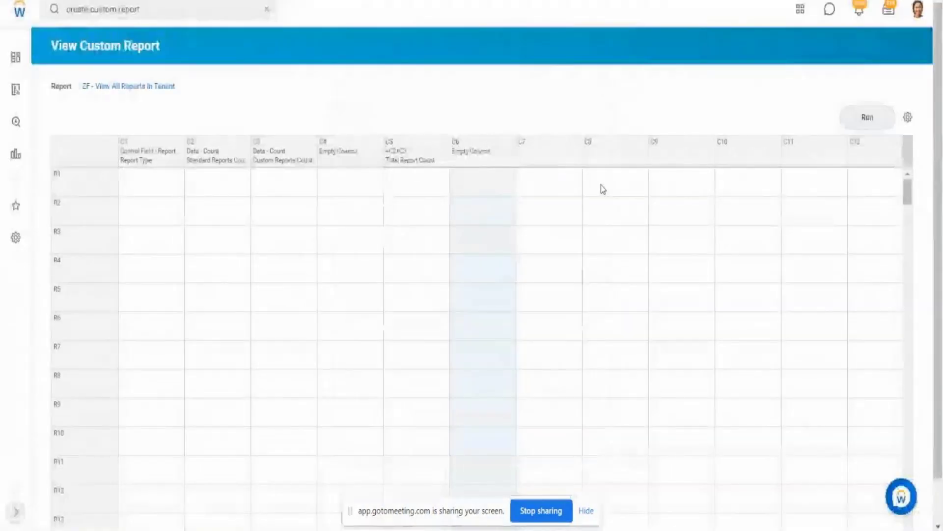
- Examine the Temporary Count column in the ZF - SubRep2 - All Custom Reports output as the source for column C7
left_click(539, 152)
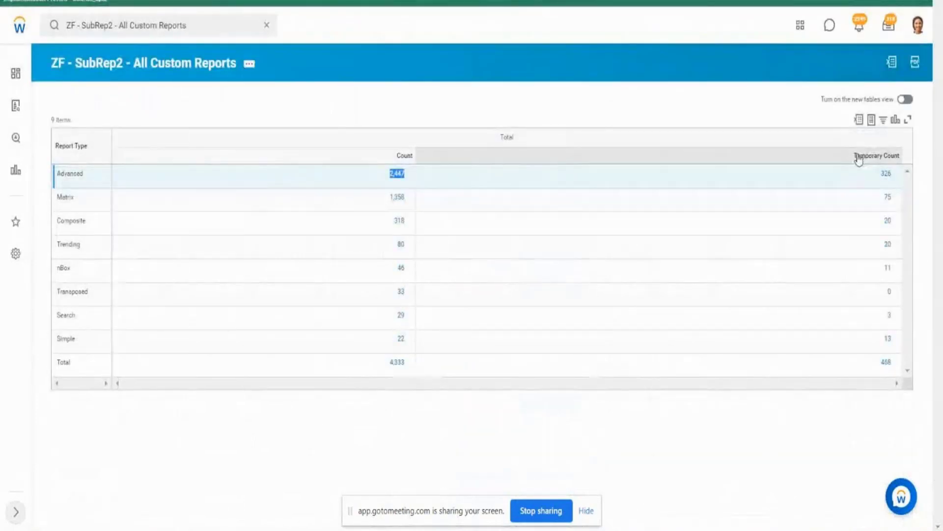
left_click_drag(857, 155, 895, 157)
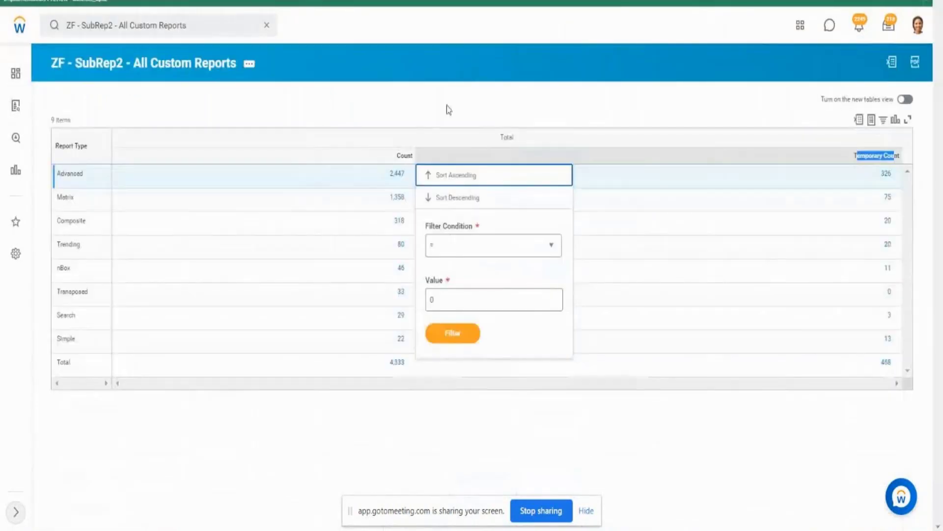
left_click_drag(450, 105, 405, 159)
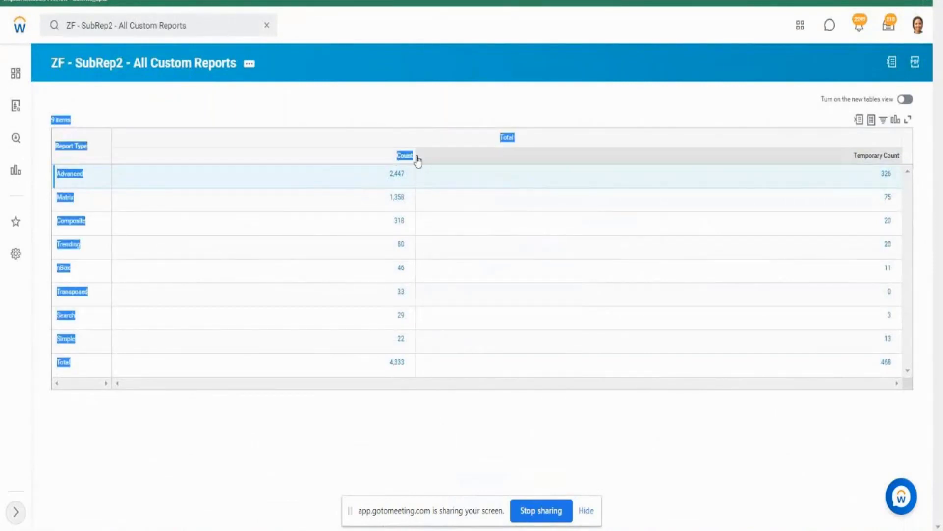
left_click(887, 167)
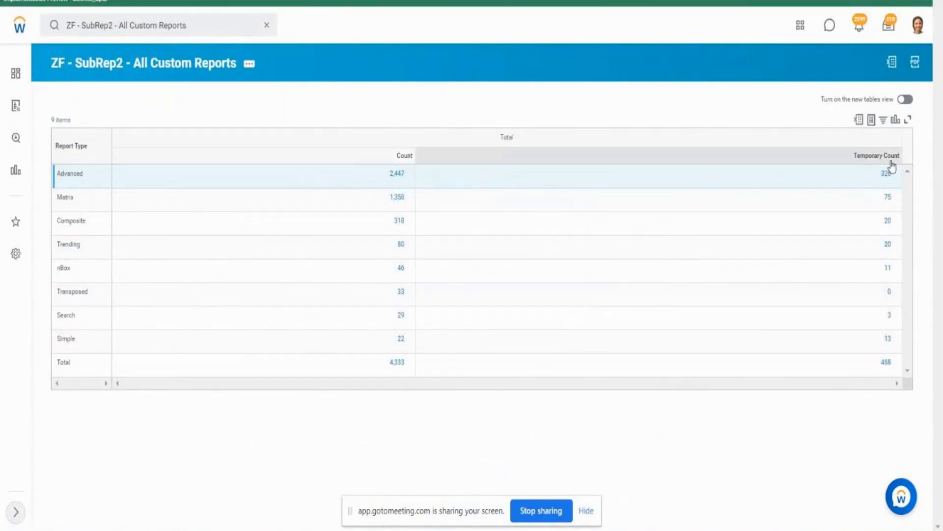
left_click(887, 158)
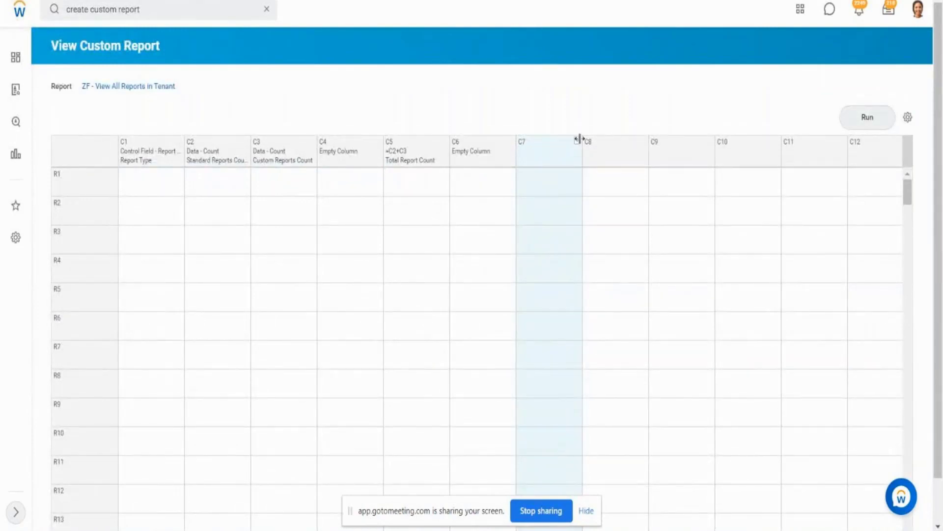
- Start defining column C7 of the composite report as a Data column named Temporary Report Count
left_click(578, 141)
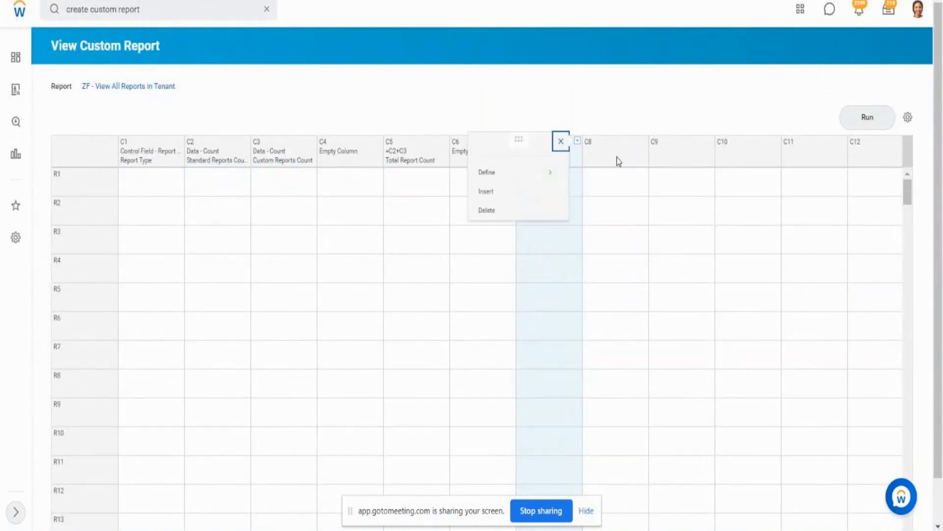
mouse_move(528, 172)
left_click(582, 190)
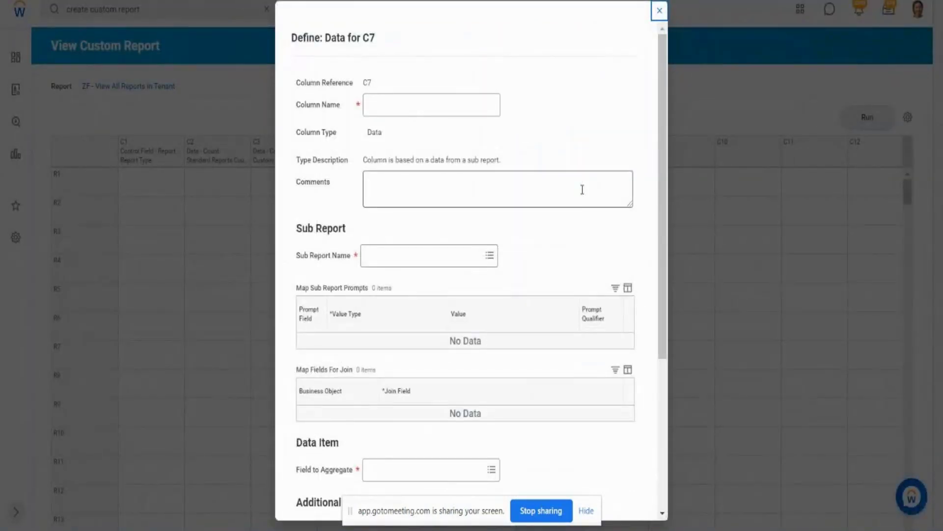
left_click(416, 111)
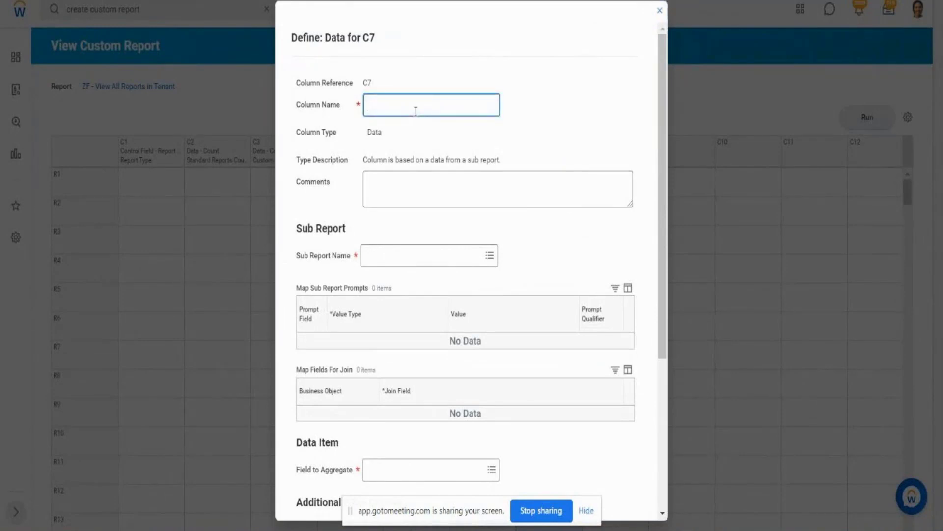
type("Temporary Report Count")
- Base C7 on the sub report ZF - SubRep2 - All Custom Reports, aggregate the Temporary Count field, and save the definition
left_click(447, 254)
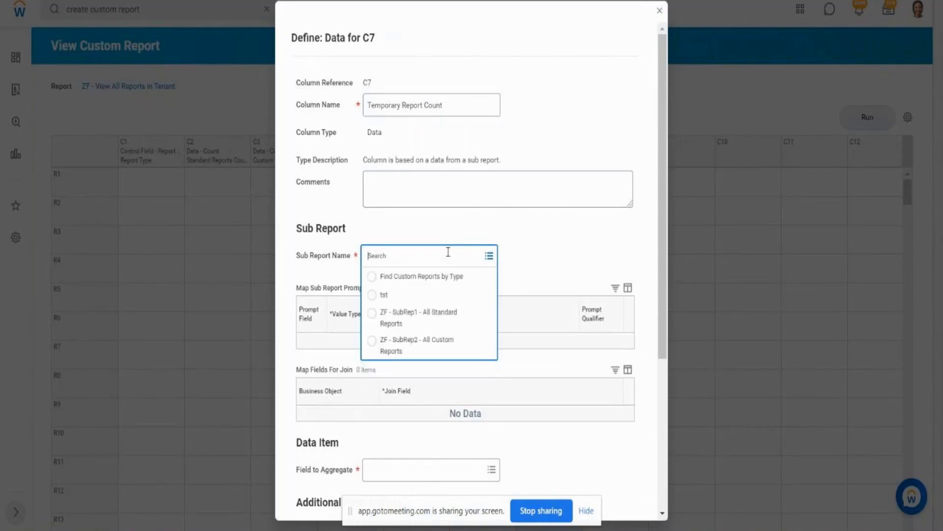
left_click(423, 344)
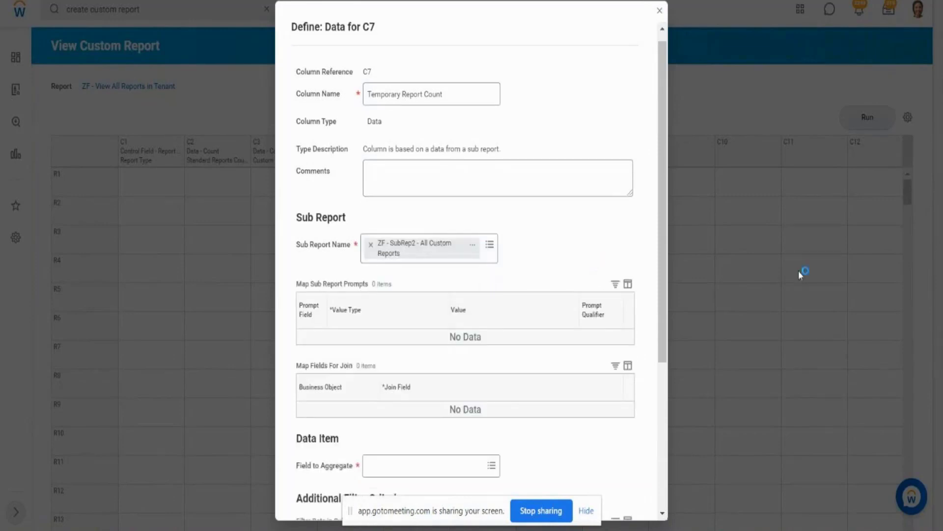
scroll(663, 320, "down", 5)
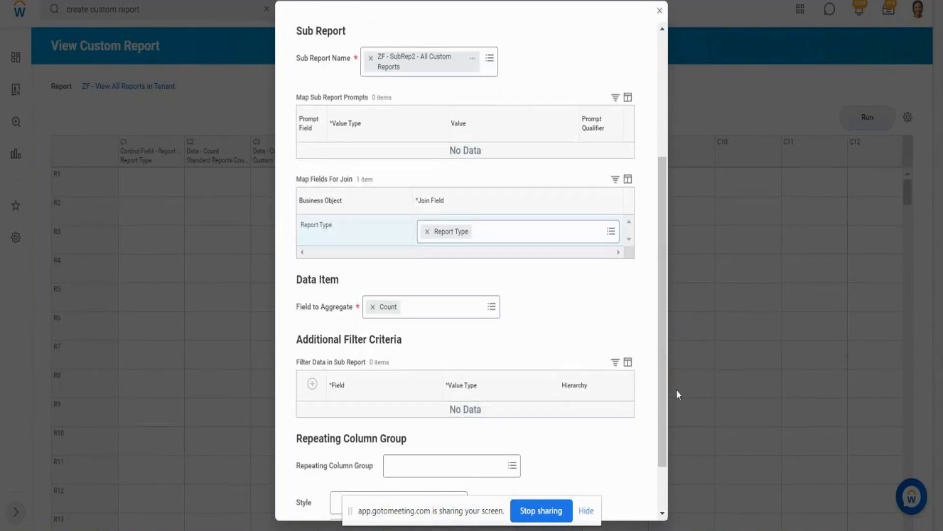
left_click(492, 308)
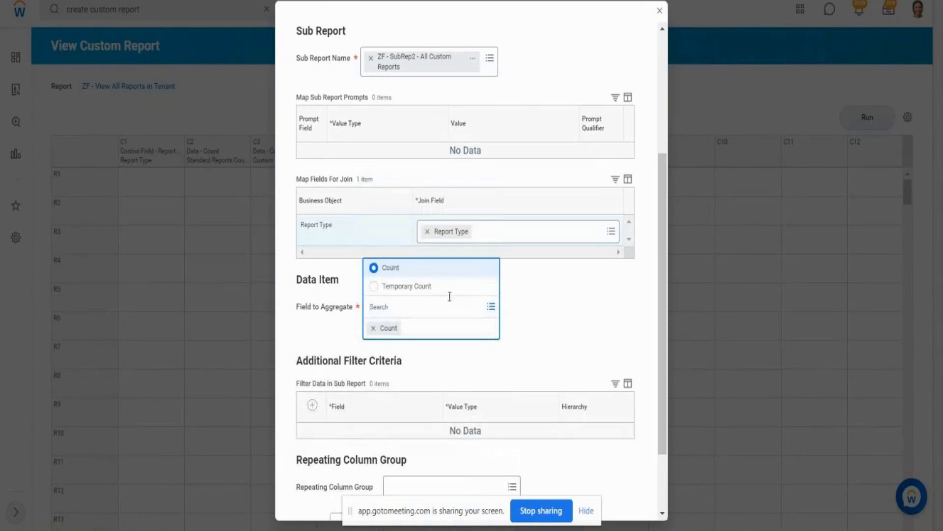
left_click(422, 289)
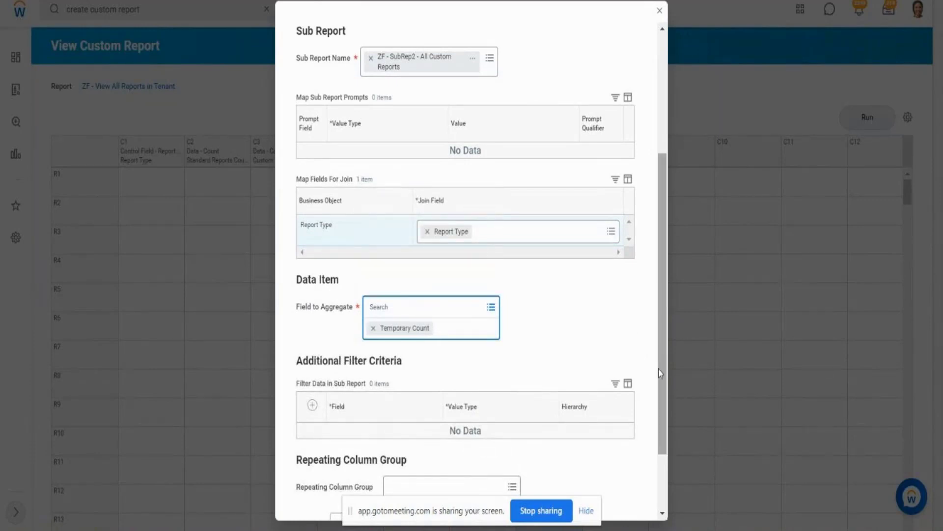
left_click_drag(662, 373, 663, 439)
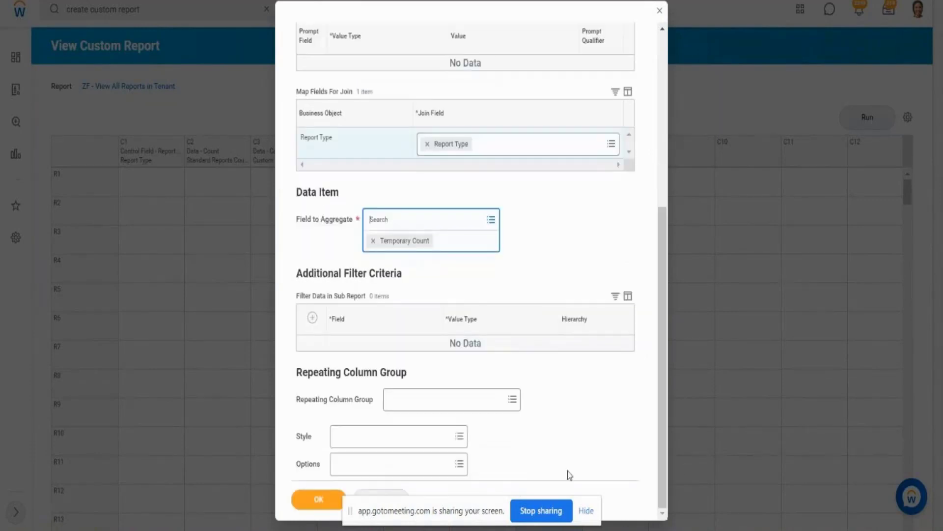
left_click(328, 498)
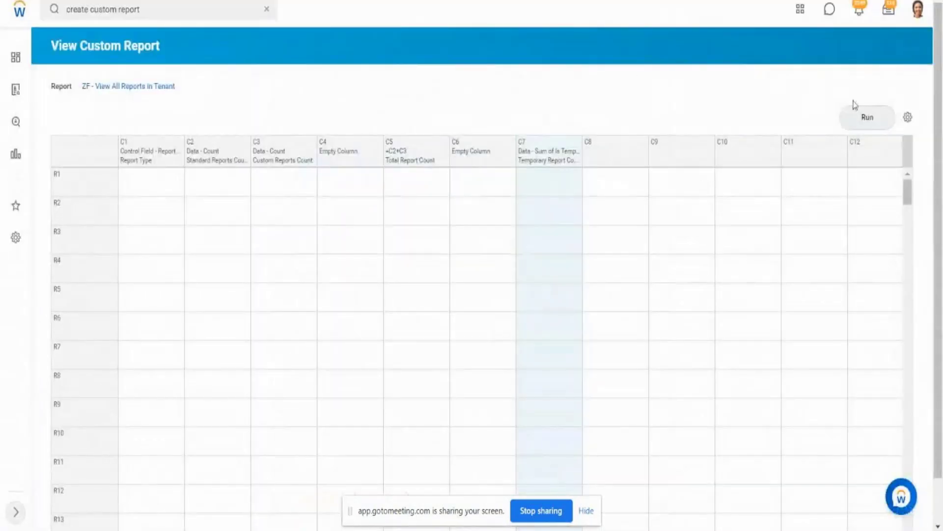
- Run the composite report and compare its Temporary Report Count with the Temporary Count in ZF - SubRep2 - All Custom Reports
left_click(869, 127)
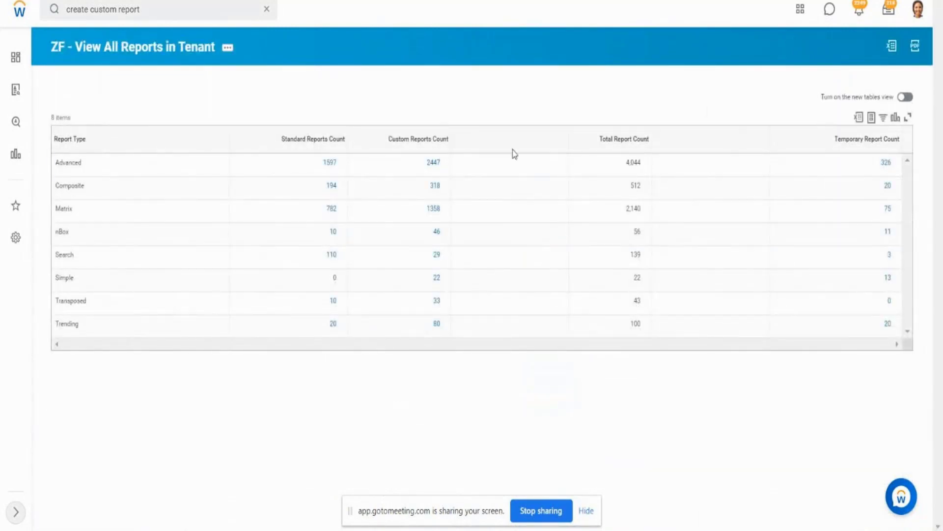
left_click(328, 164)
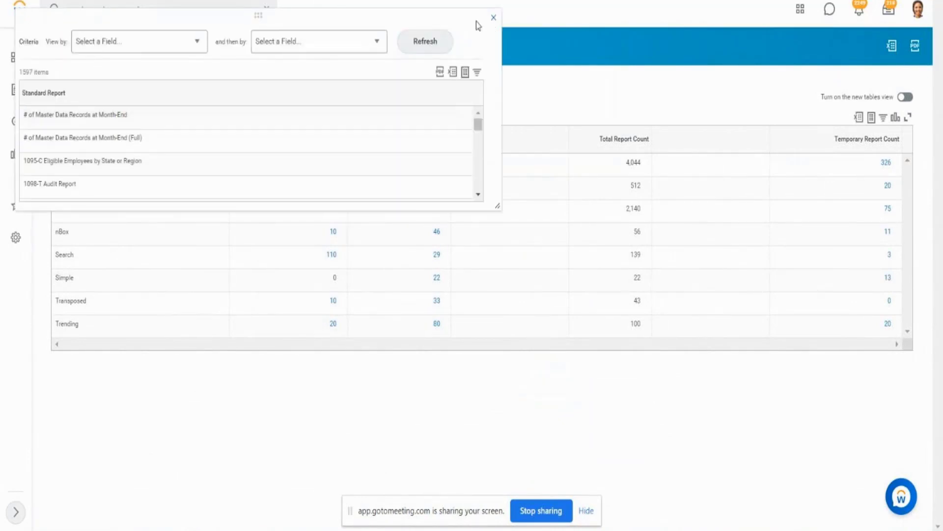
left_click(494, 22)
left_click_drag(603, 139, 633, 140)
left_click_drag(838, 145, 902, 148)
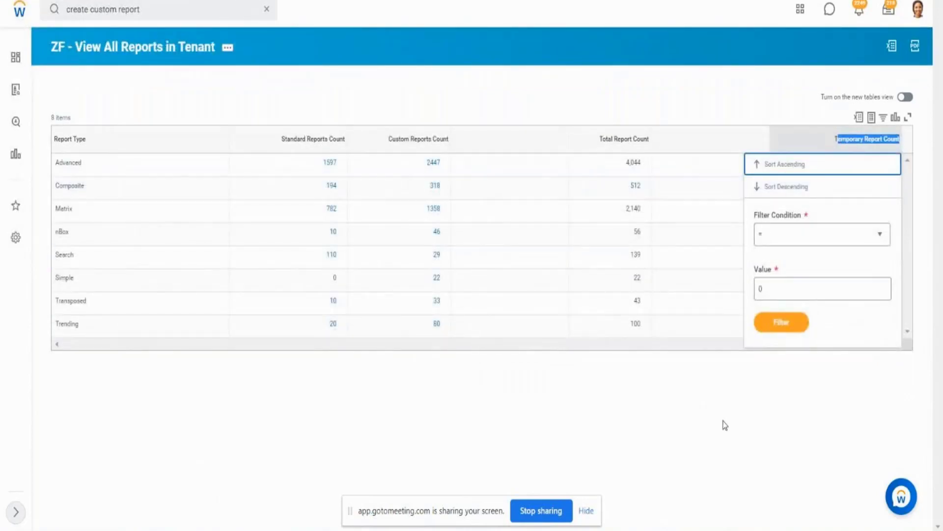
left_click(725, 425)
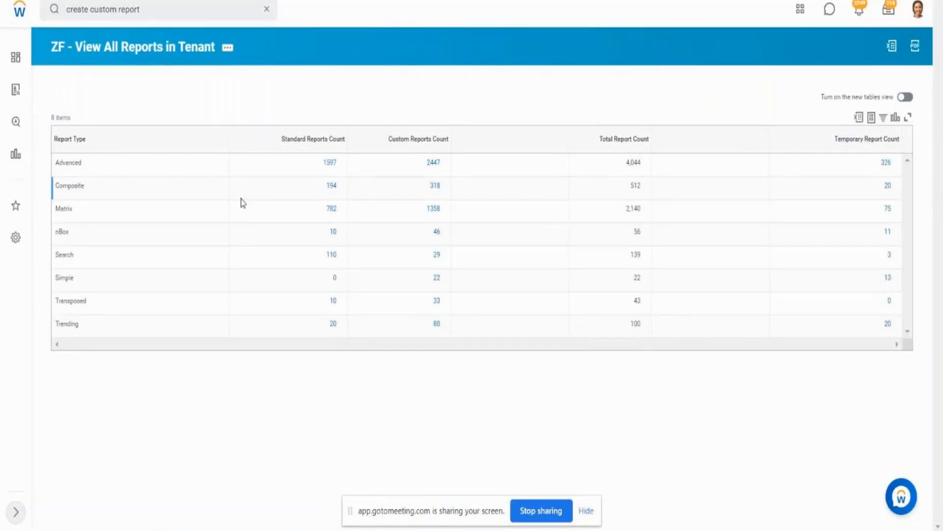
- Rerun the composite report and compare its Report Type column with the one in ZF - SubRep1 - All Standard Reports
left_click(152, 53)
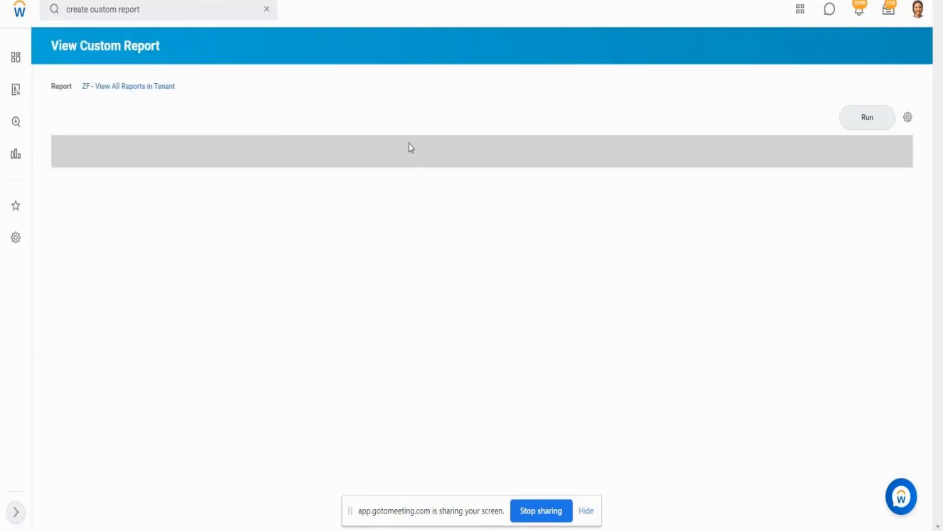
left_click(146, 160)
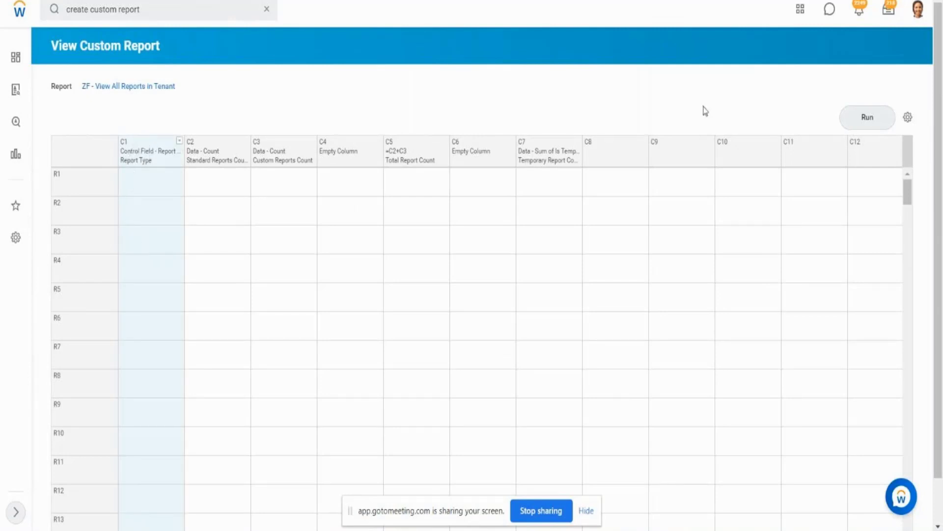
left_click(860, 123)
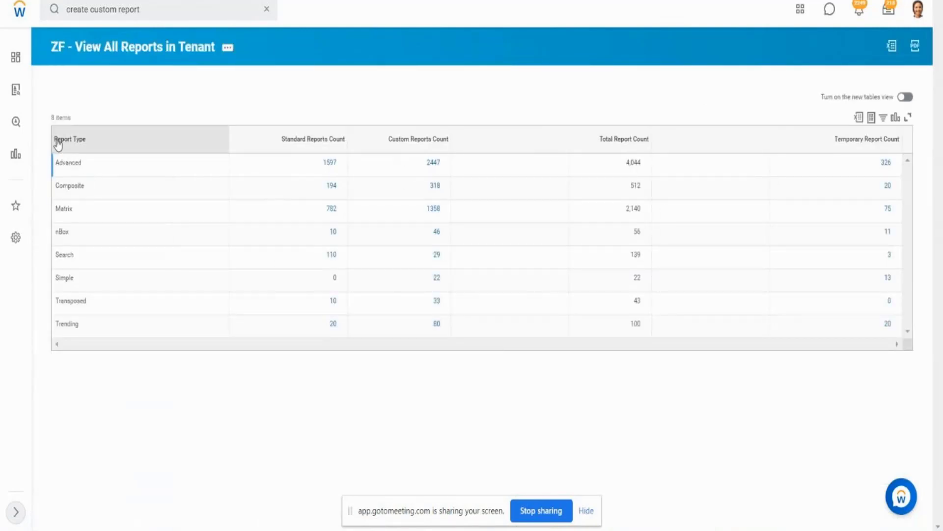
left_click_drag(58, 144, 87, 143)
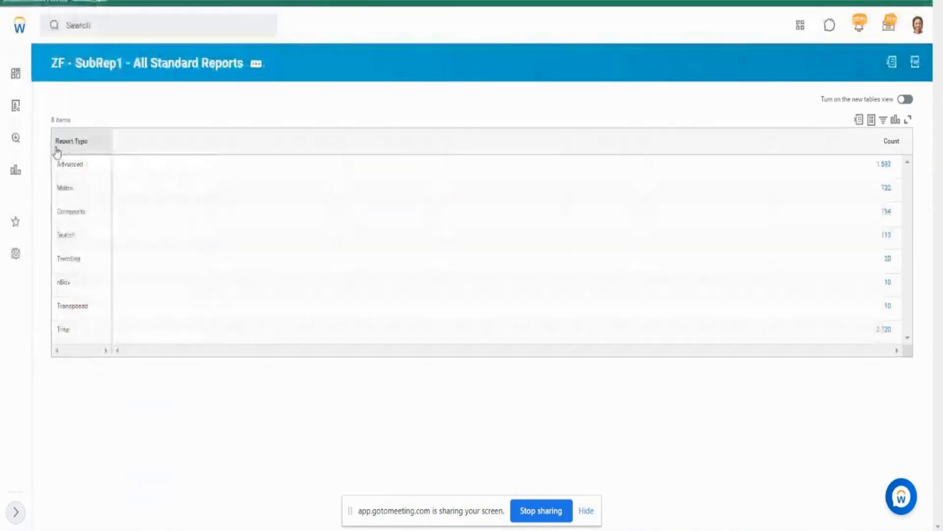
left_click_drag(89, 143, 56, 146)
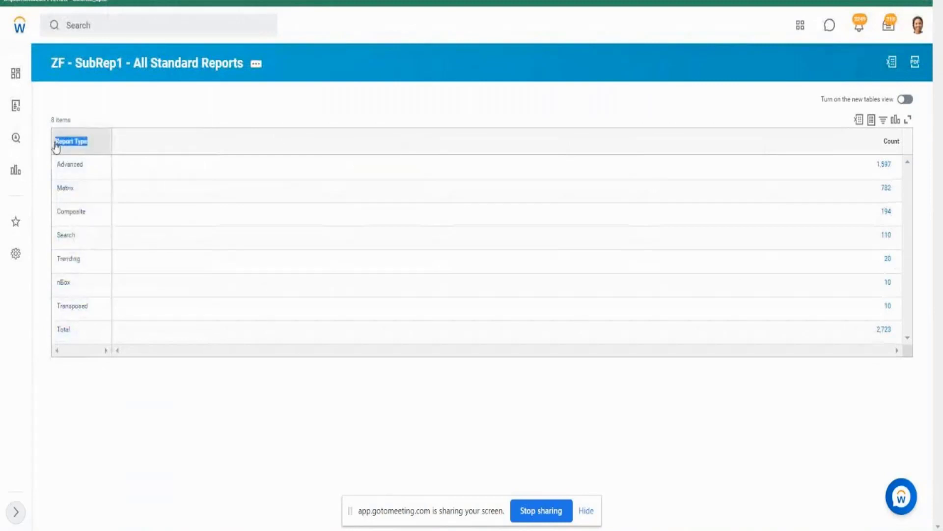
left_click(56, 146)
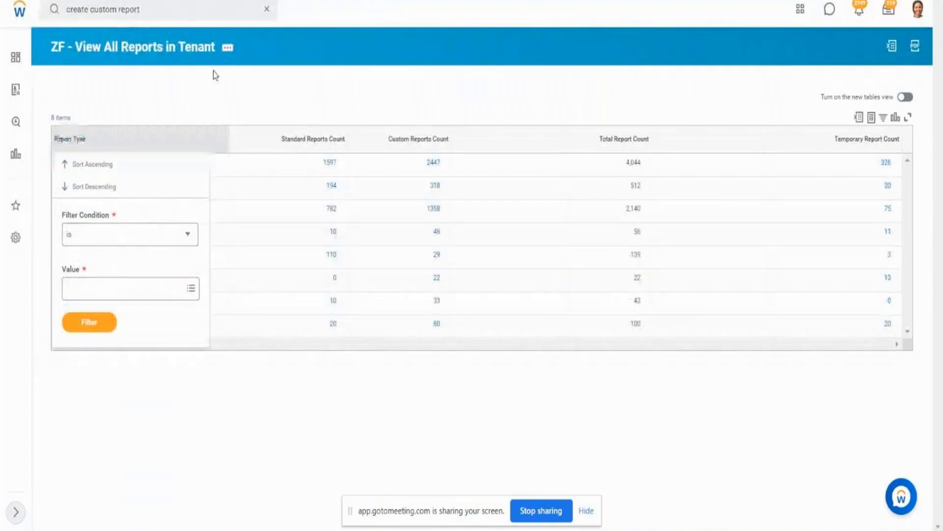
left_click(213, 72)
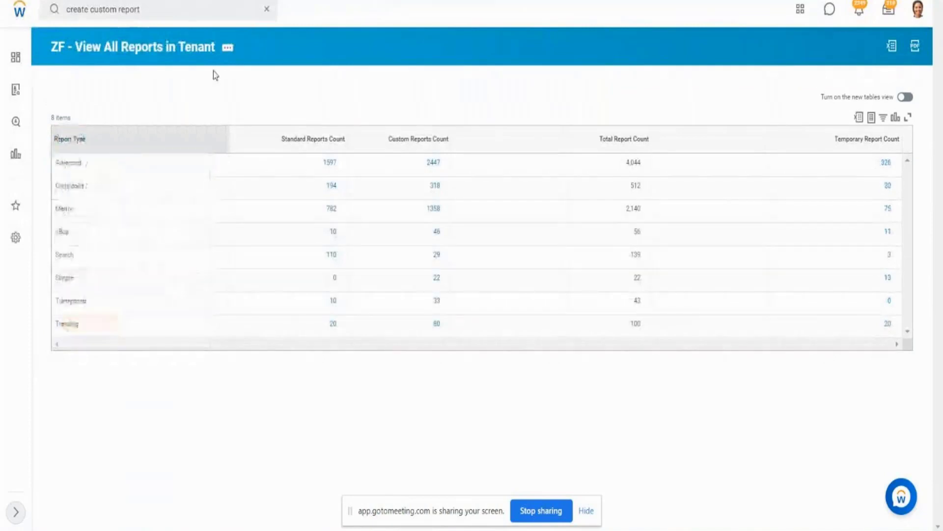
- Review the report types and the standard, custom and total report count columns in the composite report output
mouse_move(84, 327)
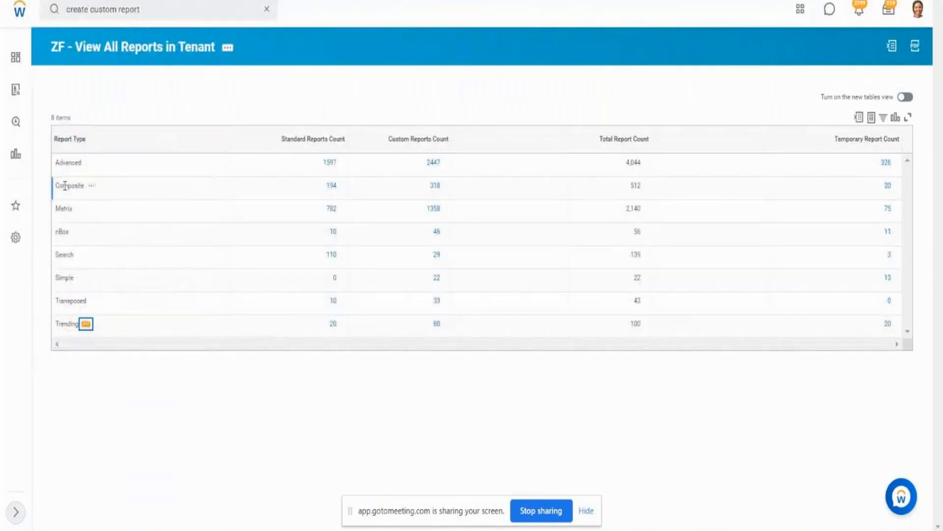
left_click_drag(61, 166, 74, 278)
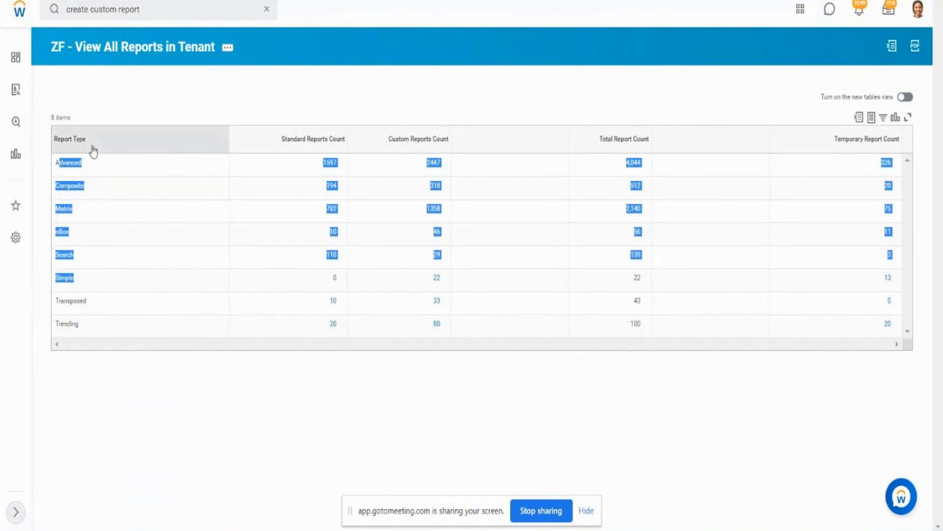
left_click(70, 146)
left_click(69, 146)
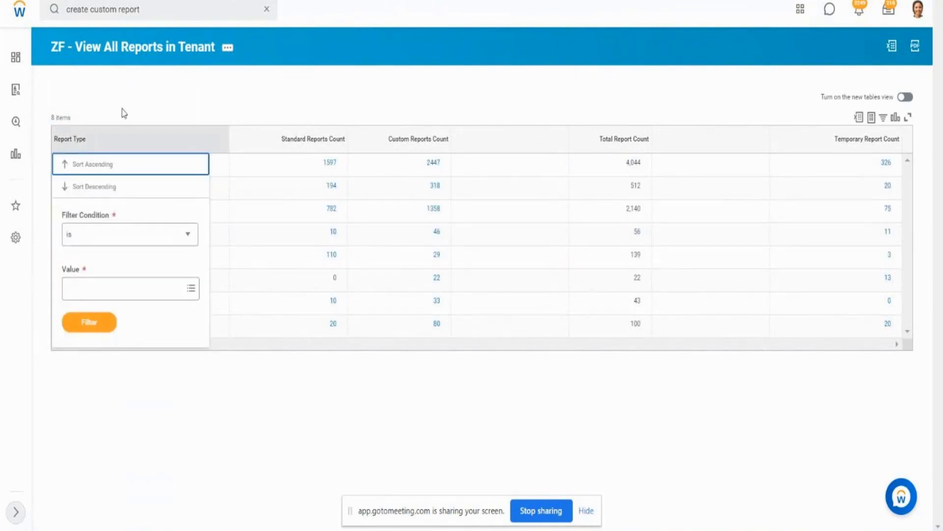
left_click(310, 140)
left_click(415, 140)
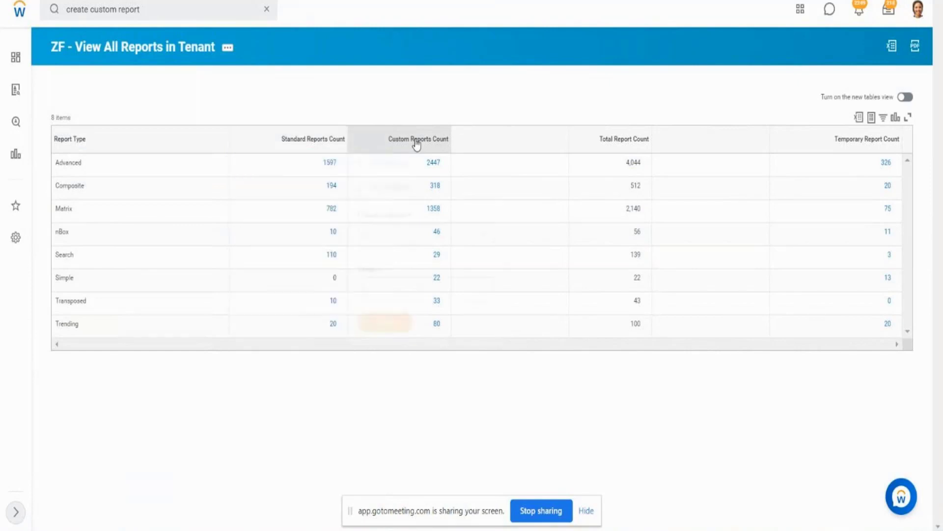
left_click(622, 144)
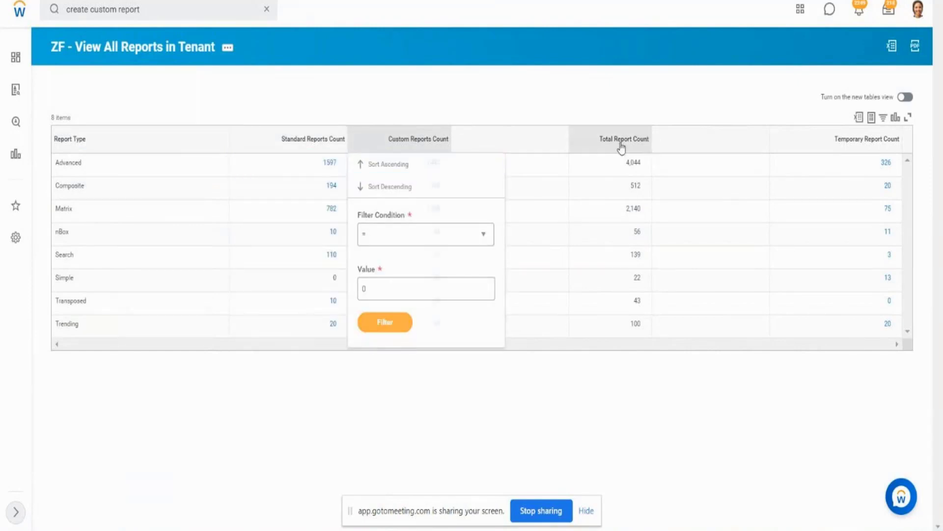
left_click(290, 101)
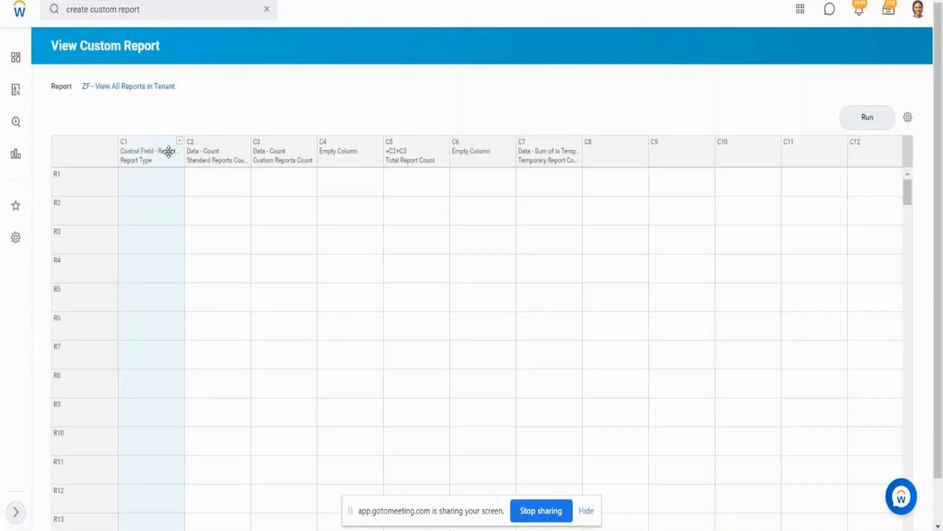
- Apply the Workday style Report Header to column C1, Report Type, and run the composite report
left_click(229, 149)
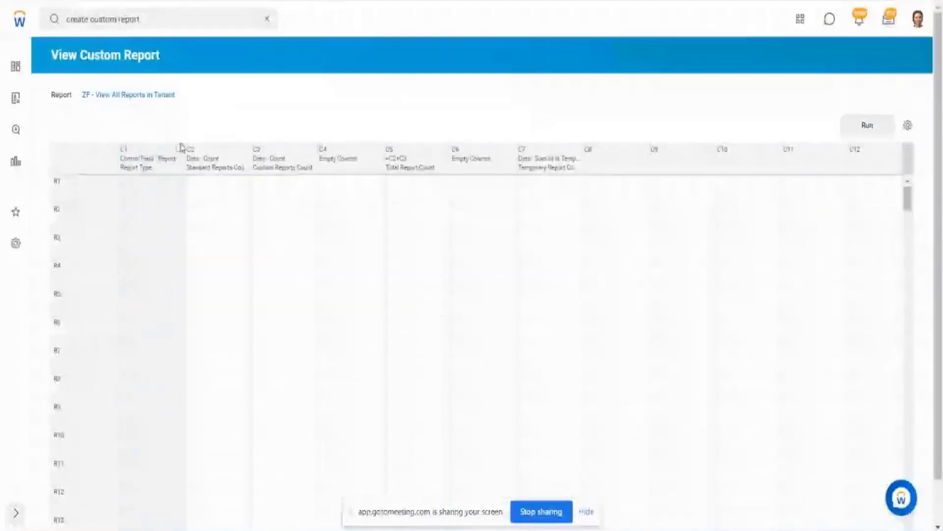
left_click(180, 148)
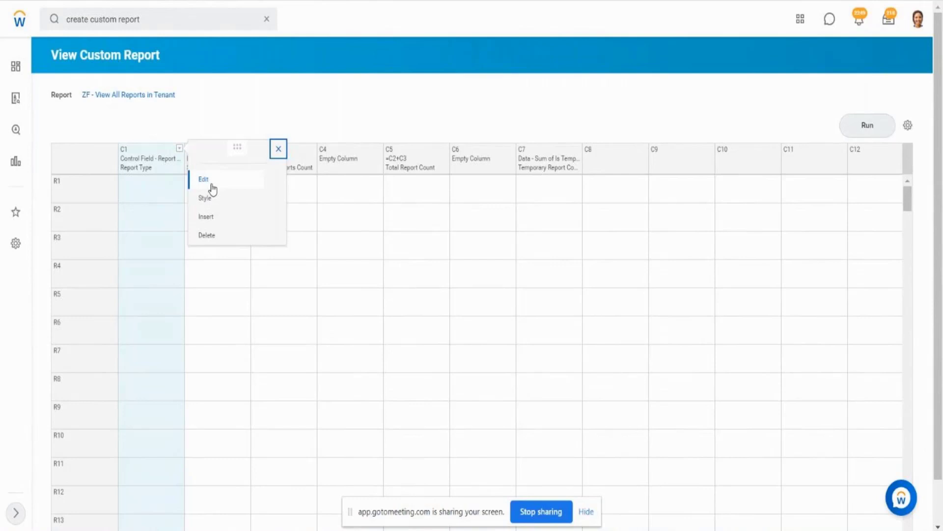
left_click(211, 186)
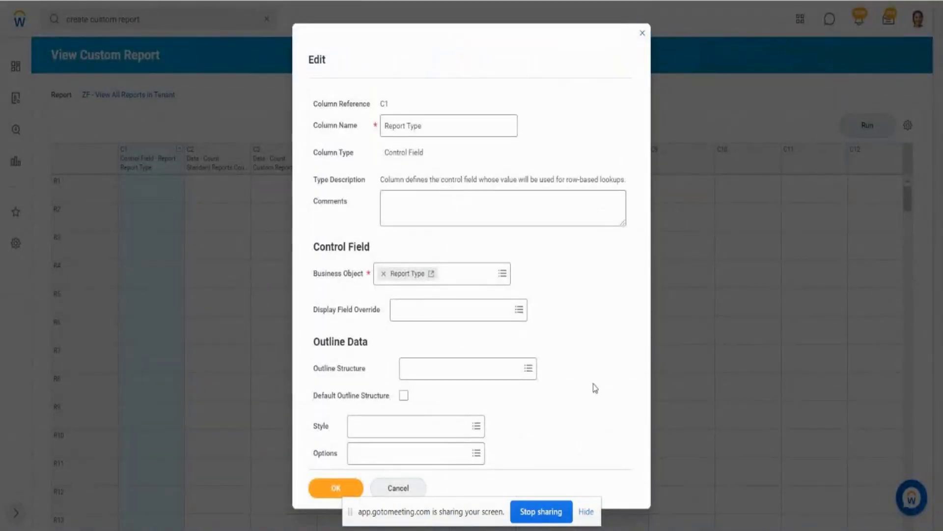
left_click(394, 430)
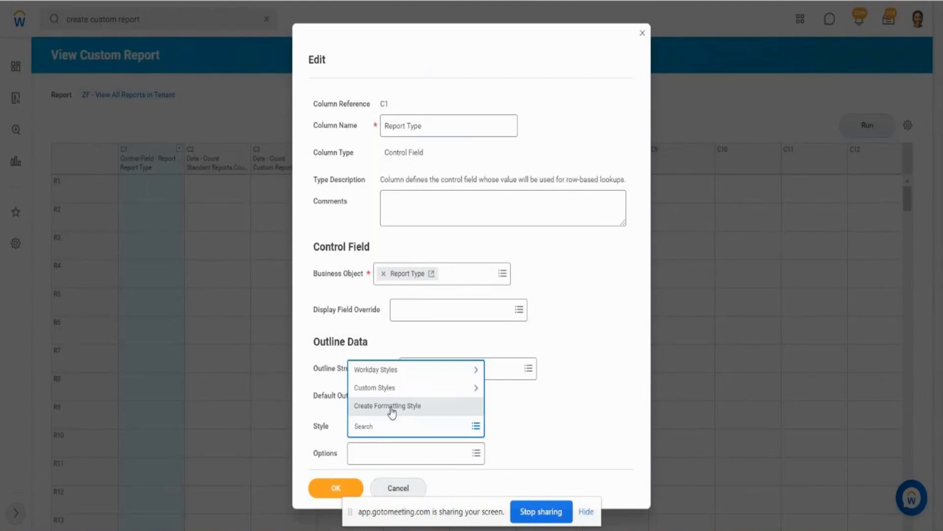
left_click(464, 369)
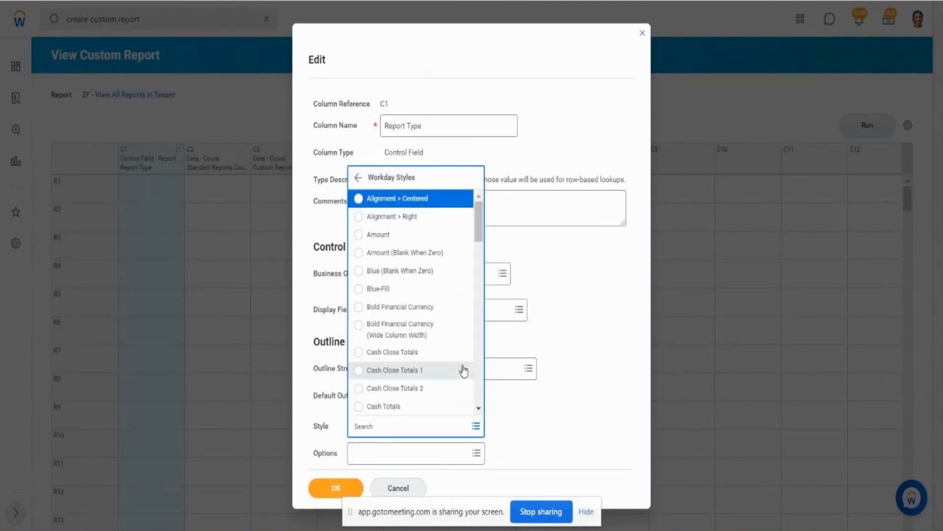
key("Down")
key("Down")
key("Down")
key("Down")
key("Down")
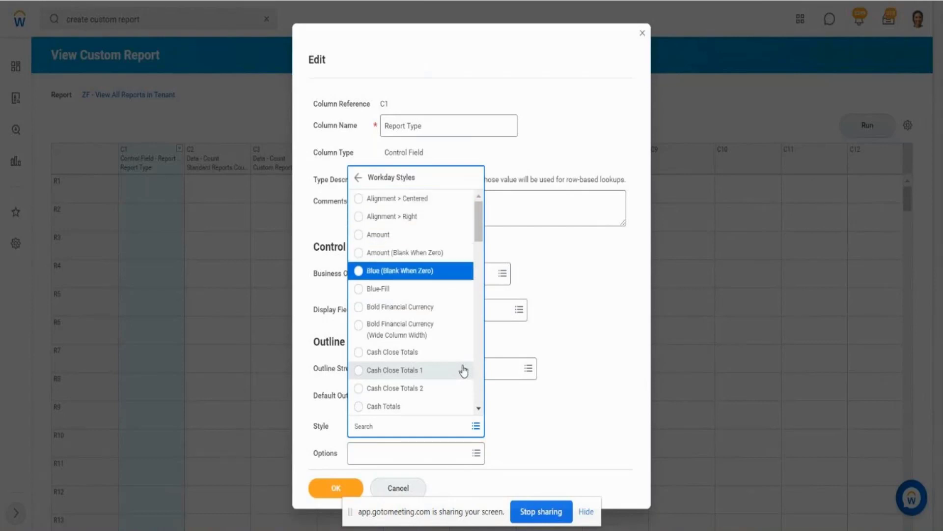
key("Up")
key("Up")
key("Up")
key("Up")
key("Up")
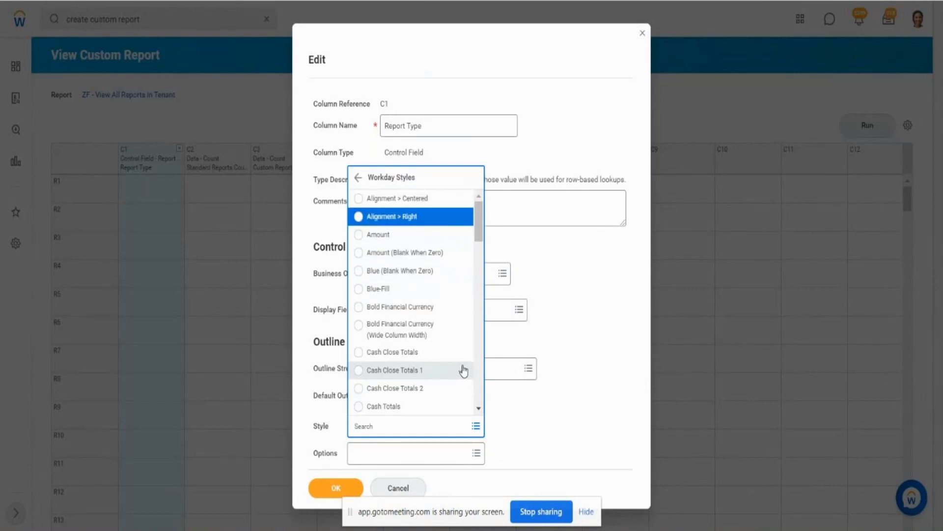
key("Down")
key("Down")
key("Down")
key("Down")
key("Down")
key("Down")
key("Down")
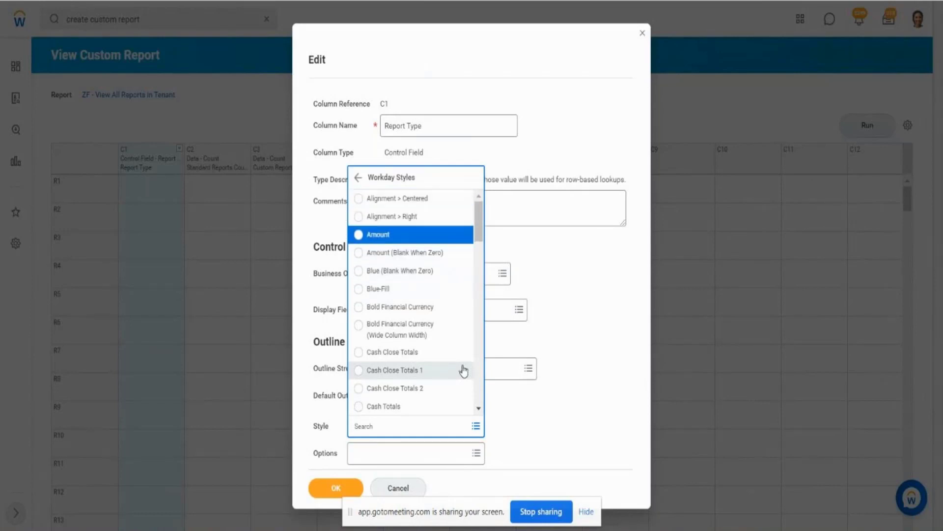
key("Down")
key("Down")
key("Down")
key("Down")
key("Down")
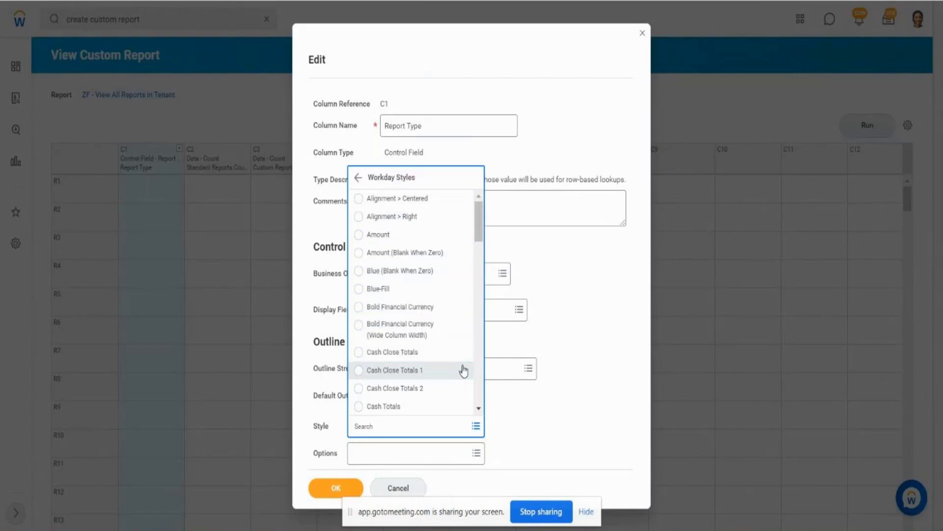
key("Down")
key("Down")
key("Down")
key("Down")
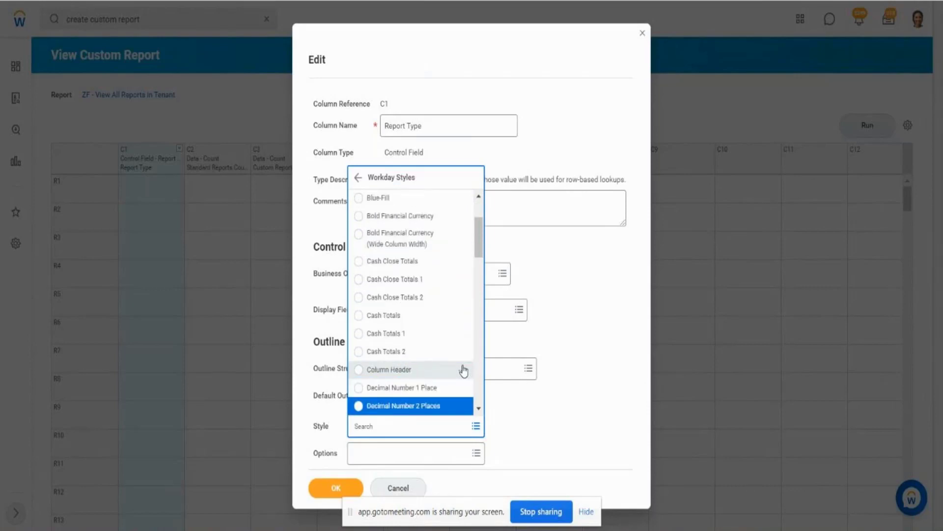
key("Down")
key("Down")
key("Down")
key("Down")
key("Down")
key("Down")
key("Down")
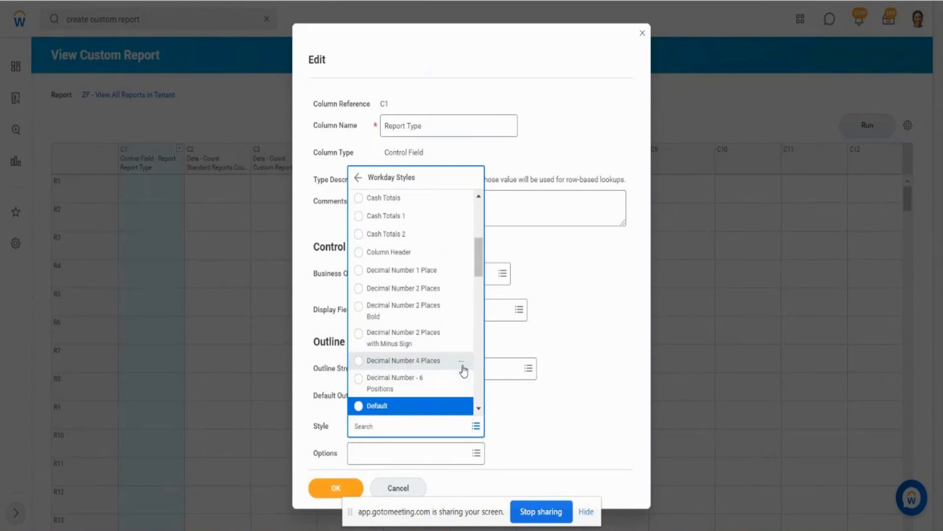
key("Down")
key("Down")
key("Down")
key("Down")
key("Down")
key("Down")
key("Down")
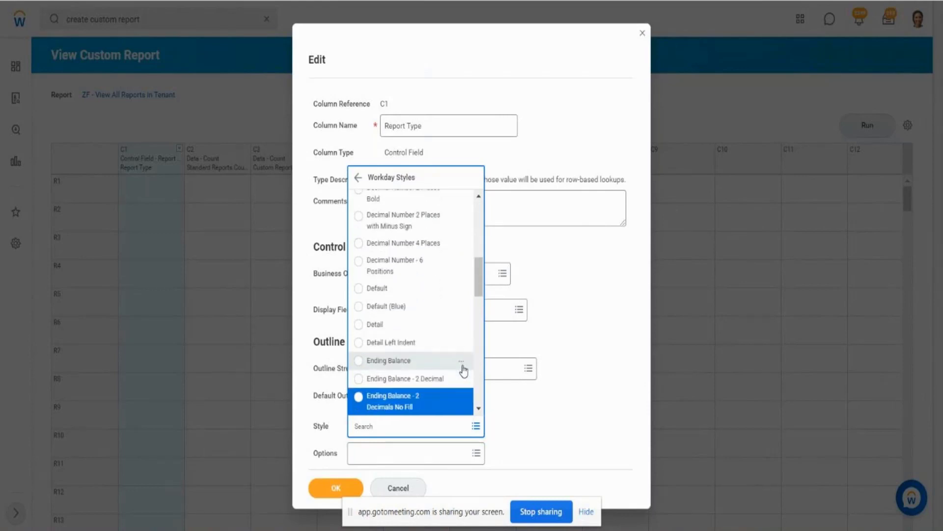
key("Down")
key("Down")
key("Down")
key("Down")
key("Down")
key("Down")
key("Down")
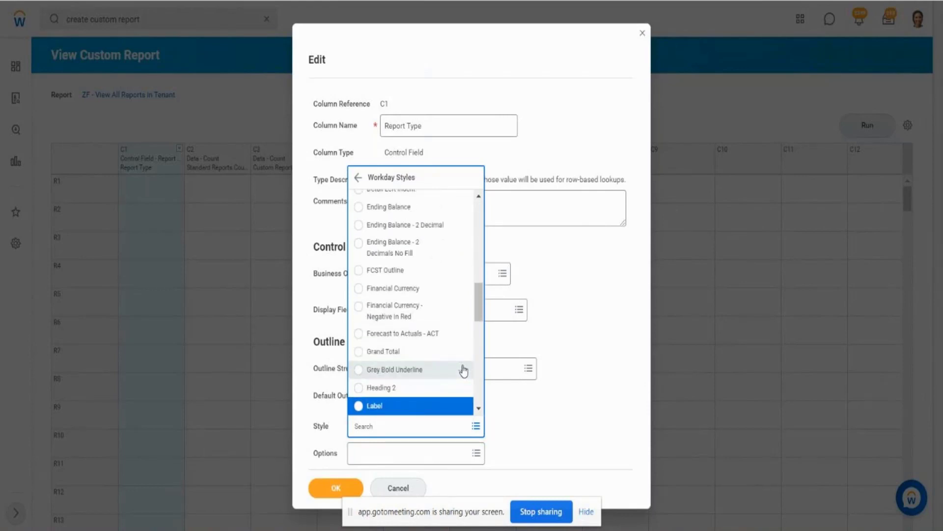
key("Down")
key("Down")
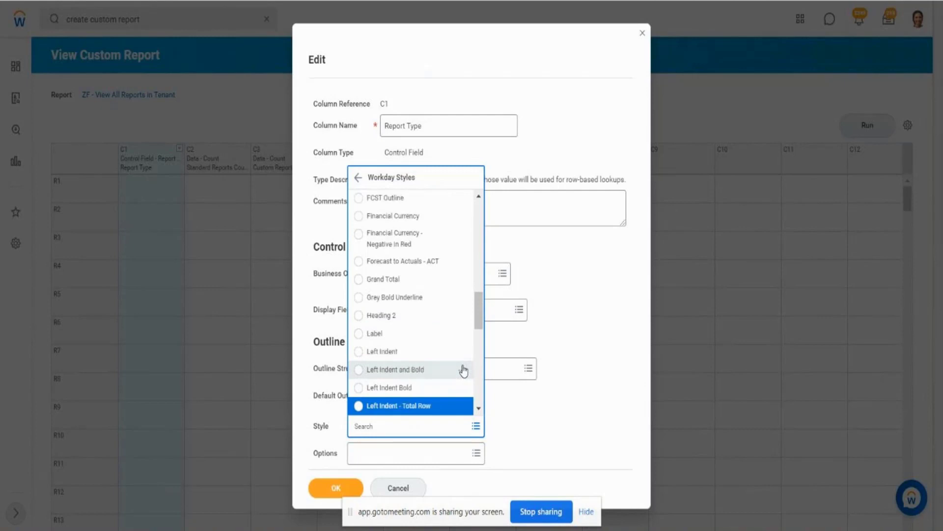
key("Down")
key("Down")
key("Down")
key("Down")
key("Down")
key("Down")
key("Down")
key("Down")
key("Down")
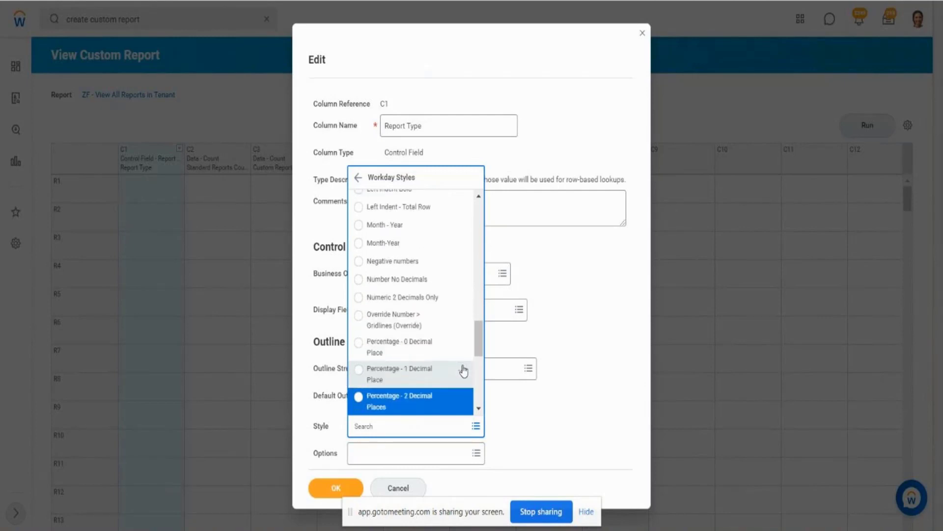
key("Down")
key("Down")
key("Down")
key("Down")
key("Down")
key("Down")
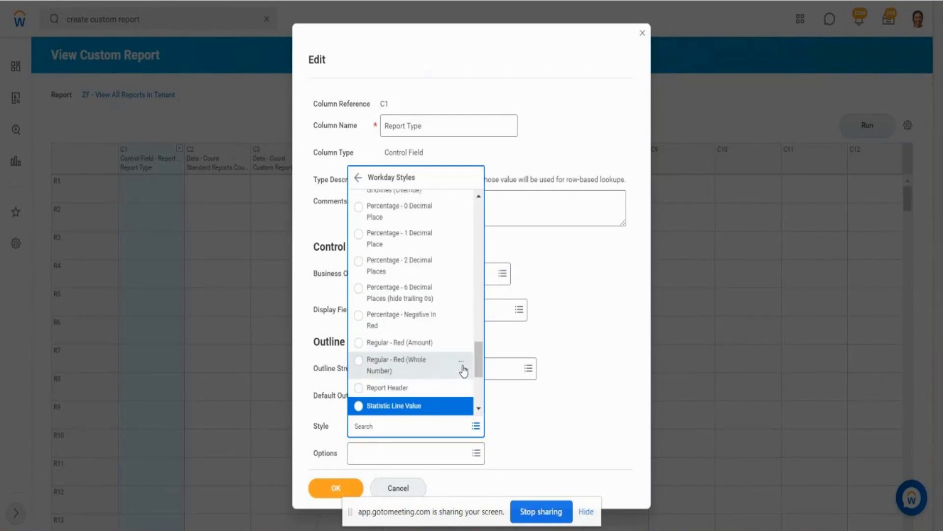
key("Up")
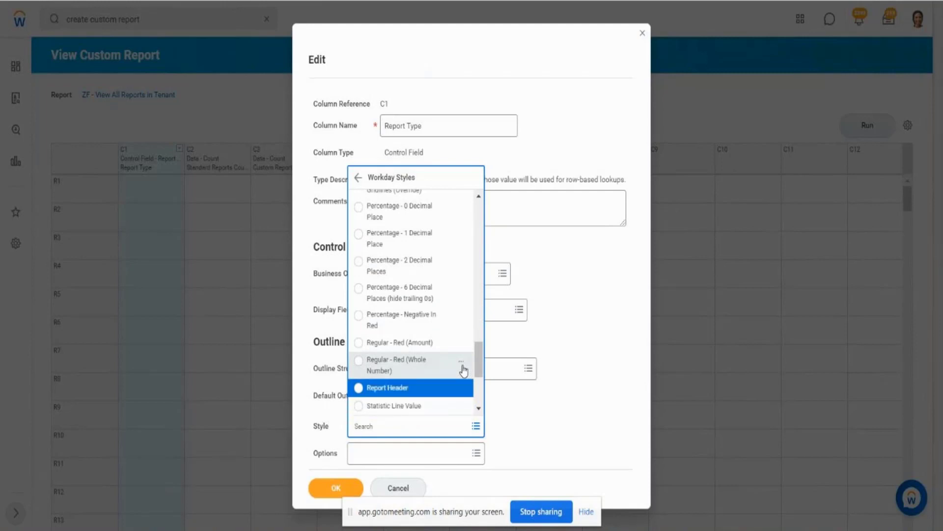
key("Return")
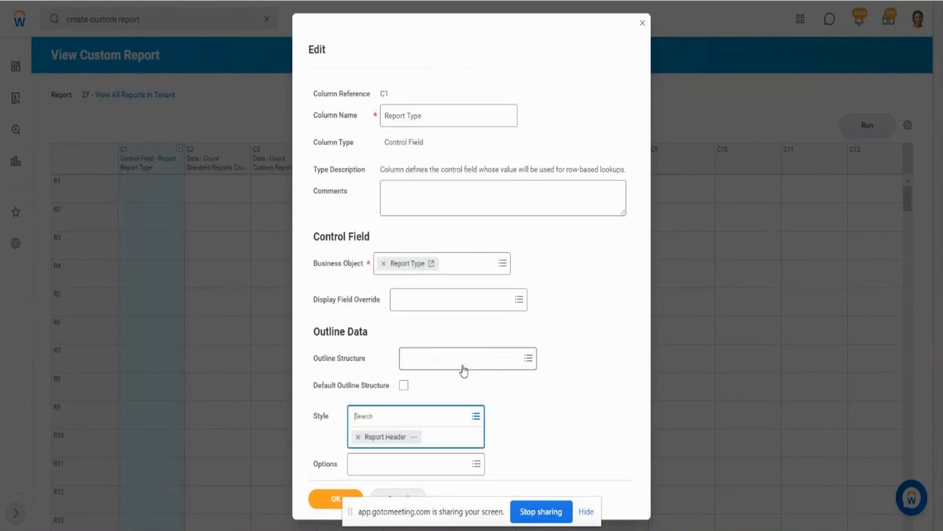
left_click(584, 379)
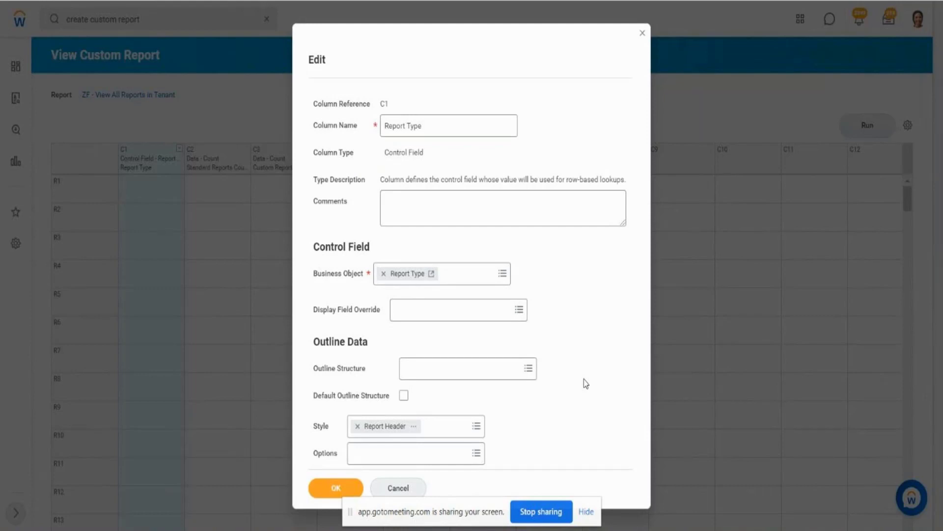
left_click(338, 491)
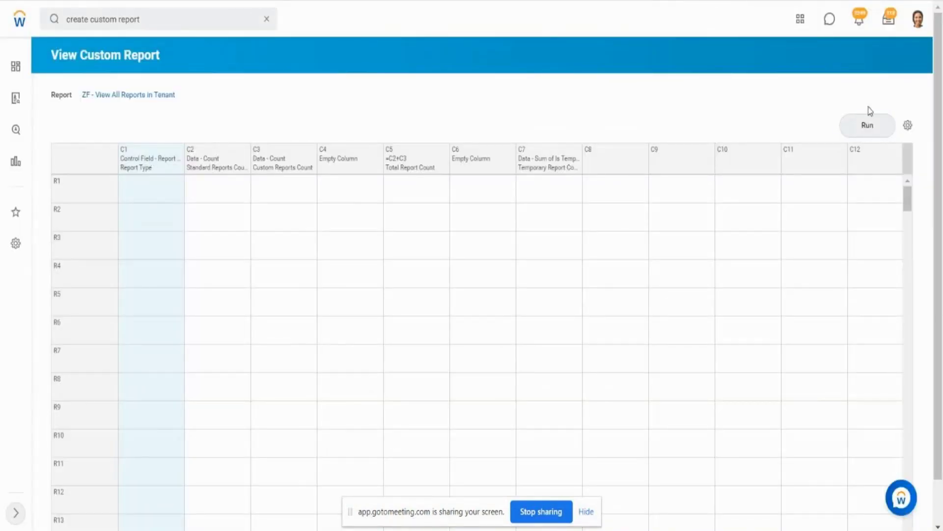
left_click(868, 125)
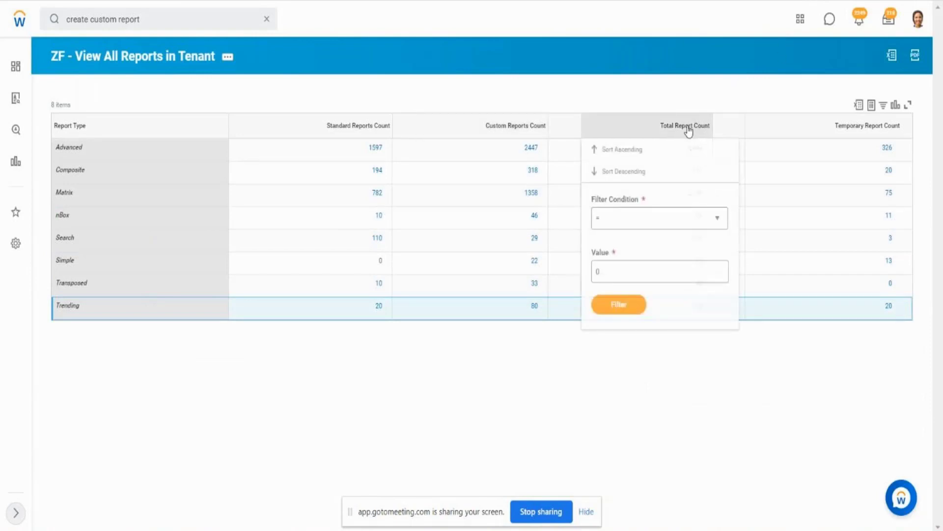
- Return to the report definition and apply the Workday style Cash Totals to column C5, Total Report Count
double_click(155, 54)
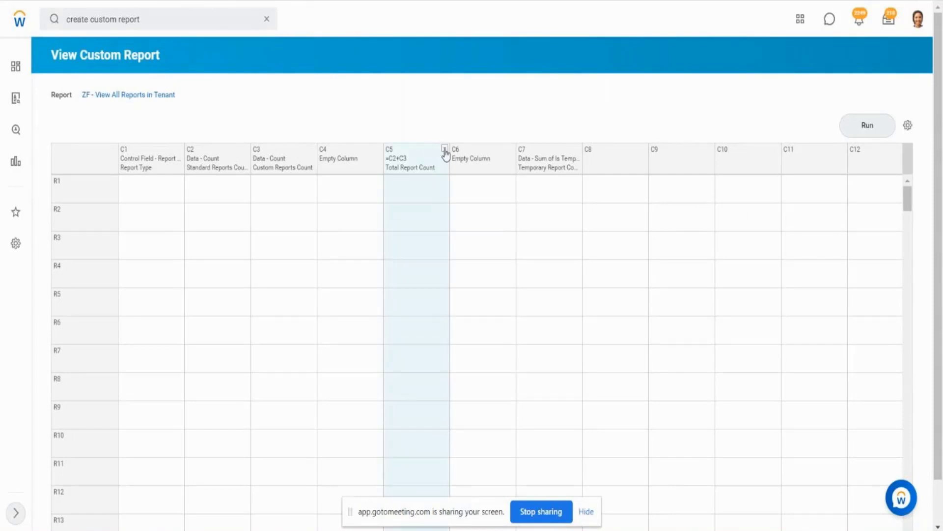
left_click(445, 149)
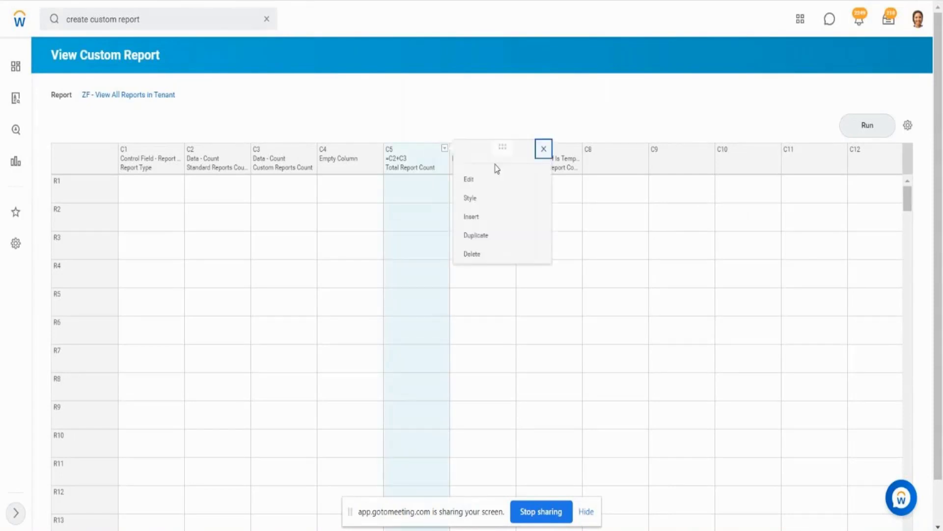
left_click(474, 201)
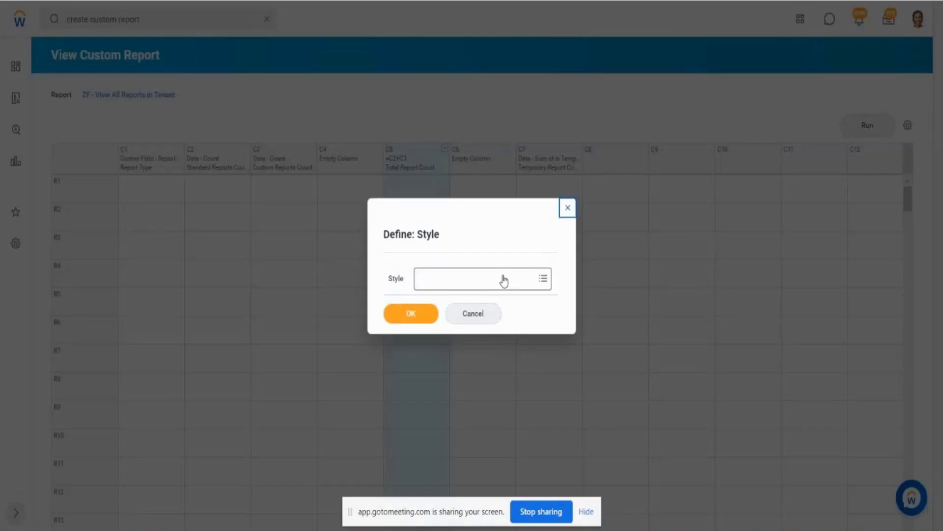
left_click(502, 277)
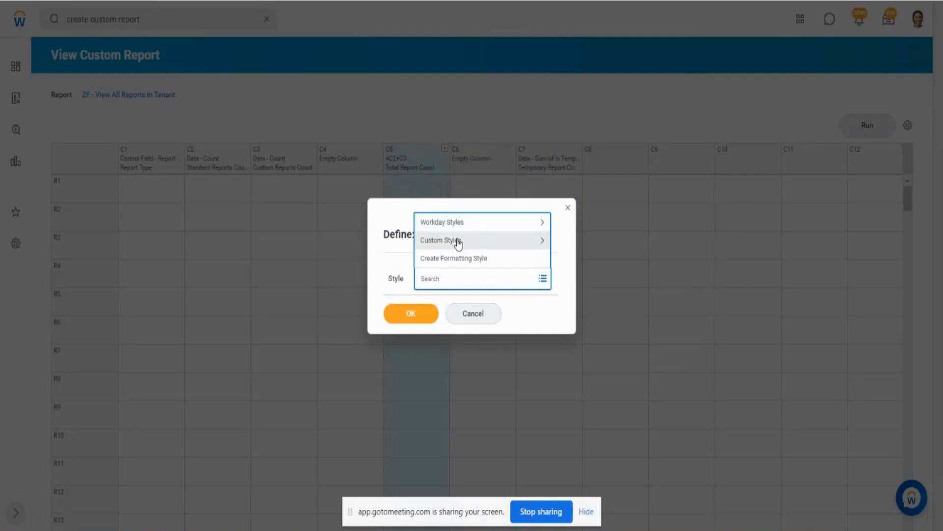
left_click(477, 224)
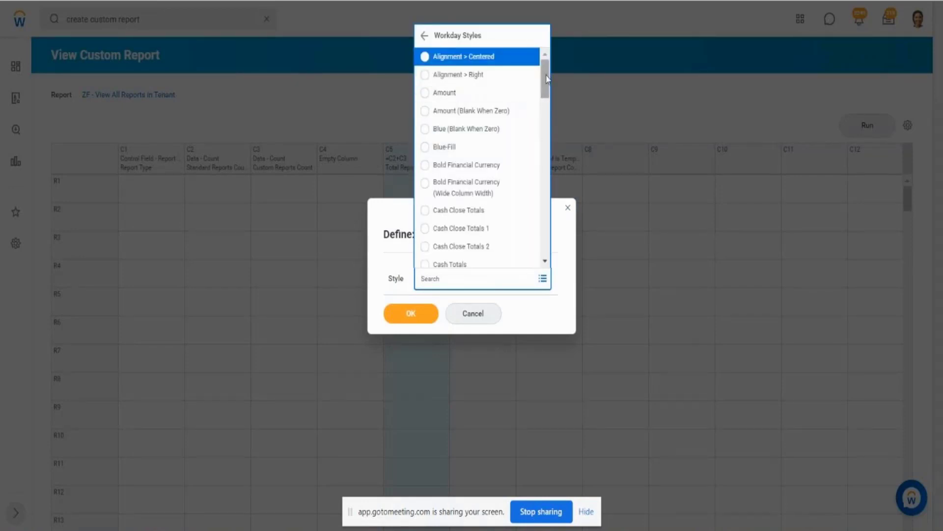
left_click_drag(547, 79, 547, 84)
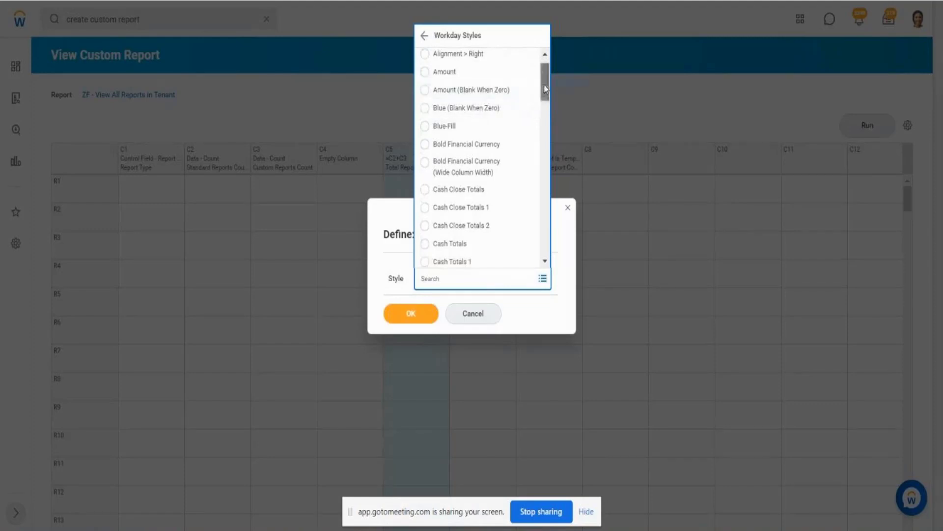
left_click_drag(545, 88, 547, 110)
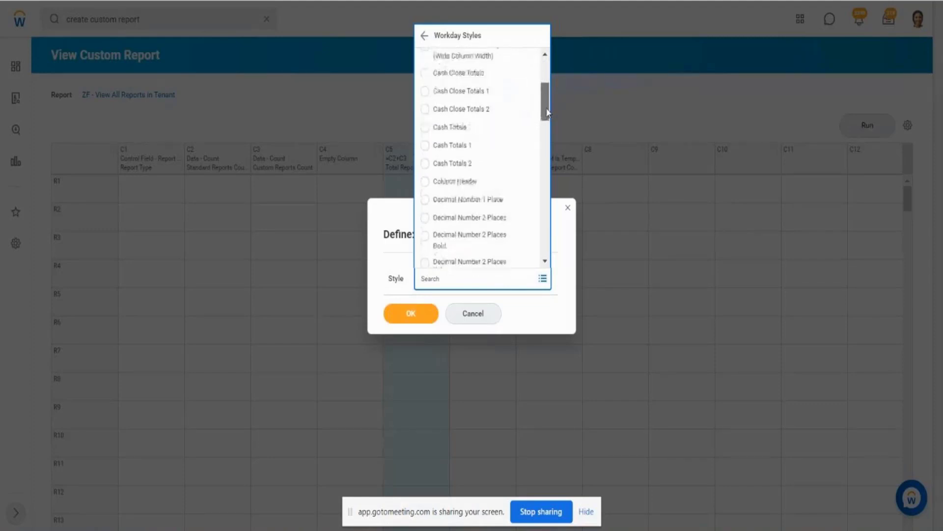
left_click(466, 128)
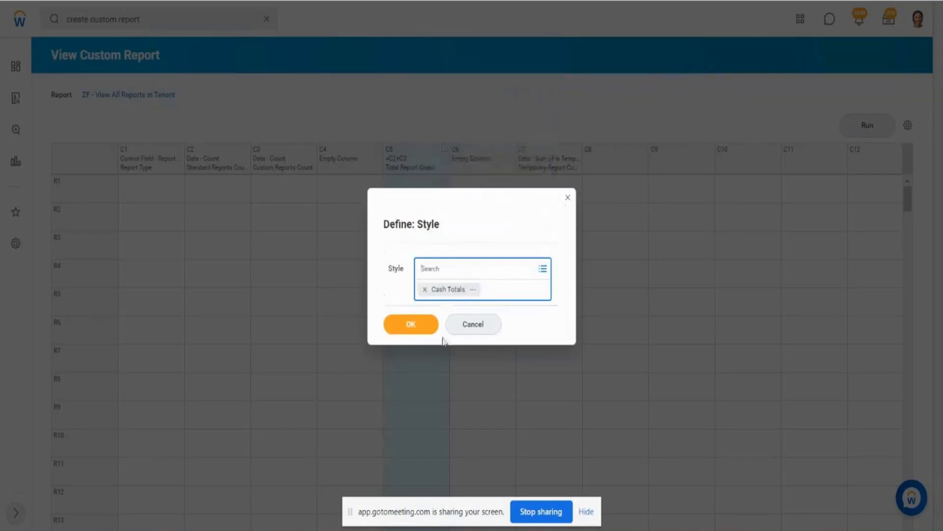
left_click(420, 326)
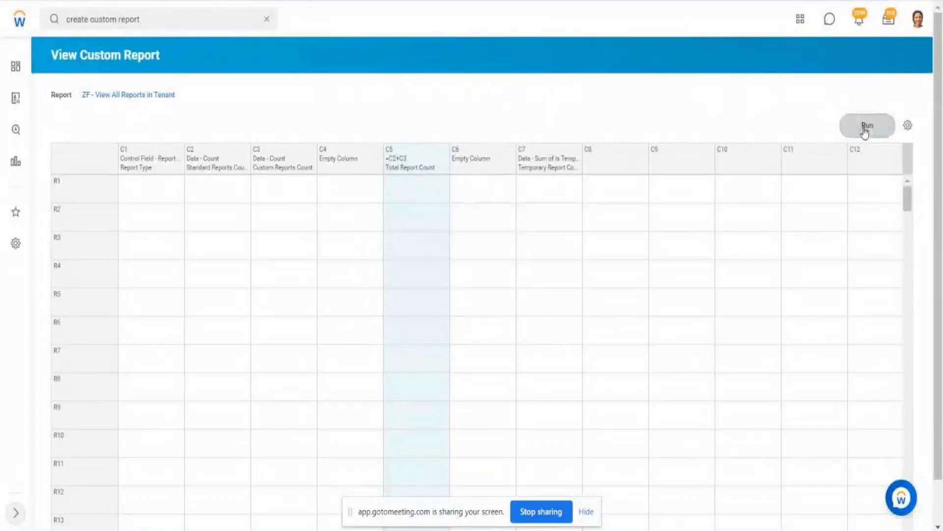
- Run the composite report to check the styling of the Total Report Count column, and reopen the report definition
left_click(866, 129)
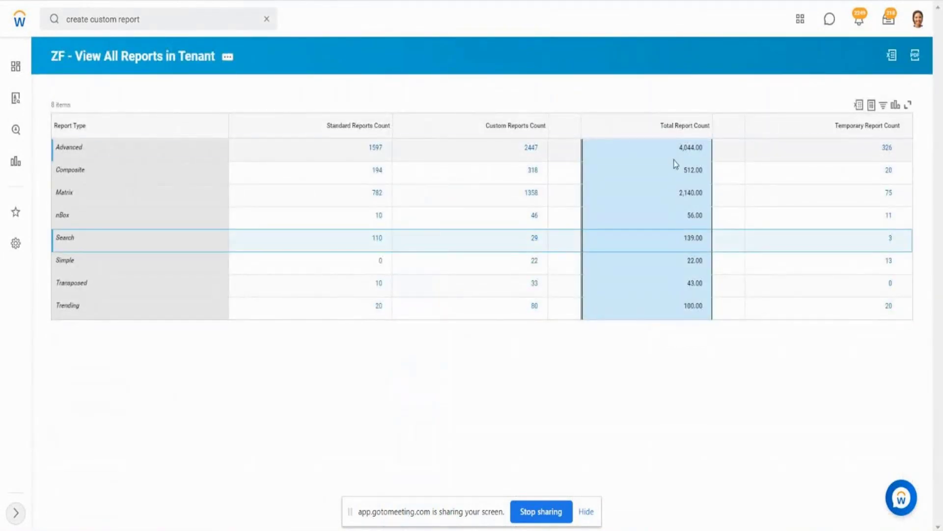
left_click(672, 202)
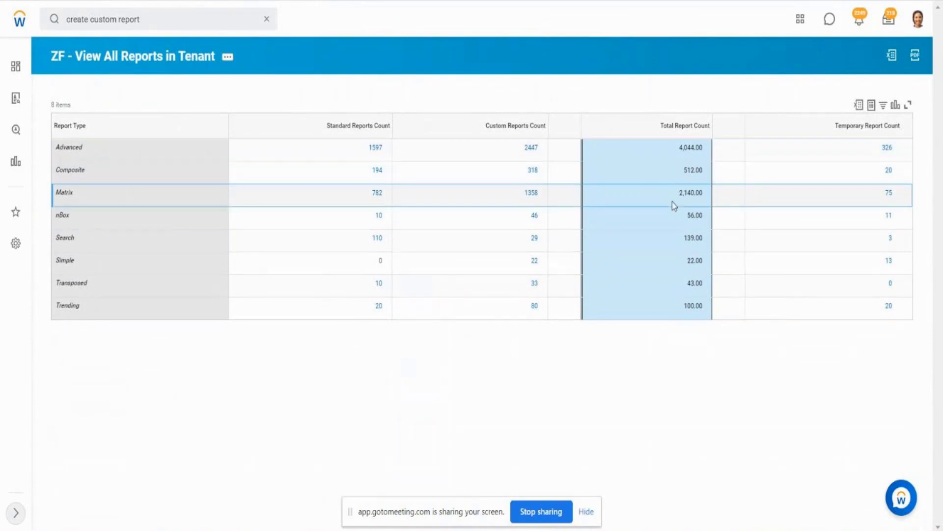
left_click(667, 237)
left_click(672, 278)
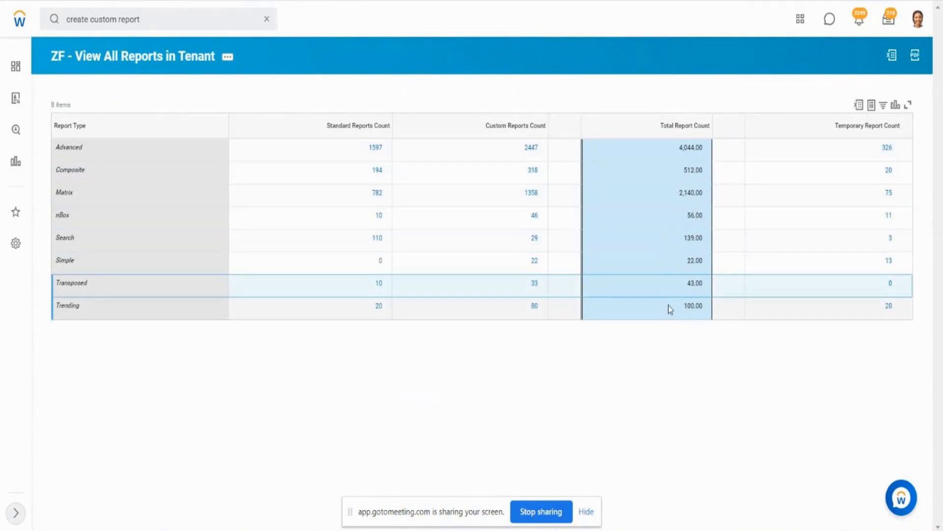
left_click(668, 305)
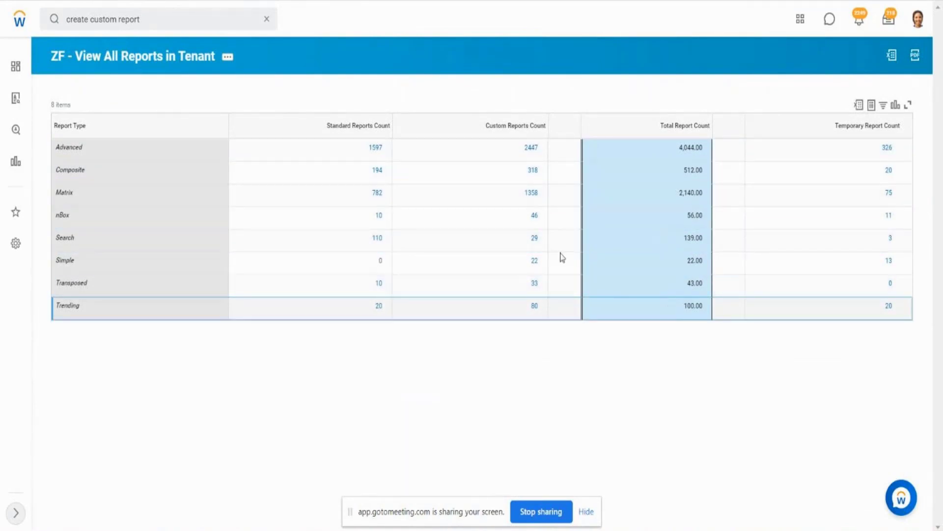
left_click(173, 63)
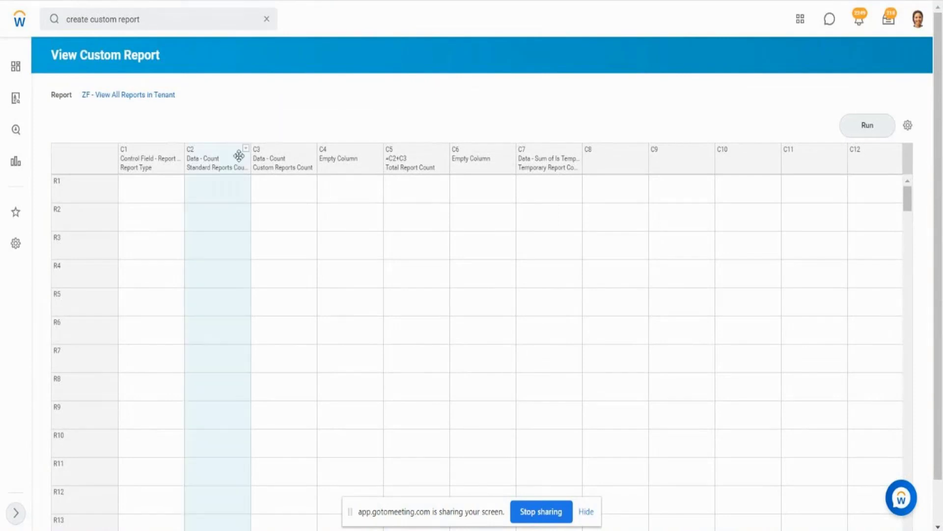
- Apply the Workday style Blue (Blank When Zero) to column C2, Standard Reports Count
left_click(313, 148)
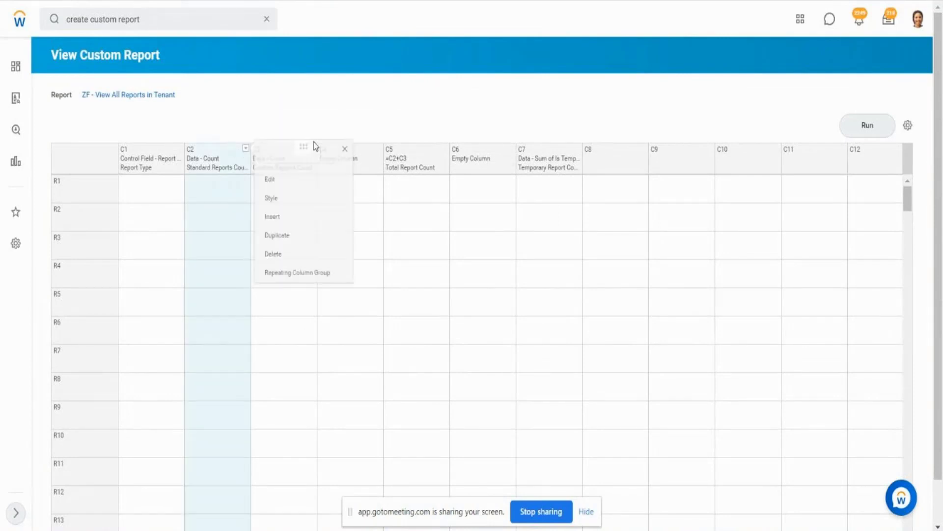
left_click(271, 198)
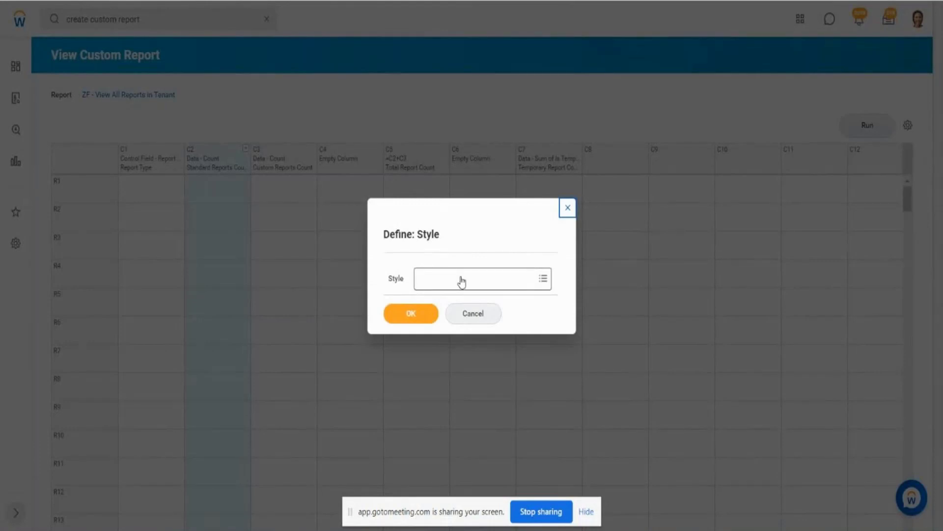
left_click(461, 281)
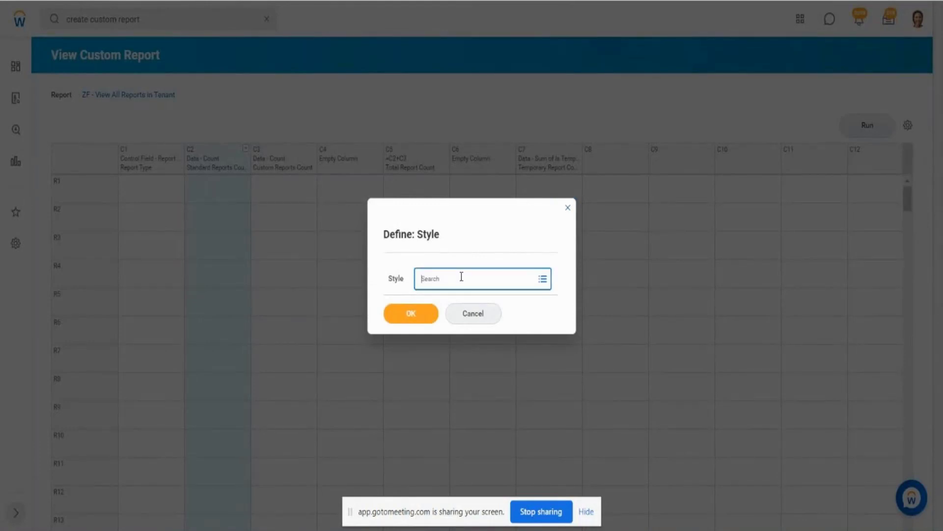
left_click(462, 223)
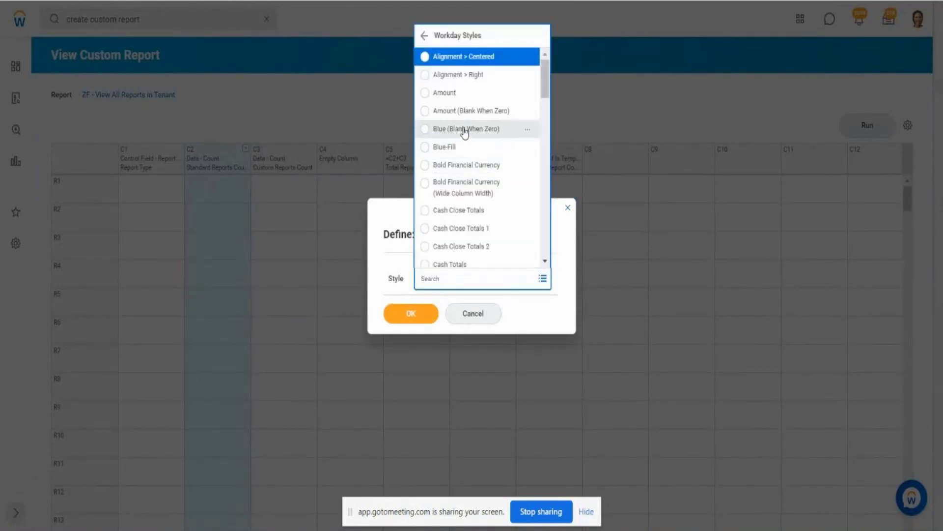
left_click(464, 129)
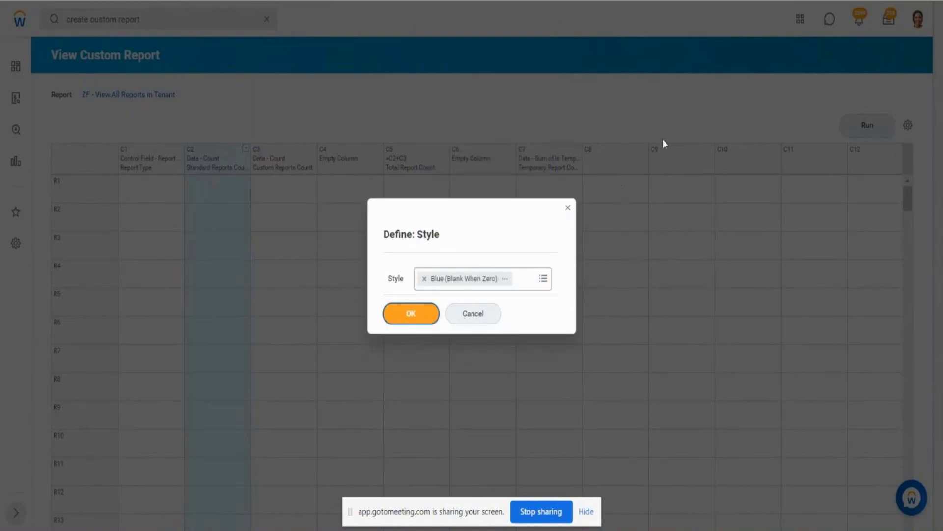
left_click(430, 321)
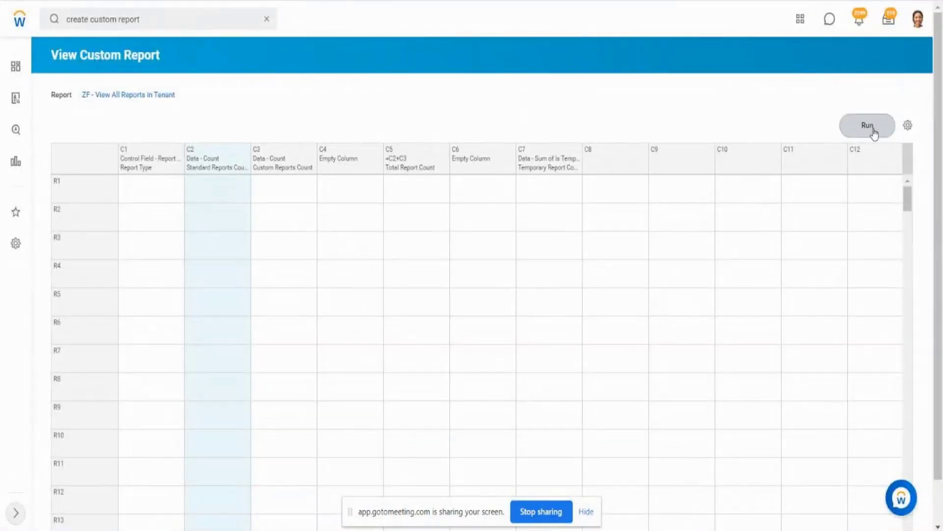
- Run the composite report and check how zero counts display in the Standard Reports Count and Temporary Report Count columns
left_click(872, 130)
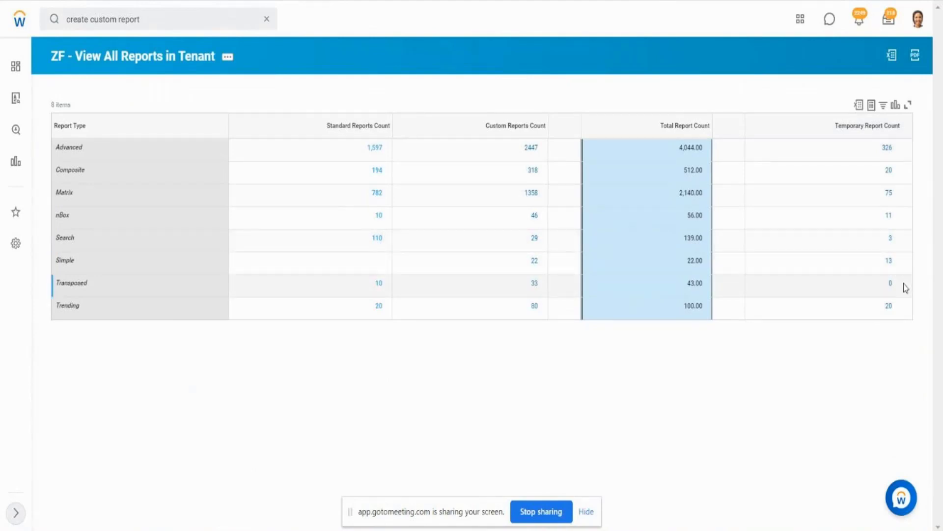
left_click_drag(895, 289, 887, 291)
left_click(376, 261)
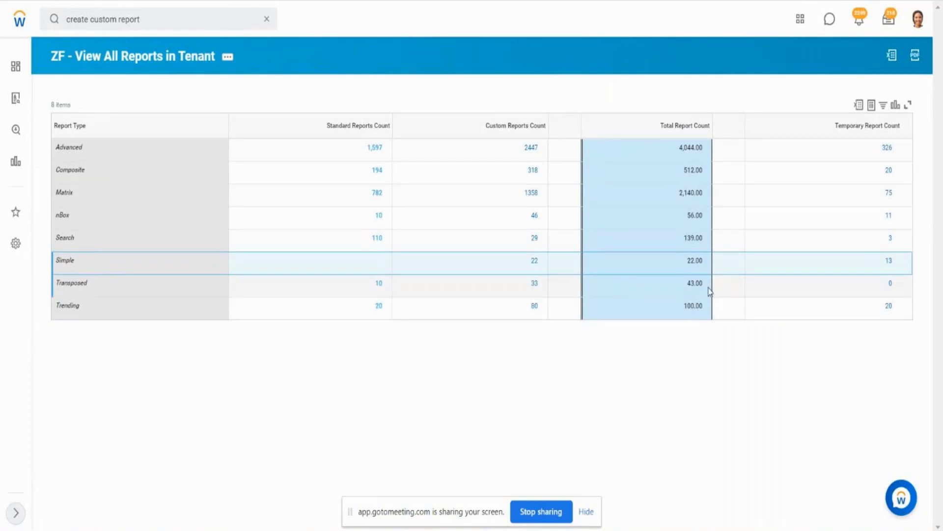
- Review the report output's Total Report Count values by Report Type, and return to the report definition
left_click_drag(709, 288, 684, 284)
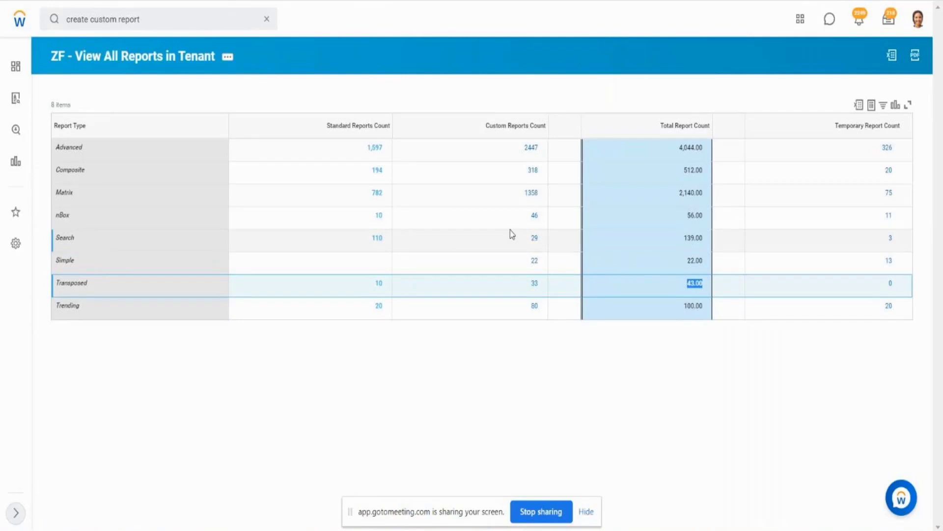
left_click(709, 241)
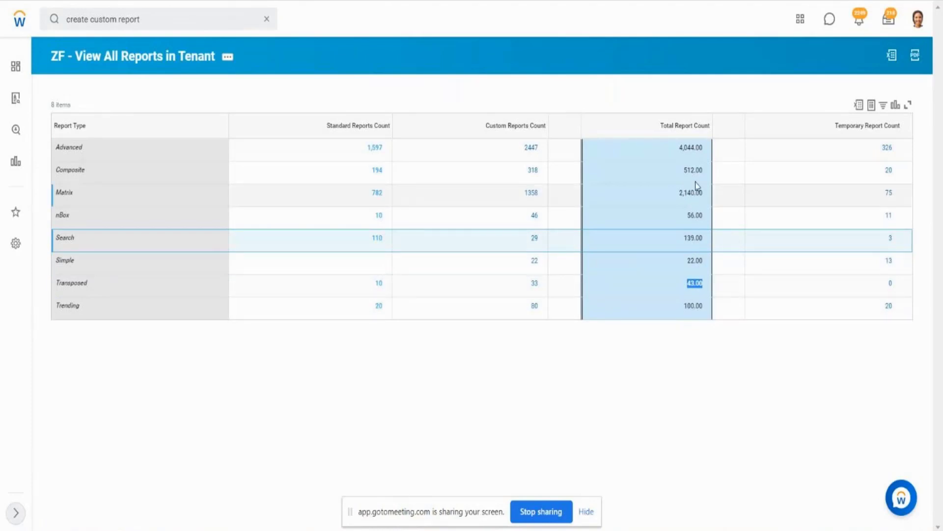
left_click(423, 344)
left_click(370, 129)
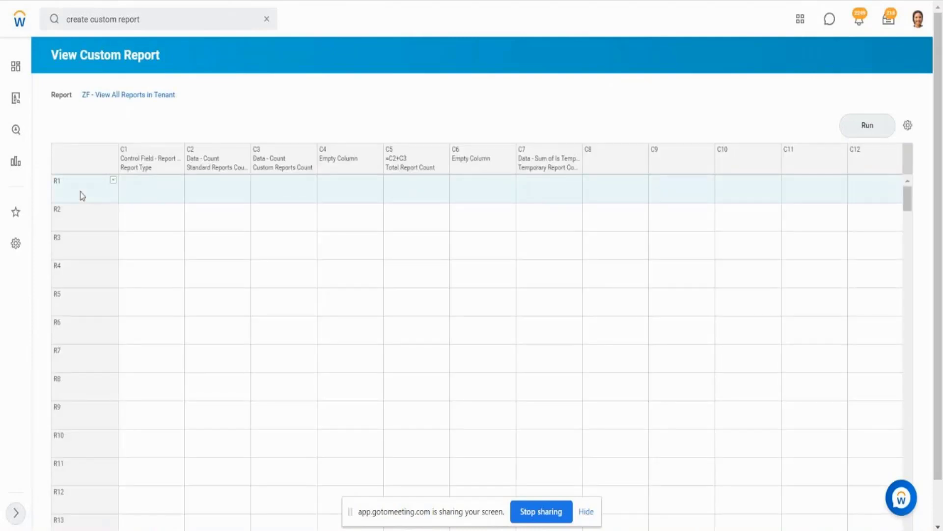
- Run the composite report for reference, and switch between its full output and the report definition in a separate tab
left_click(145, 96)
left_click(863, 129)
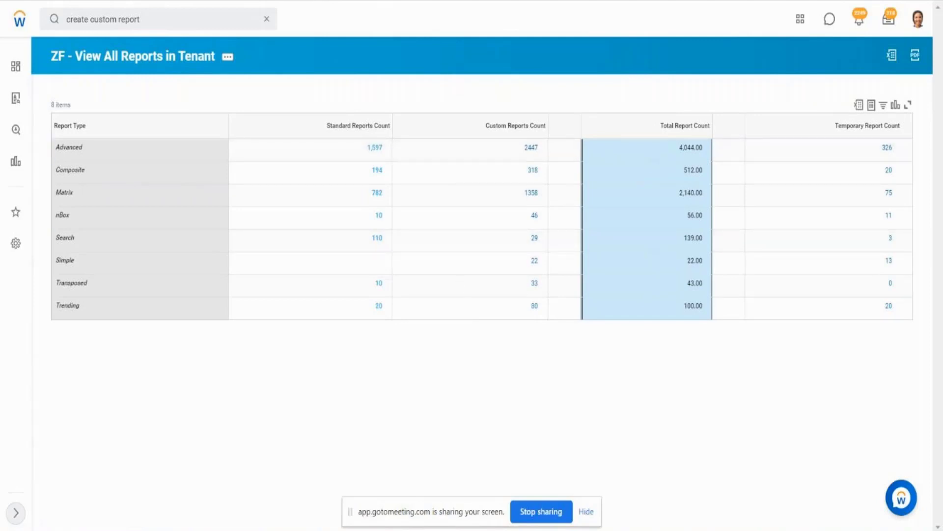
key("ctrl+Tab")
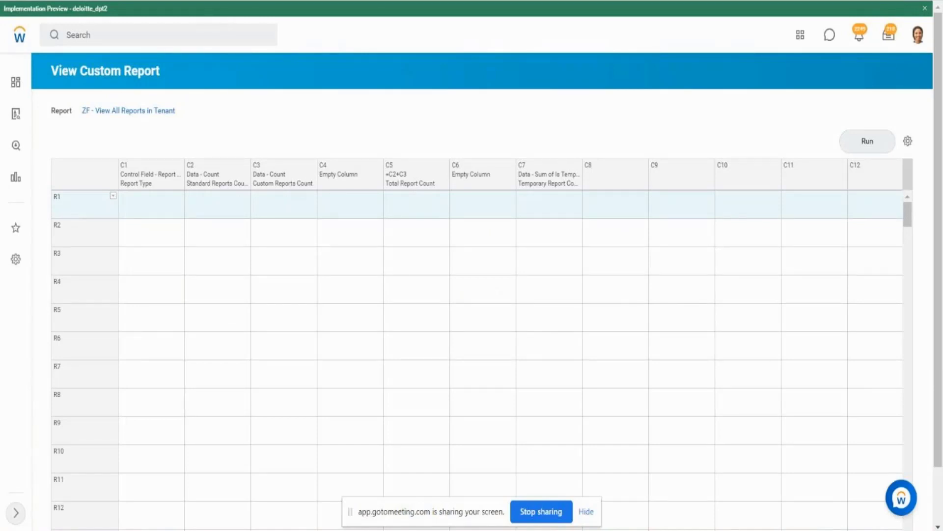
left_click(258, 1)
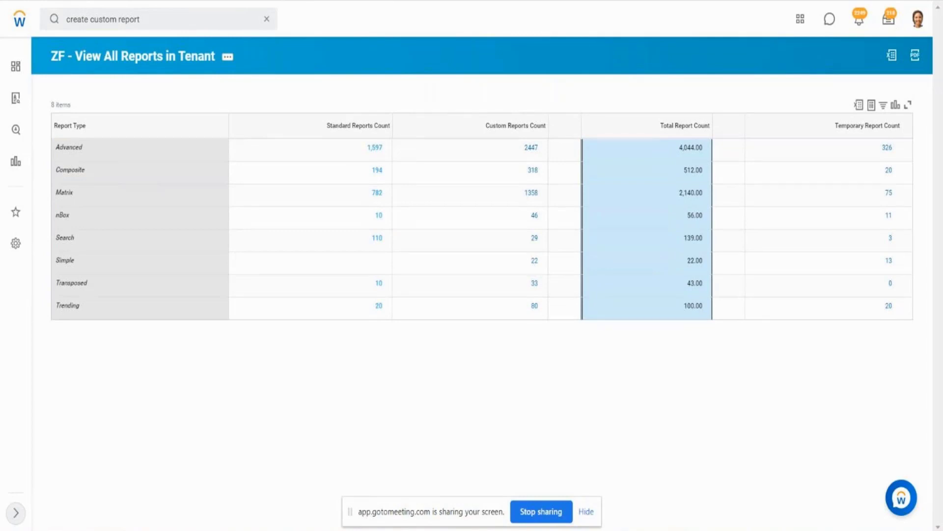
key("ctrl+Tab")
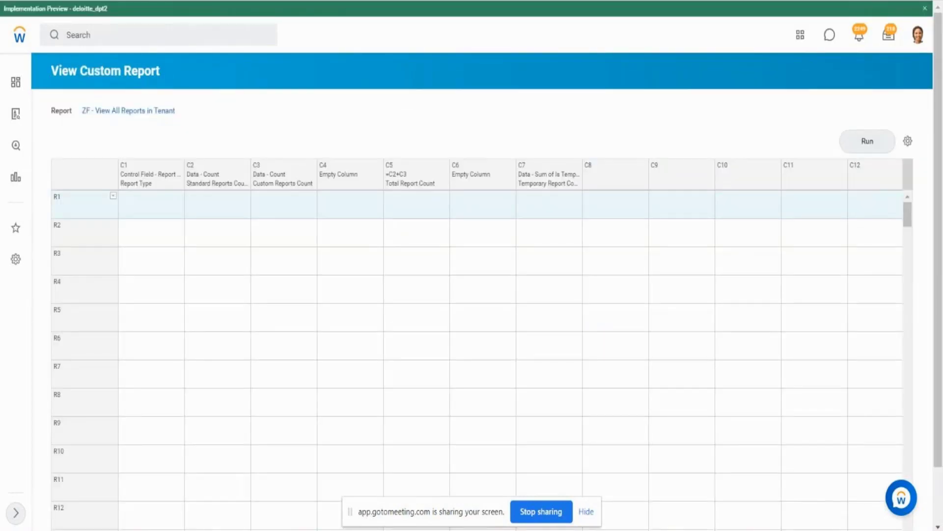
- Define row R1 as a Lookup Data row with the row name Advanced
left_click(113, 197)
mouse_move(150, 231)
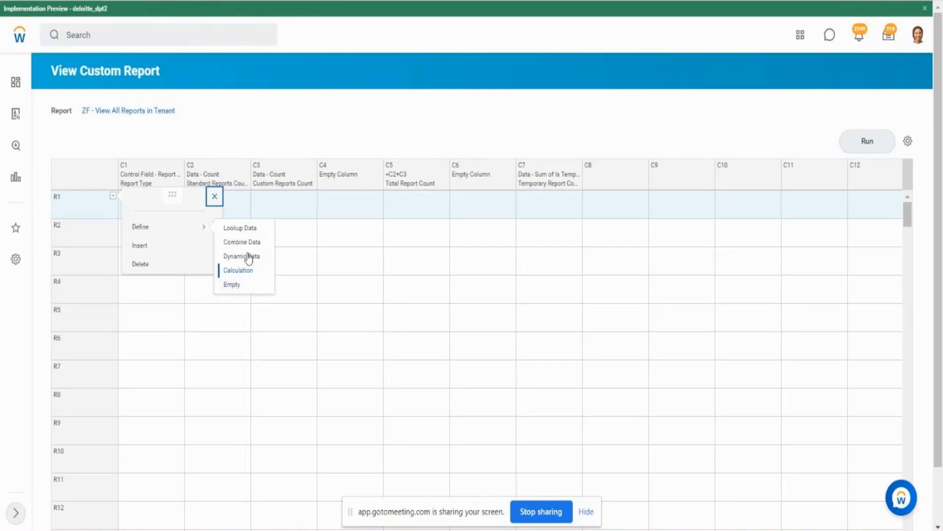
left_click(237, 229)
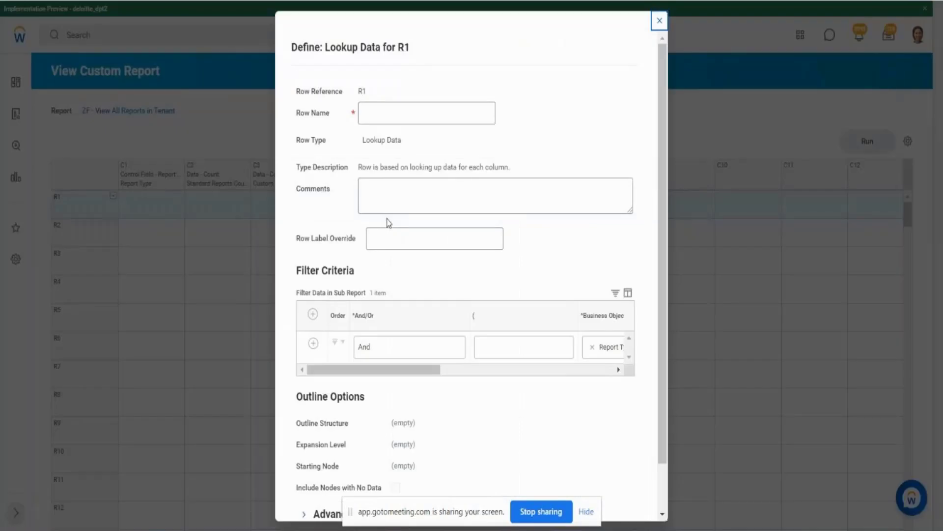
left_click(410, 121)
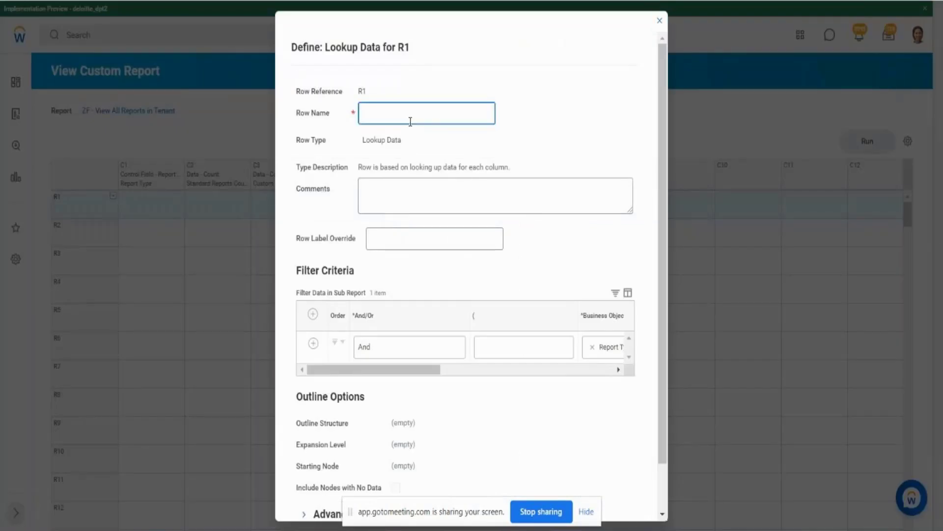
type("Advanced")
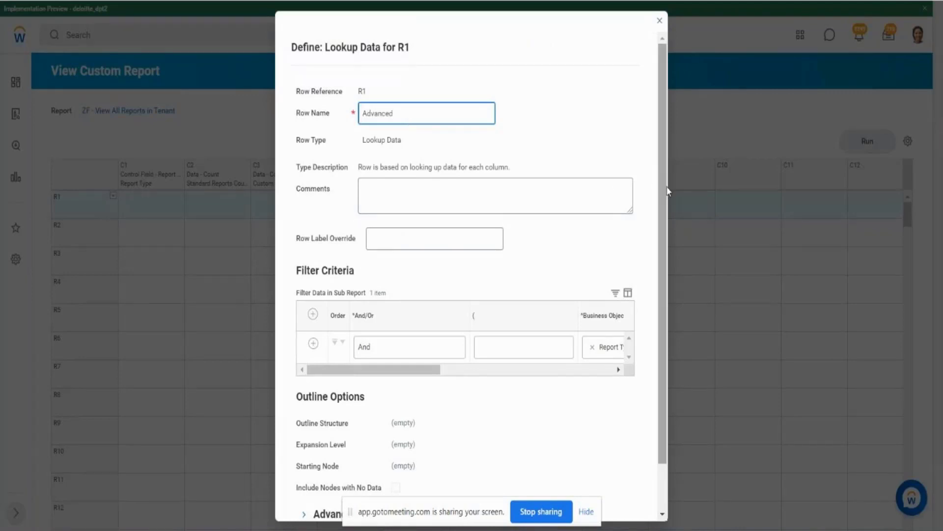
- Set row R1's Report Type filter value to Advanced in the selection-list condition, and save the row definition
left_click_drag(666, 198, 667, 257)
left_click_drag(297, 217, 352, 219)
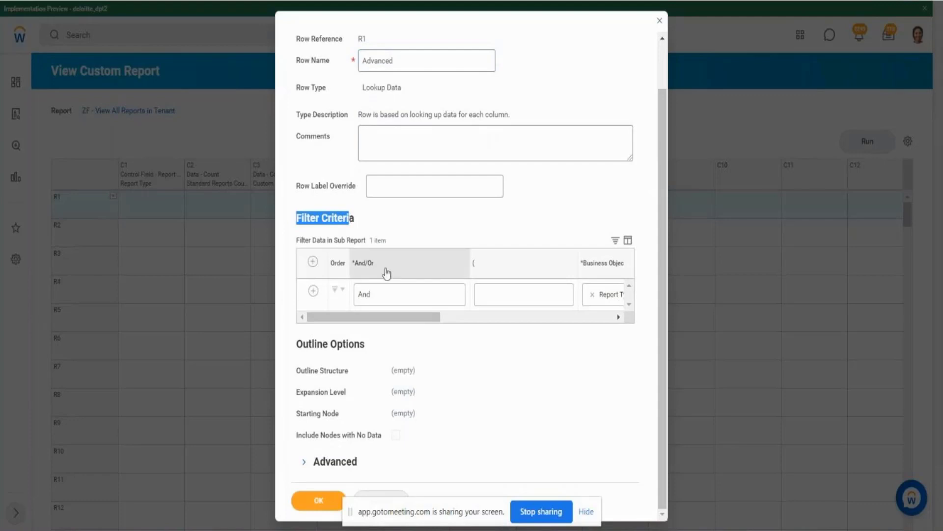
left_click_drag(380, 315, 447, 321)
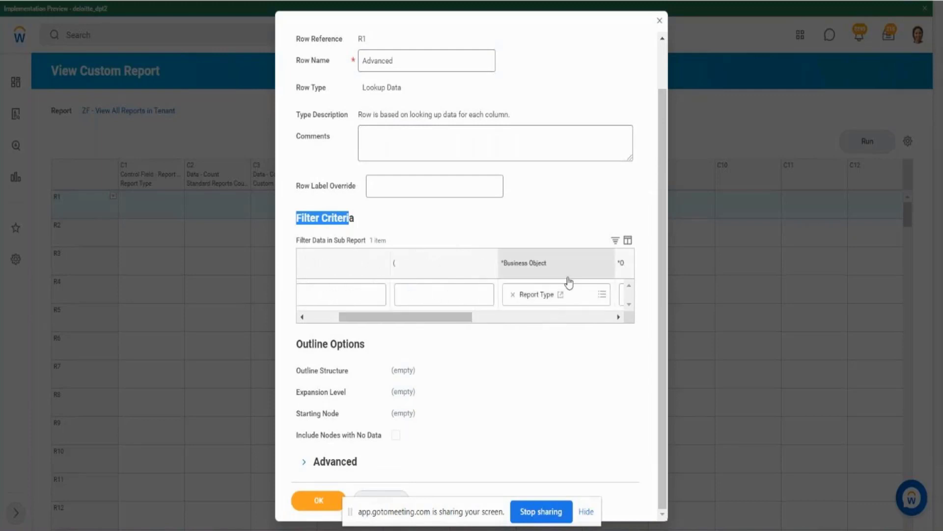
left_click_drag(502, 264, 549, 267)
left_click(566, 219)
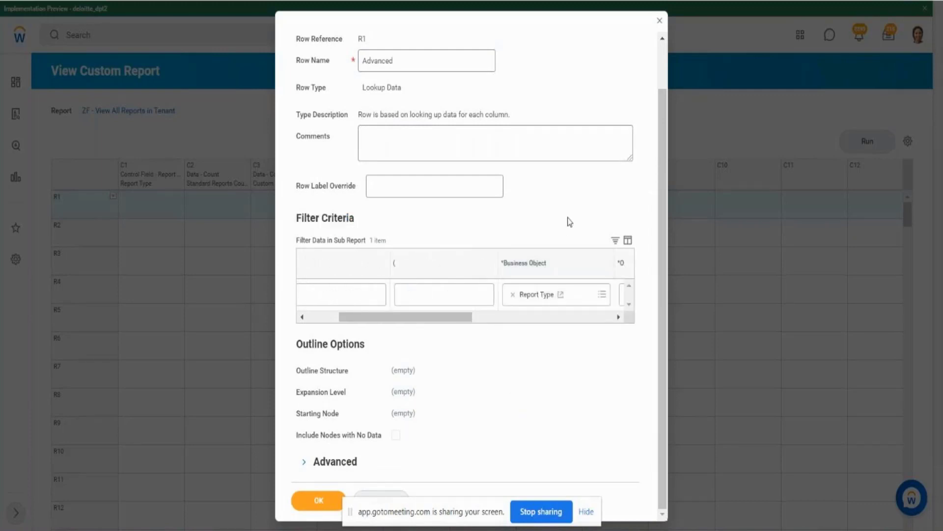
left_click_drag(440, 322, 585, 322)
left_click(495, 300)
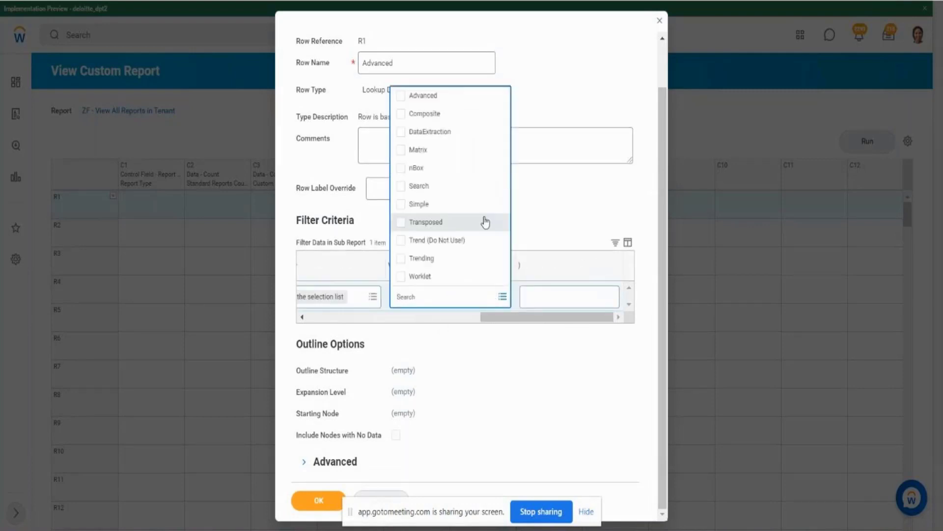
left_click(405, 97)
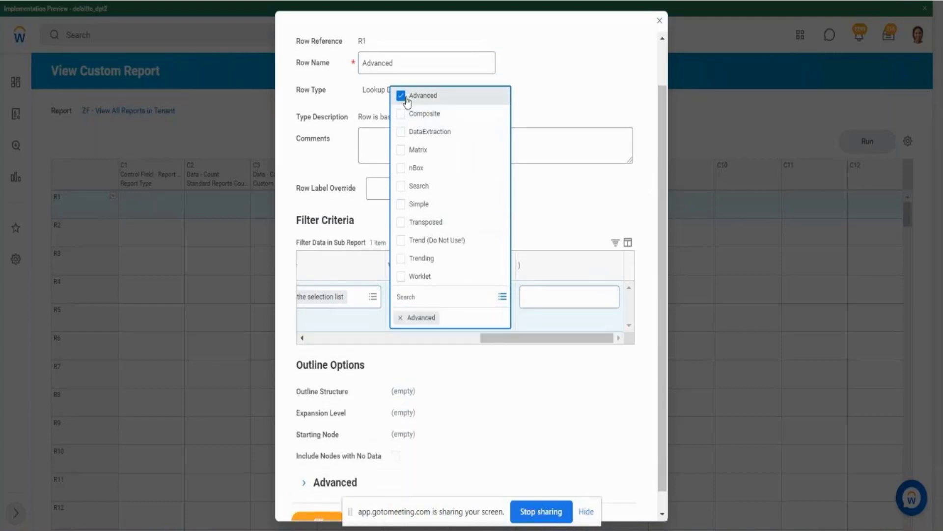
left_click(609, 182)
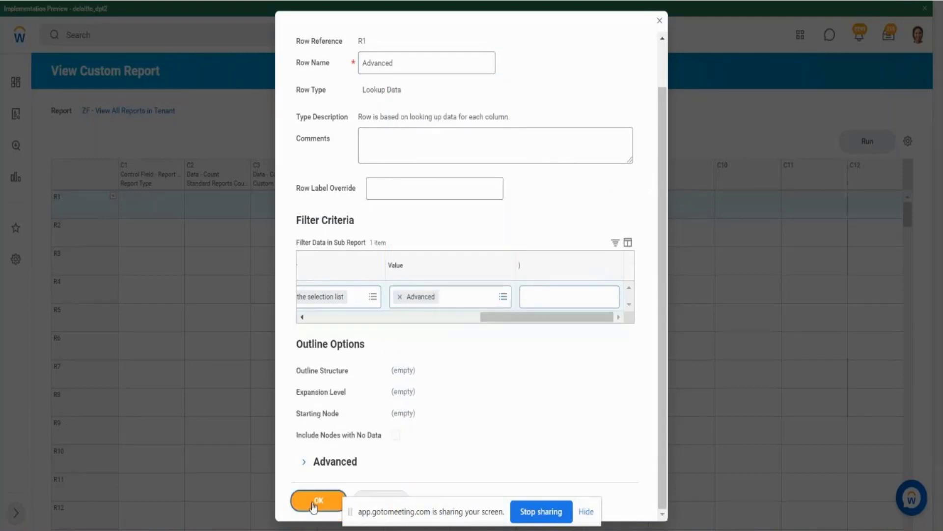
left_click(547, 287)
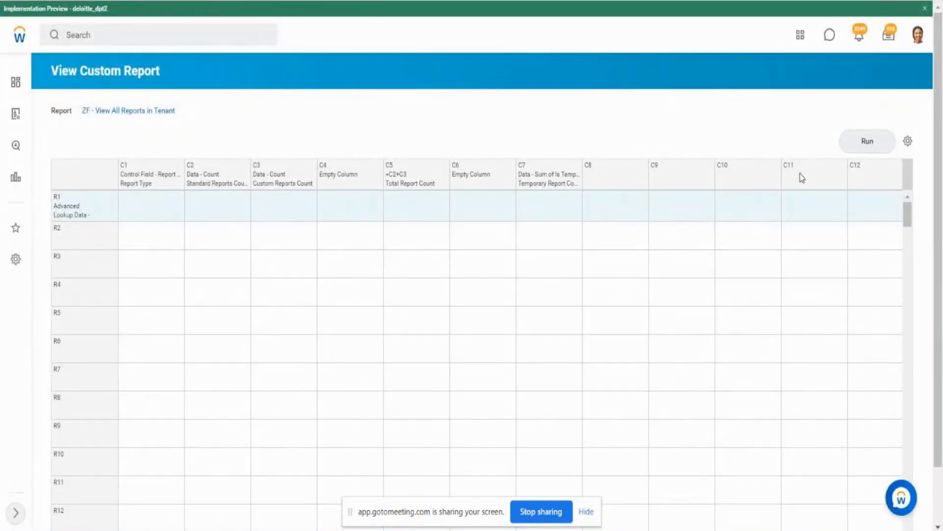
- Run the composite report to check the Advanced row's output, and return to the report definition
left_click(860, 144)
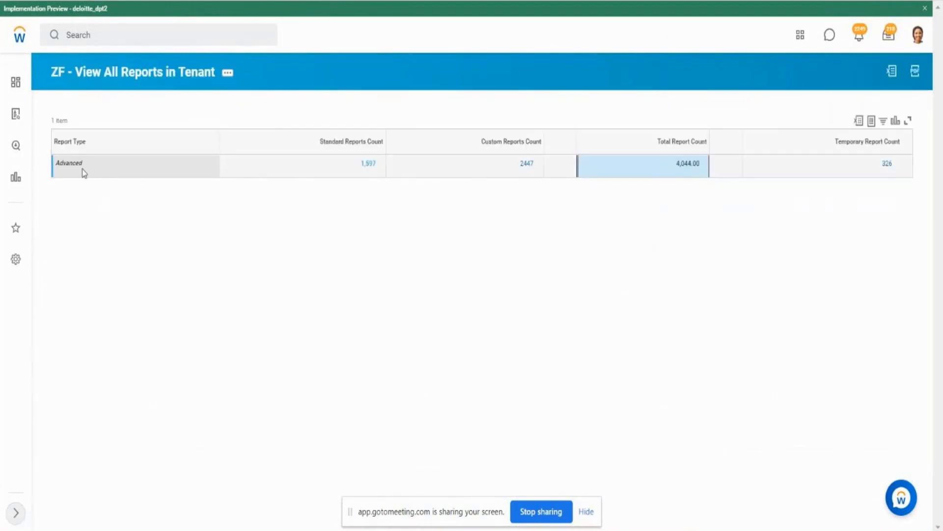
left_click_drag(83, 170, 103, 168)
double_click(59, 171)
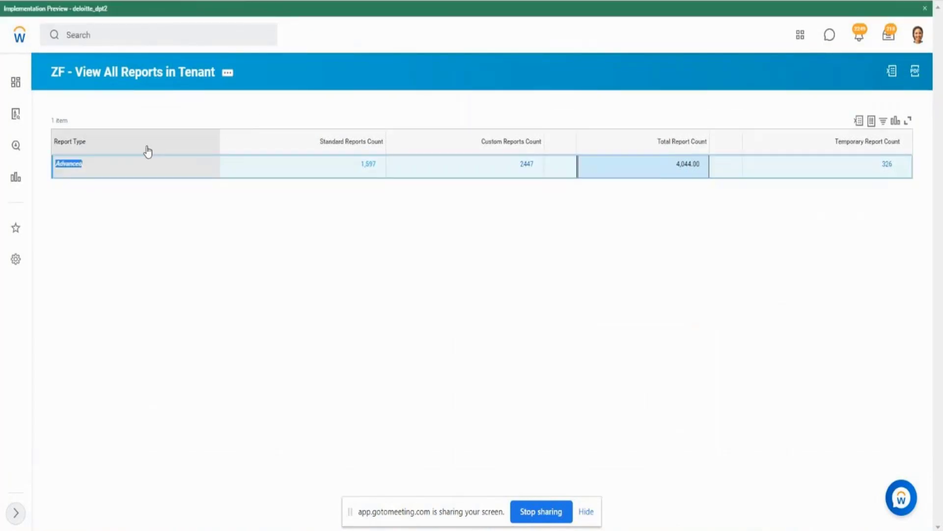
left_click(178, 81)
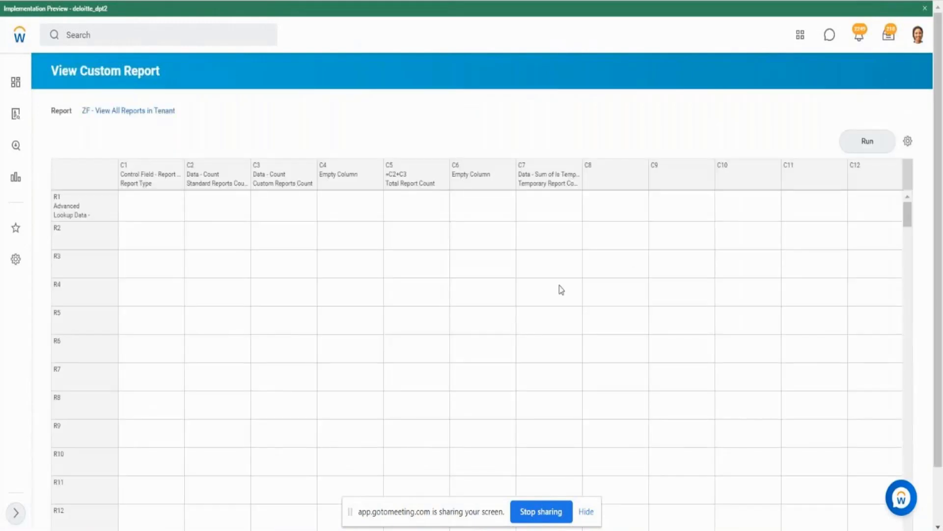
- Edit row R1 to add Simple alongside Advanced in its Report Type filter values, and submit the change
left_click(97, 207)
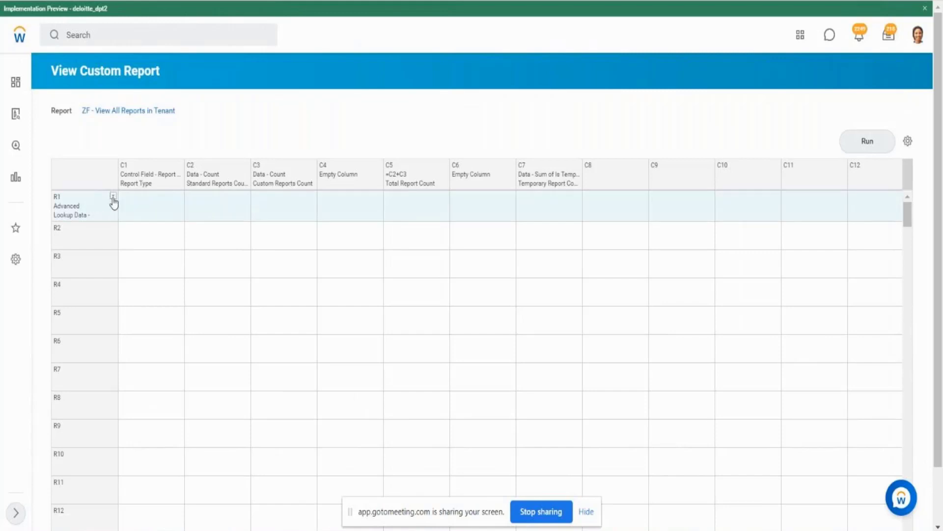
left_click(113, 197)
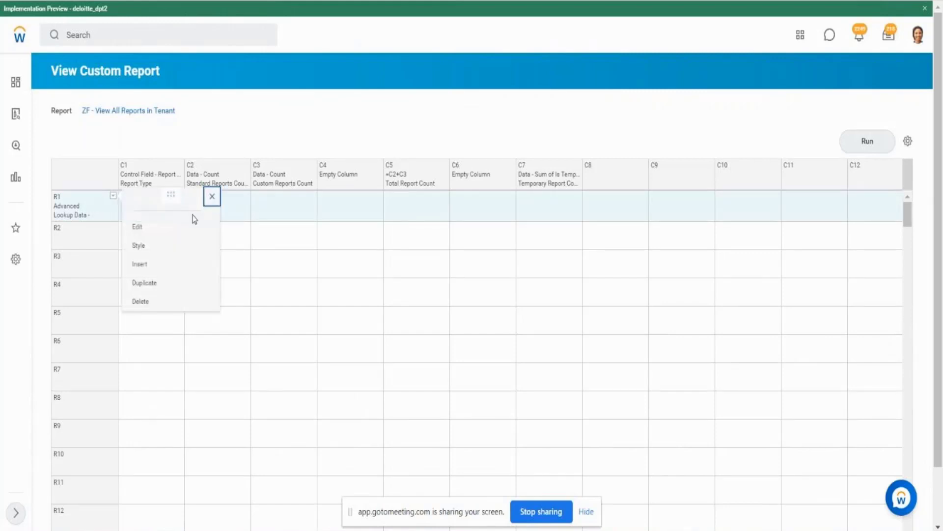
left_click(147, 231)
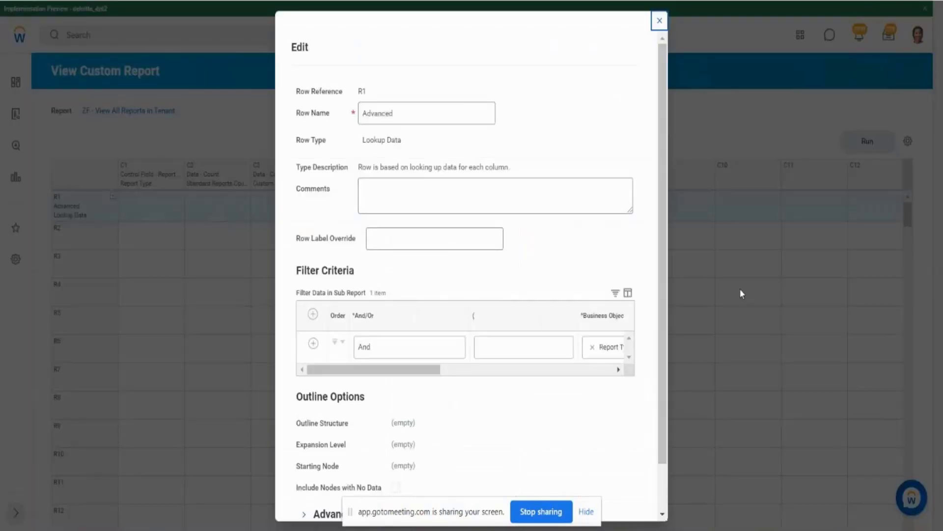
left_click_drag(432, 370, 610, 372)
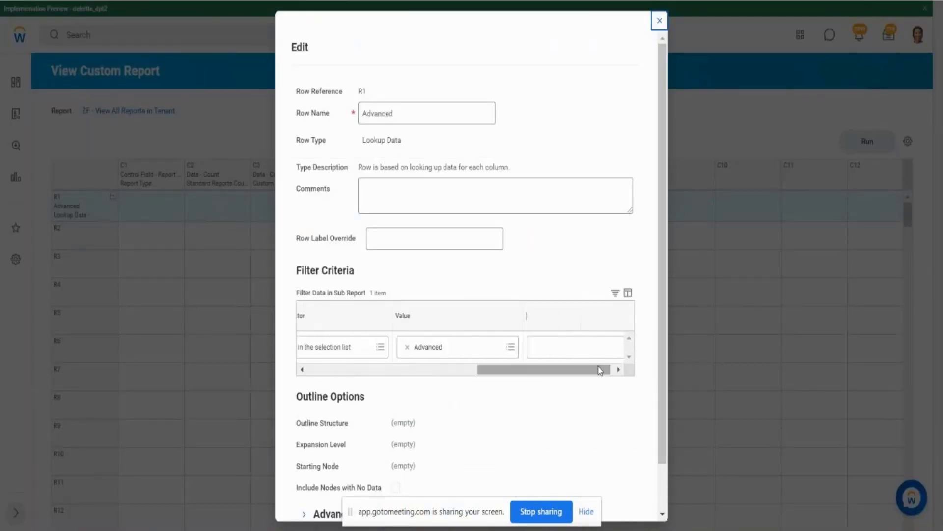
left_click(511, 349)
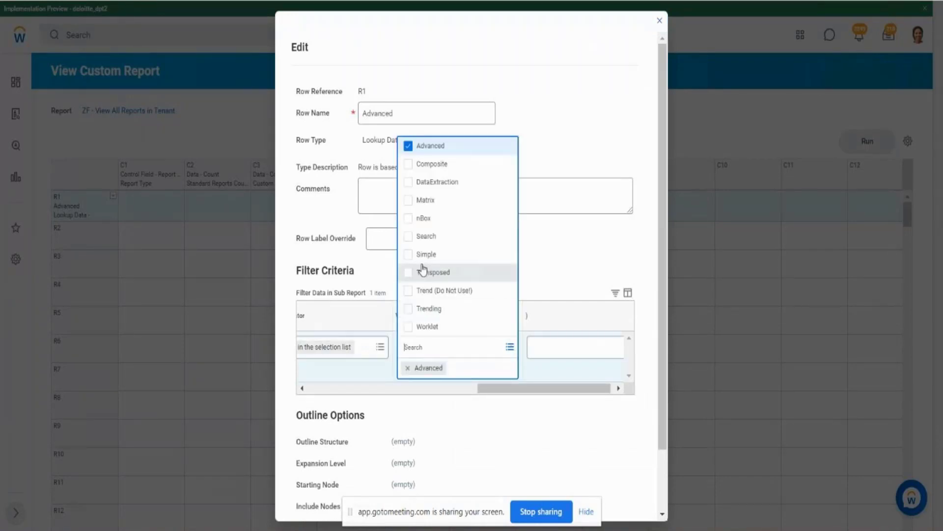
left_click(409, 256)
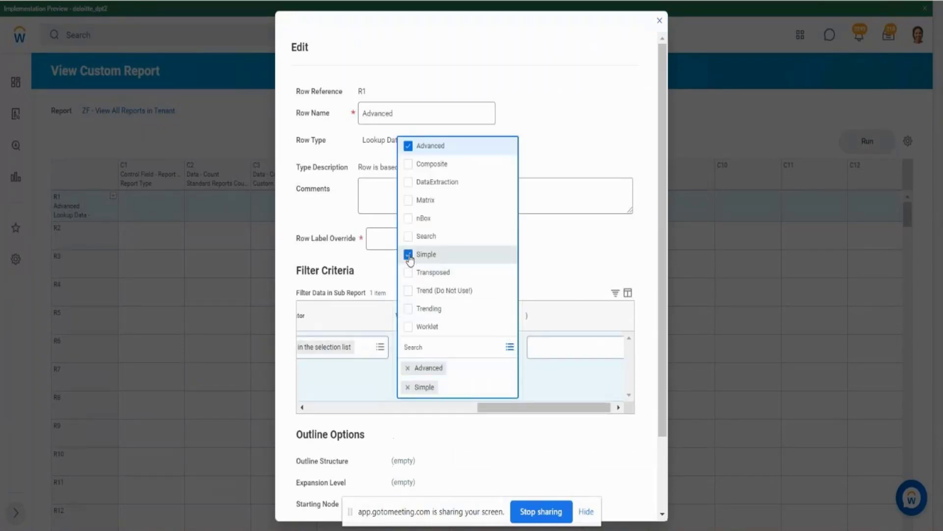
left_click(584, 281)
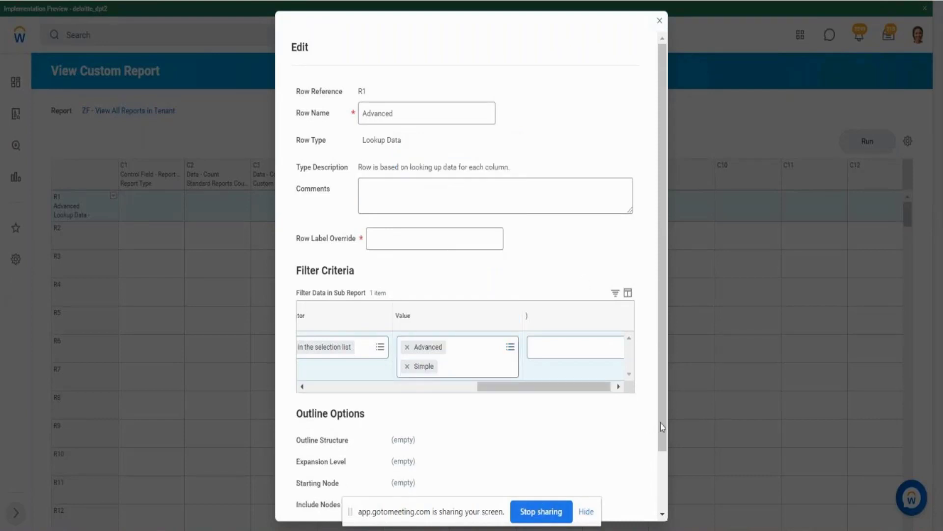
scroll(666, 427, "down", 3)
left_click(315, 503)
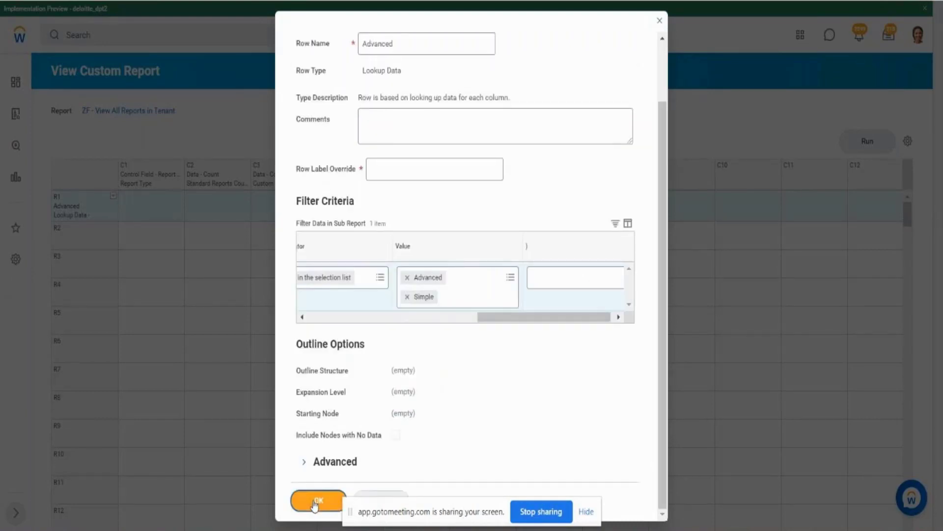
- Set row R1's Row Label Override to Advanced & Simple and save the row
left_click(415, 262)
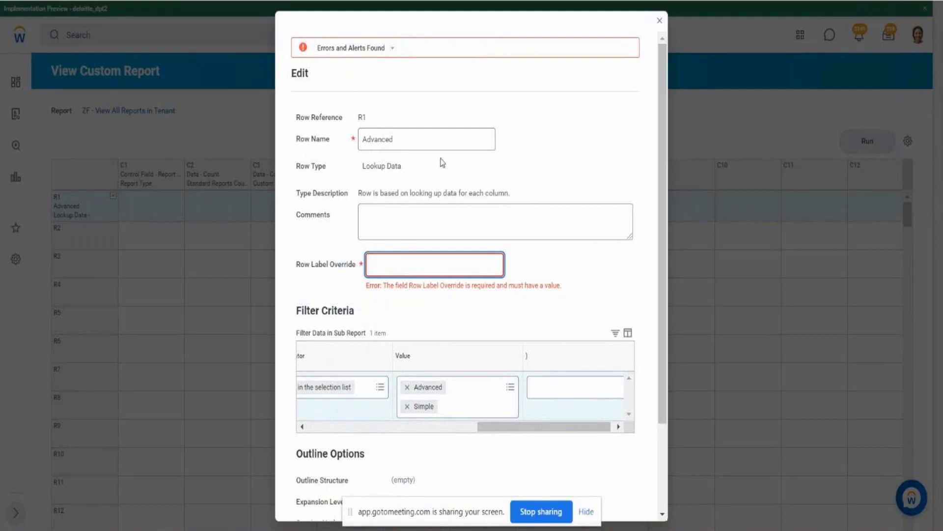
left_click(387, 266)
type("Advanced & Simple")
scroll(665, 509, "down", 3)
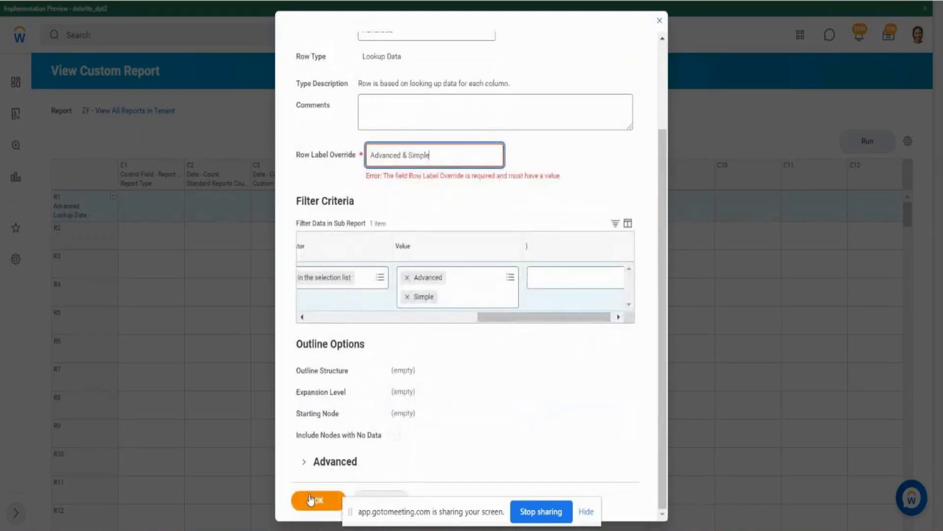
left_click(311, 500)
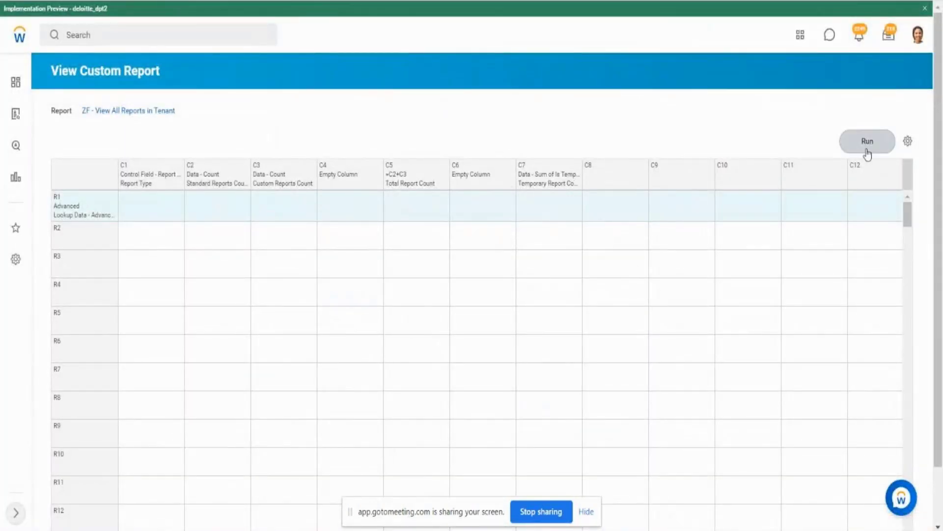
- Run the composite report and compare the combined Advanced & Simple counts with the separate rows in the earlier full output
left_click(867, 152)
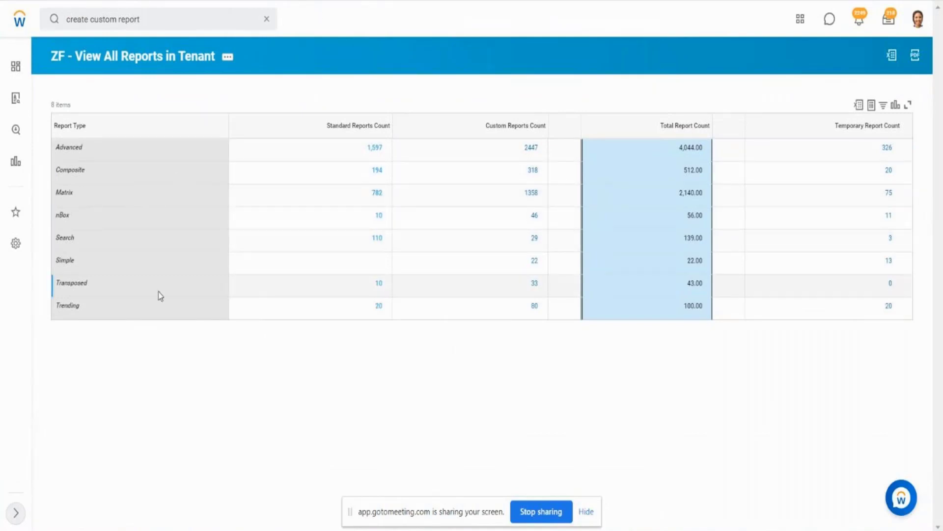
left_click(371, 263)
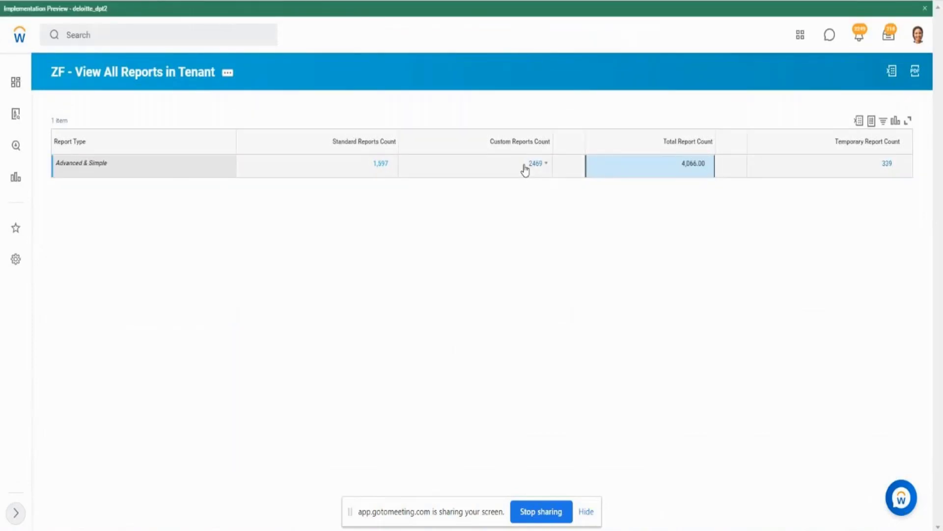
left_click_drag(525, 169, 550, 168)
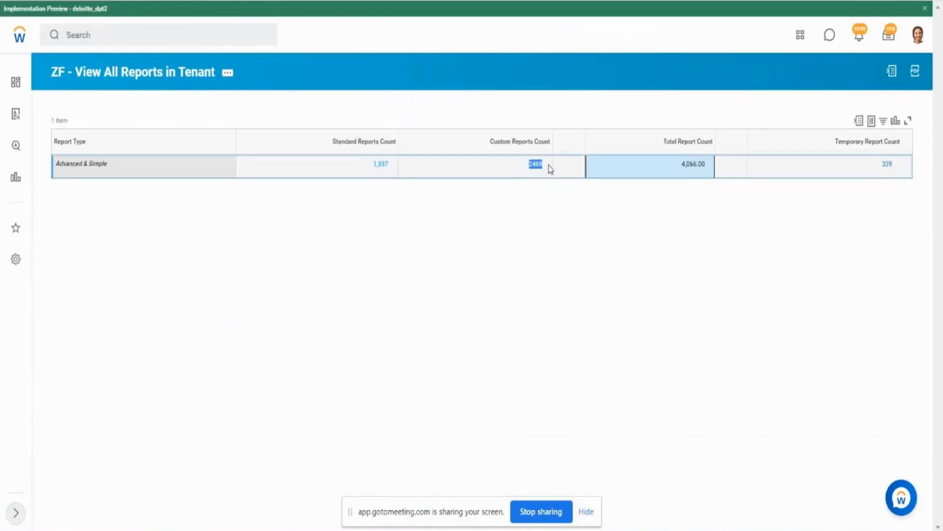
- Define row R2 as Lookup Data, filtering Report Type in the selection list to Matrix and Trending
left_click(550, 268)
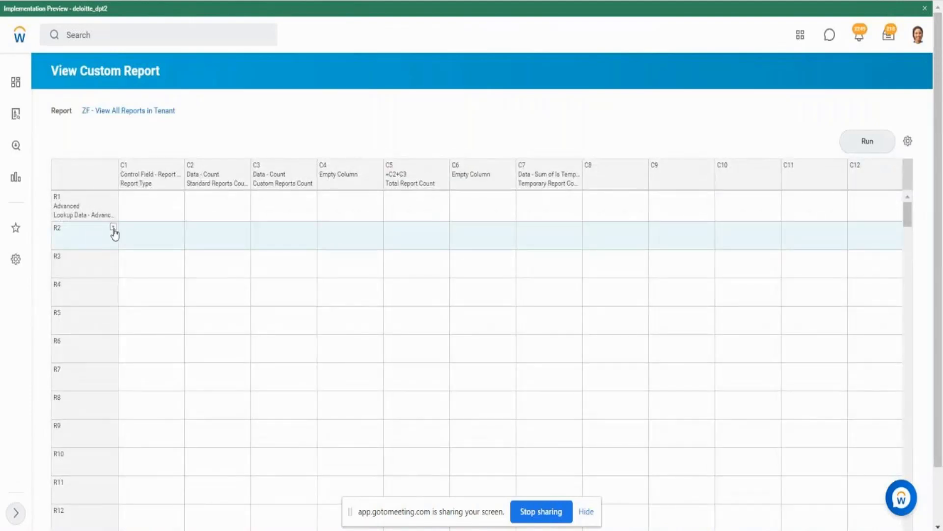
left_click(113, 229)
mouse_move(183, 266)
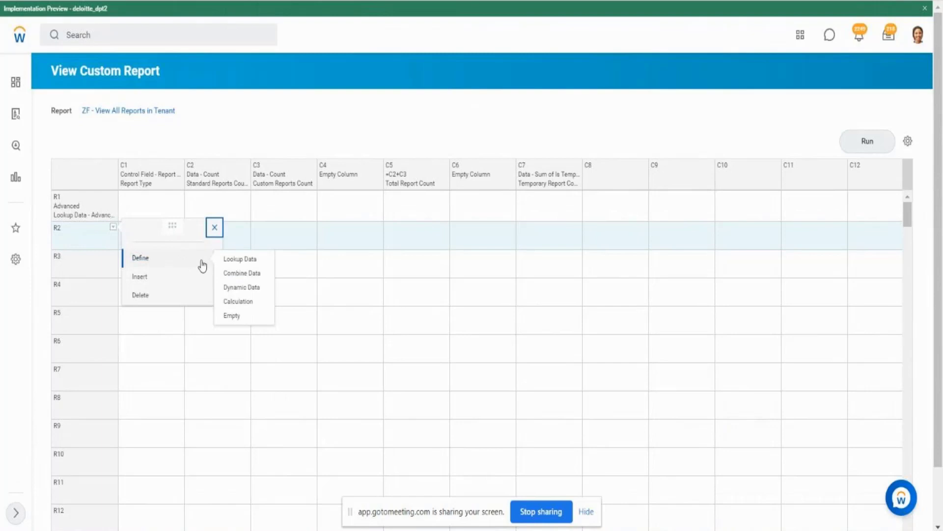
left_click(241, 259)
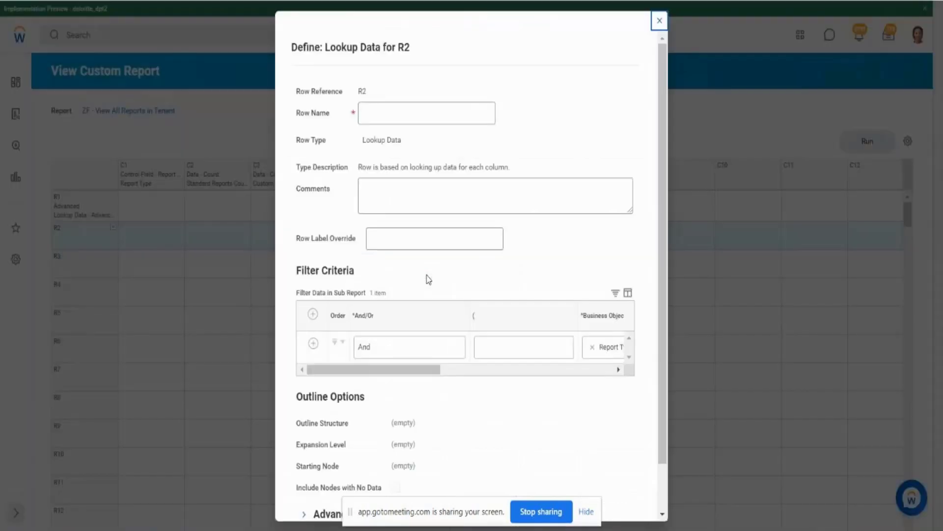
left_click_drag(417, 370, 549, 373)
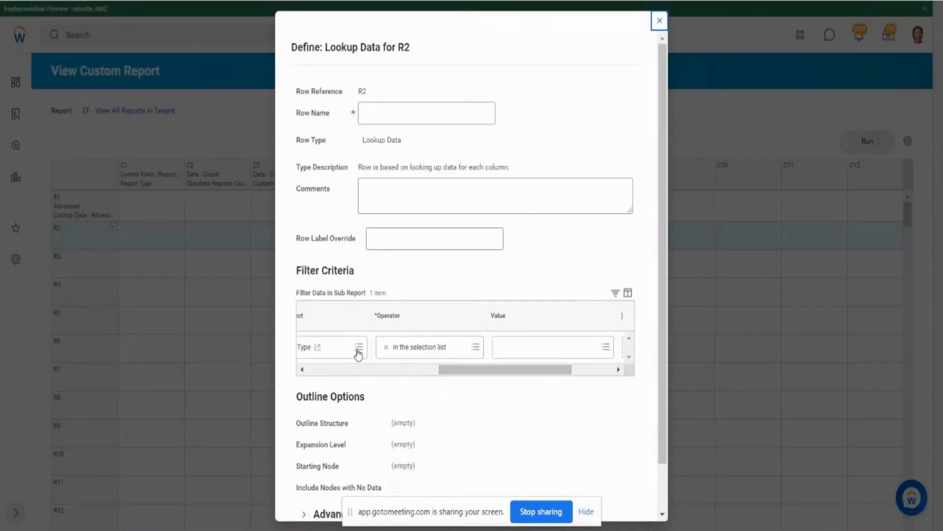
left_click(358, 348)
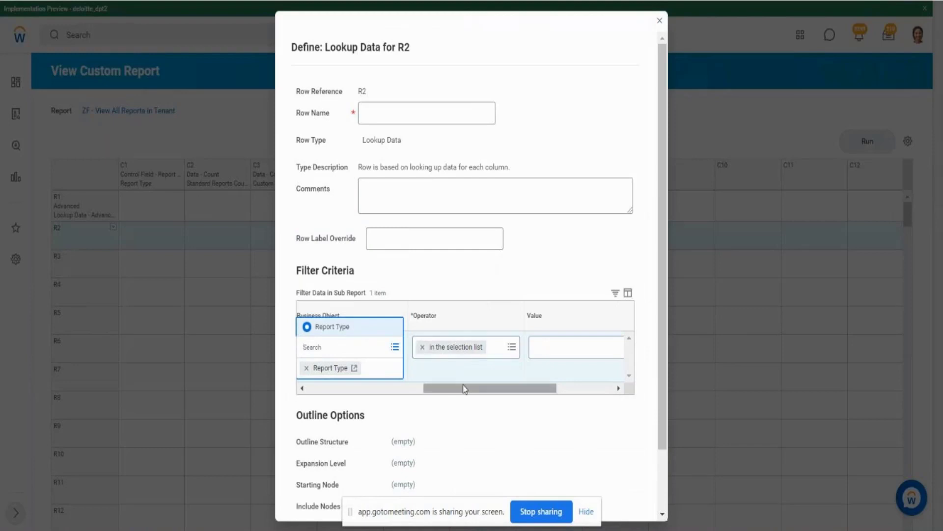
left_click_drag(463, 392, 403, 396)
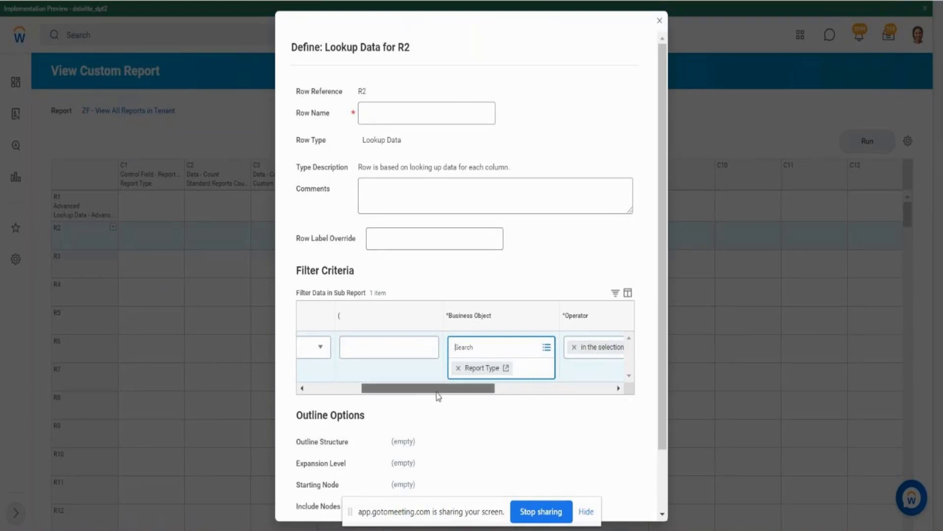
left_click_drag(437, 393, 518, 397)
left_click(592, 354)
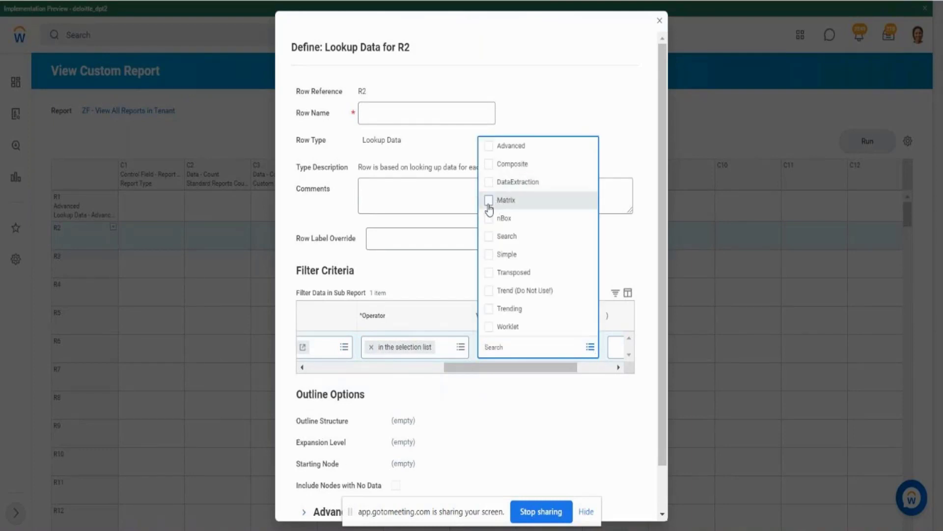
left_click(489, 206)
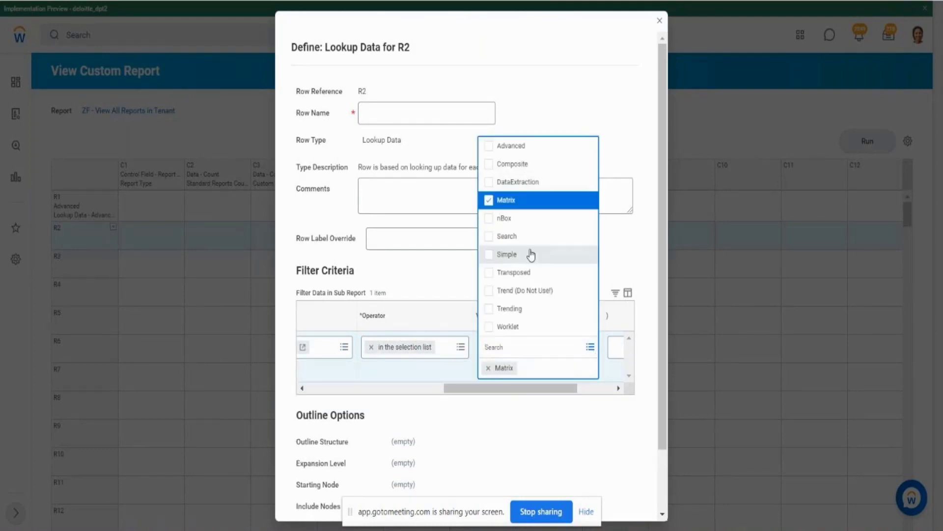
left_click(489, 308)
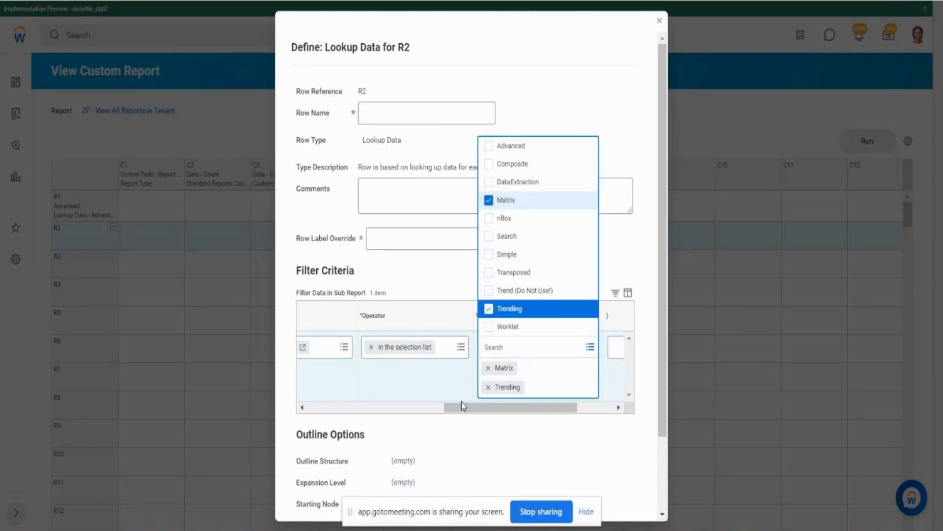
left_click(461, 402)
- Set row R2's Row Name and Row Label Override to Matrix & Trending, and save the row
left_click(401, 113)
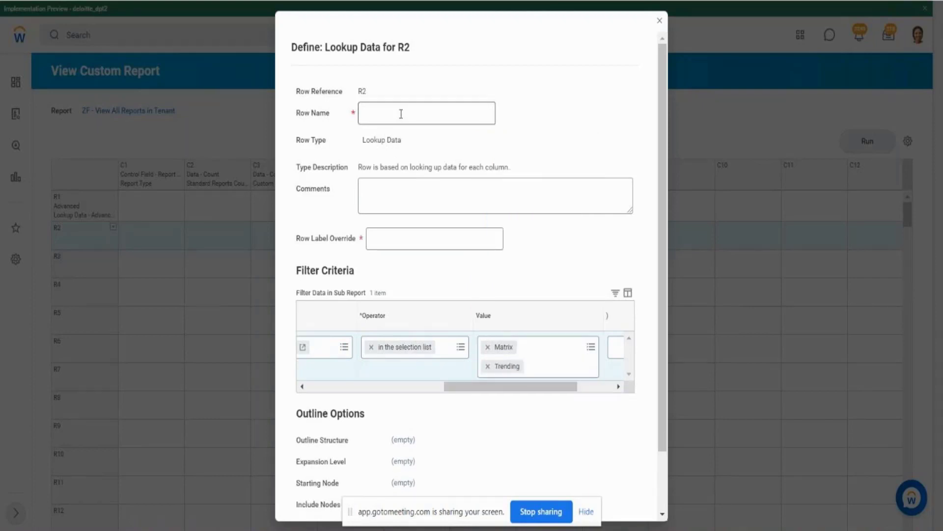
type("Ma")
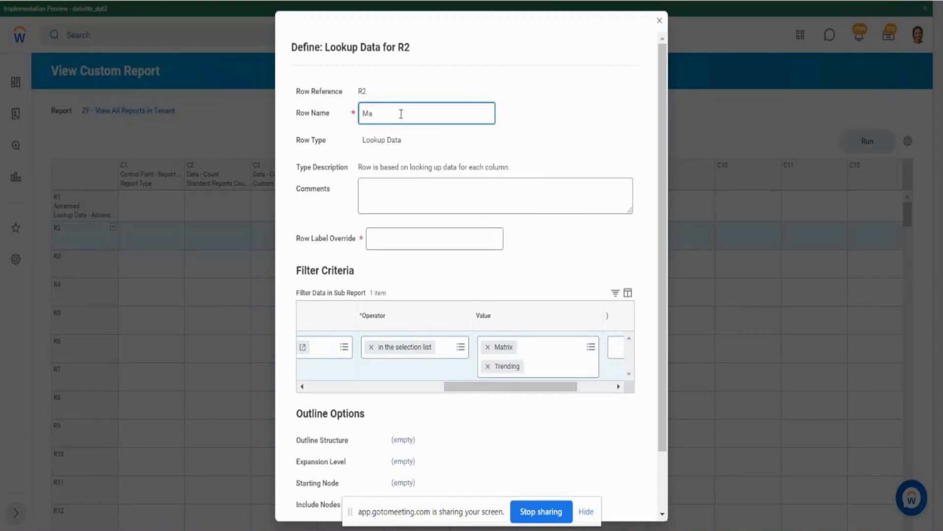
type("trix & Trending")
left_click_drag(440, 116, 367, 132)
key("ctrl+c")
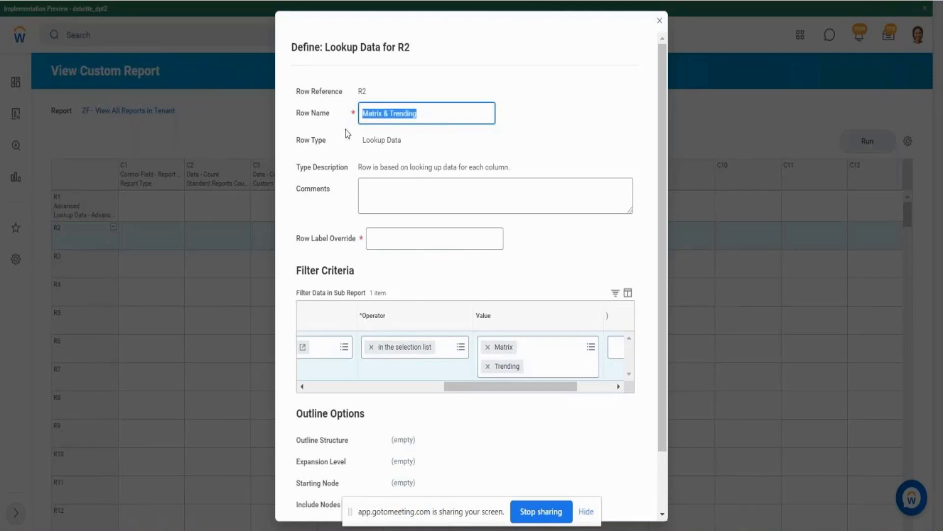
left_click(406, 240)
key("ctrl+v")
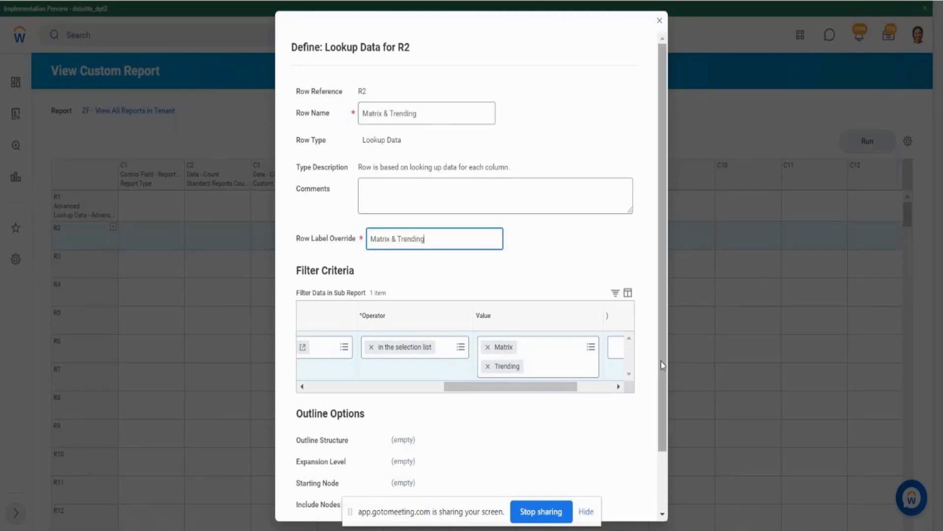
scroll(661, 361, "down", 3)
left_click(319, 504)
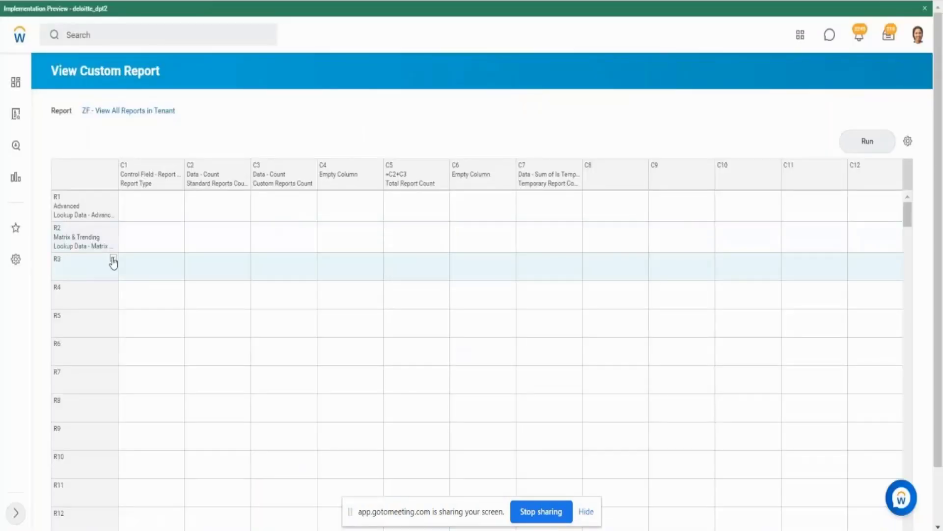
- Define row R3 as Lookup Data, with nBox and Search as its Report Type filter values
left_click(113, 258)
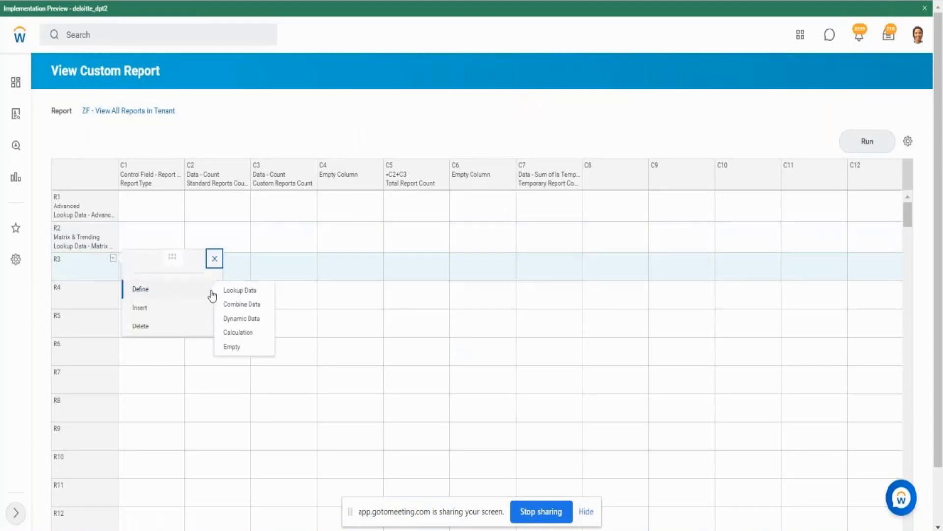
left_click(235, 294)
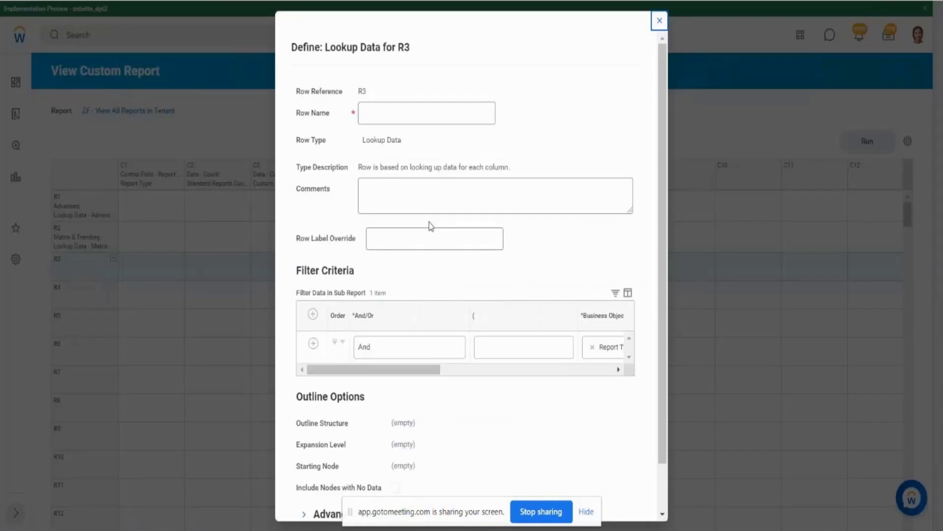
left_click_drag(405, 370, 562, 368)
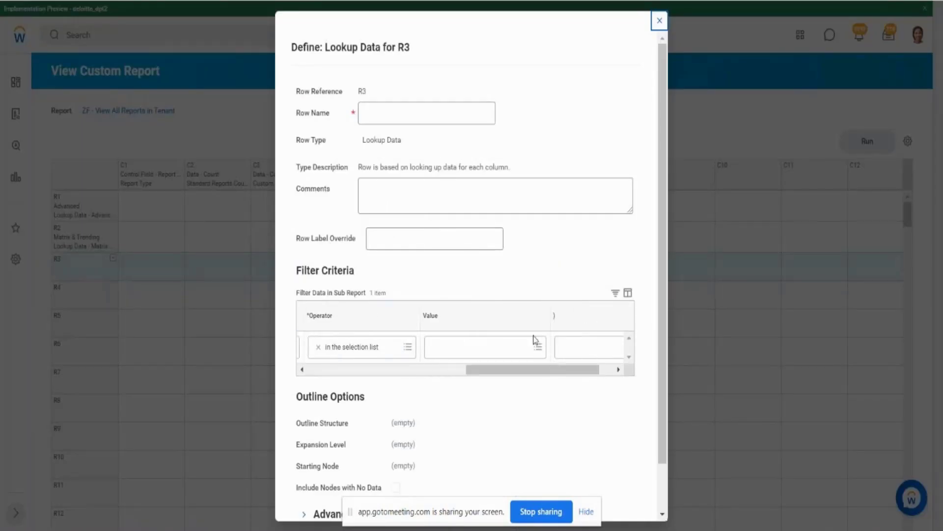
left_click(538, 347)
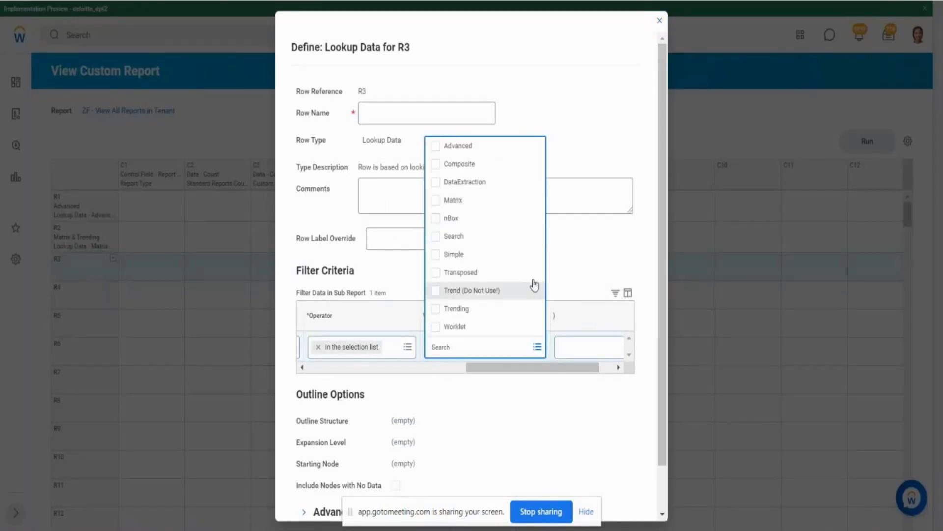
left_click(437, 219)
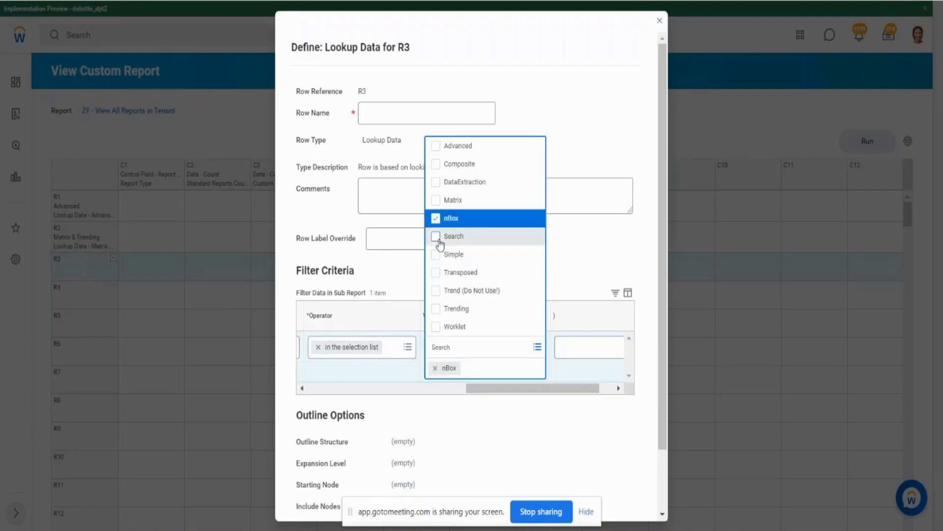
left_click(437, 237)
- Enter nBox & Search as row R3's Row Name
left_click(391, 107)
type("n")
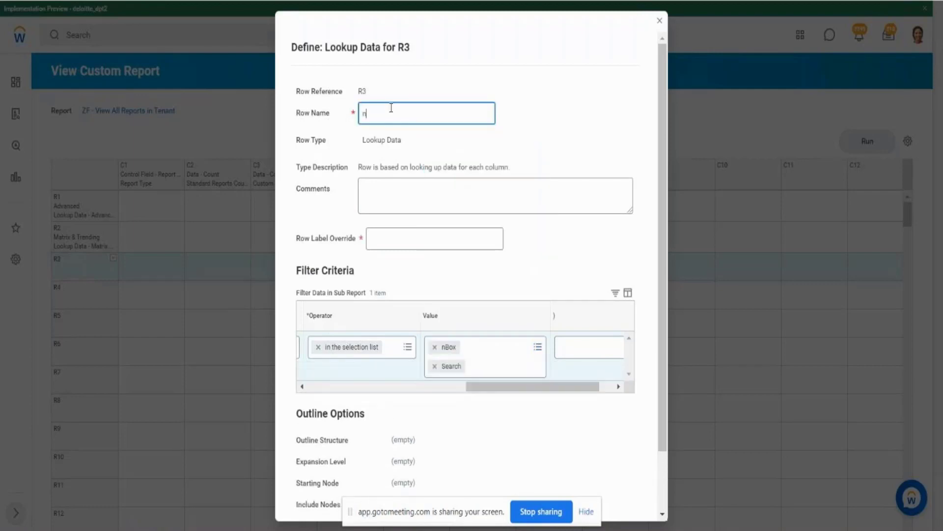
type("Box an")
type(" Search")
- Set row R3's Row Label Override to nBox, Search & Transposed, and reuse the same text as its Row Name
left_click(407, 237)
type("nBo")
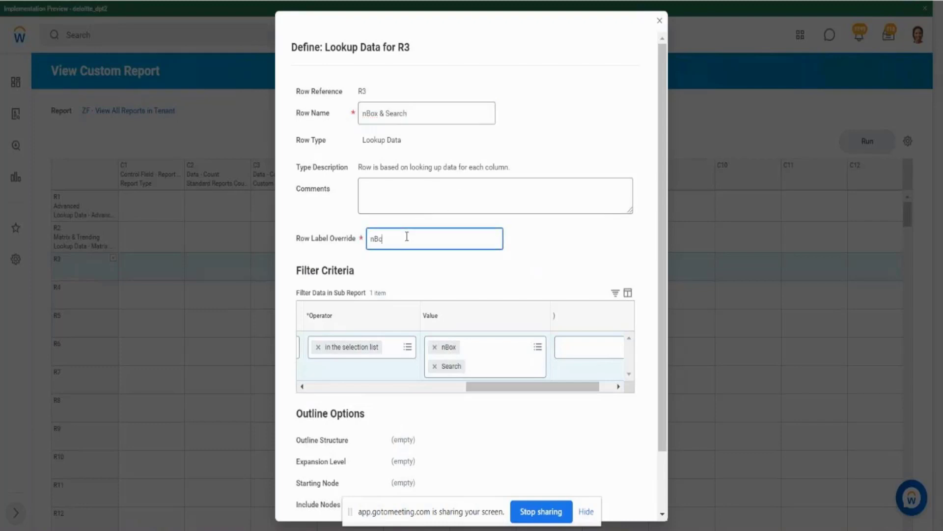
type("x")
key("BackSpace")
type(", Search & Transposed")
left_click_drag(453, 239, 365, 257)
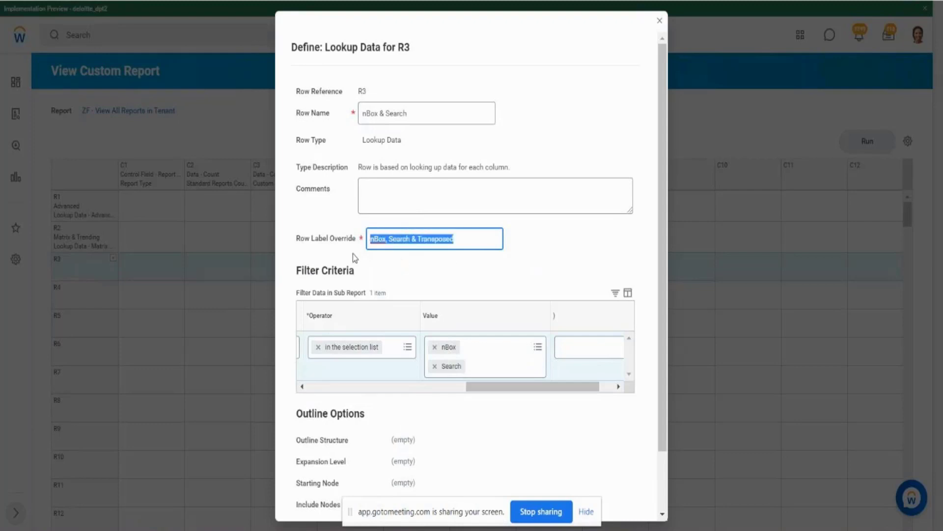
left_click_drag(407, 114, 350, 127)
key("ctrl+v")
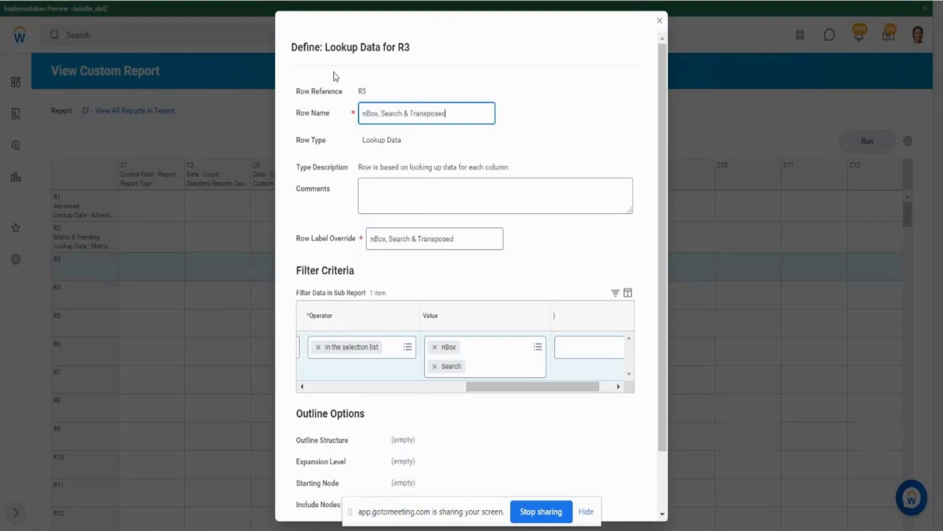
- Add Transposed to row R3's Report Type filter values and save the row
left_click(537, 348)
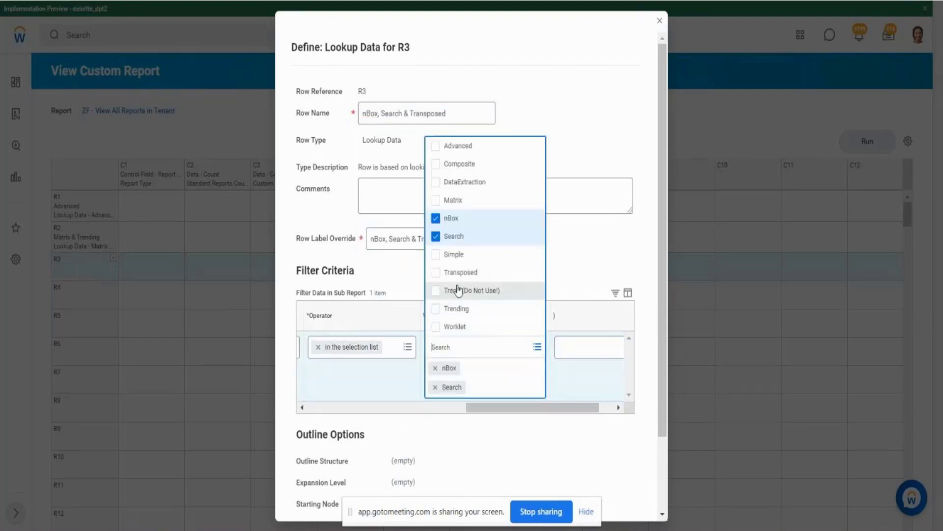
left_click(437, 274)
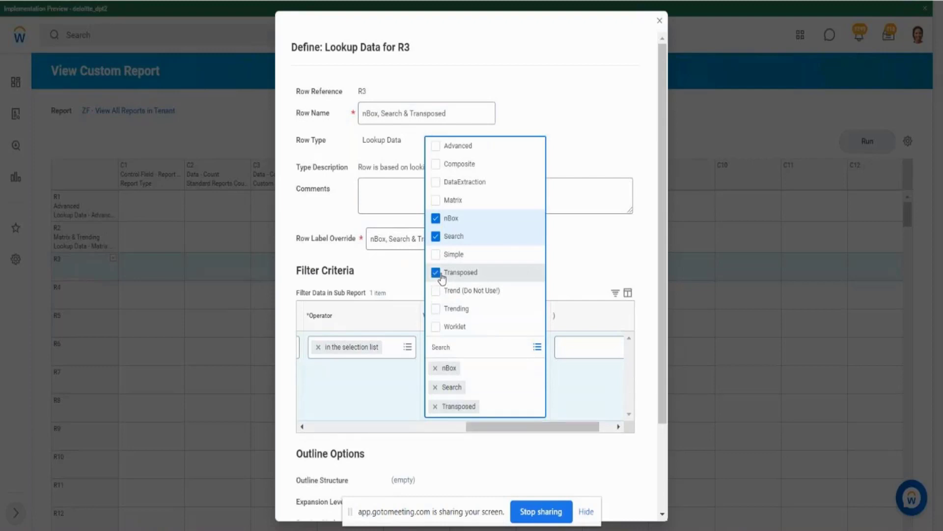
left_click(661, 474)
scroll(660, 474, "down", 2)
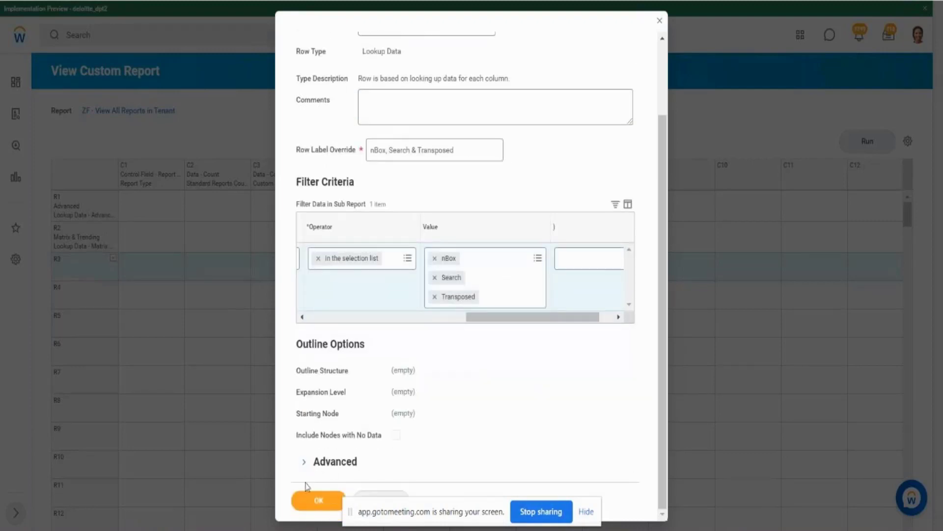
left_click(308, 508)
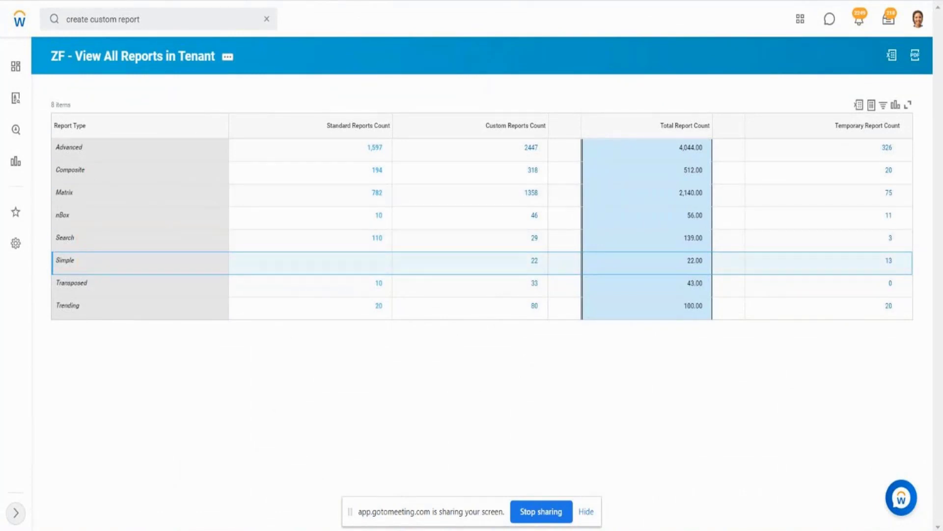
- Define row R4 as Lookup Data, with Composite as both its Row Name and Row Label Override
left_click_drag(118, 1, 379, 44)
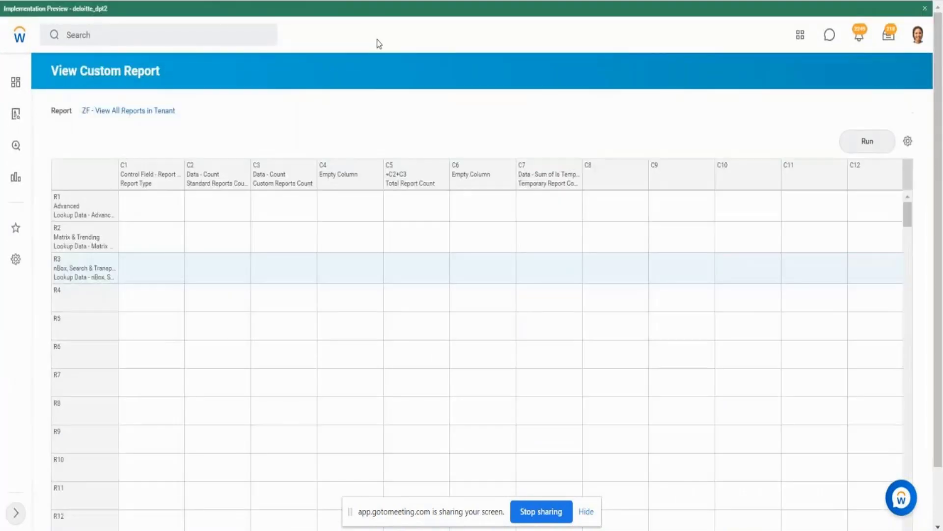
left_click(113, 291)
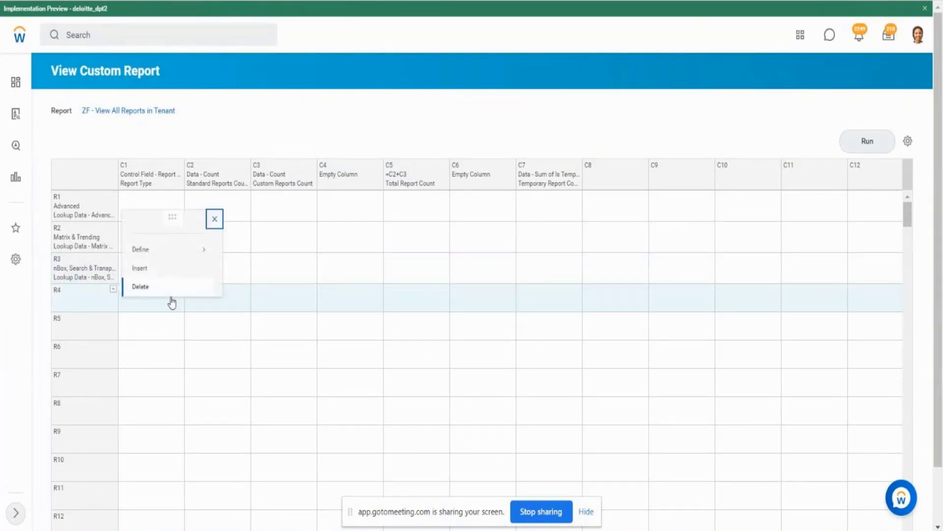
mouse_move(177, 251)
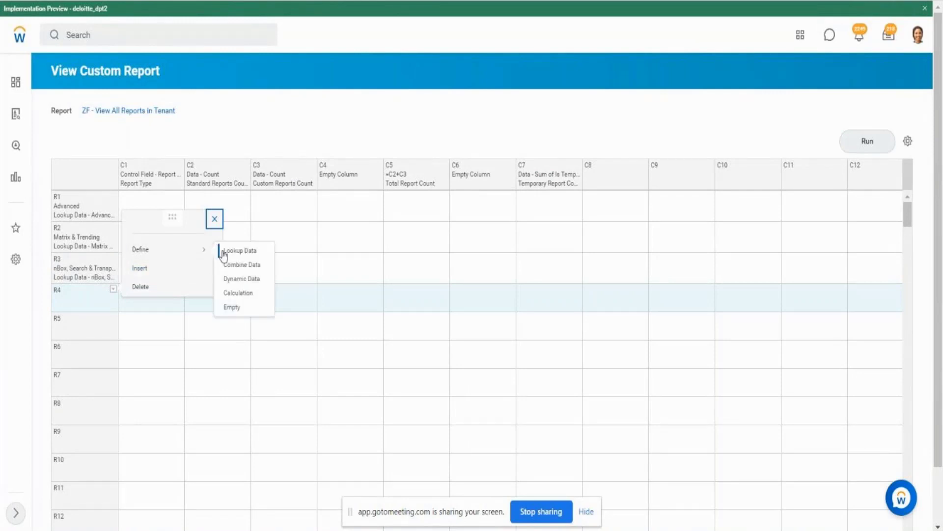
left_click(230, 251)
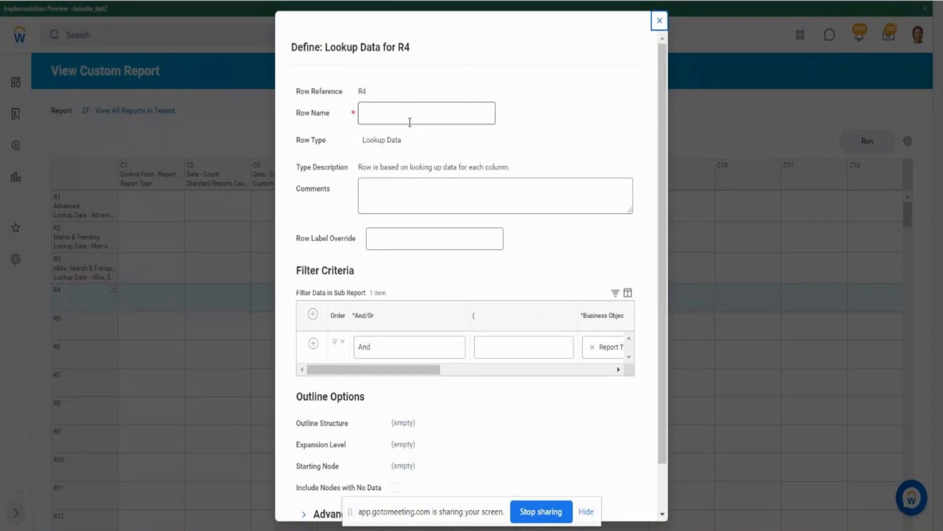
left_click(410, 123)
type("Compo")
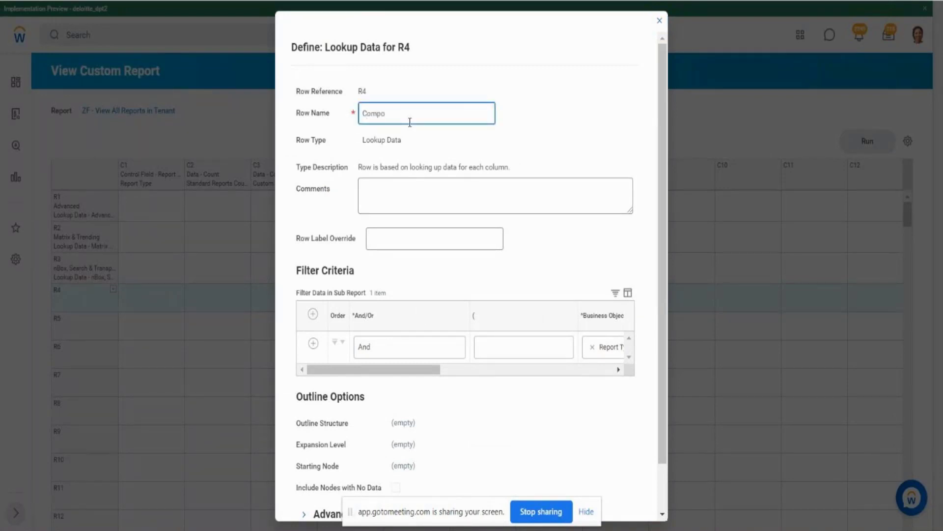
type("site")
key("Tab")
key("Tab")
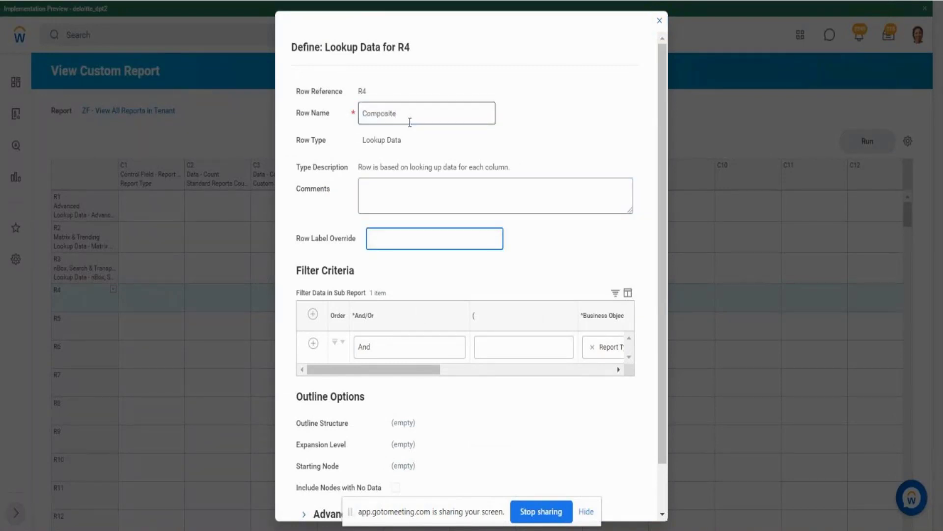
type("Composite")
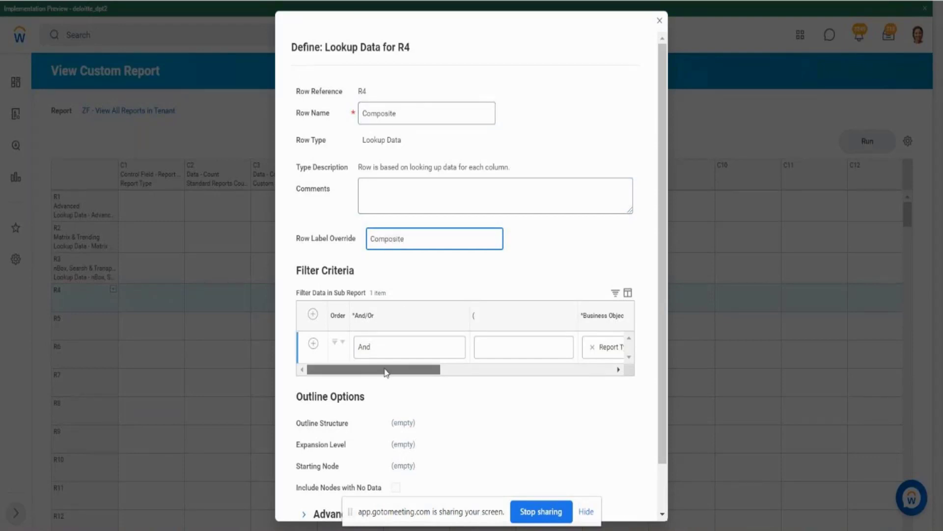
- Set row R4's Report Type filter value to Composite and save the row
left_click_drag(385, 370, 548, 369)
left_click(505, 350)
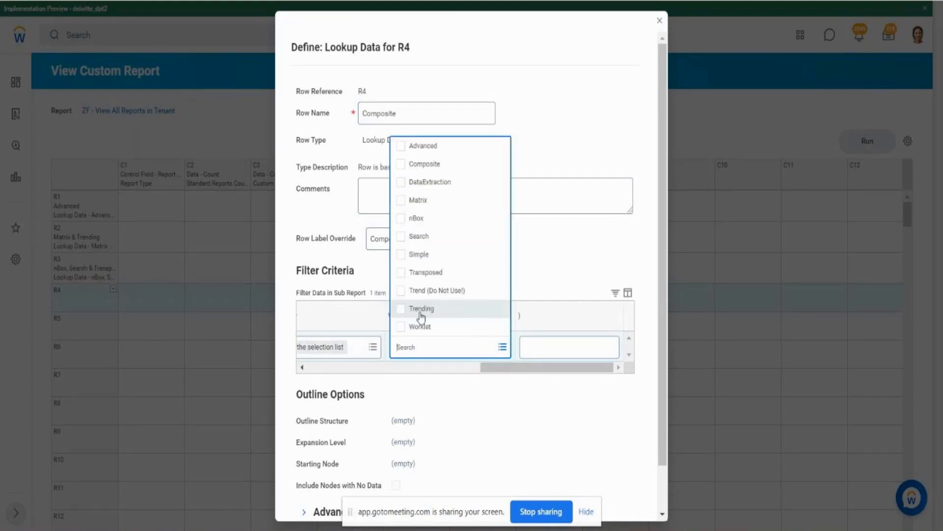
left_click(407, 165)
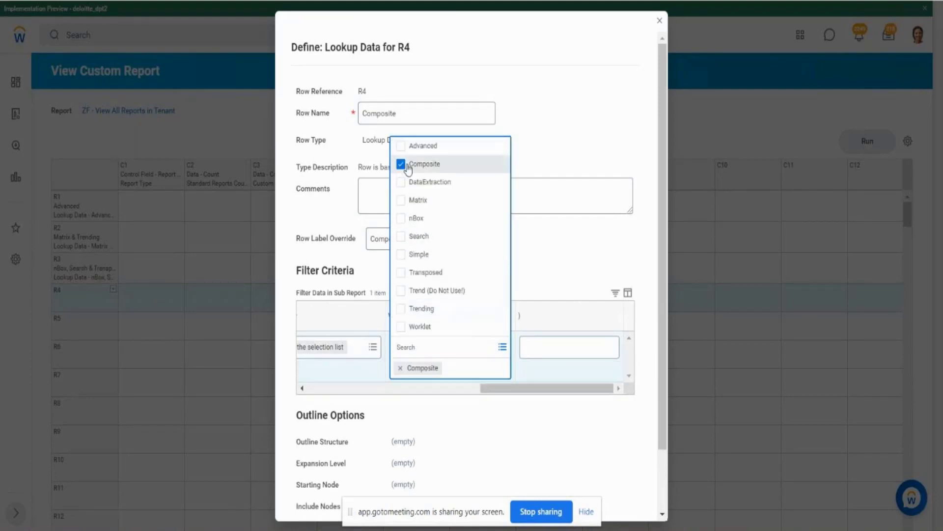
left_click(659, 473)
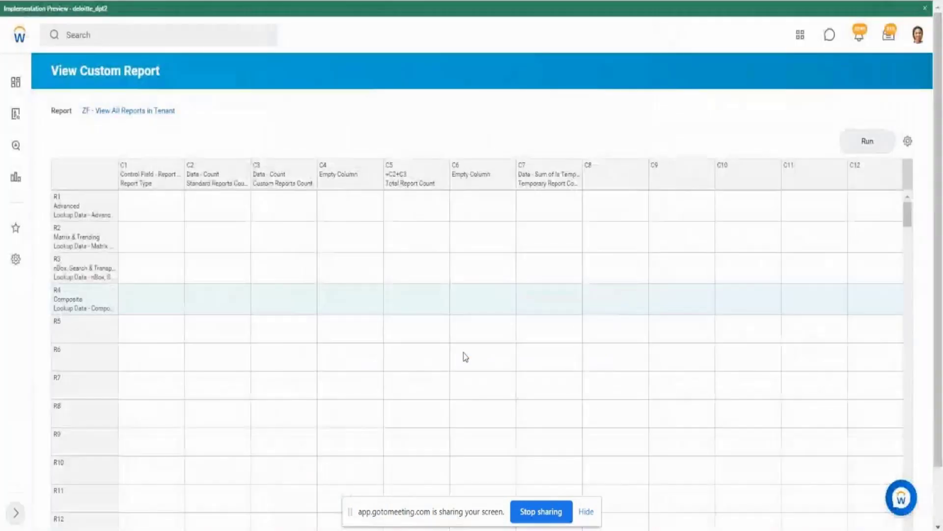
- Run the report and compare its grouped rows with the earlier output listing each Report Type separately
left_click(855, 139)
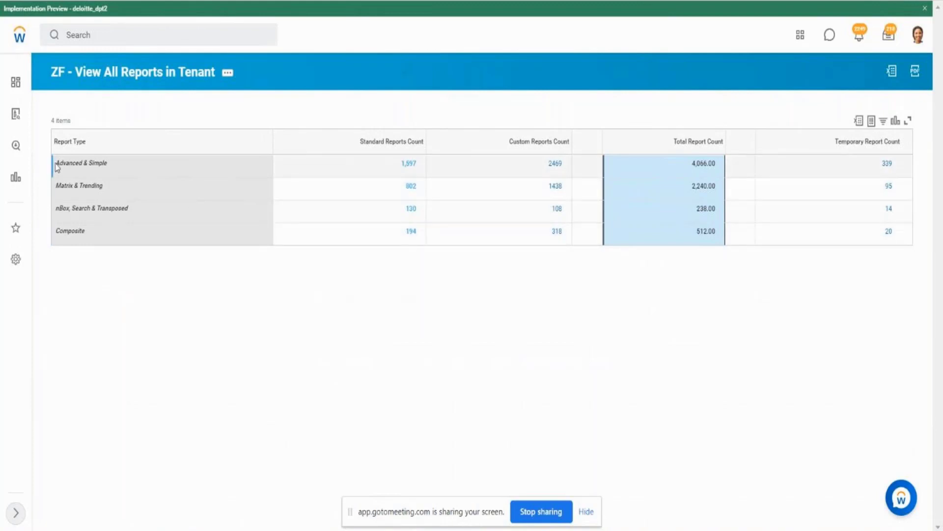
left_click_drag(54, 166, 99, 188)
left_click(62, 184)
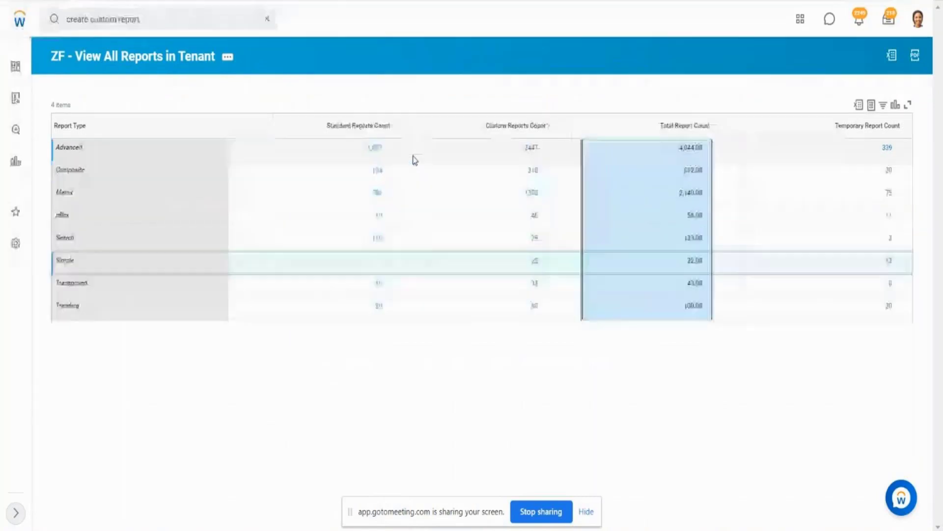
left_click(702, 152)
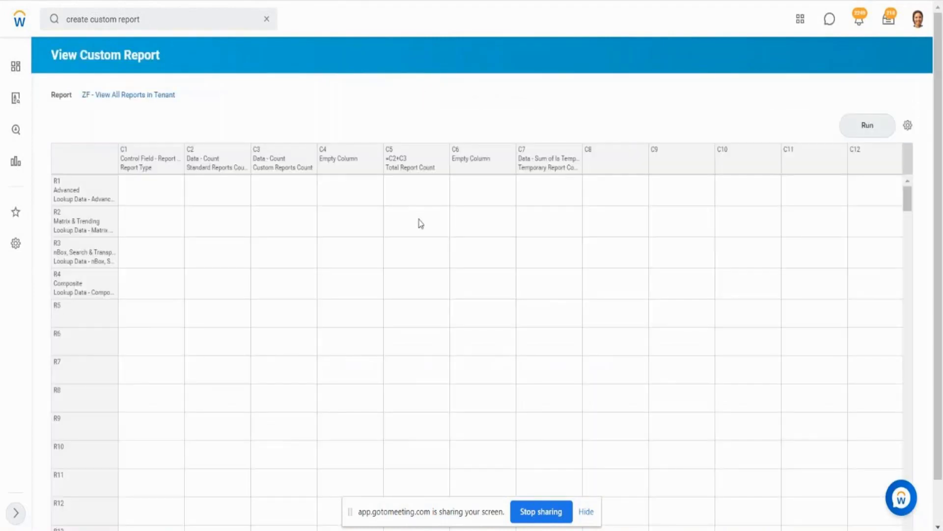
- Examine the Total Report Count column's formula in the report layout and the Standard and Custom Reports Count columns it adds
left_click(395, 167)
left_click(202, 159)
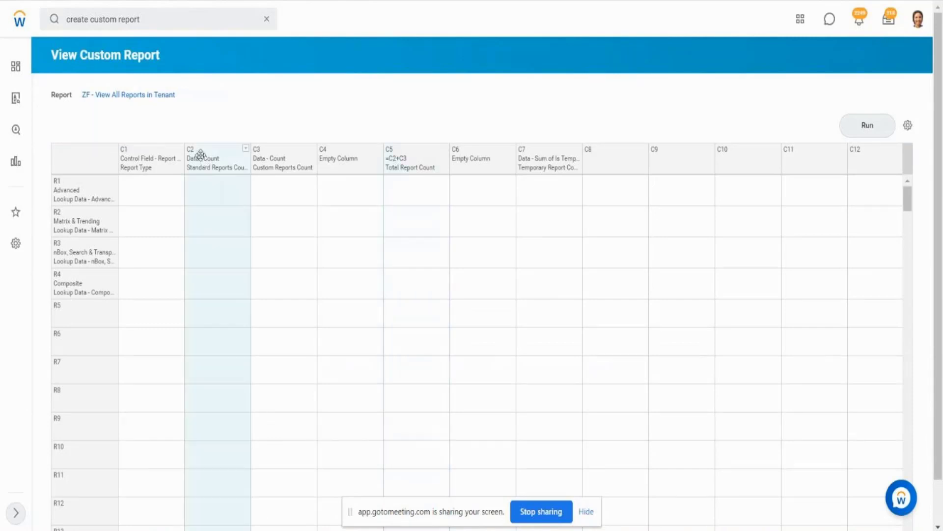
left_click(271, 164)
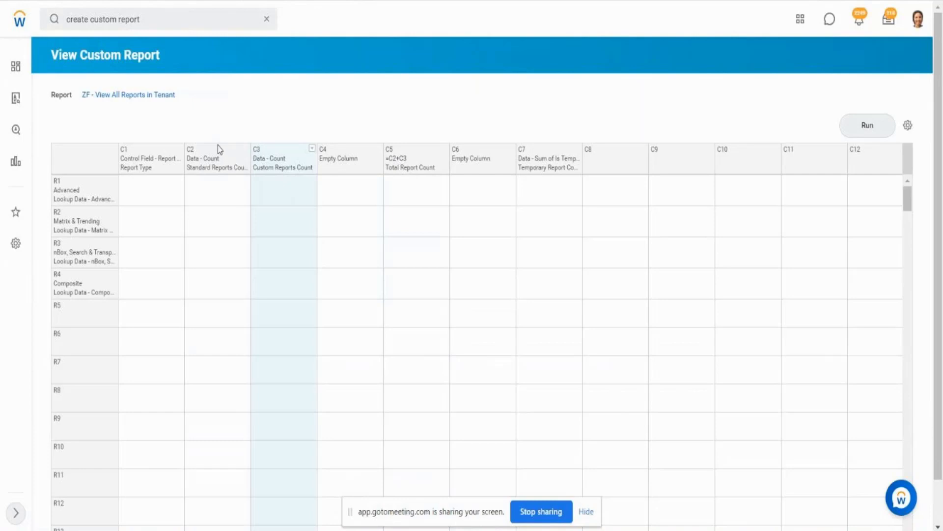
left_click(432, 171)
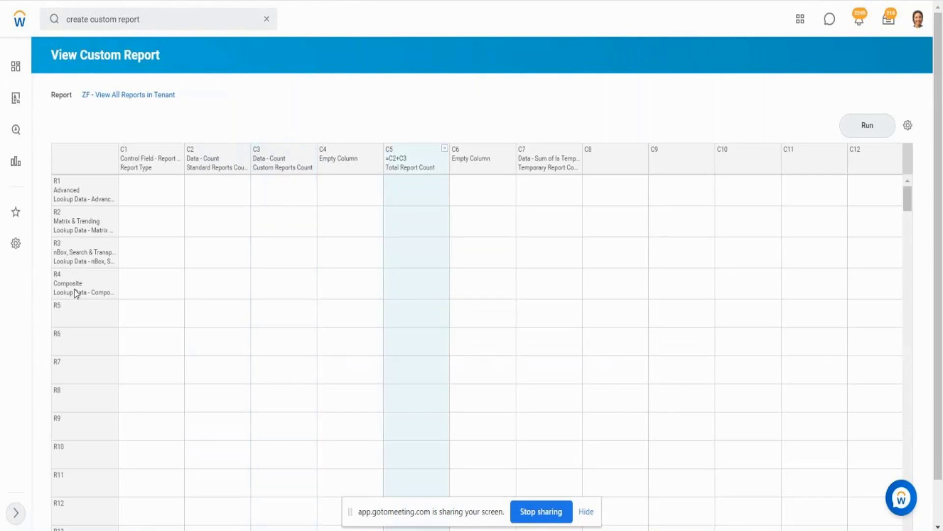
left_click(354, 19)
left_click_drag(55, 259, 235, 243)
key("alt+Tab")
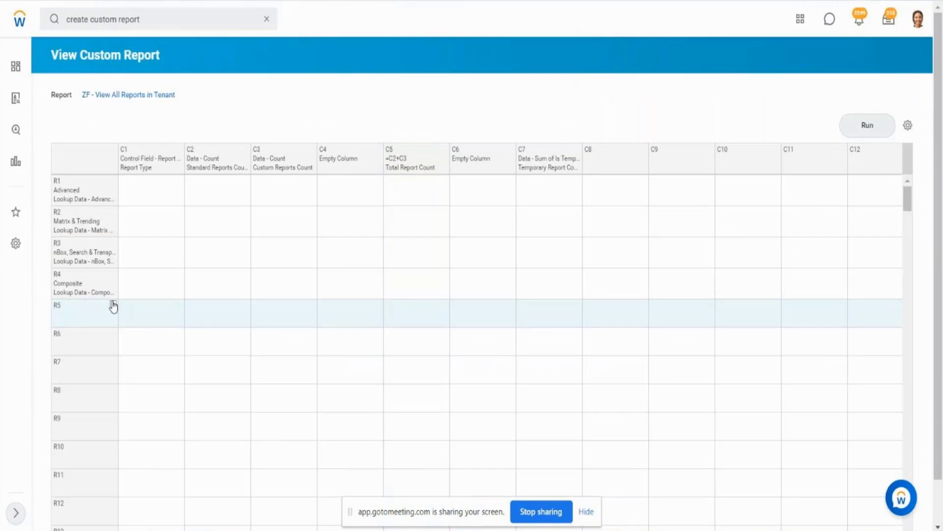
- Define row R5 as an Empty row, keeping the default Row Name
left_click(113, 305)
mouse_move(170, 268)
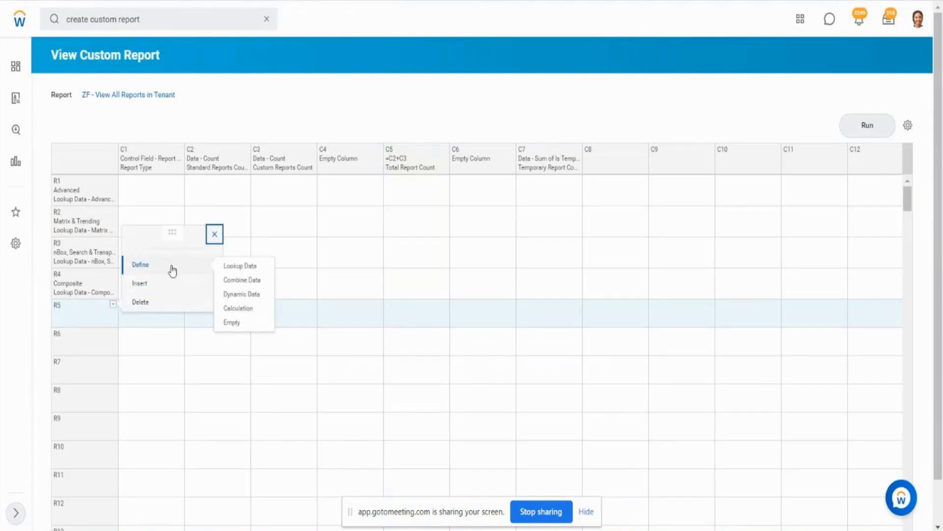
left_click(234, 324)
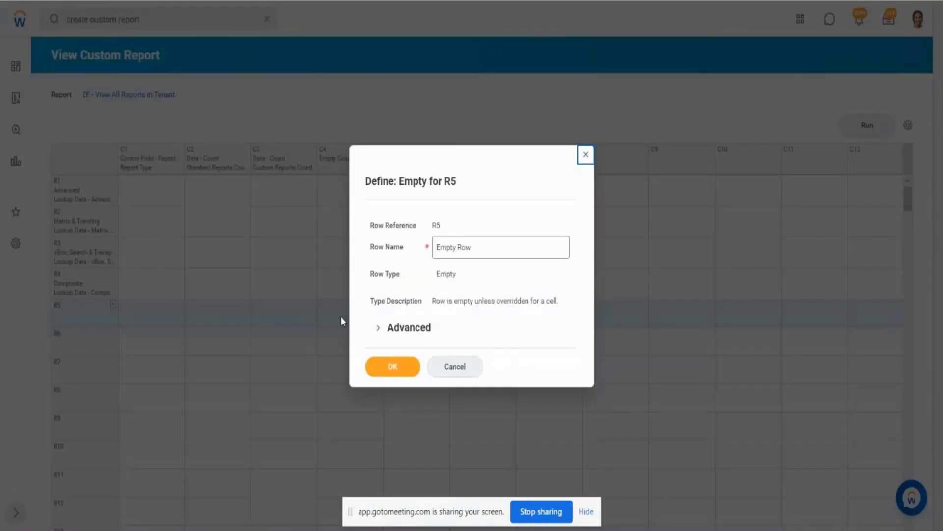
left_click(393, 365)
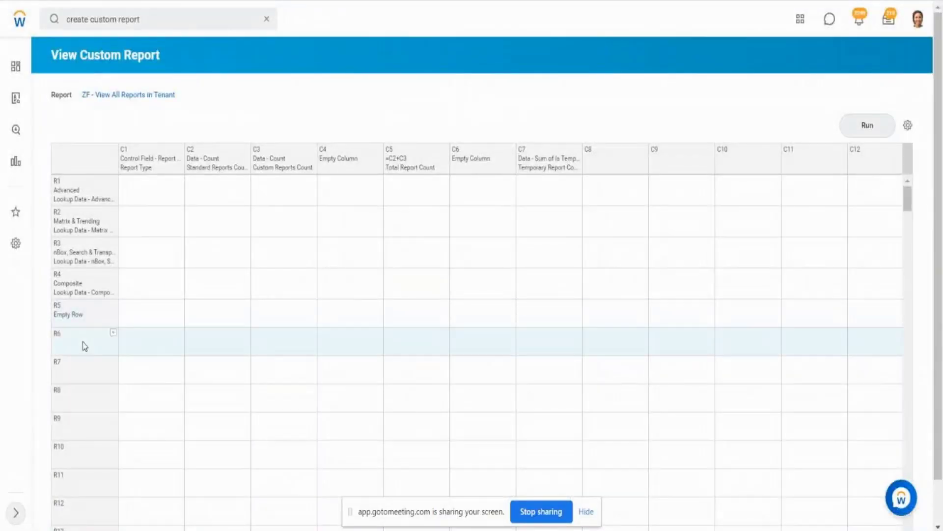
- Define row R6 as a Sum Range calculation from R1 (Advanced) to R4 (Composite)
left_click(114, 338)
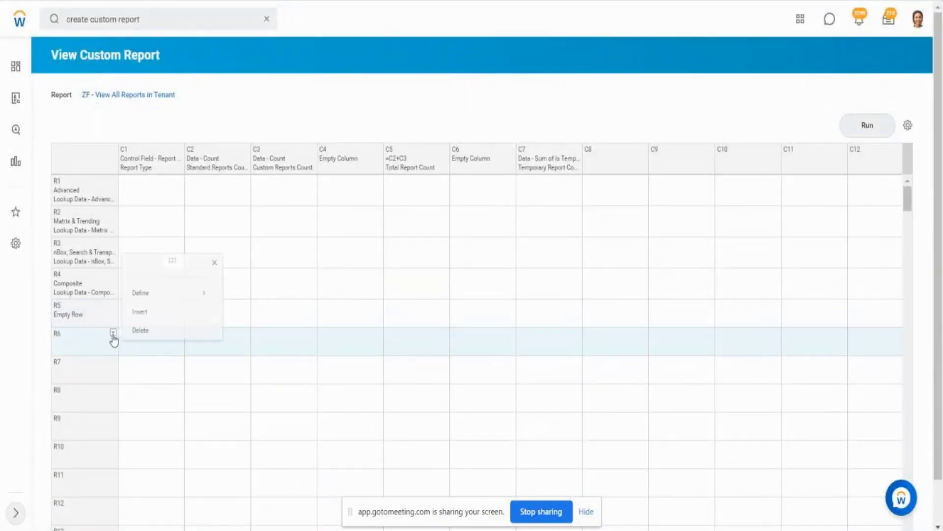
left_click(198, 295)
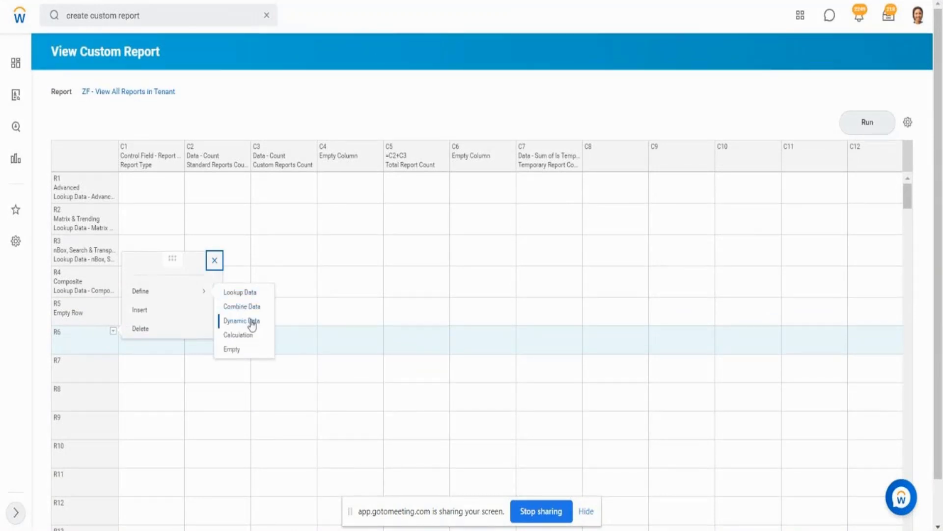
left_click(247, 336)
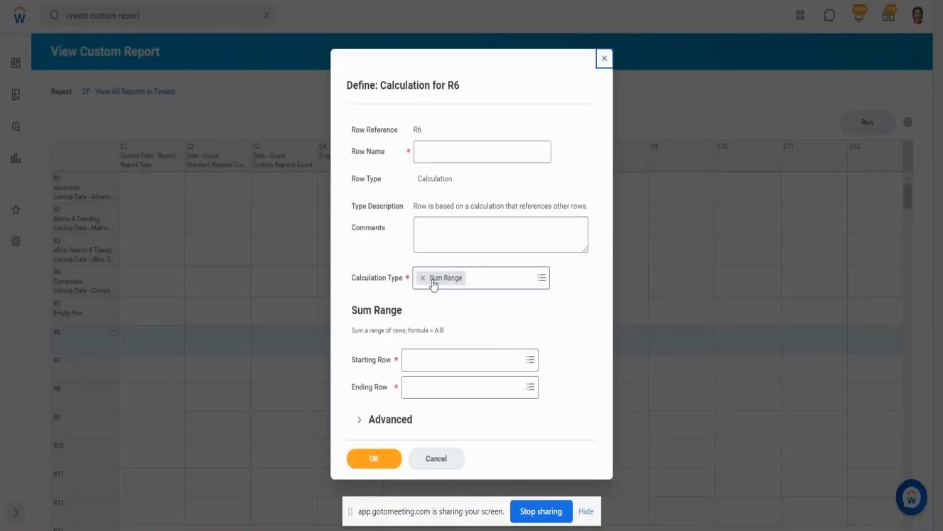
left_click(530, 362)
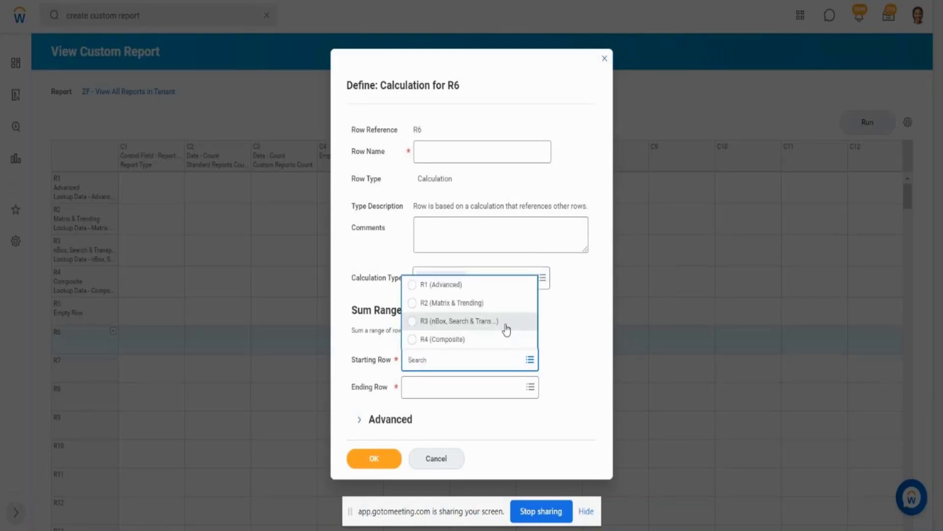
left_click(451, 285)
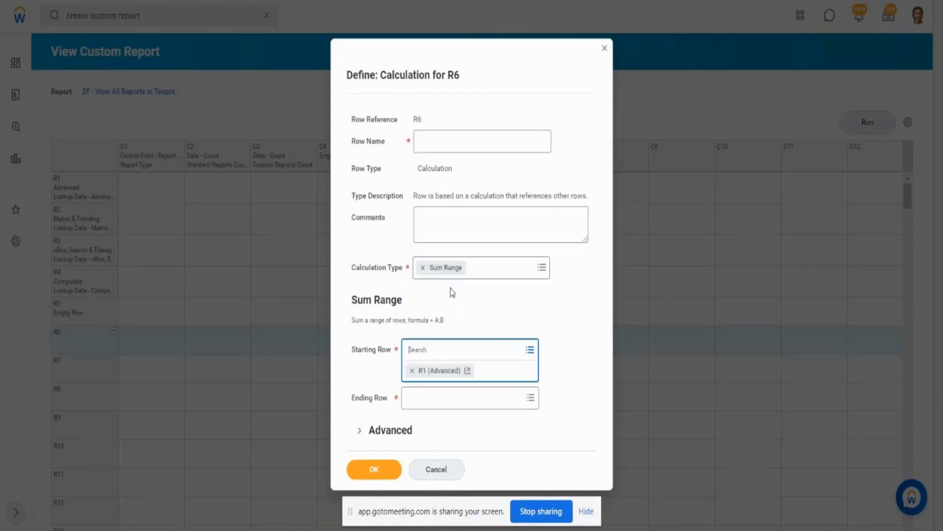
left_click(530, 398)
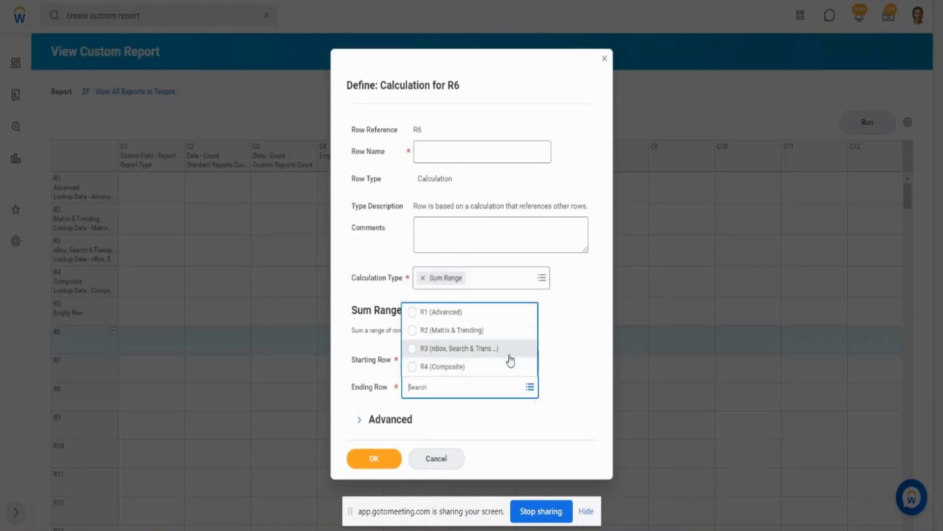
left_click(476, 368)
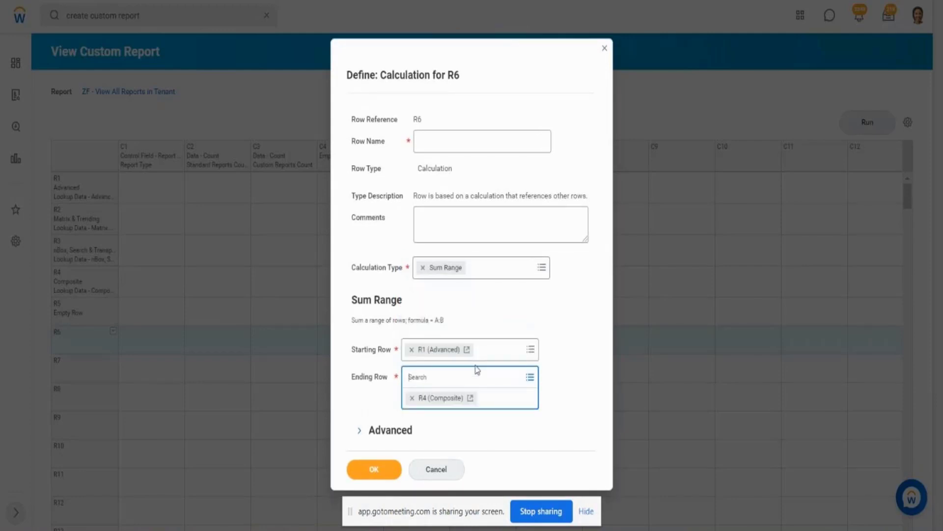
left_click(544, 275)
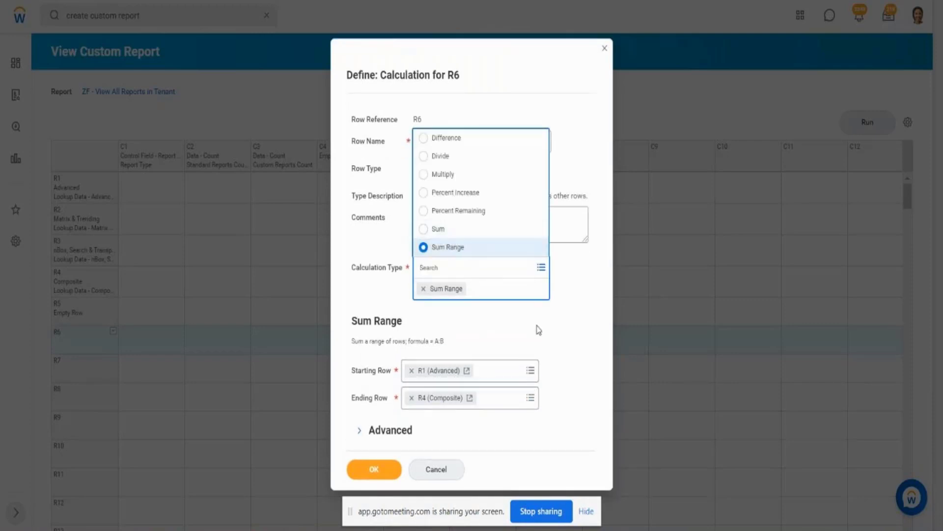
left_click(543, 334)
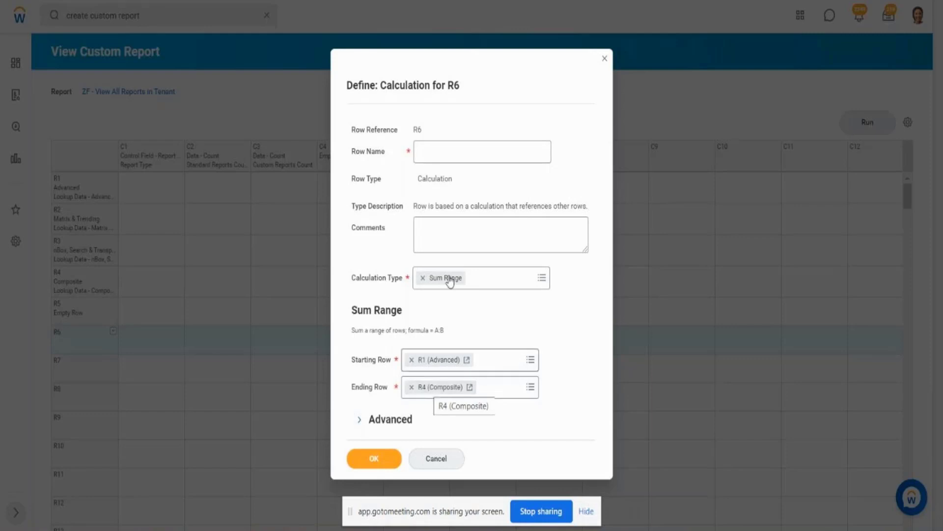
- Enter Total Report Count as row R6's Row Name
left_click(463, 148)
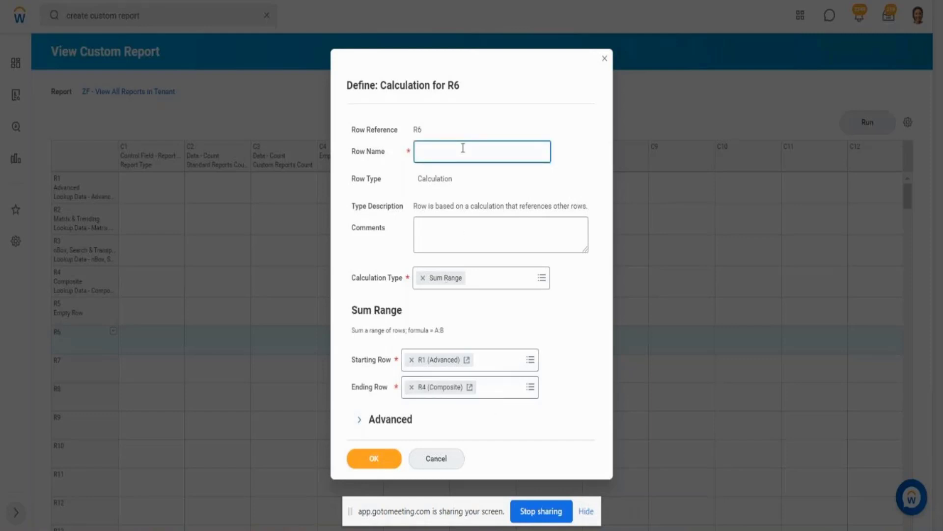
type("Total")
type(" Row")
key("BackSpace")
key("BackSpace")
type("eport Count")
- Apply the Workday style Cash Totals to row R6 and save the calculation row
left_click(359, 422)
left_click(518, 406)
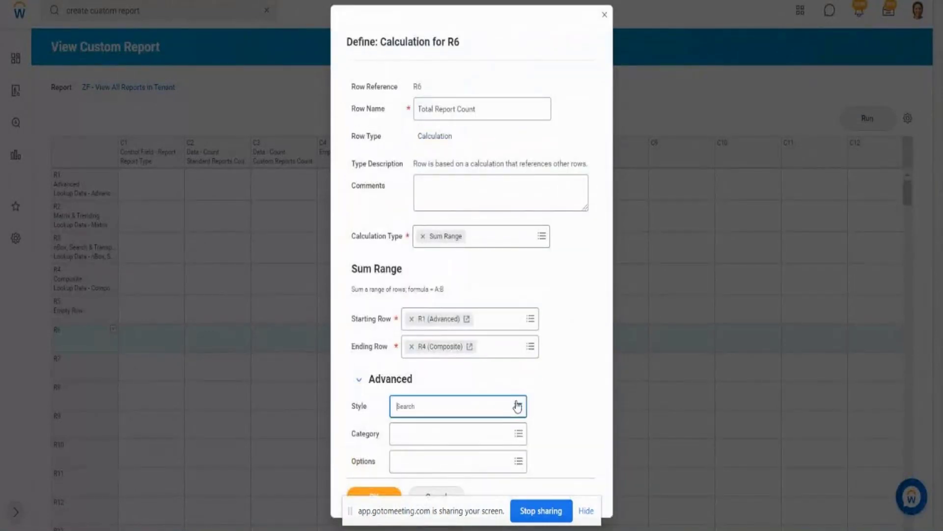
left_click(475, 356)
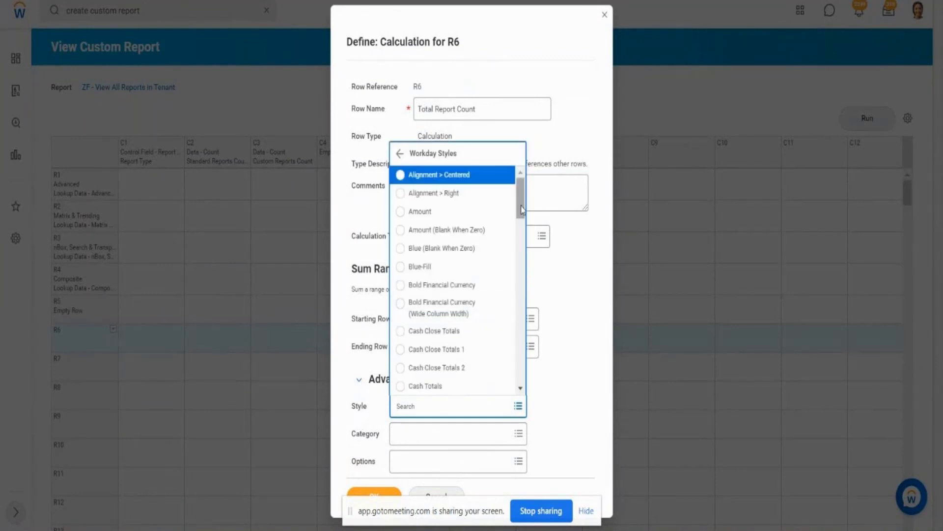
scroll(523, 236, "down", 2)
left_click_drag(522, 236, 522, 239)
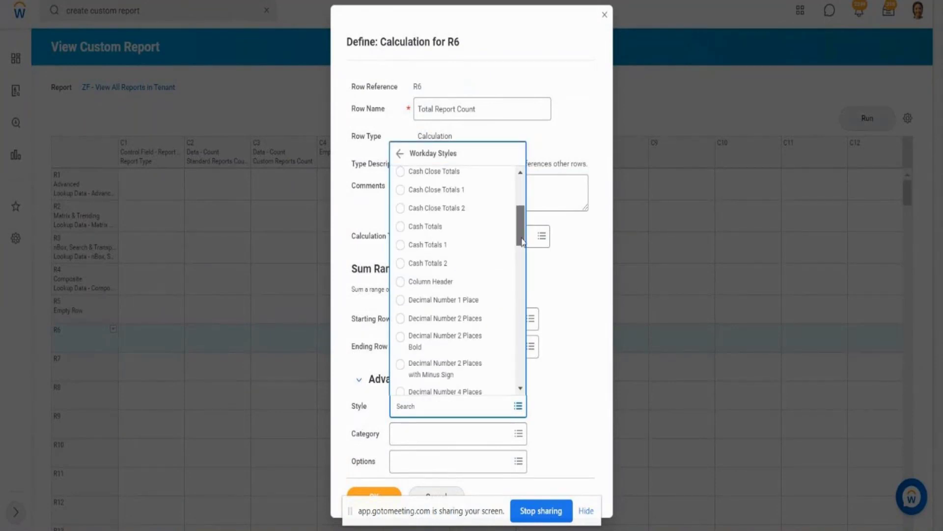
left_click(435, 231)
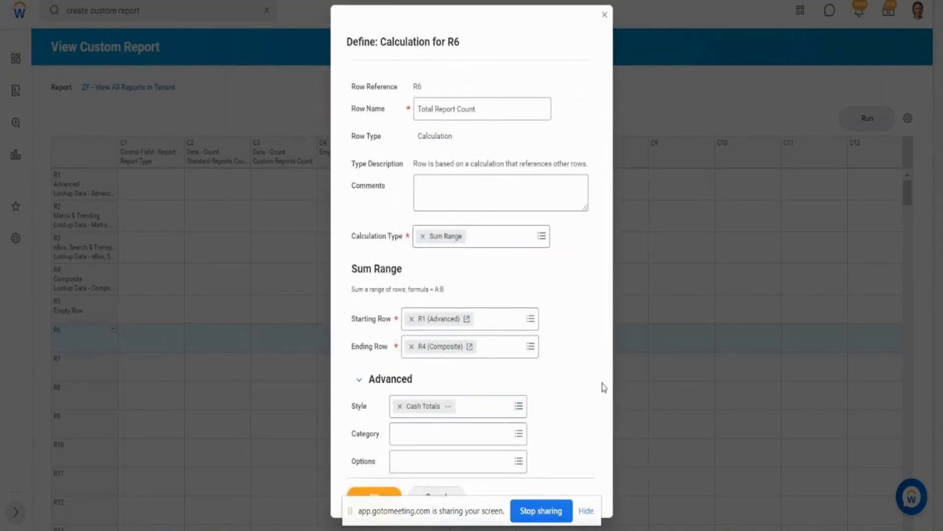
left_click(364, 495)
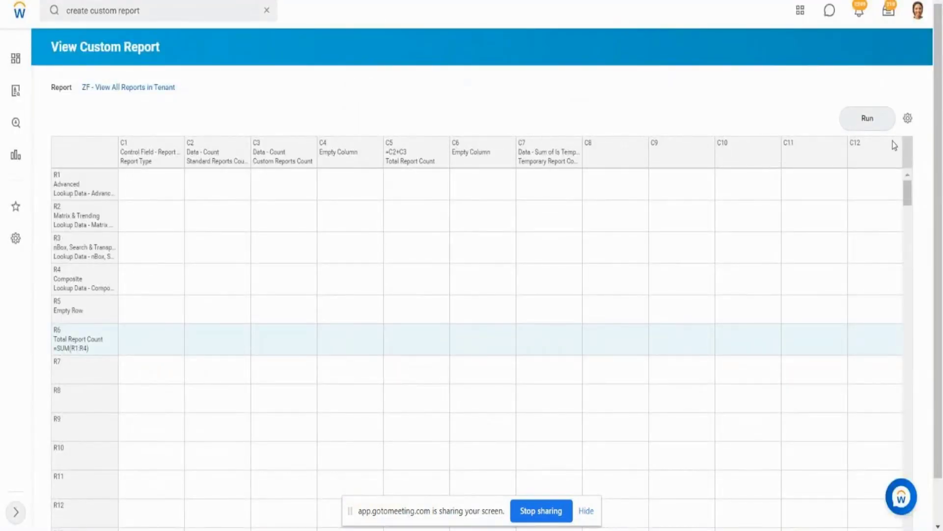
- Run the report, check the total row, and drill into the Composite row's Standard Reports Count
left_click(877, 122)
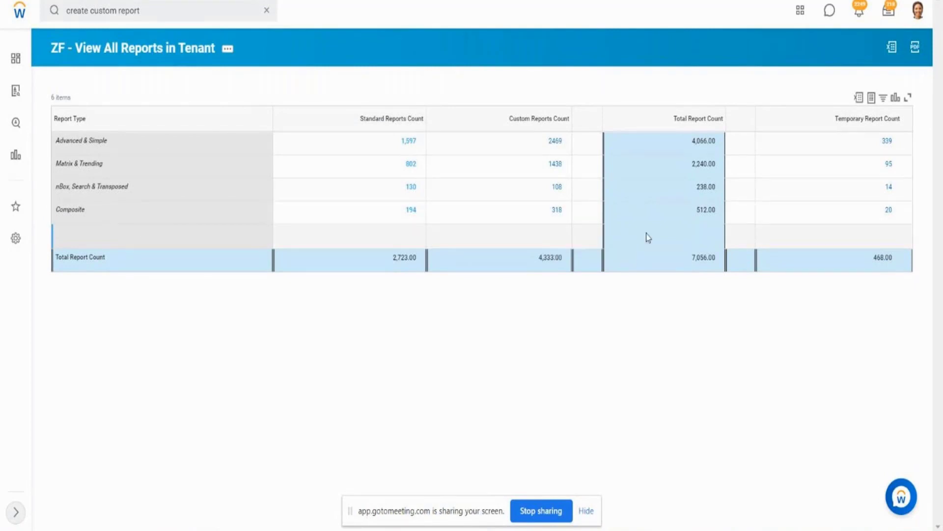
left_click(412, 211)
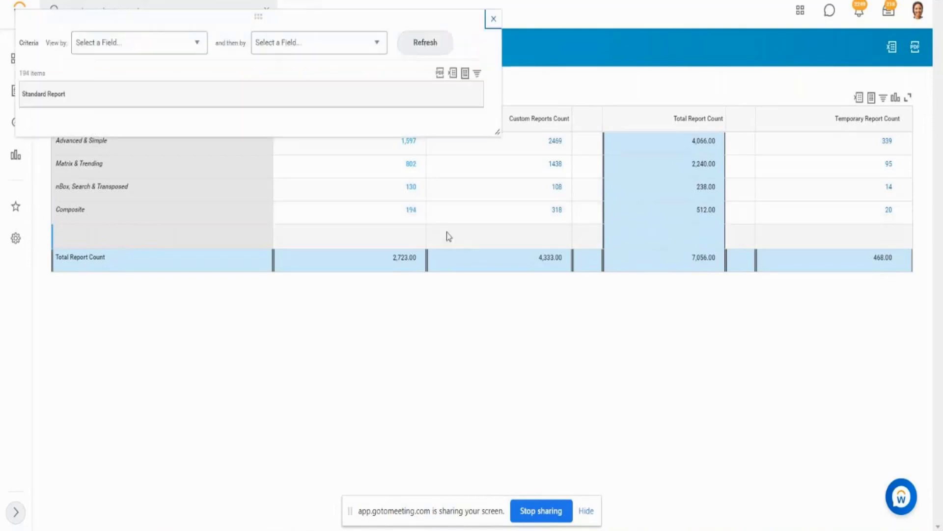
left_click(493, 21)
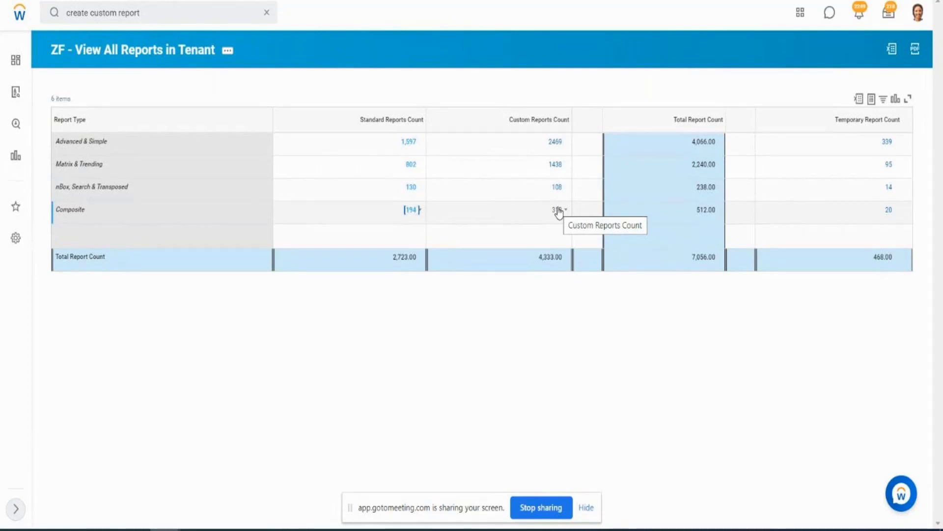
- Return to the report layout and examine the options for empty row R5 and its cell in column C2
left_click(188, 57)
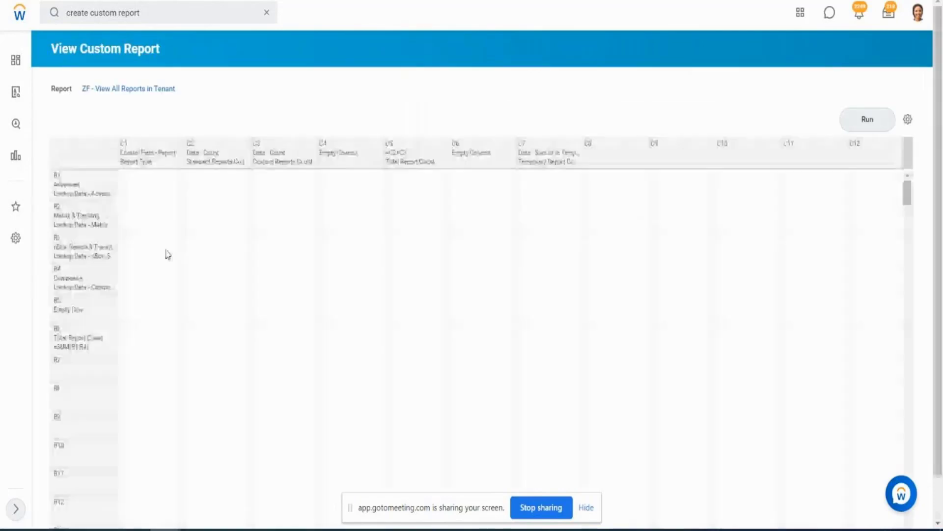
left_click(95, 306)
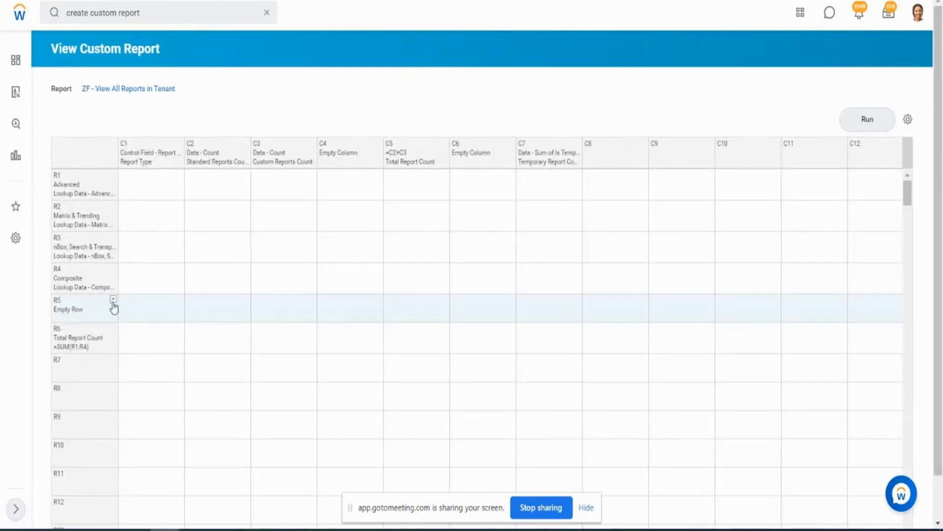
left_click(113, 301)
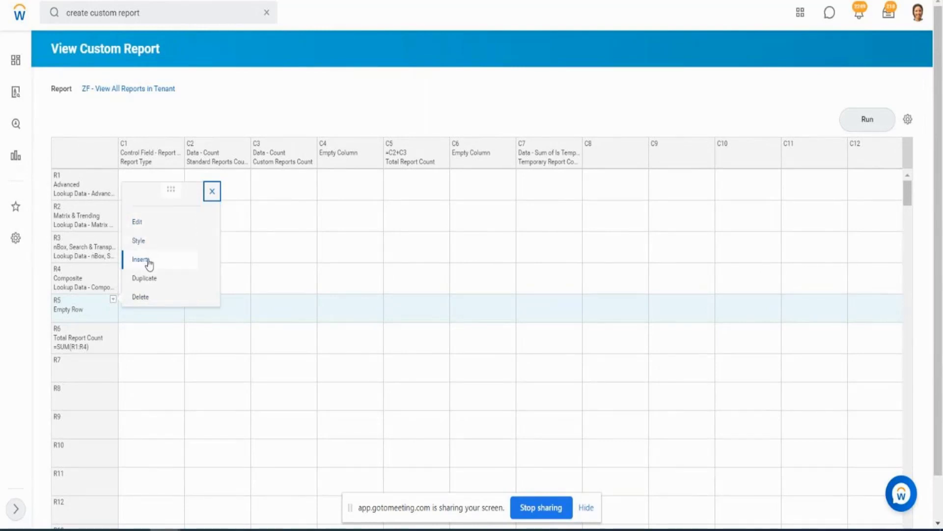
left_click(158, 311)
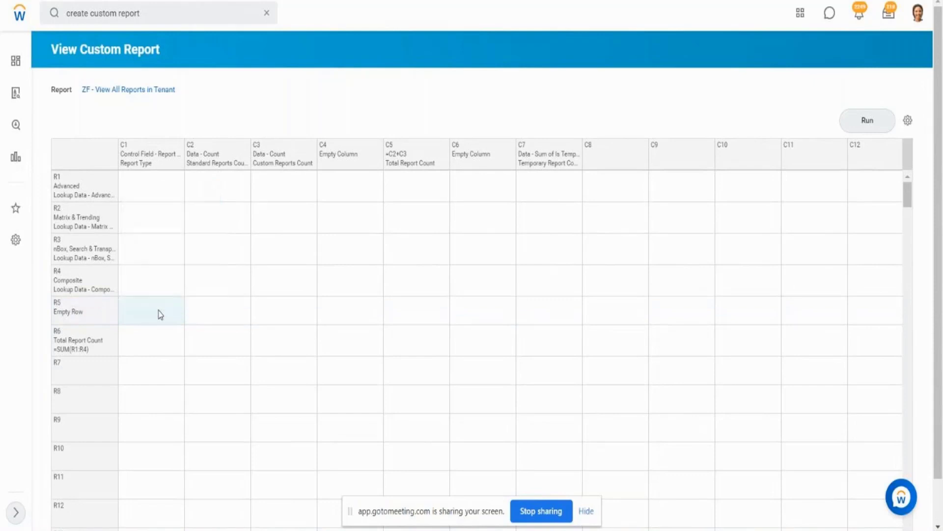
left_click(213, 308)
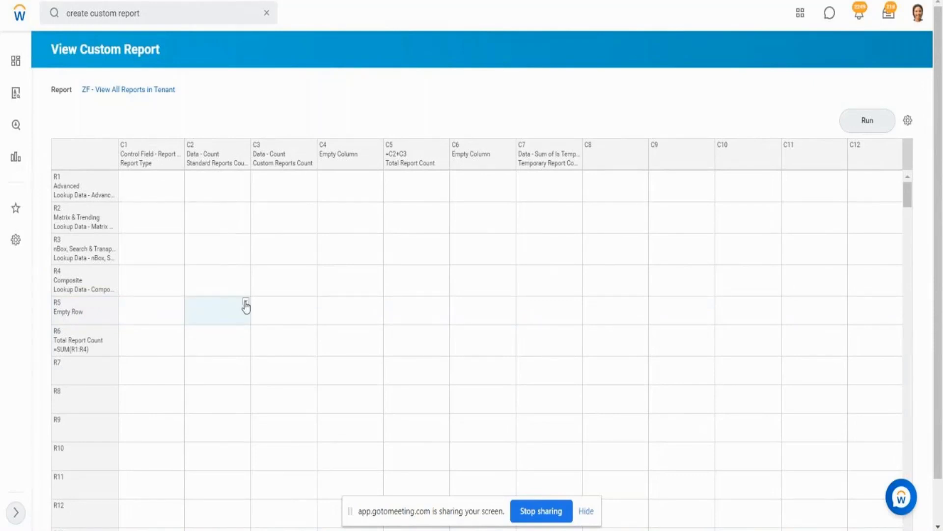
left_click(246, 302)
mouse_move(298, 269)
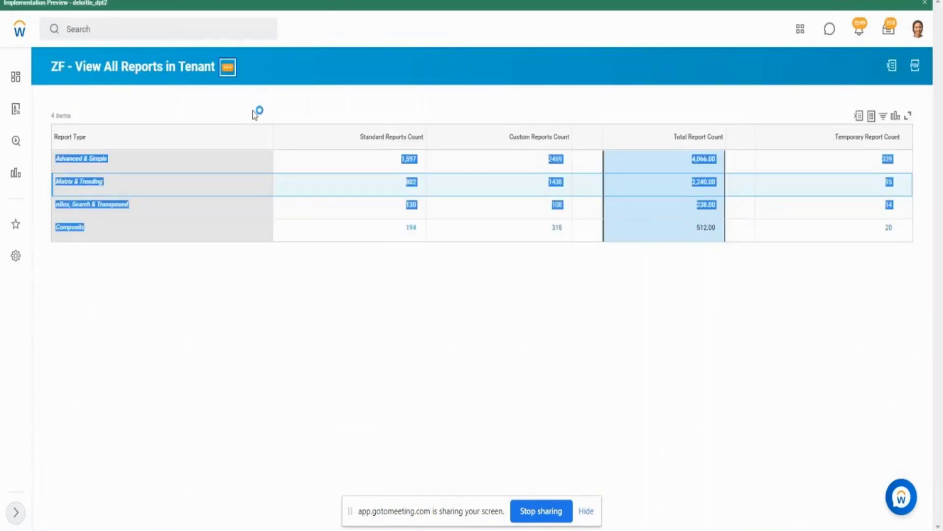
- Rerun ZF - View All Reports in Tenant, check the blank row above the total row, and return to the layout
mouse_move(252, 106)
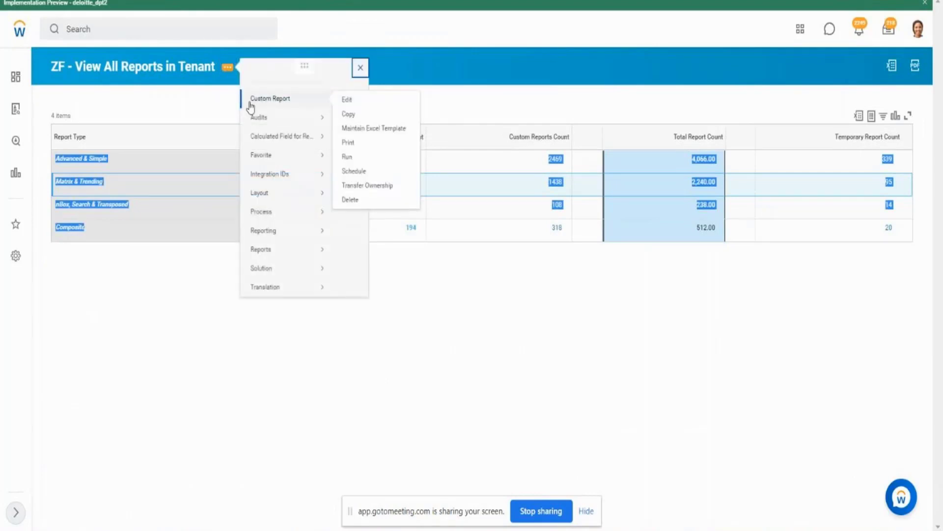
left_click(346, 158)
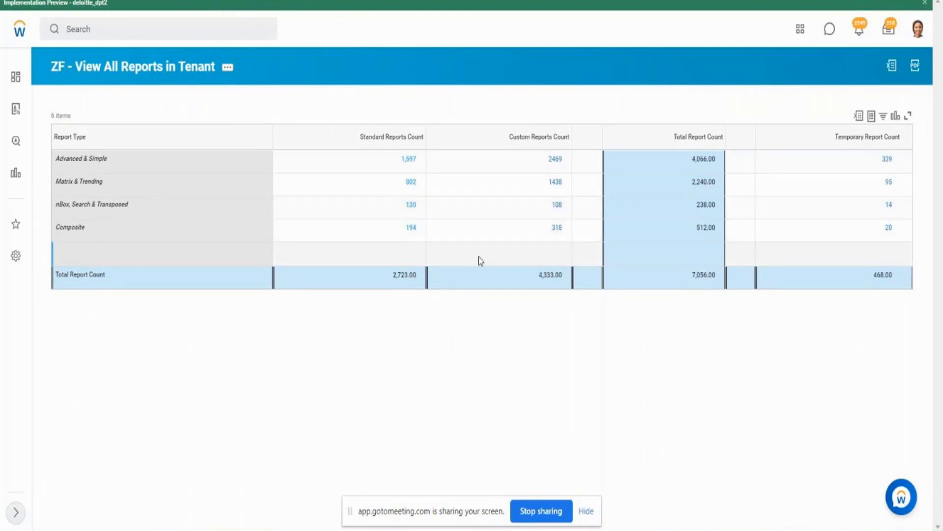
key("alt+Tab")
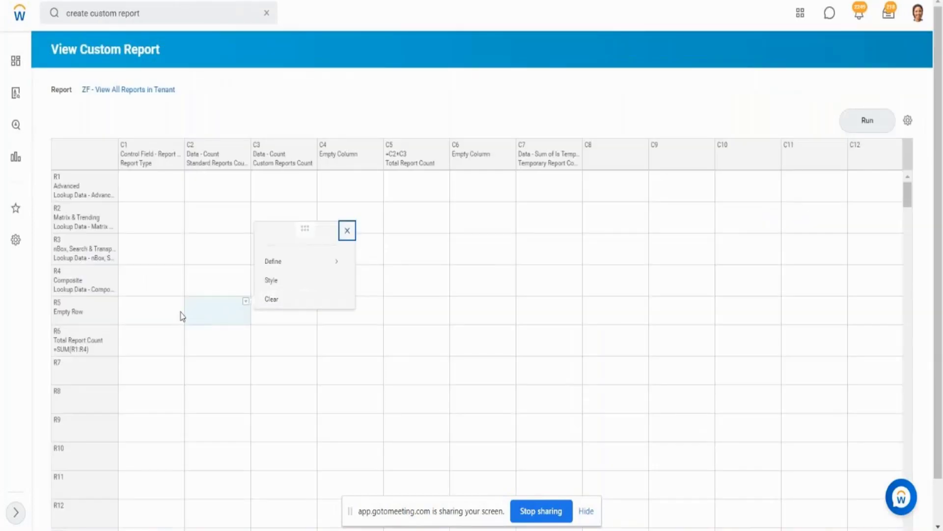
- Open a Conditional Format definition for the cell at row R5 (Empty Row) and column C2 (Standard Reports Count)
left_click(98, 311)
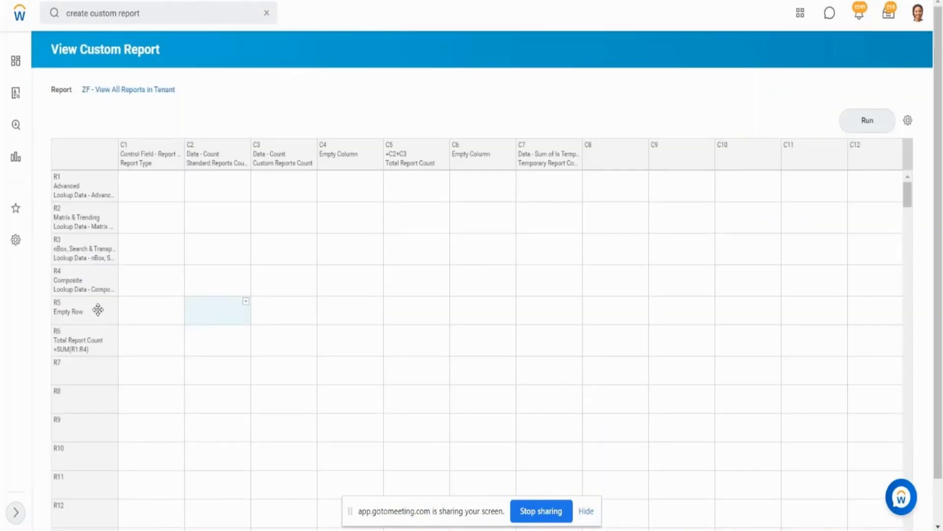
left_click(205, 314)
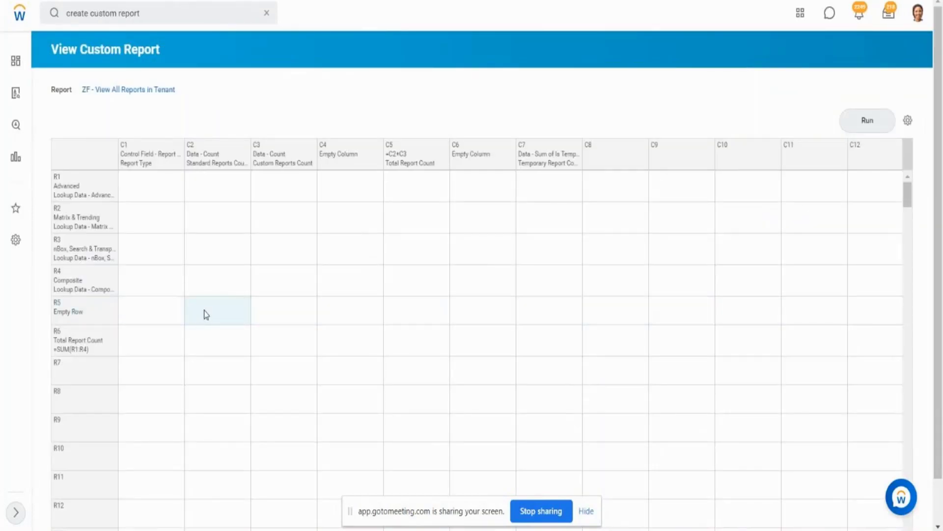
left_click(246, 302)
mouse_move(328, 264)
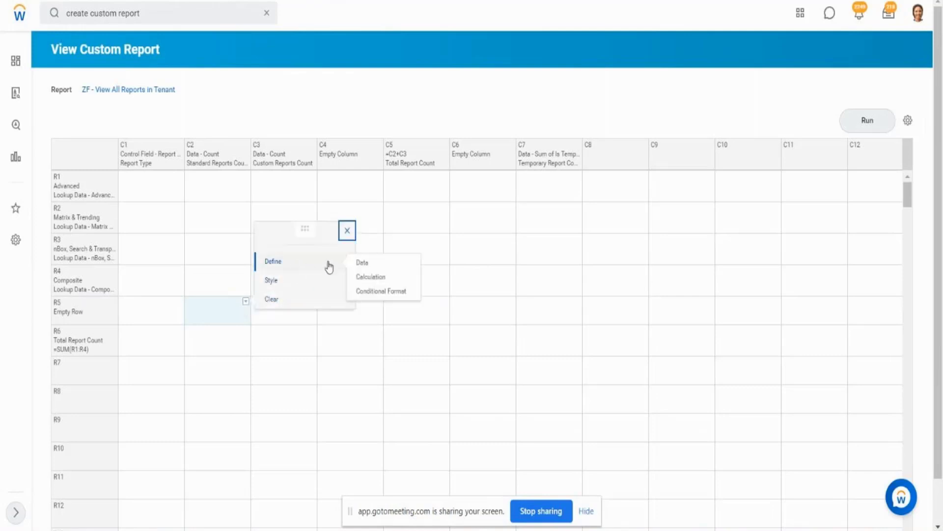
left_click(376, 291)
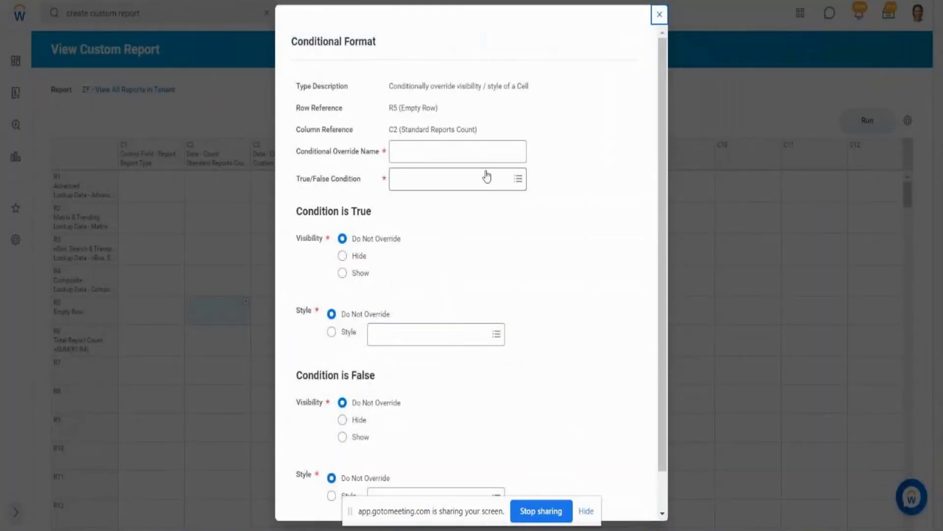
- Look for existing override conditions and start creating a new one for the True/False Condition
left_click(459, 183)
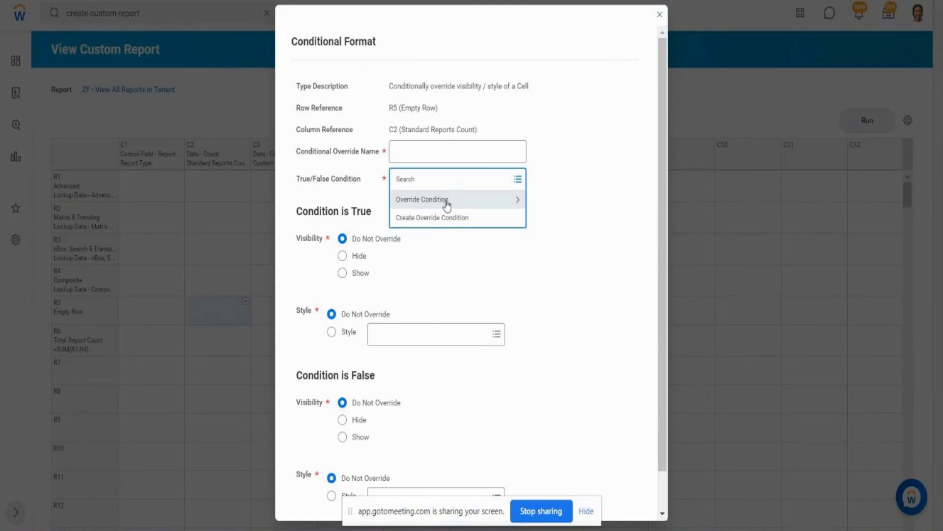
left_click(447, 206)
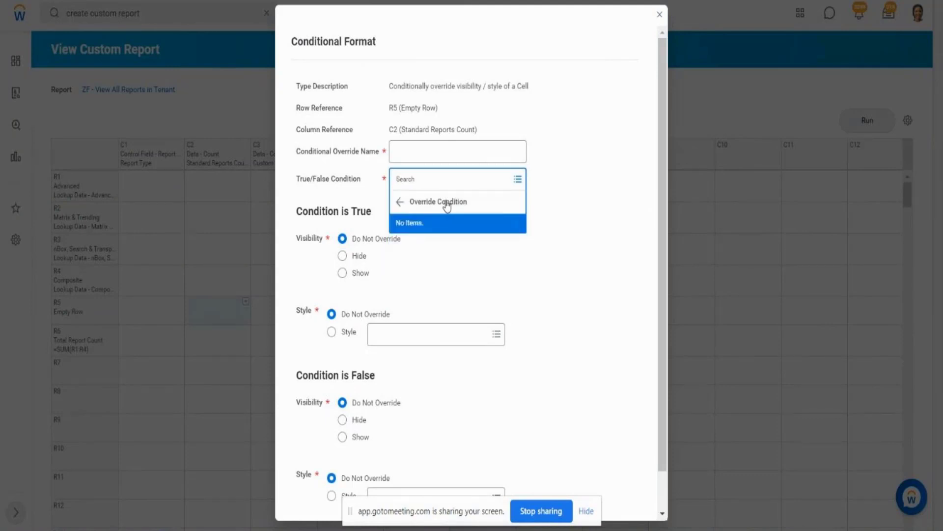
left_click(400, 202)
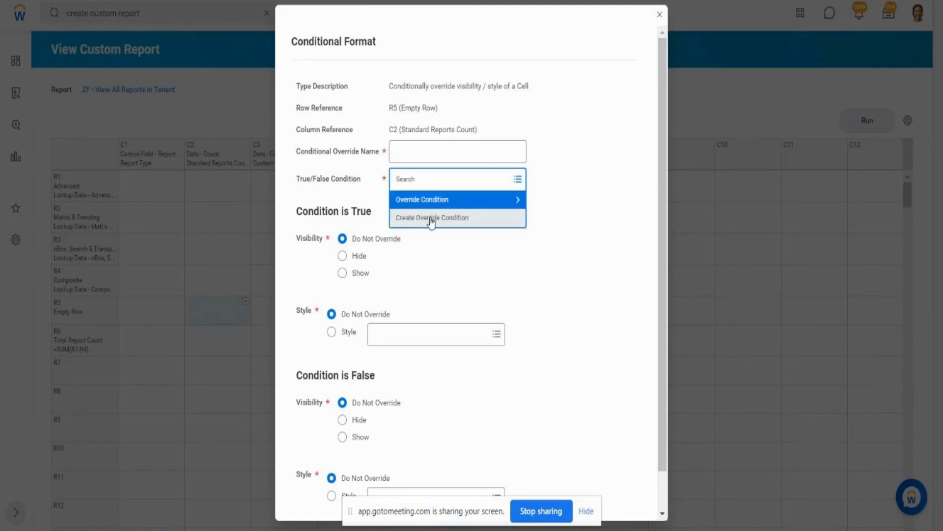
left_click(430, 219)
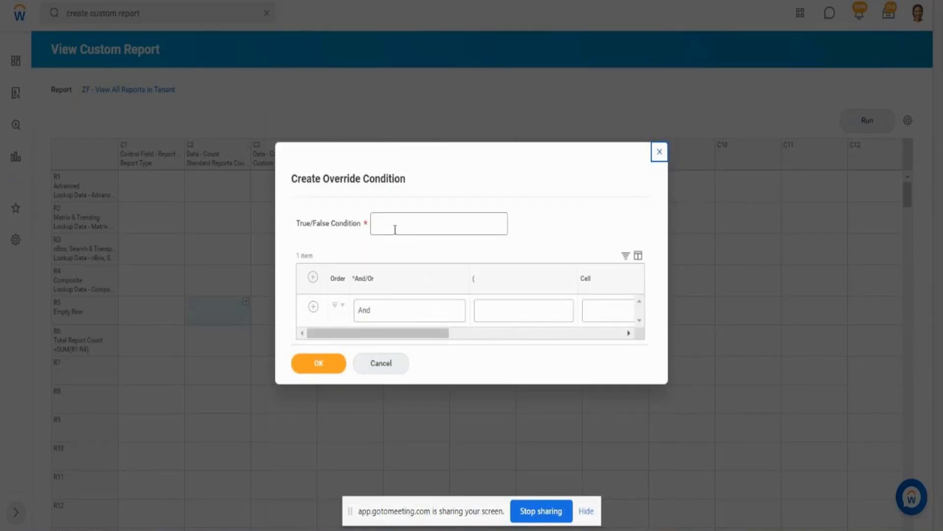
- Browse the available cells and choose R4C2 (Composite) (Standard Reports Count) as the override condition's Cell
left_click_drag(446, 334, 522, 326)
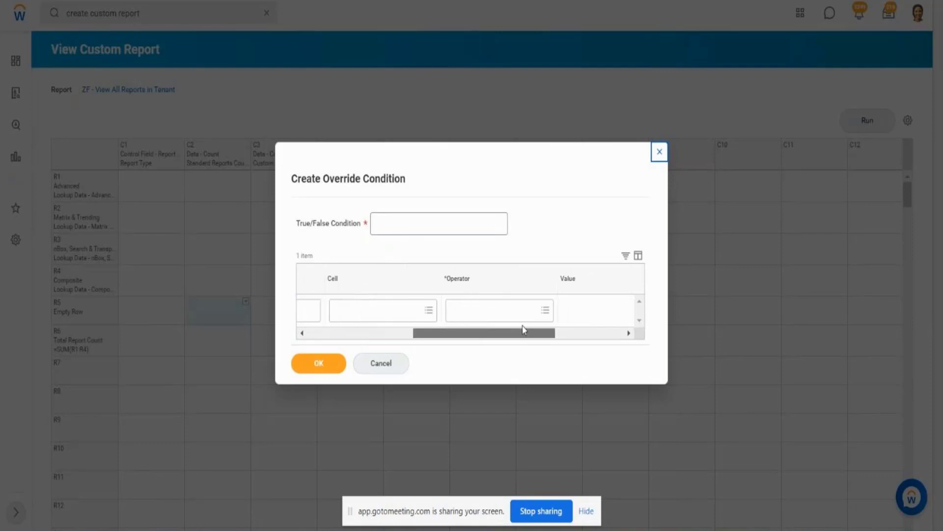
left_click_drag(423, 340, 382, 343)
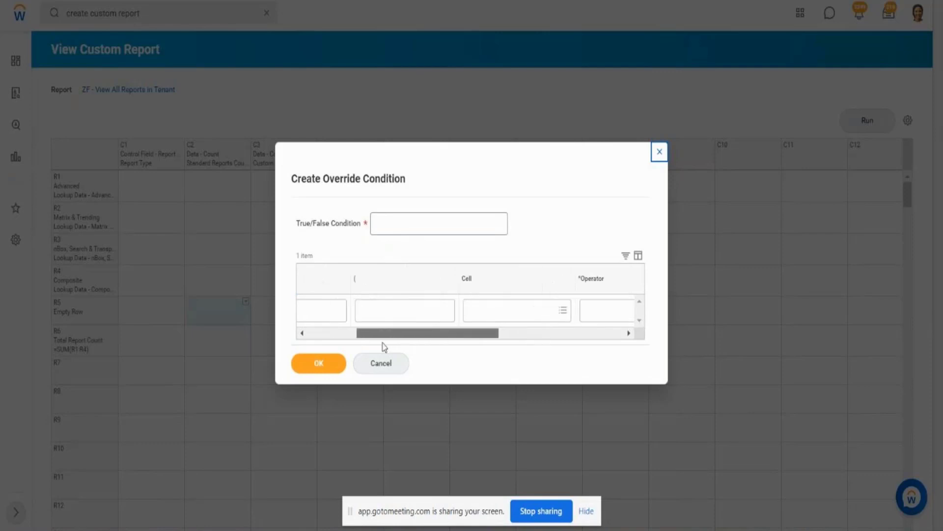
left_click(568, 317)
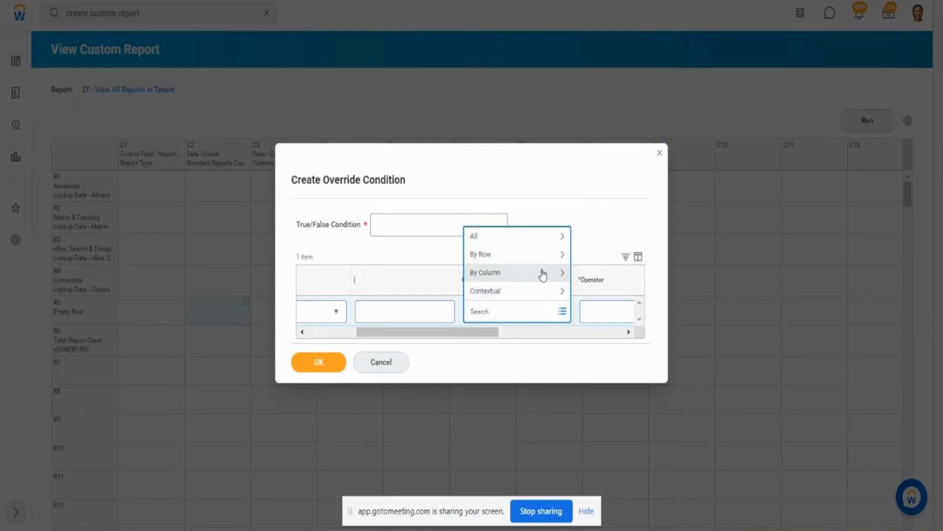
left_click(558, 236)
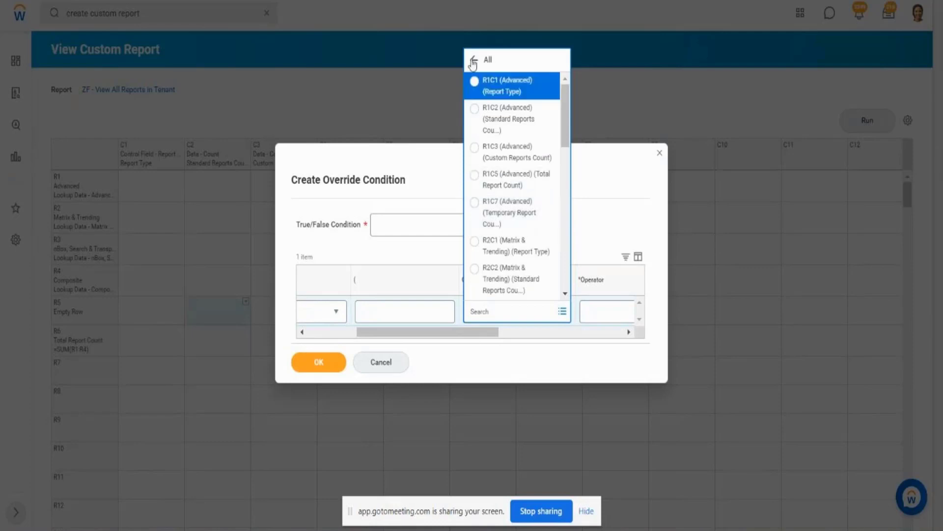
left_click(473, 59)
left_click(498, 259)
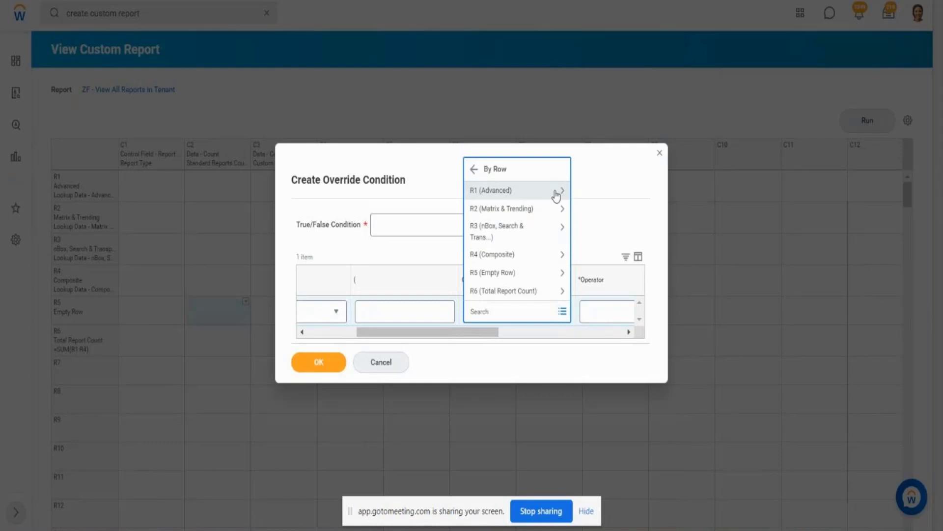
left_click(556, 195)
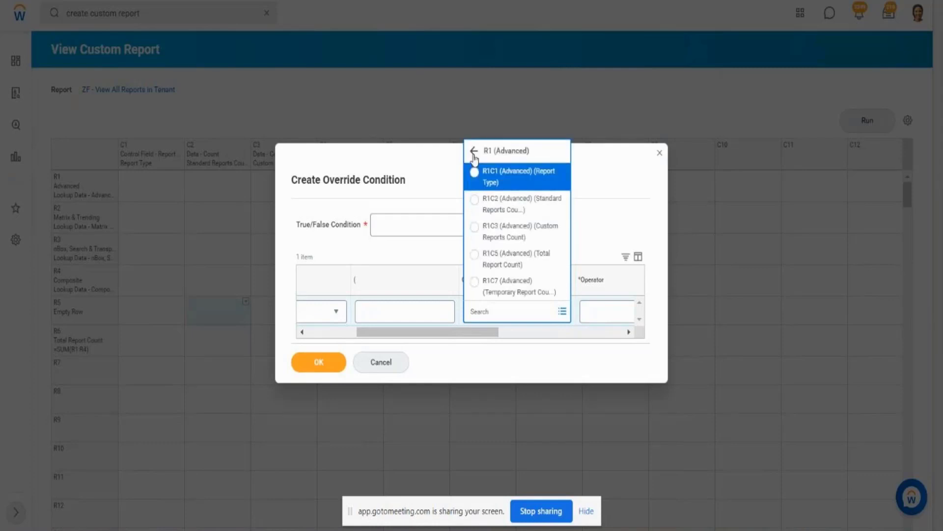
left_click(474, 152)
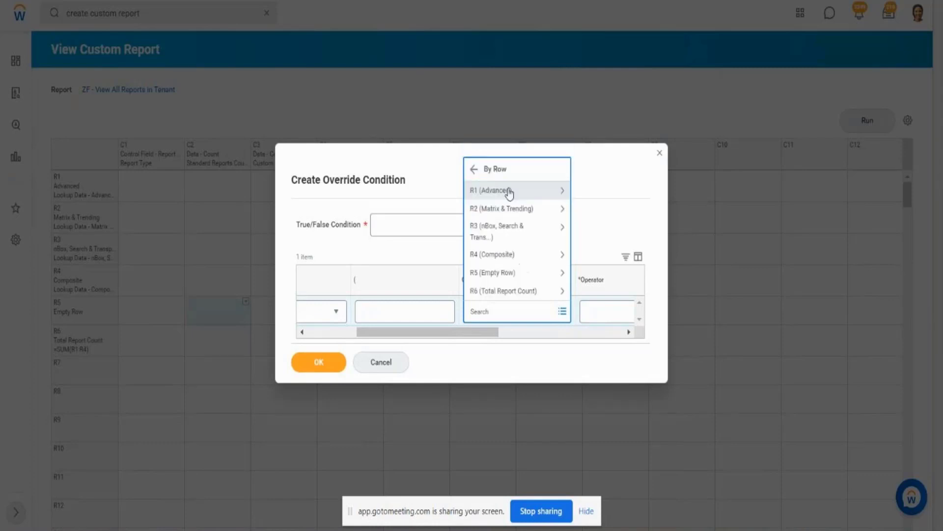
left_click(474, 169)
left_click(511, 274)
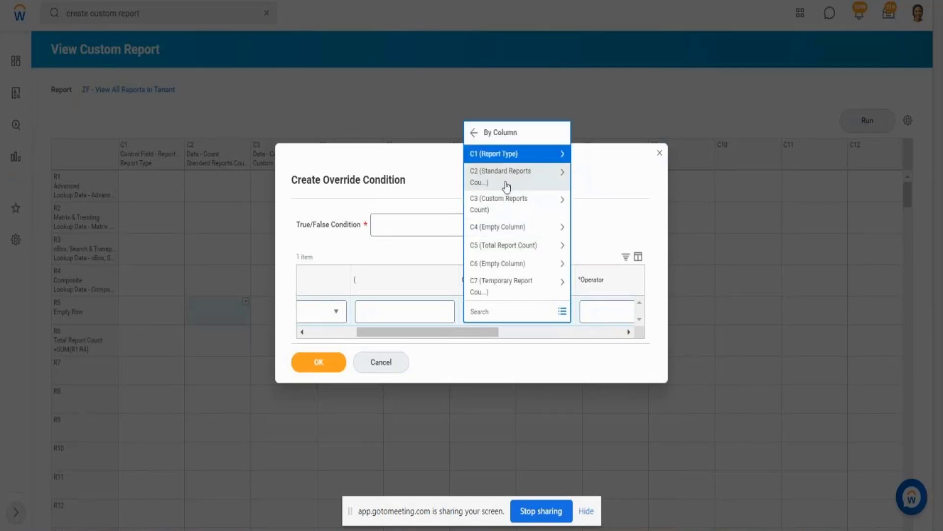
left_click(529, 180)
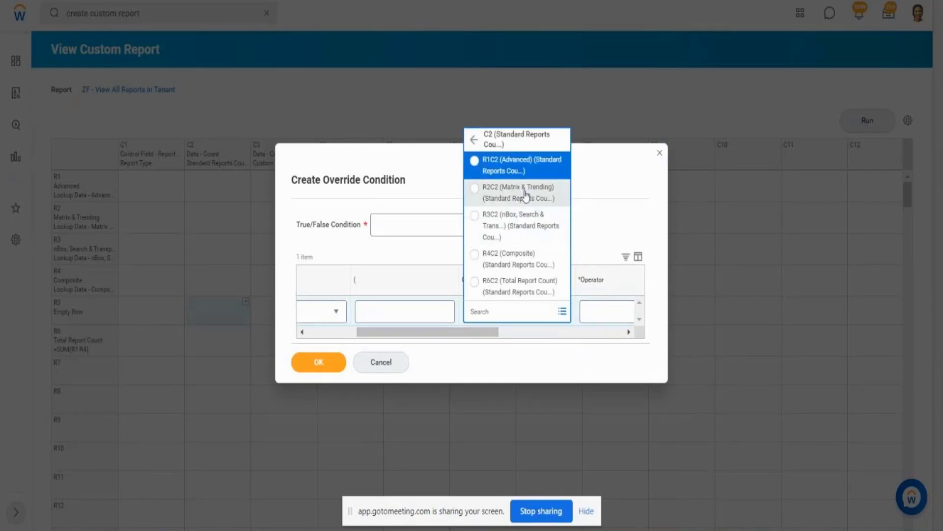
left_click(499, 260)
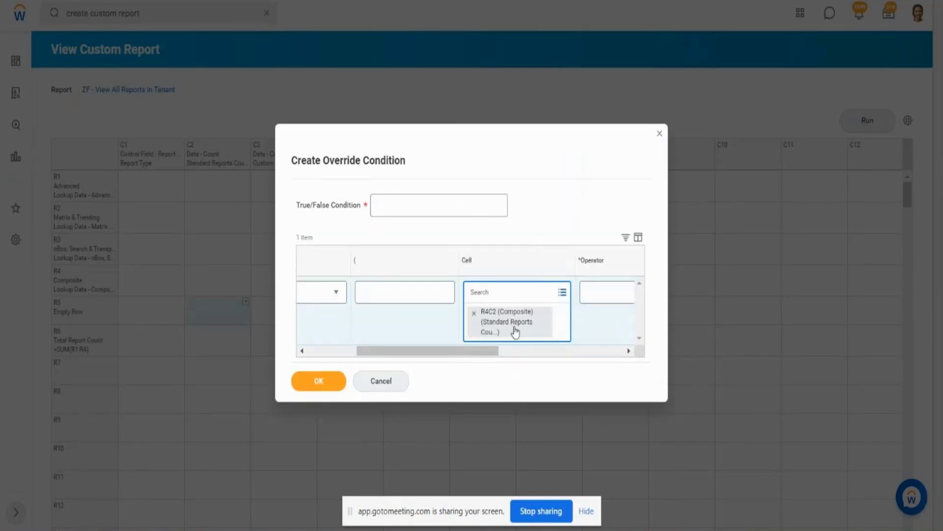
- Set the override condition's Operator to greater than
left_click_drag(489, 346, 555, 348)
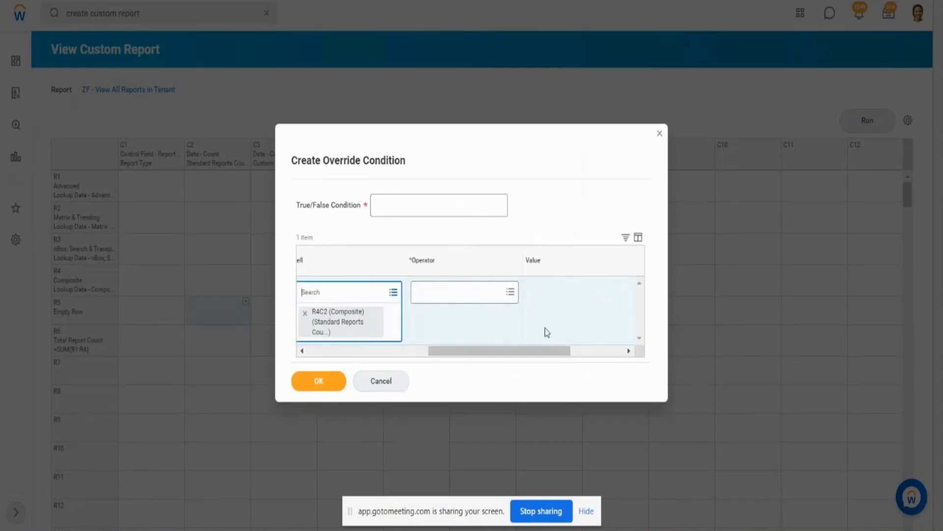
left_click(510, 293)
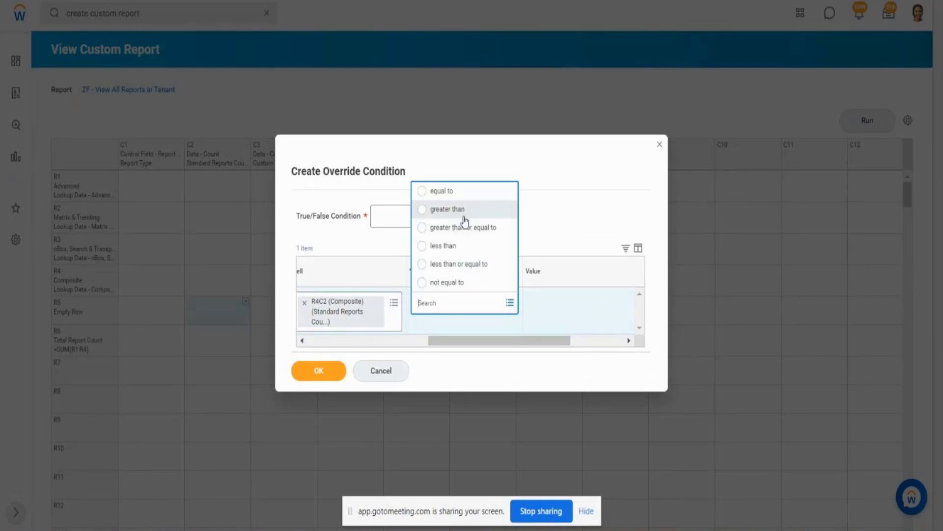
left_click(465, 223)
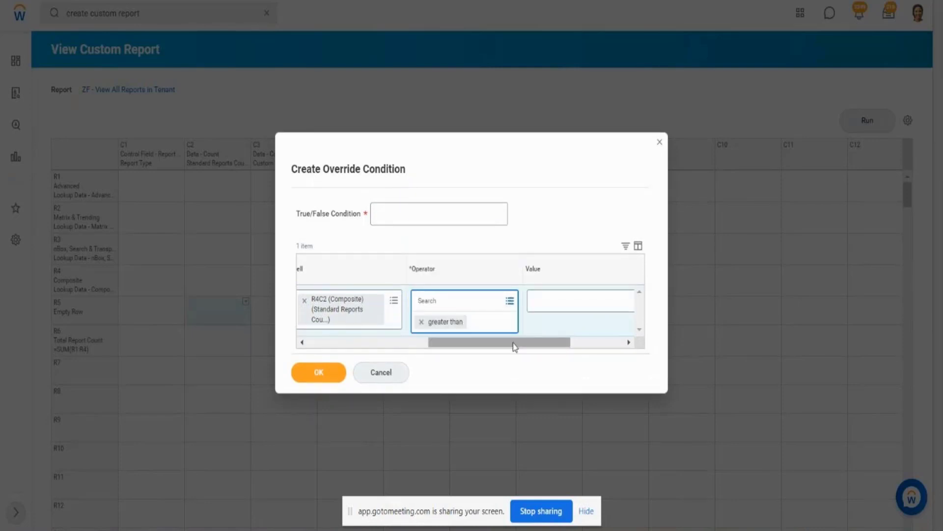
- Name the True/False Condition Composite Report Count is > than 0 and save the override condition
left_click_drag(513, 343, 390, 347)
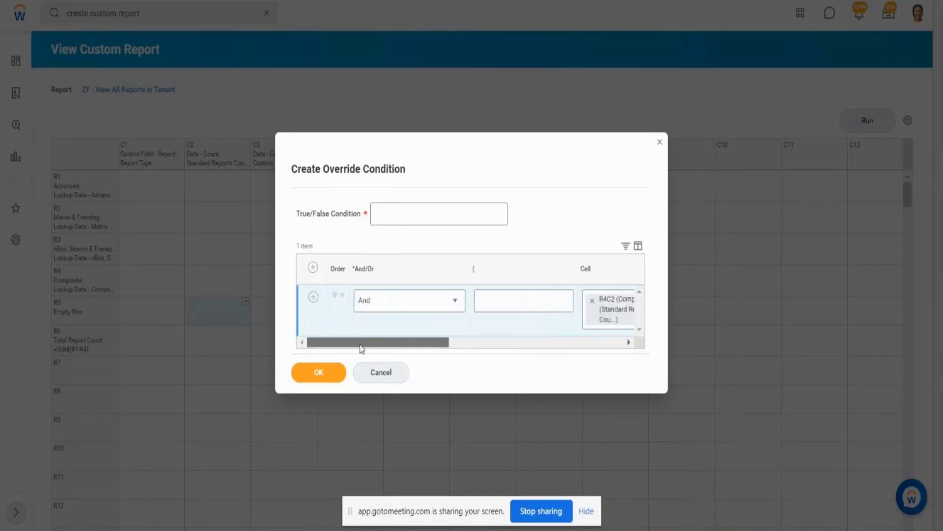
left_click(417, 211)
type("Comp")
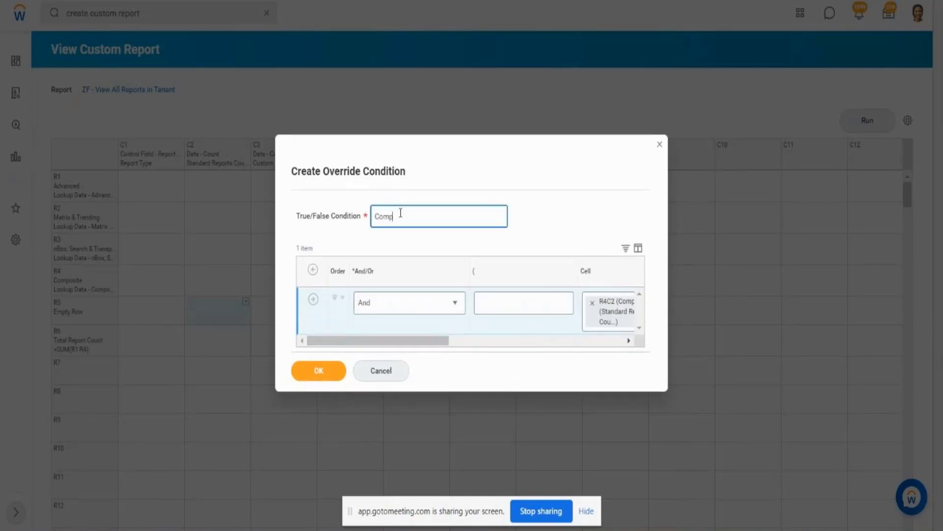
type("osite Report Count is > than 0")
left_click(322, 373)
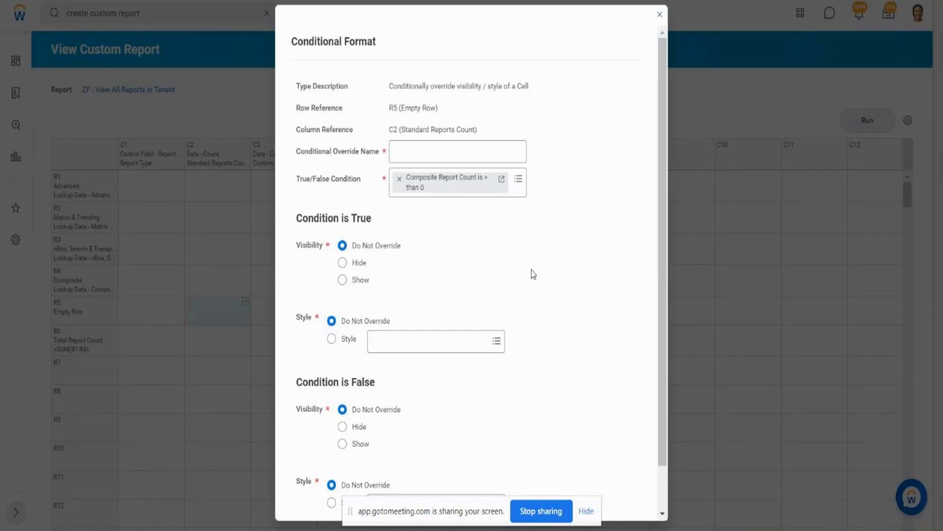
- Set the Condition is True style to the Workday style Grey Bold Underline
left_click_drag(665, 279, 671, 329)
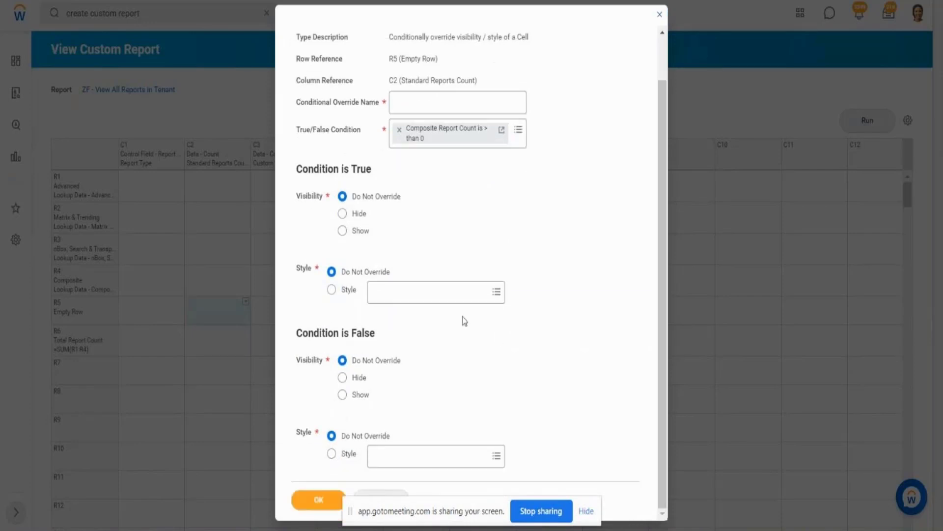
left_click(427, 293)
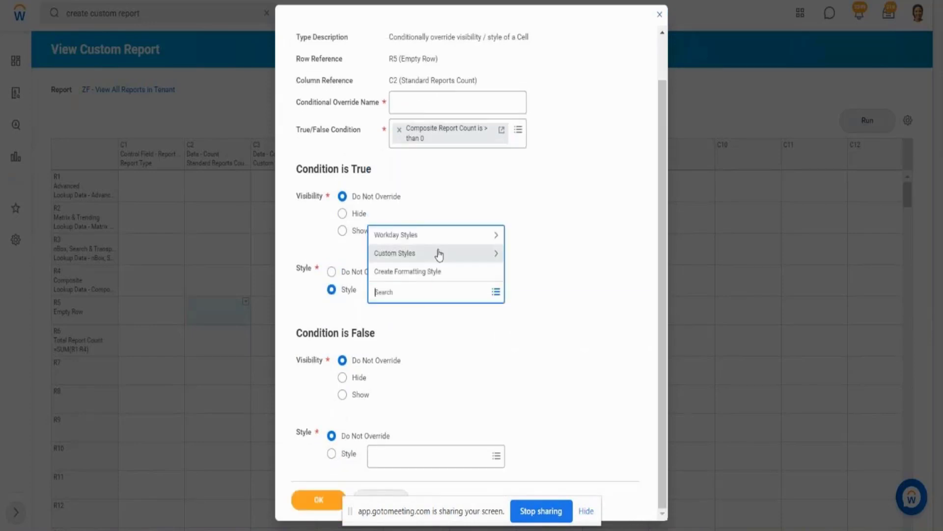
left_click(429, 239)
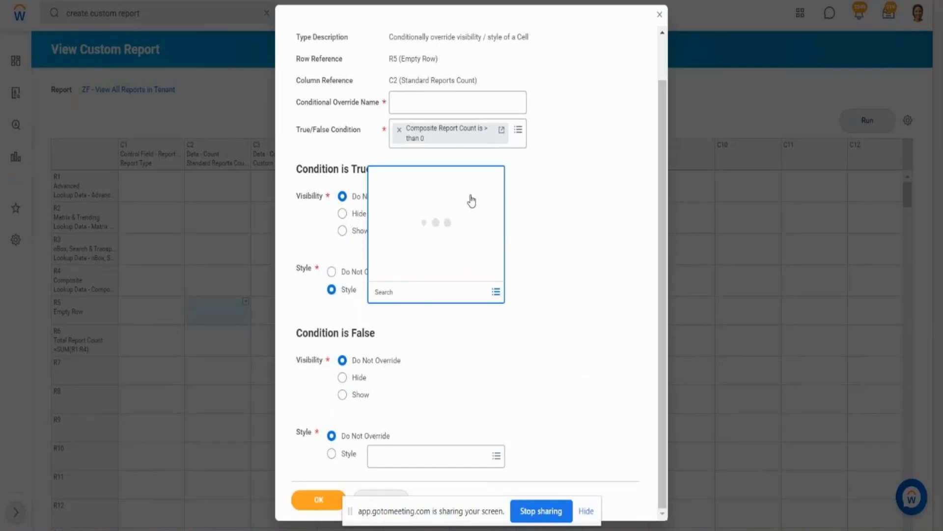
left_click_drag(499, 97, 504, 217)
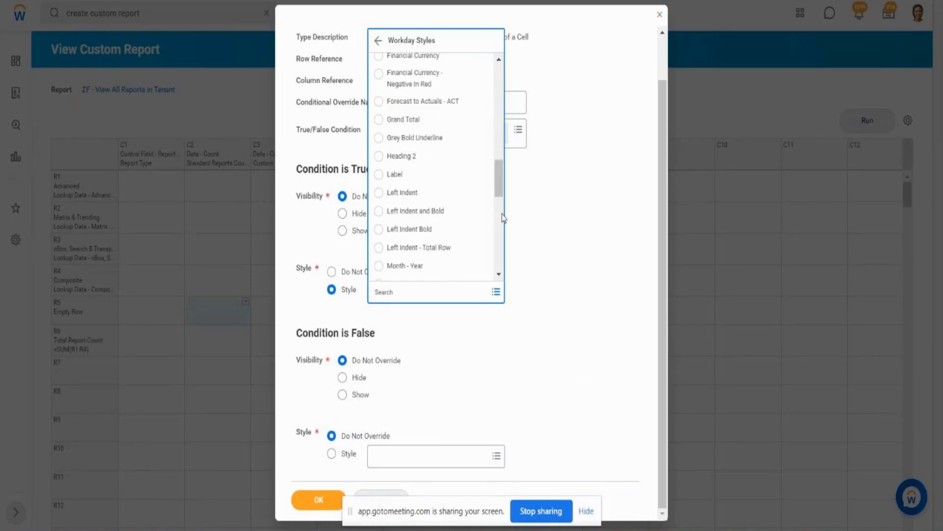
left_click(426, 138)
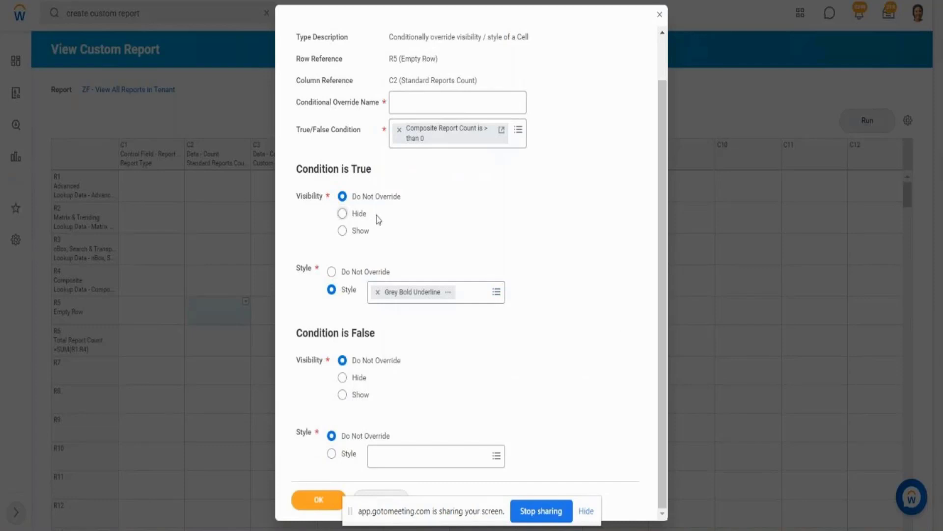
- Name the conditional override Comp Report count is > 0
left_click(423, 104)
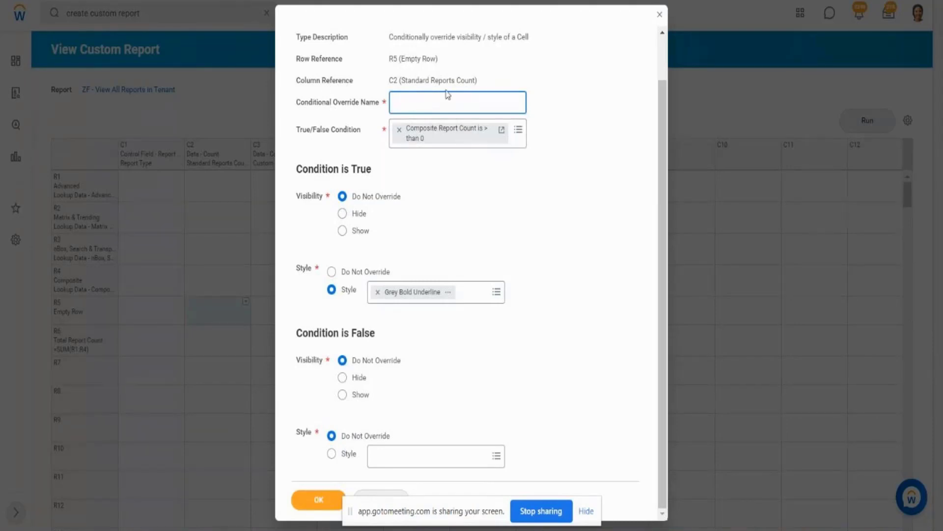
type("Comp Report count is")
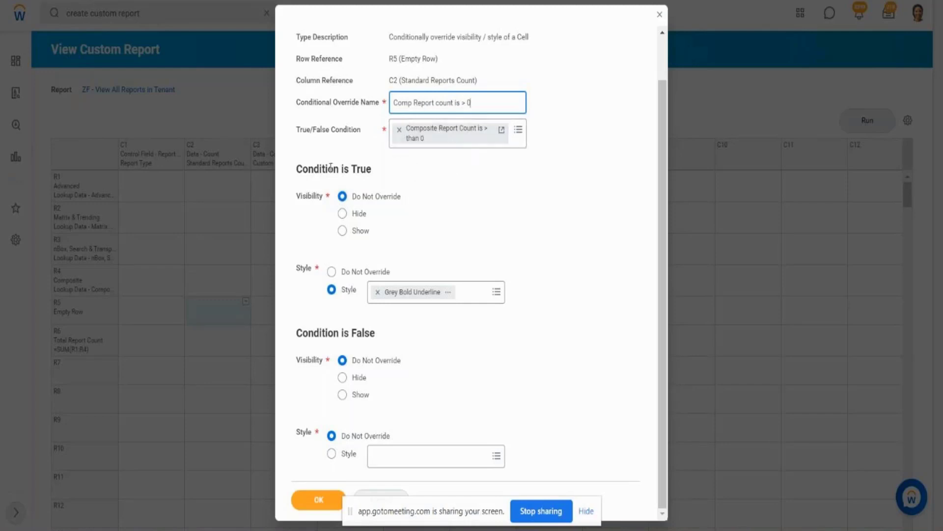
left_click_drag(308, 197, 317, 199)
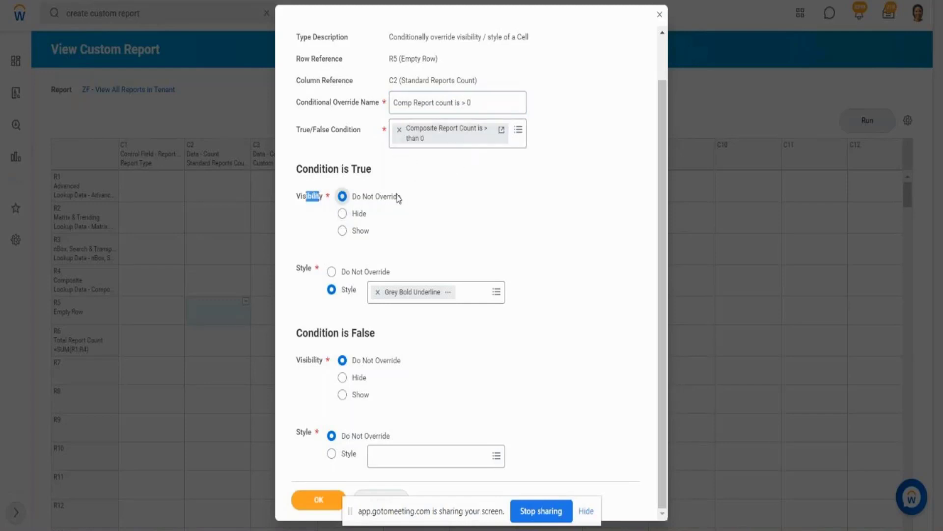
left_click_drag(401, 196, 366, 198)
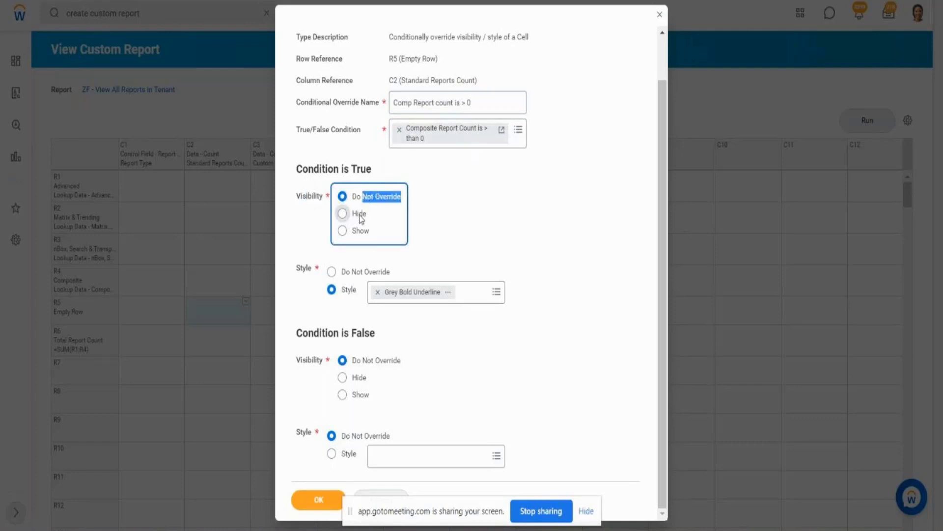
left_click_drag(298, 270, 316, 272)
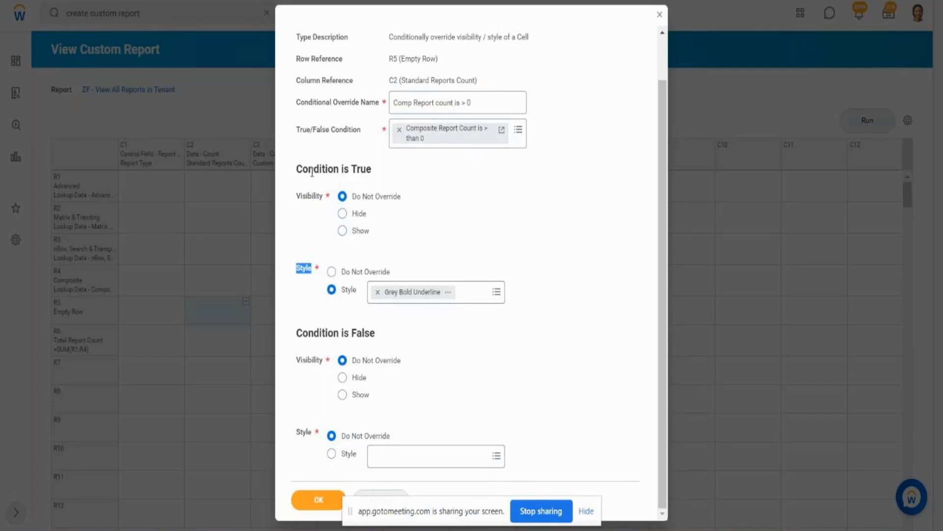
left_click_drag(313, 170, 340, 169)
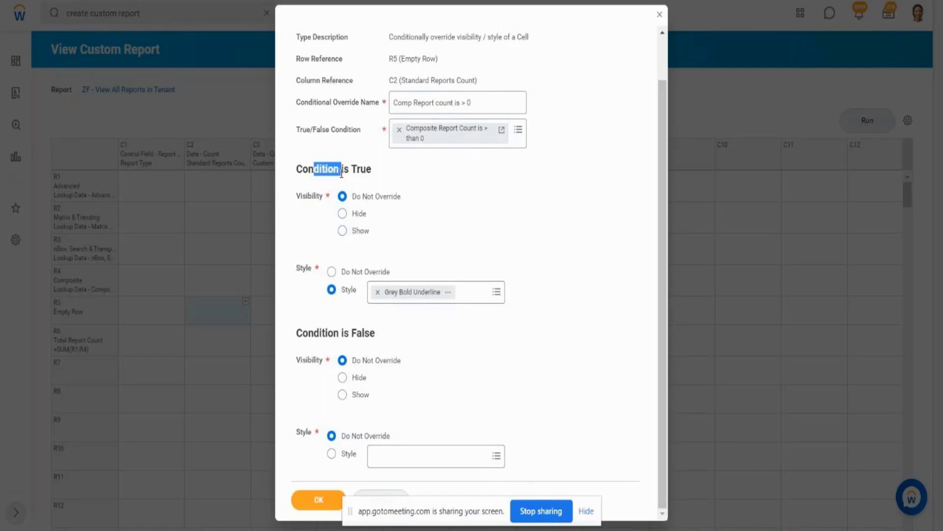
- Leave the Condition is False style at Do Not Override and save the conditional format
left_click(376, 461)
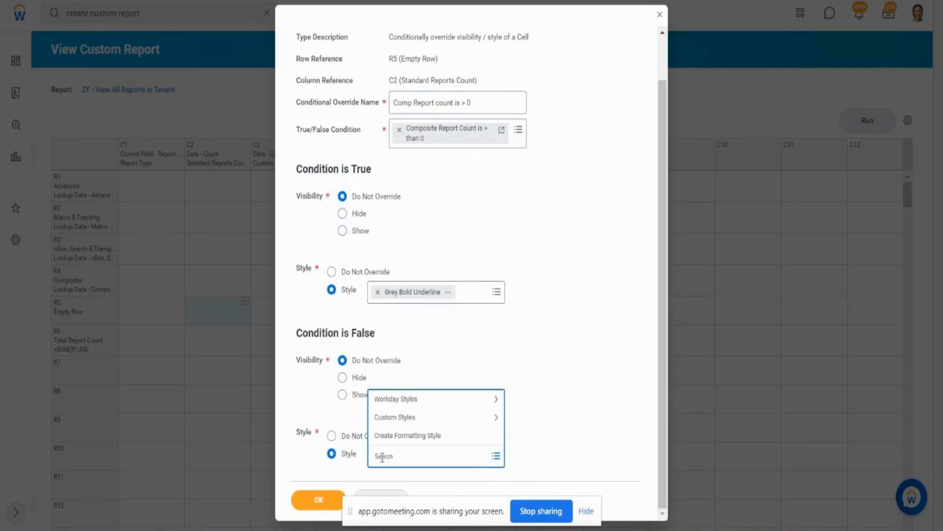
left_click(332, 435)
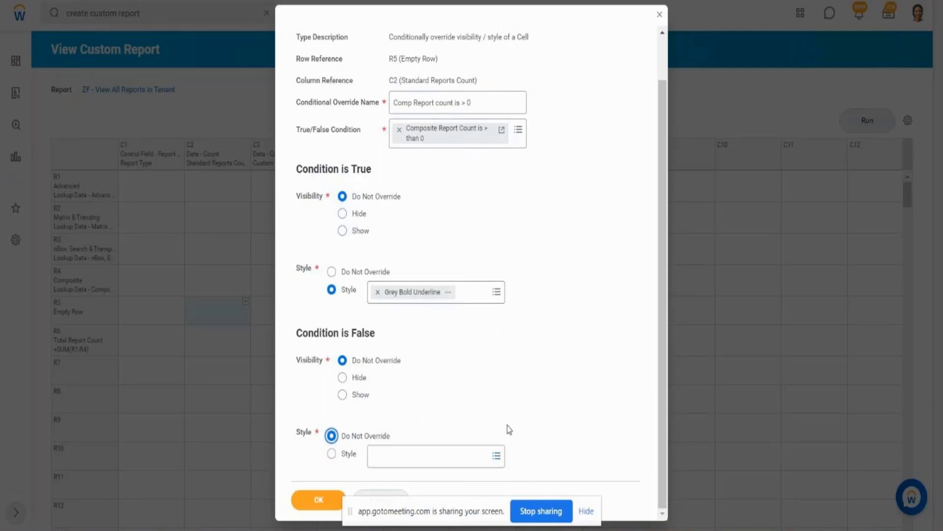
left_click(315, 500)
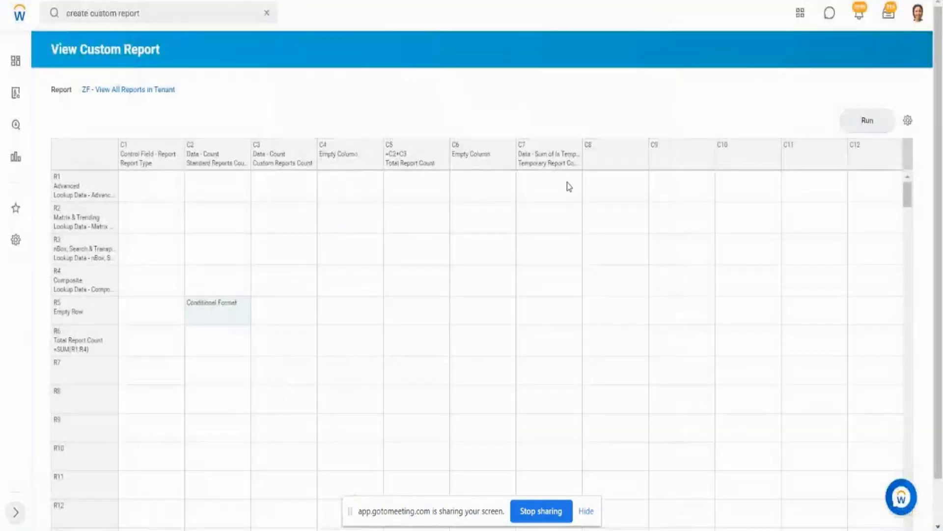
- Run the report and compare the empty row's formatting with the earlier output in the other browser window
left_click(867, 126)
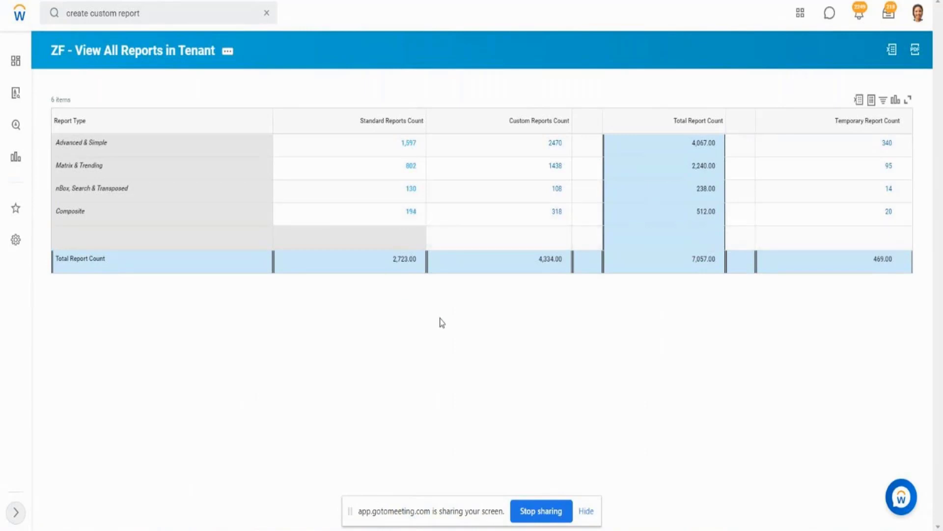
key("ctrl+Tab")
key("alt+Tab")
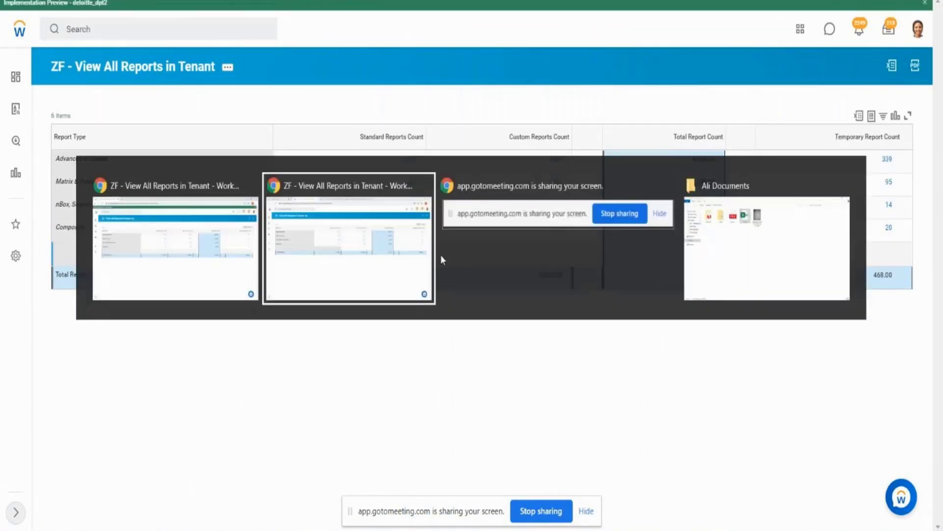
key("alt+Tab")
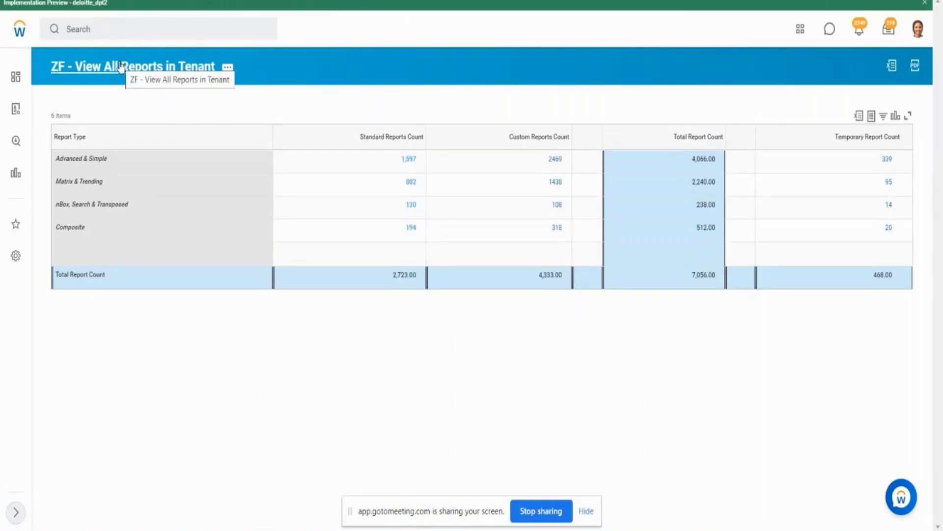
- Open the conditional format of cell R5C2 in the other window and inspect its override condition
left_click(337, 182)
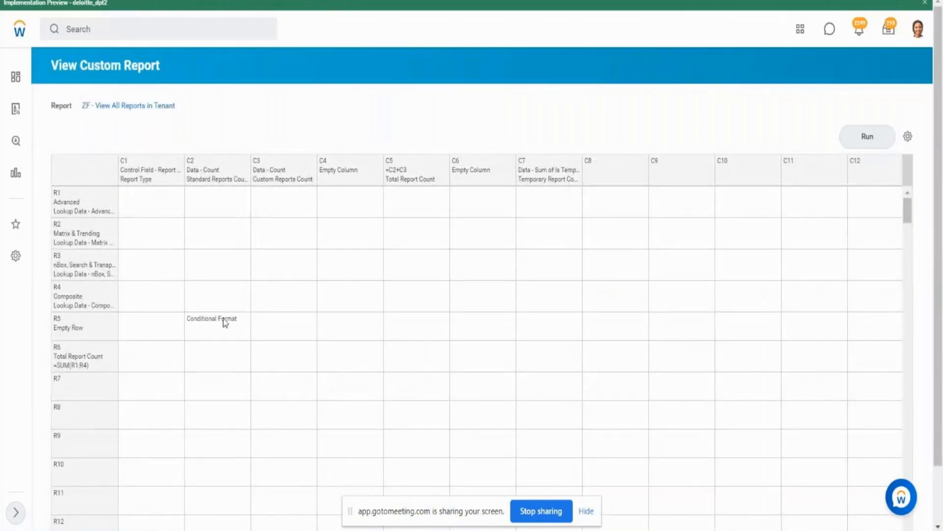
left_click(225, 322)
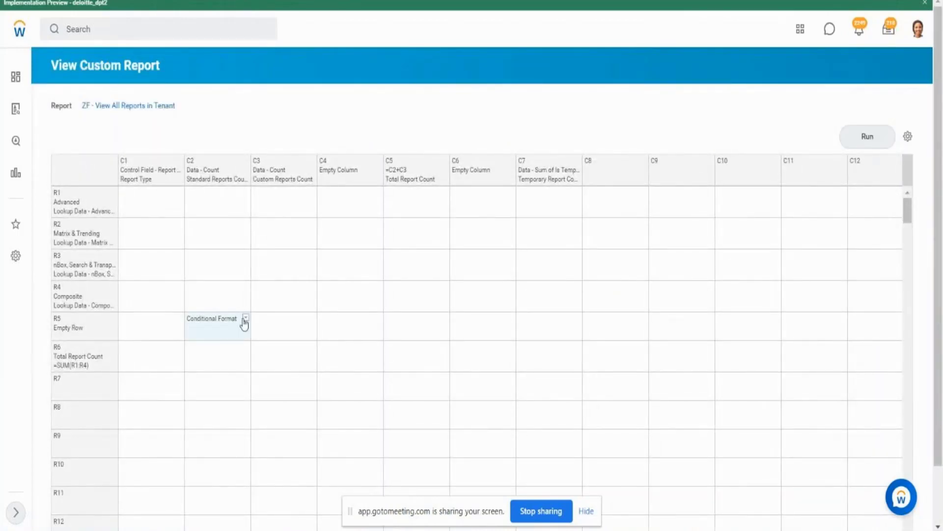
left_click(246, 319)
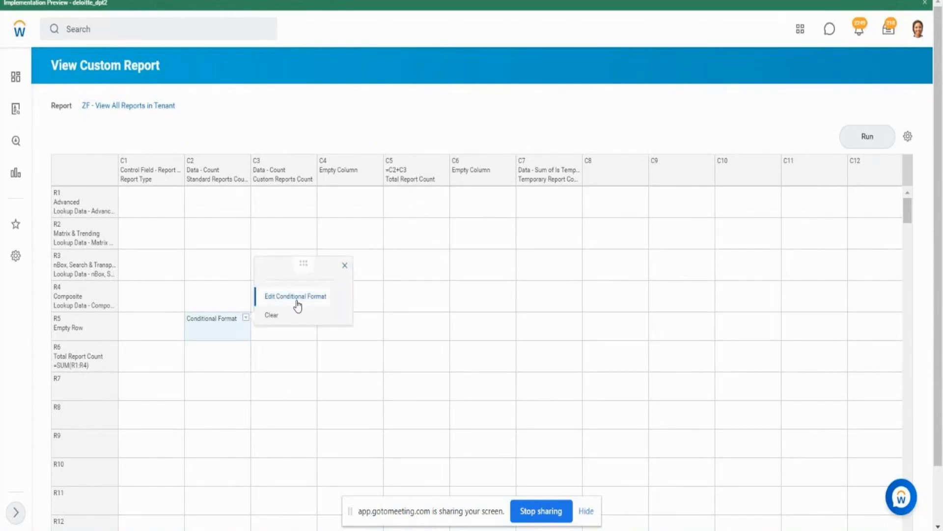
left_click(297, 301)
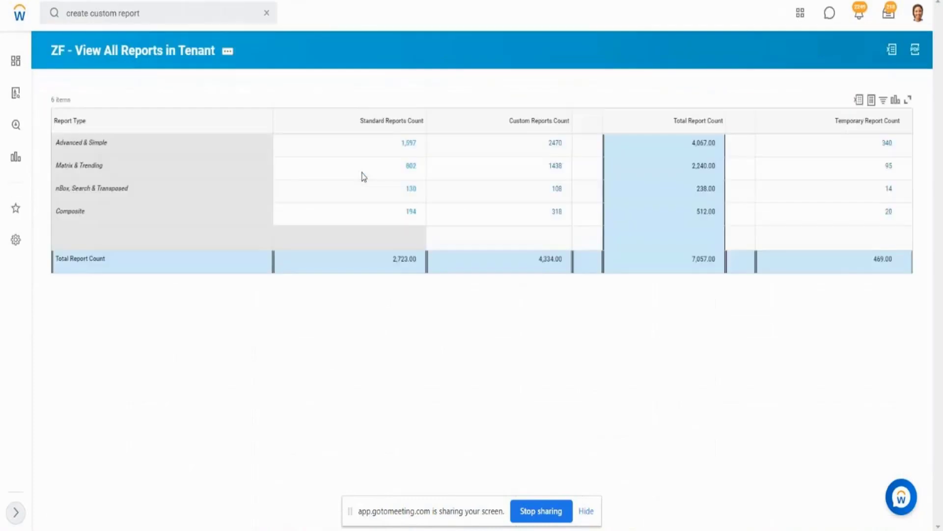
key("alt+Tab")
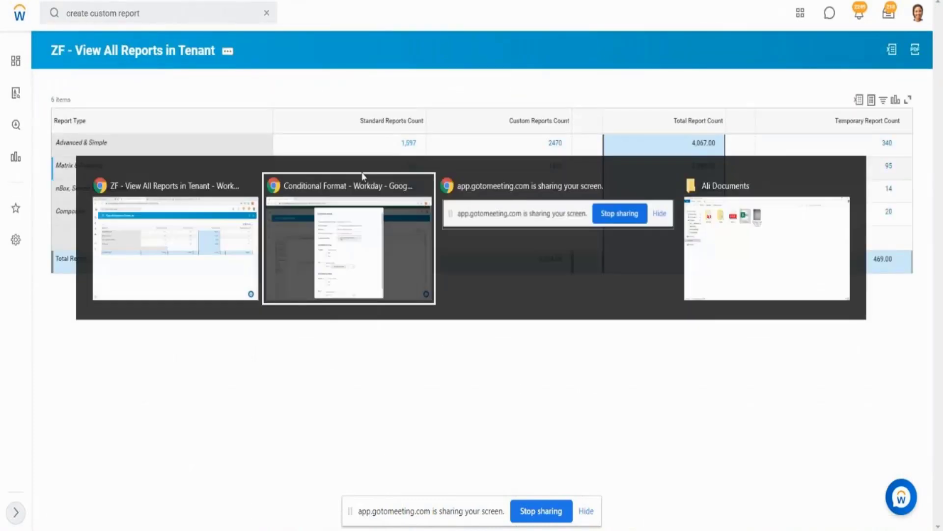
left_click(517, 183)
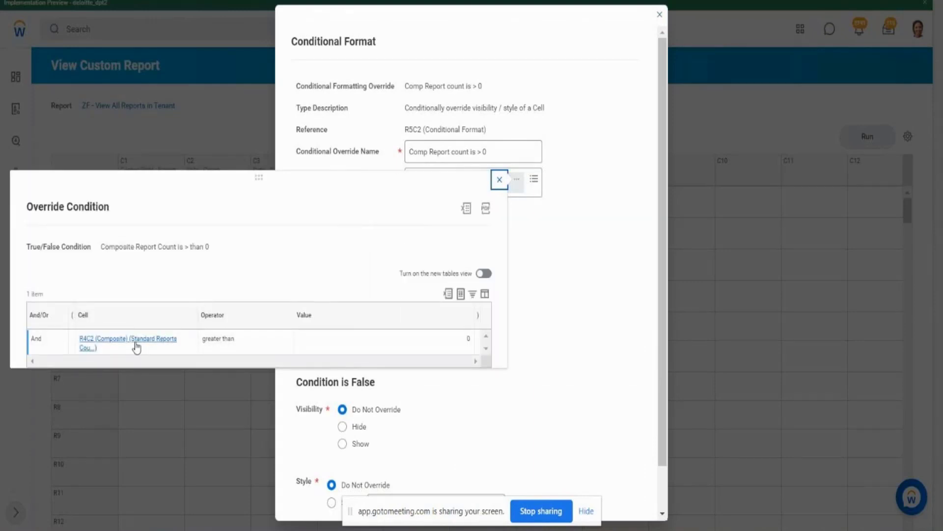
- Check the Composite row in the formatted report output and locate cell R4C2 in the report definition
key("alt+Tab")
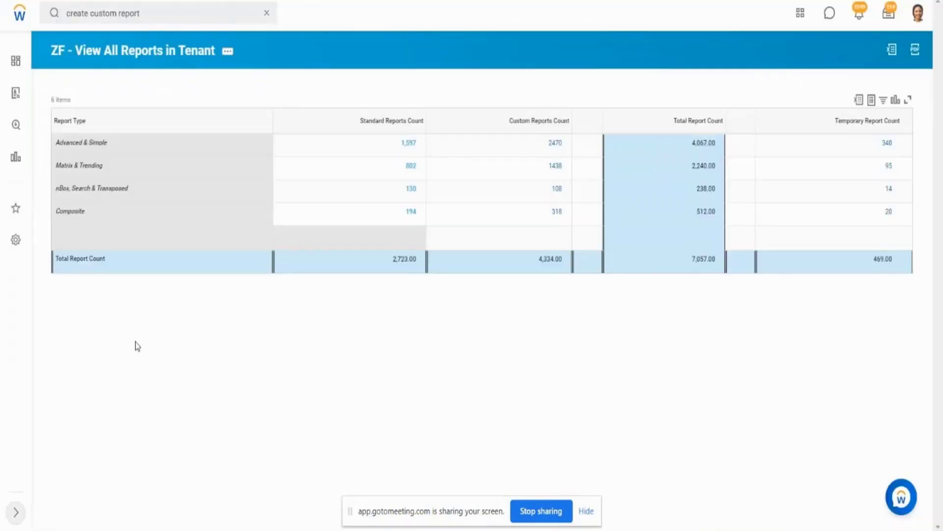
left_click(453, 146)
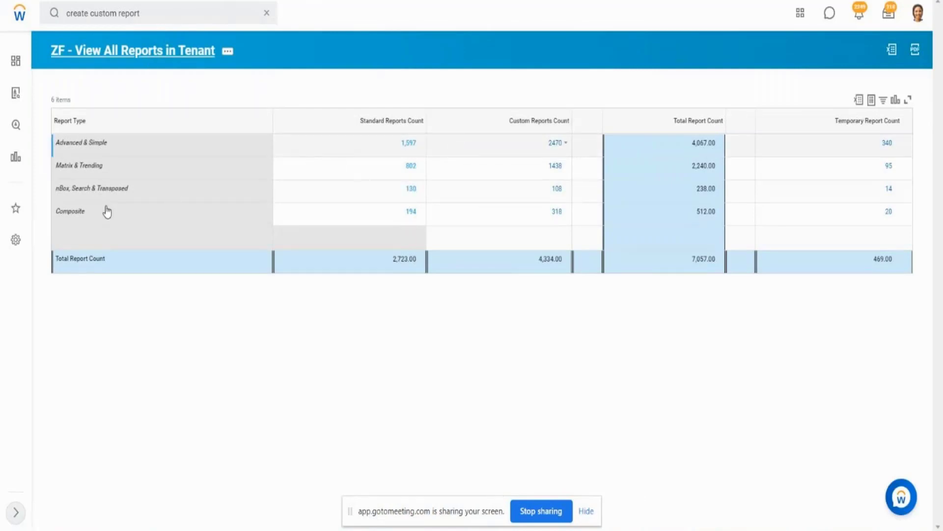
key("alt+Left")
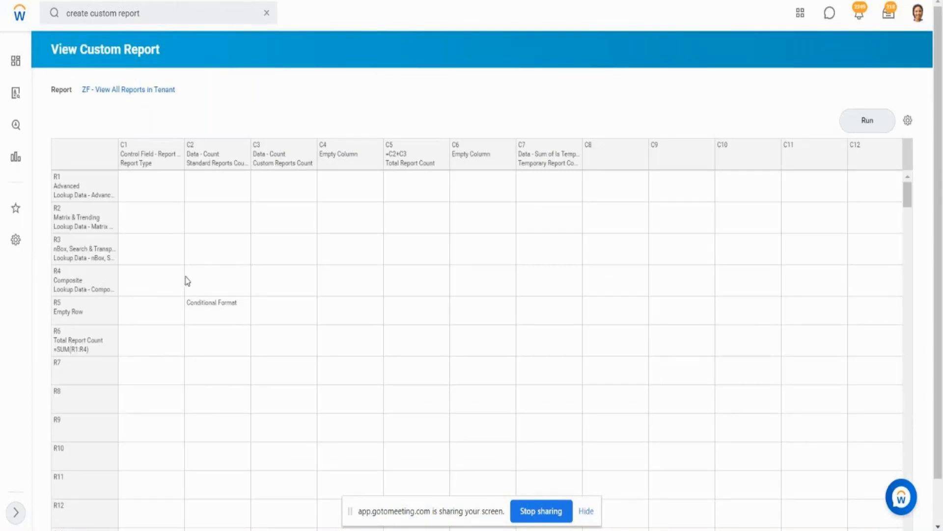
left_click(208, 281)
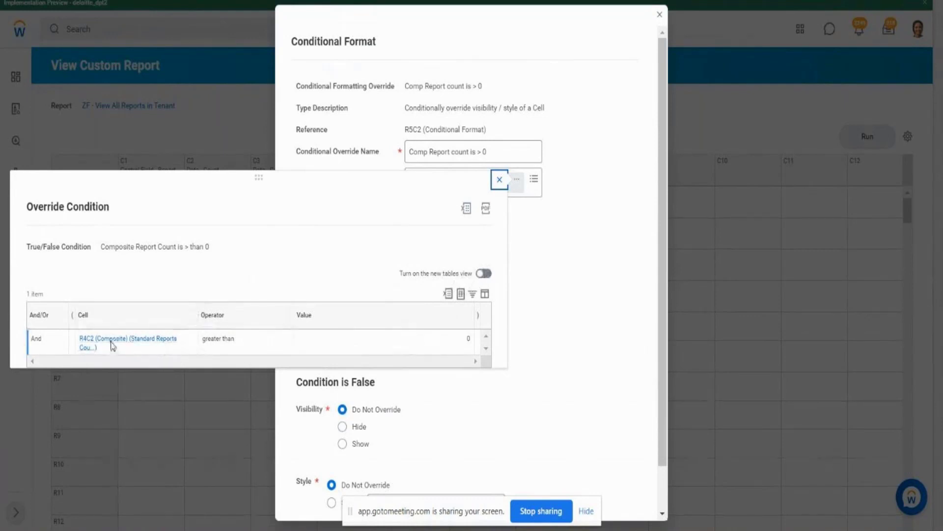
- Browse the Cell options for a replacement True/False override condition and discard the conditional format changes
double_click(565, 227)
left_click(520, 189)
left_click(534, 241)
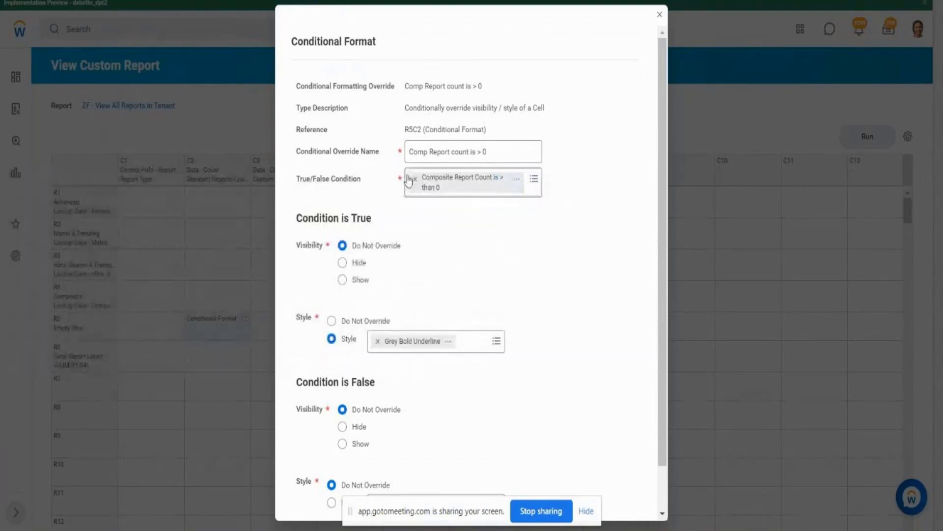
left_click(414, 180)
left_click(417, 179)
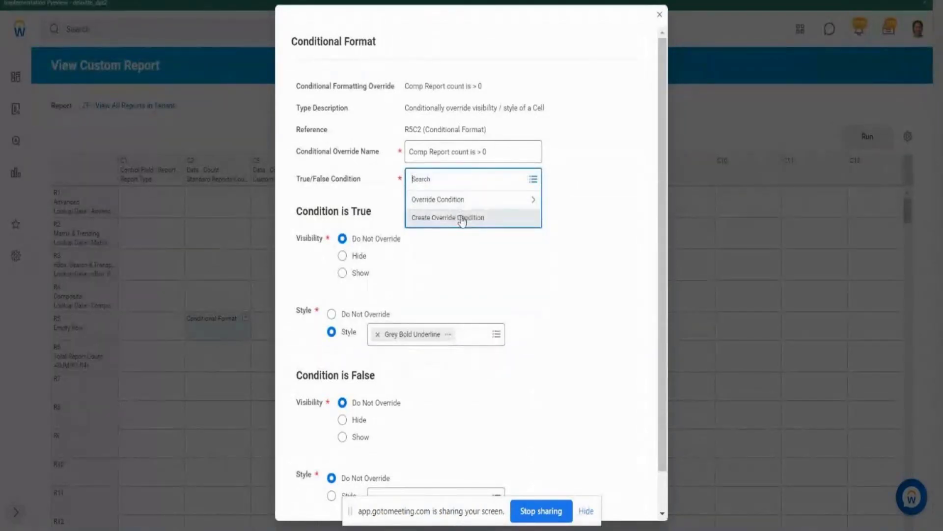
left_click(463, 219)
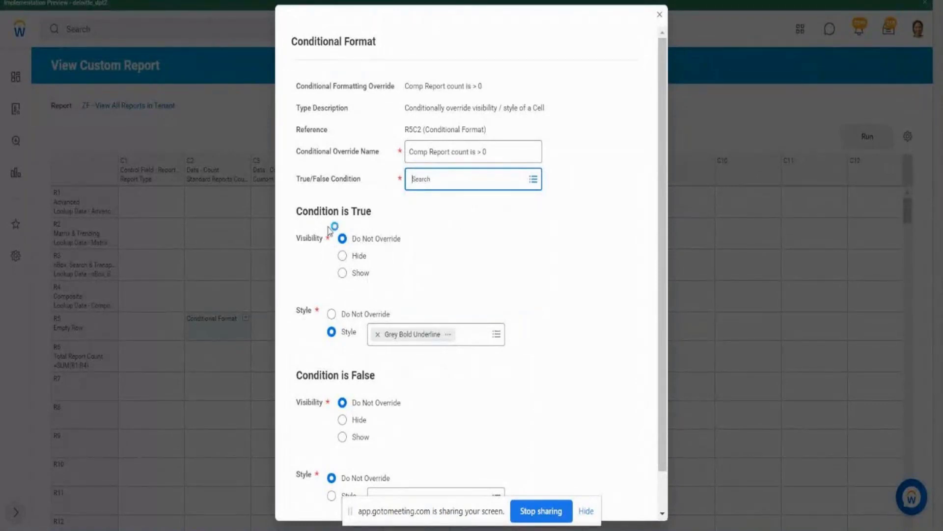
left_click_drag(377, 336, 478, 337)
left_click(423, 309)
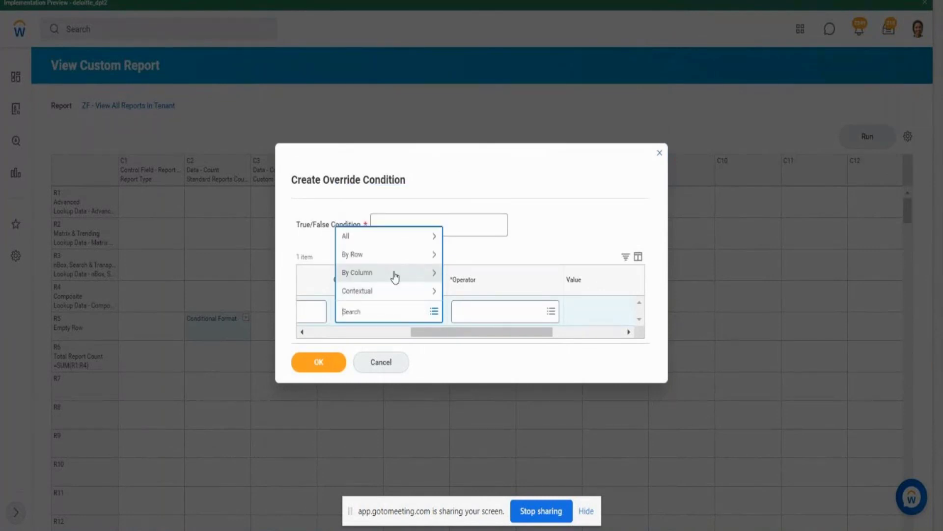
left_click(660, 158)
left_click(399, 362)
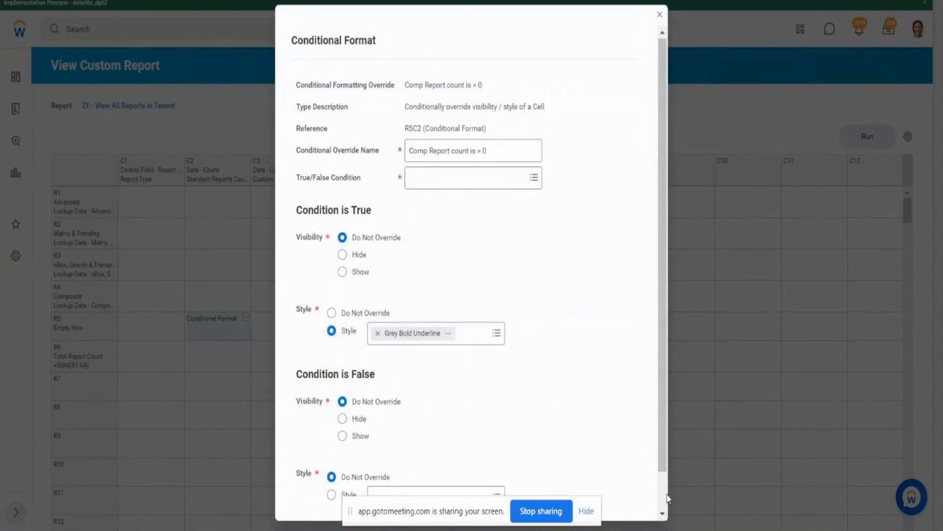
scroll(315, 499, "down", 1)
left_click(382, 496)
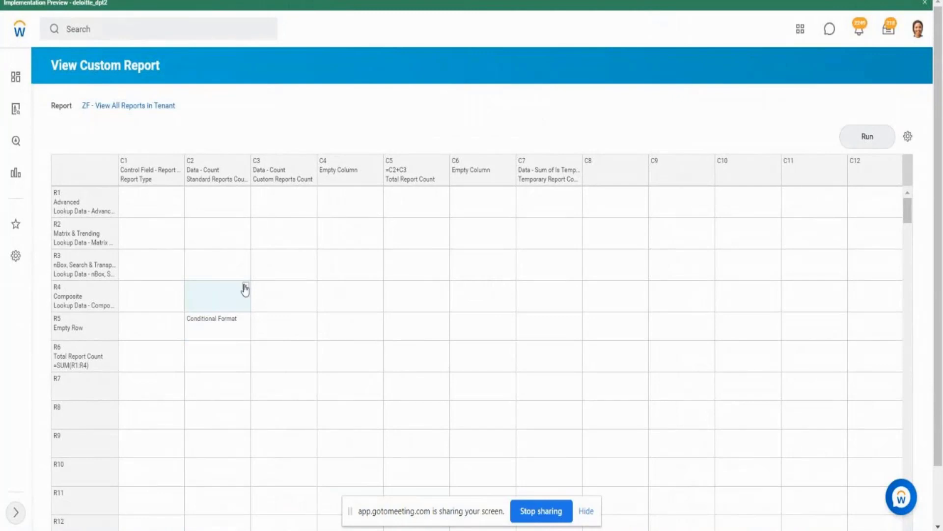
- Open a new conditional format definition for cell R4C2 in the Composite row and Standard Reports Count column
left_click(246, 287)
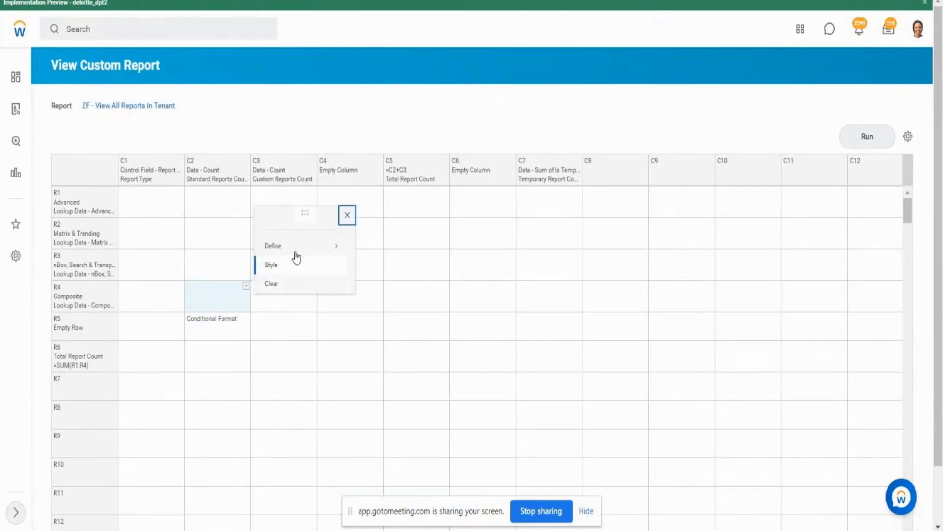
mouse_move(298, 252)
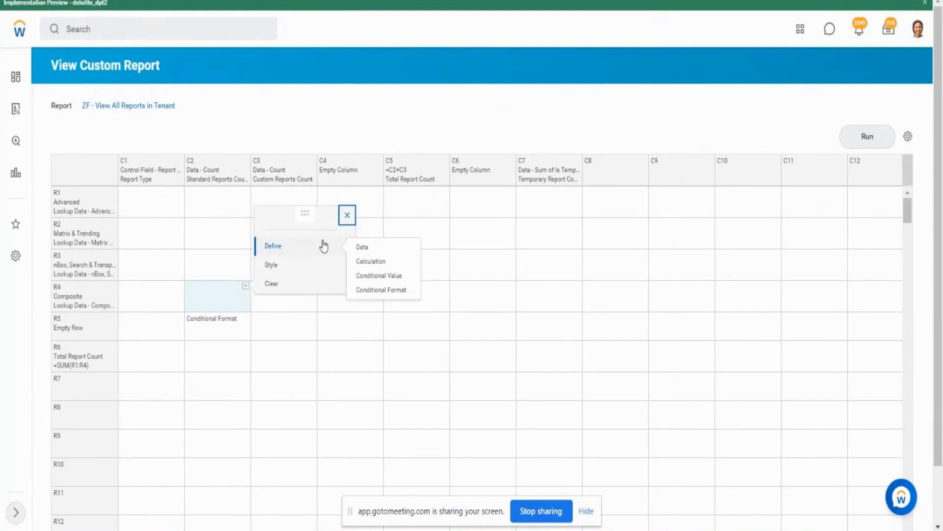
left_click(217, 335)
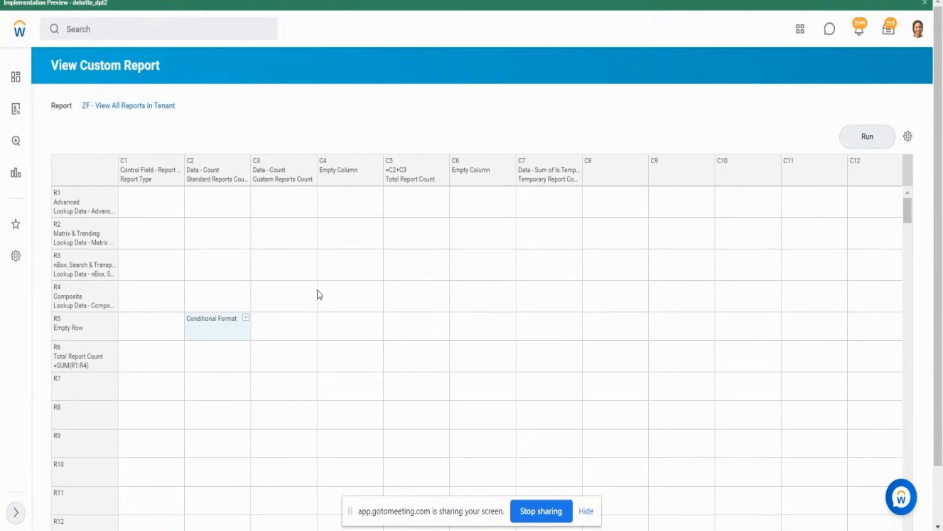
left_click(217, 298)
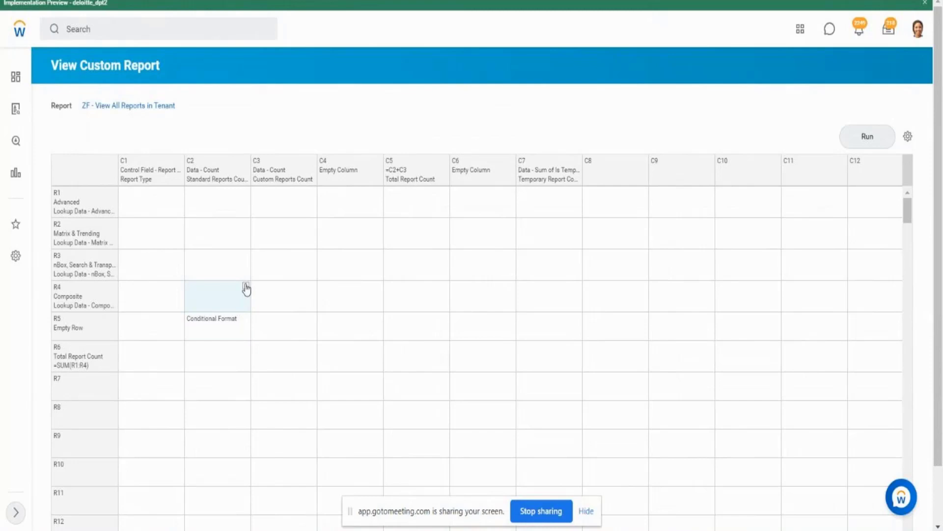
left_click(246, 286)
mouse_move(296, 245)
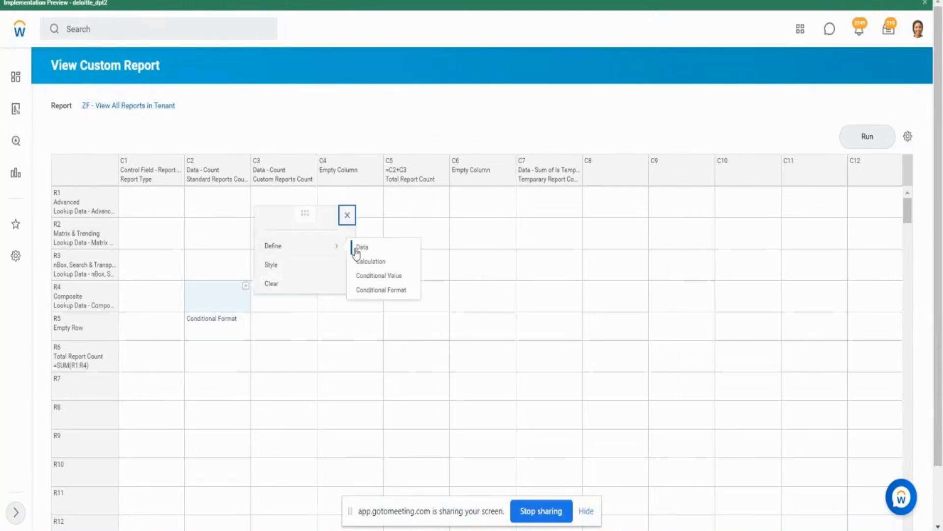
left_click(384, 290)
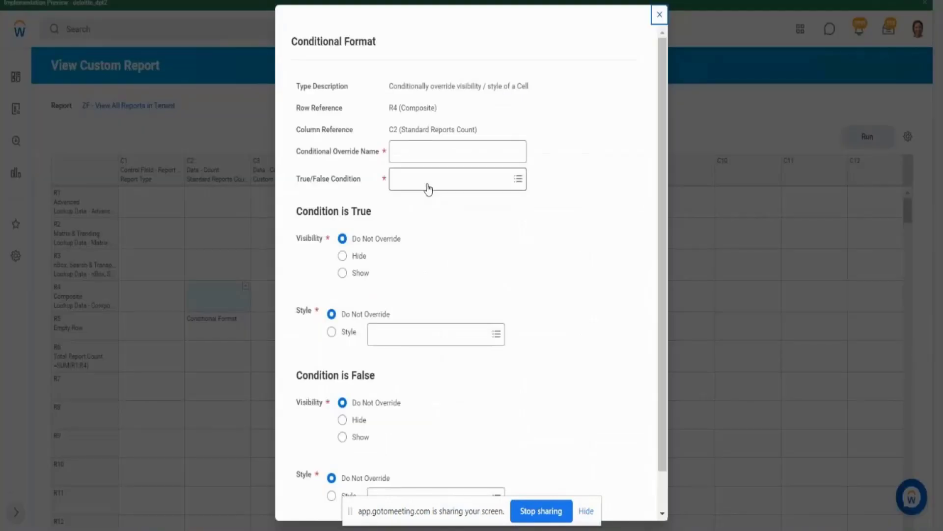
- Try the existing override condition Composite Report Count is > than 0 as the True/False condition, and remove it again
left_click(427, 188)
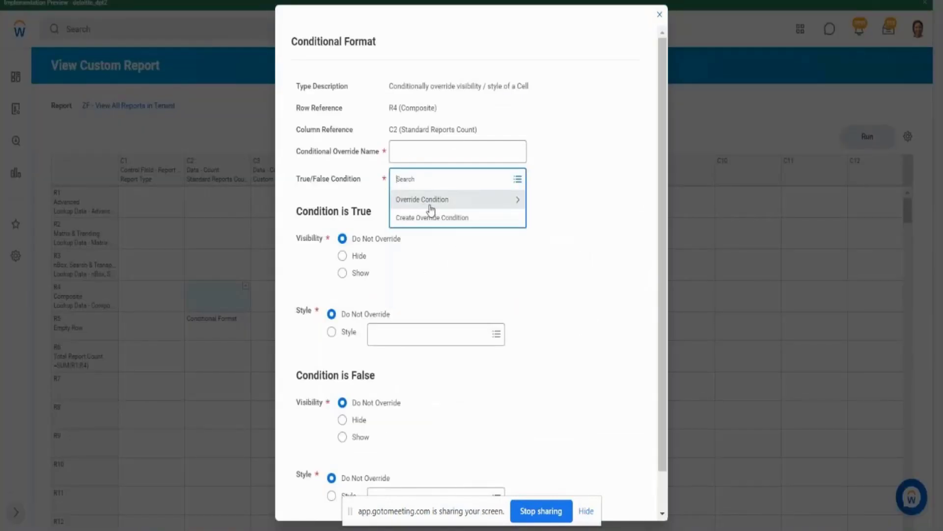
left_click(431, 209)
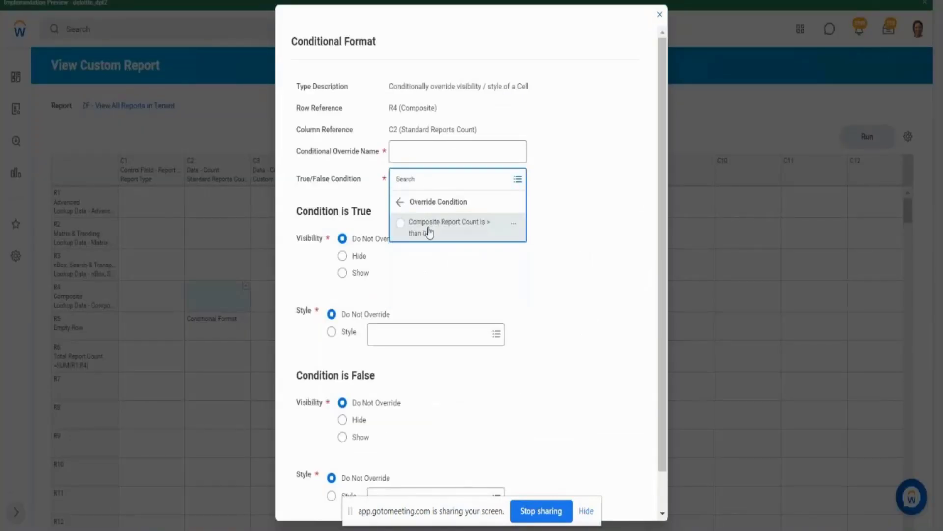
left_click(427, 231)
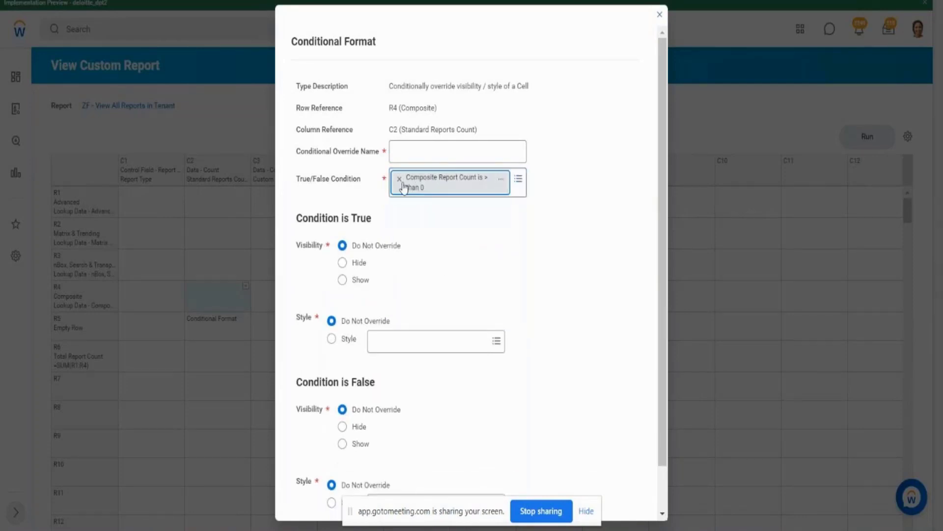
left_click(399, 180)
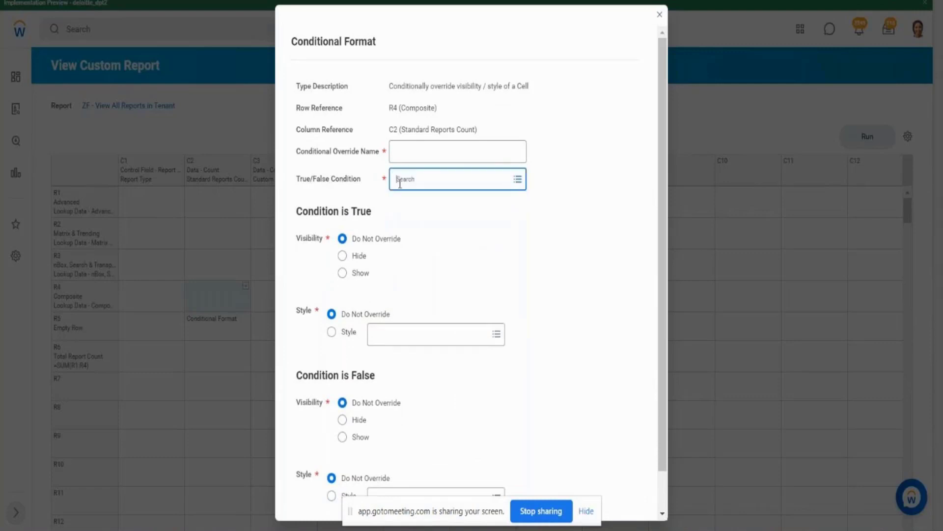
- Start creating a new override condition for the True/False condition of the R4C2 conditional format
left_click(400, 182)
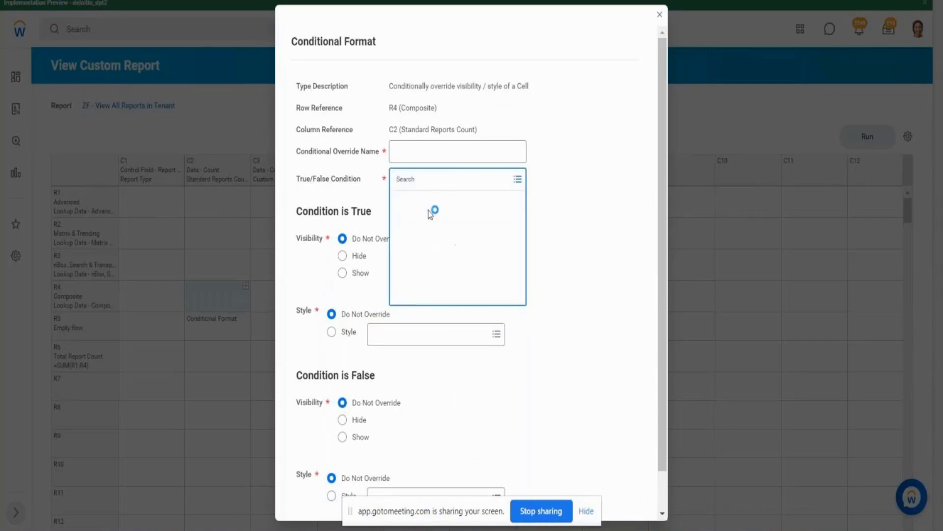
left_click(422, 220)
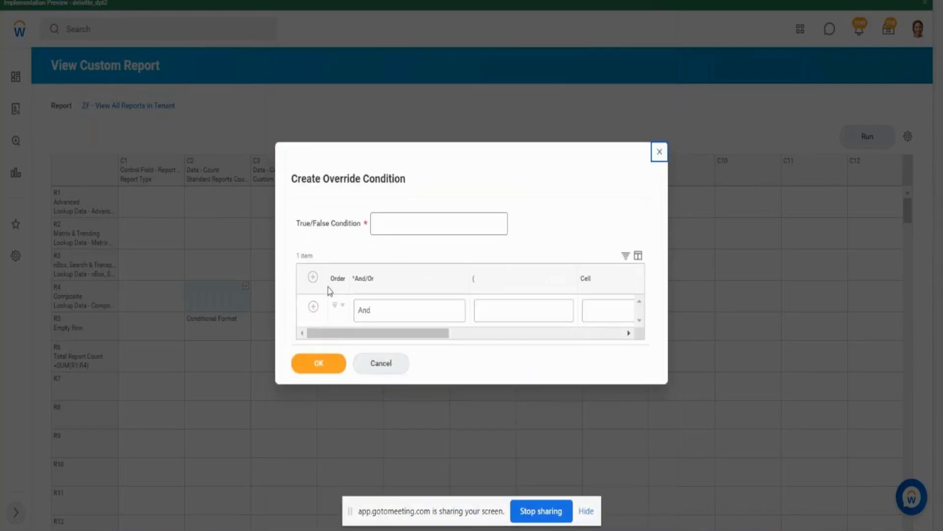
left_click_drag(431, 339, 439, 341)
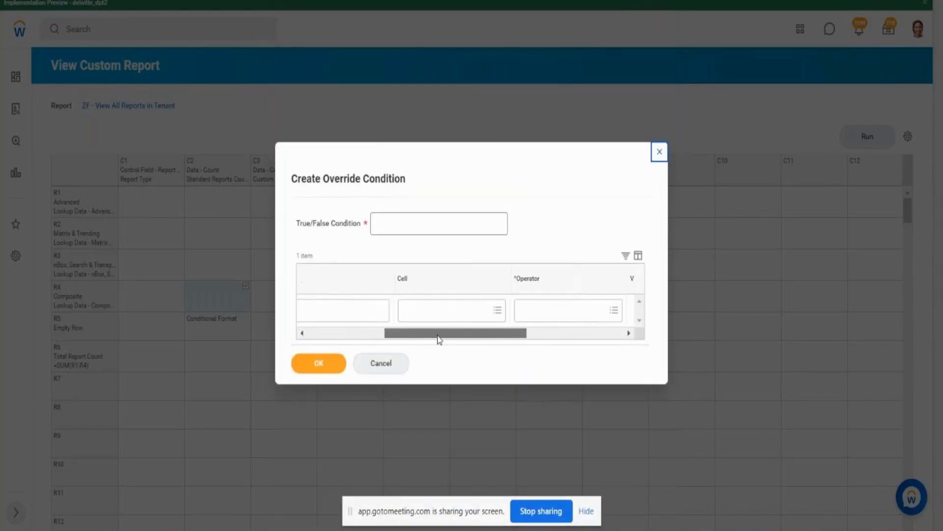
- Try cell R1C1 (Advanced) (Report Type) with the operator any in the selection list in the override condition
left_click(496, 311)
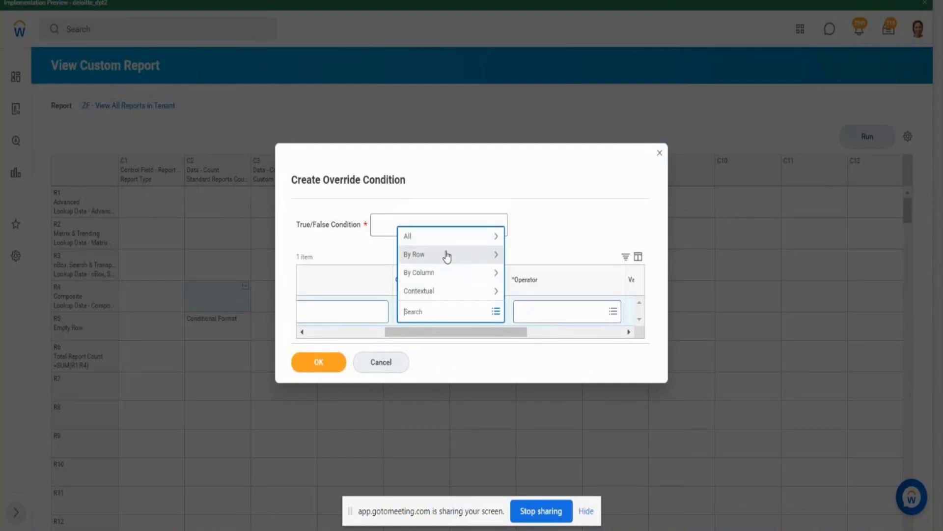
left_click(432, 274)
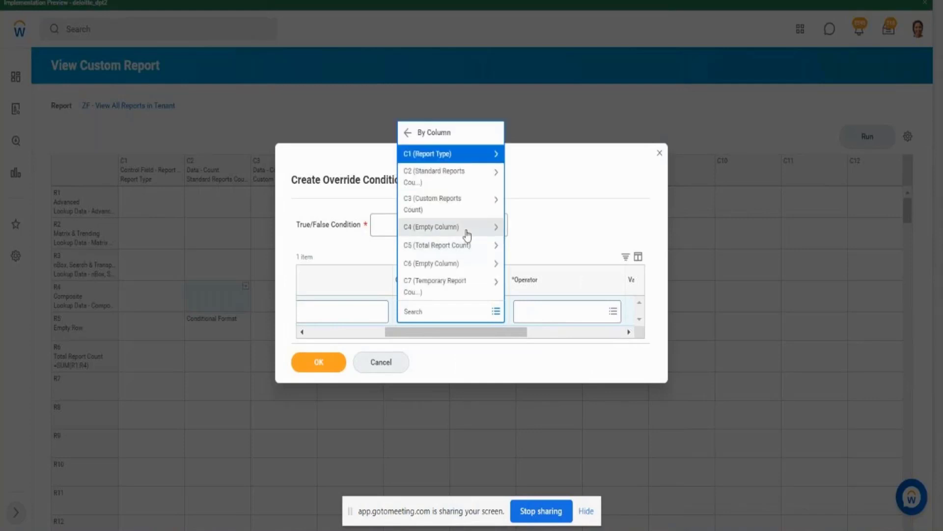
left_click(447, 157)
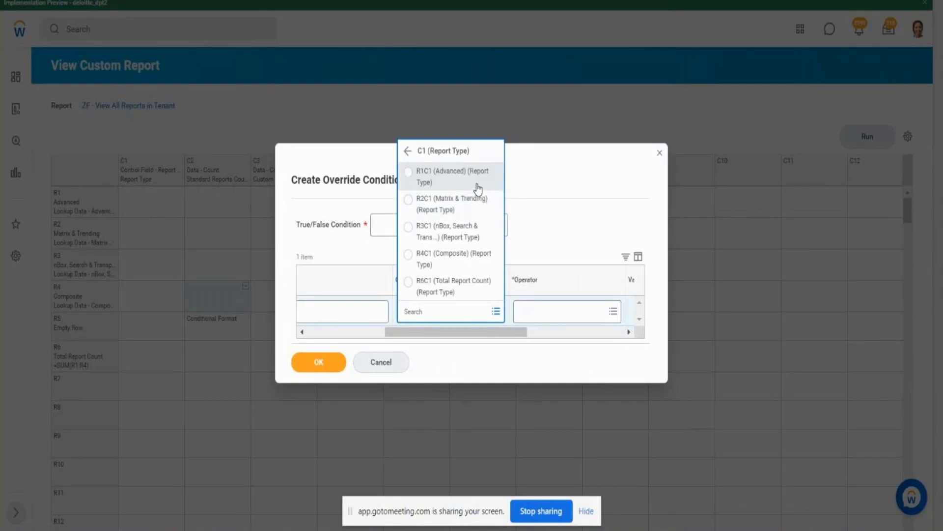
left_click(478, 189)
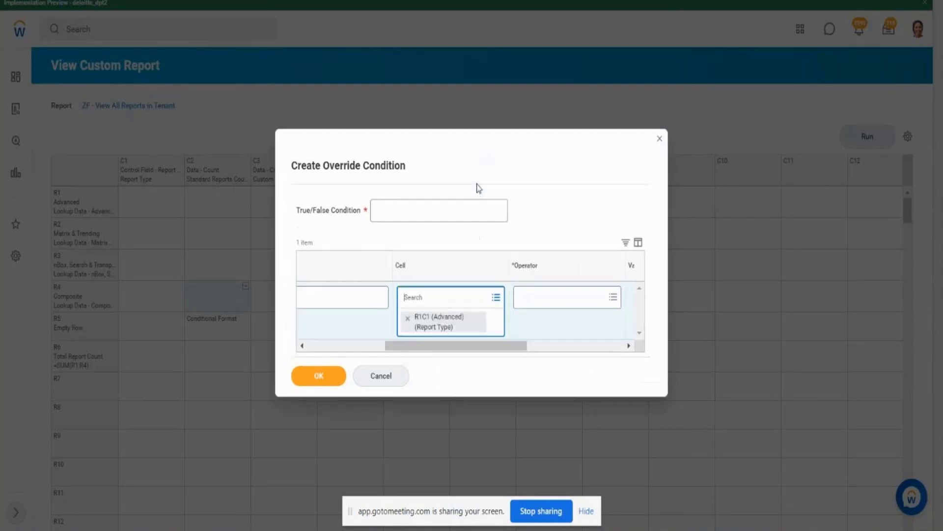
left_click_drag(442, 346, 495, 346)
left_click(492, 301)
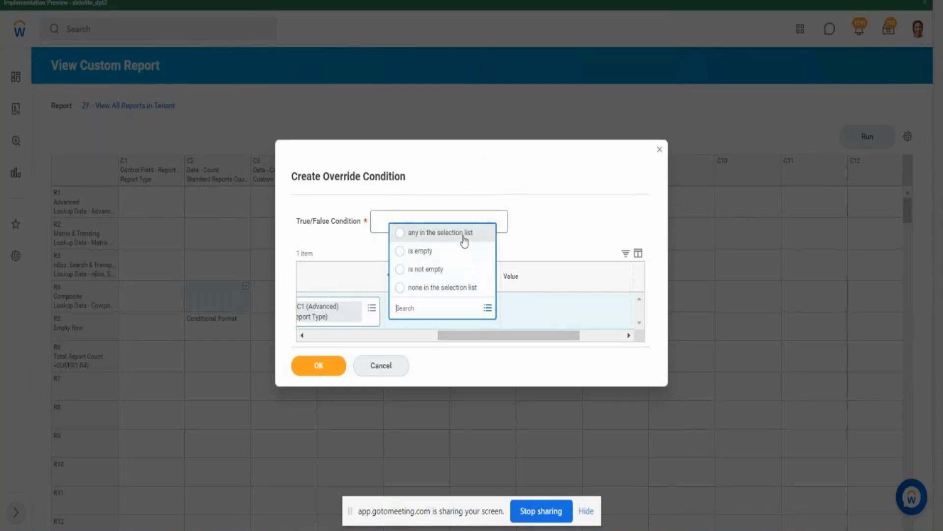
left_click(463, 236)
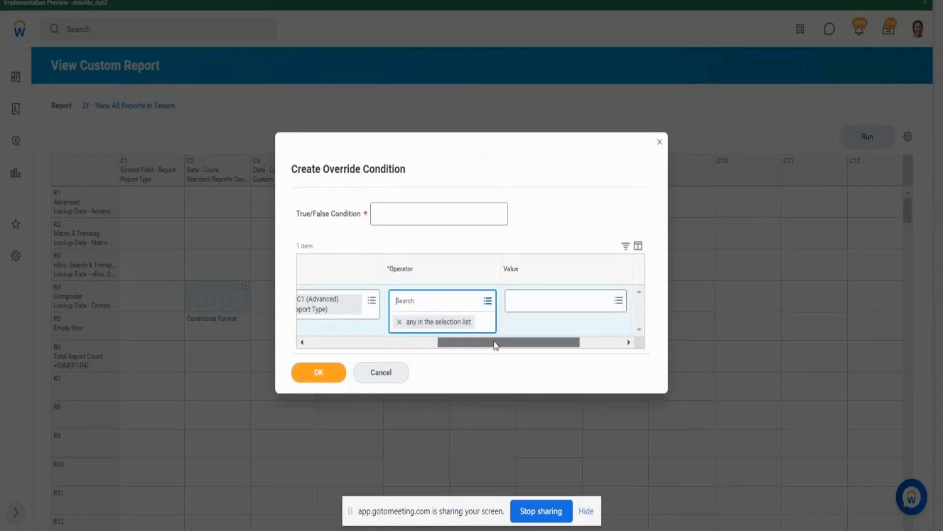
left_click(531, 304)
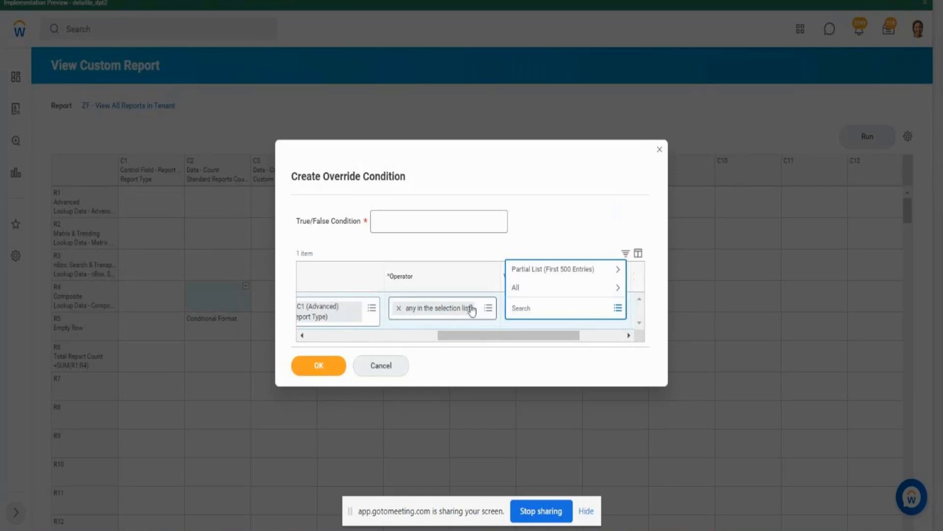
left_click(488, 308)
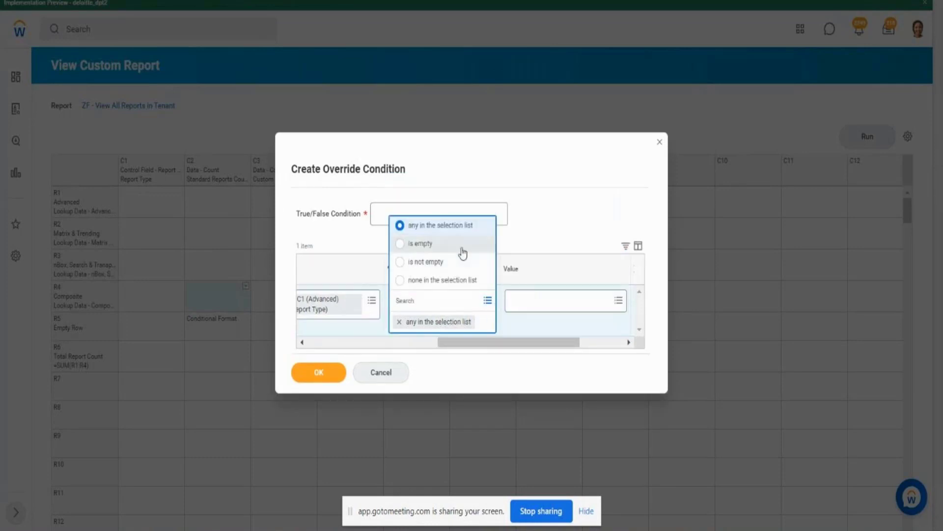
- Define the override condition as cell R4C2 (Composite, Standard Reports Count) greater than 0
left_click(347, 343)
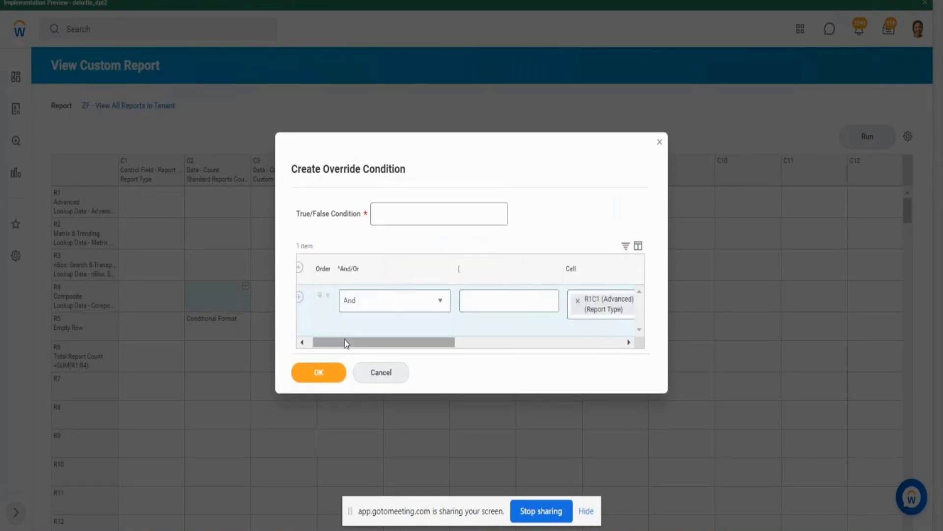
left_click(578, 301)
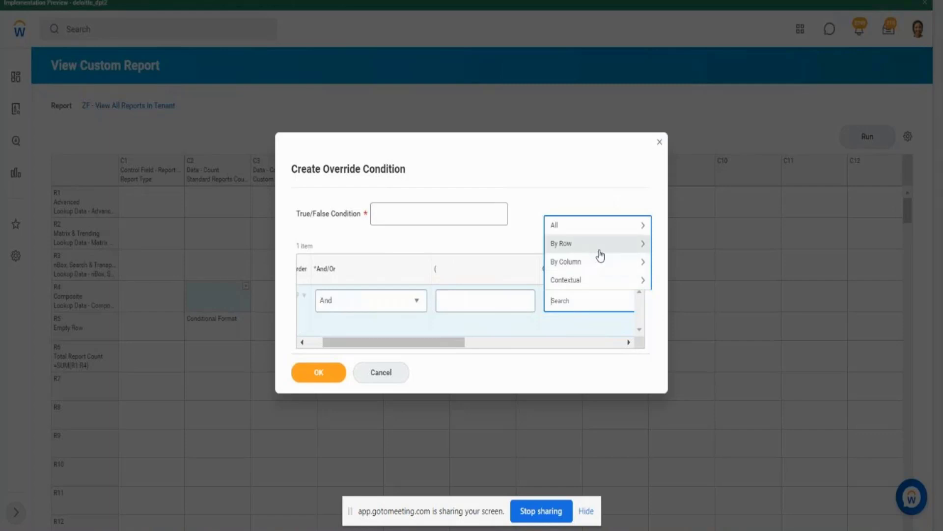
left_click(600, 255)
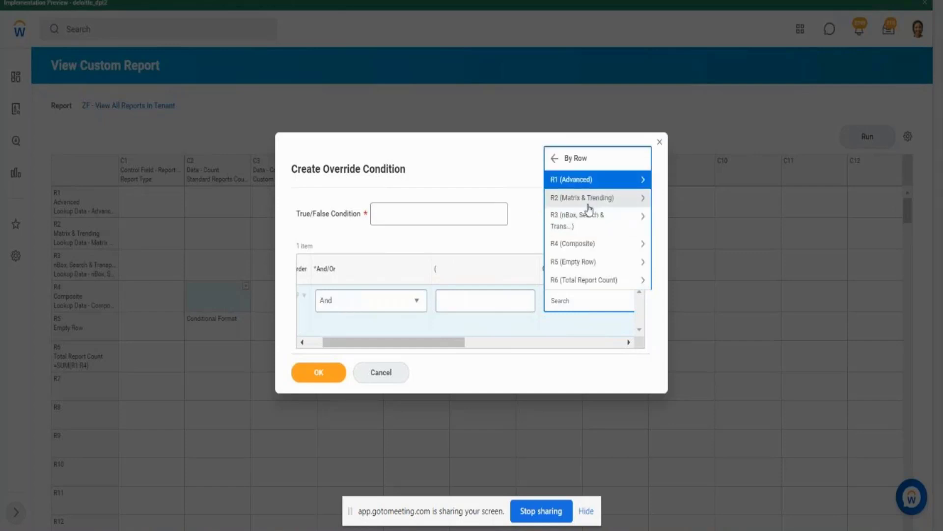
left_click(582, 244)
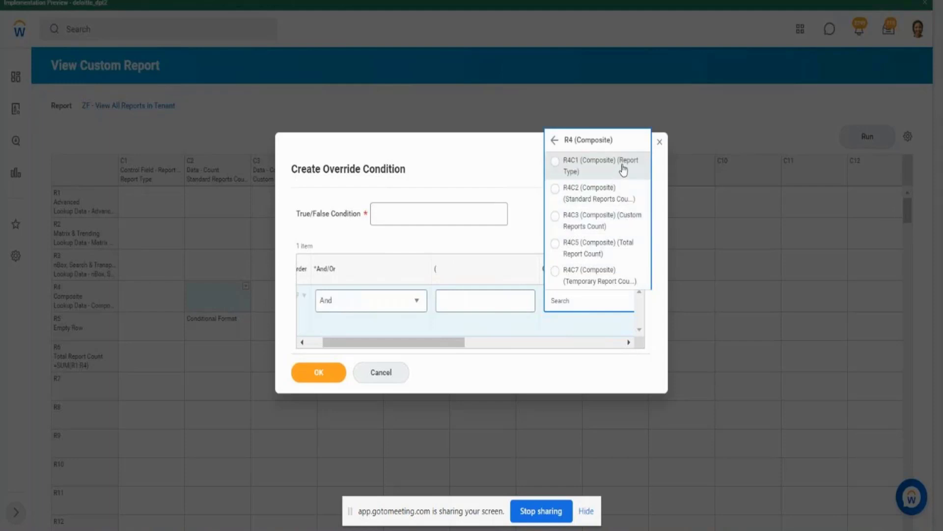
left_click(583, 198)
left_click_drag(444, 352, 538, 359)
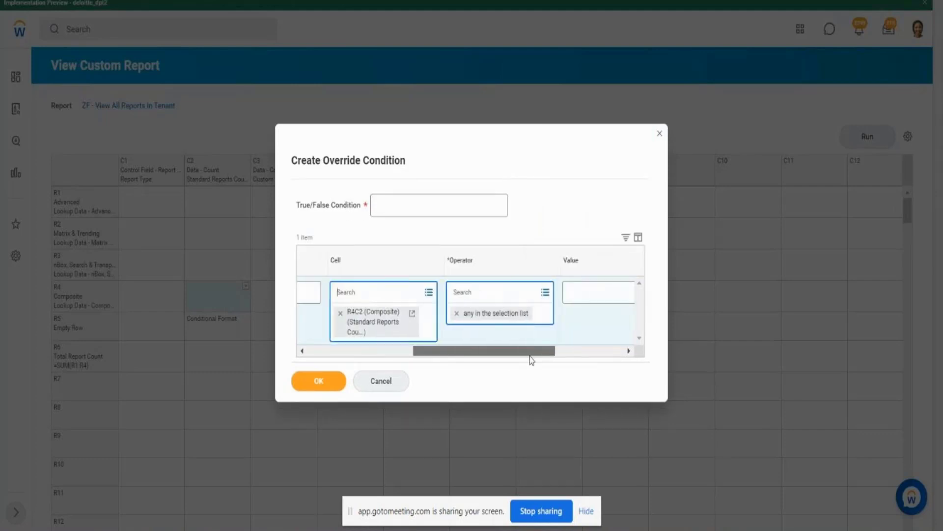
left_click(543, 298)
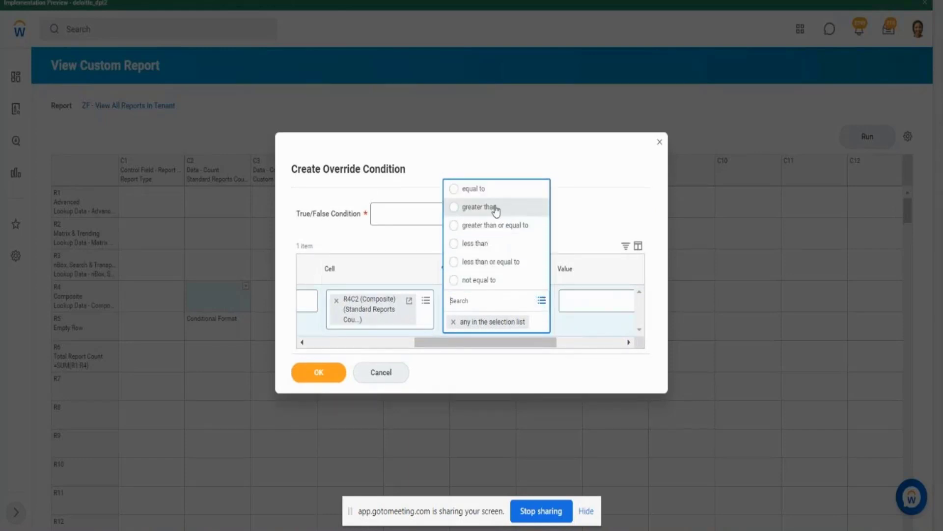
left_click(497, 208)
left_click(624, 305)
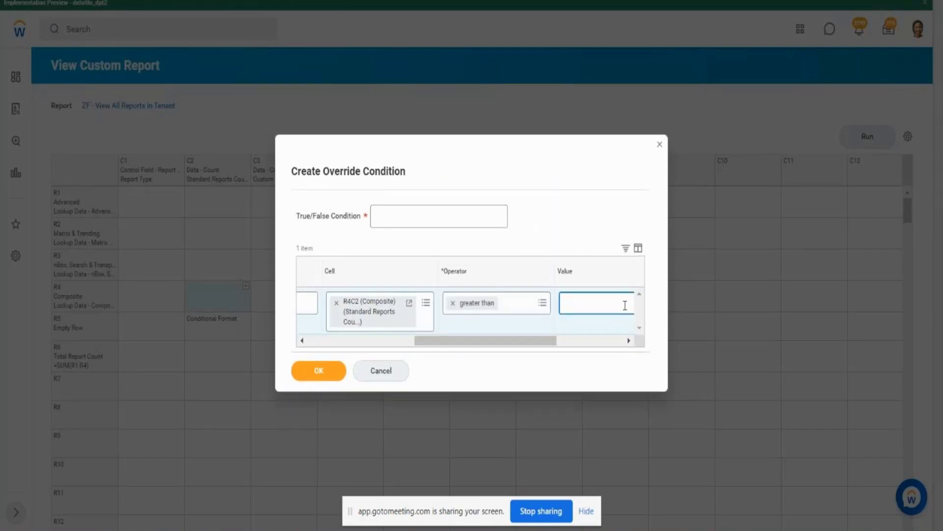
type("0")
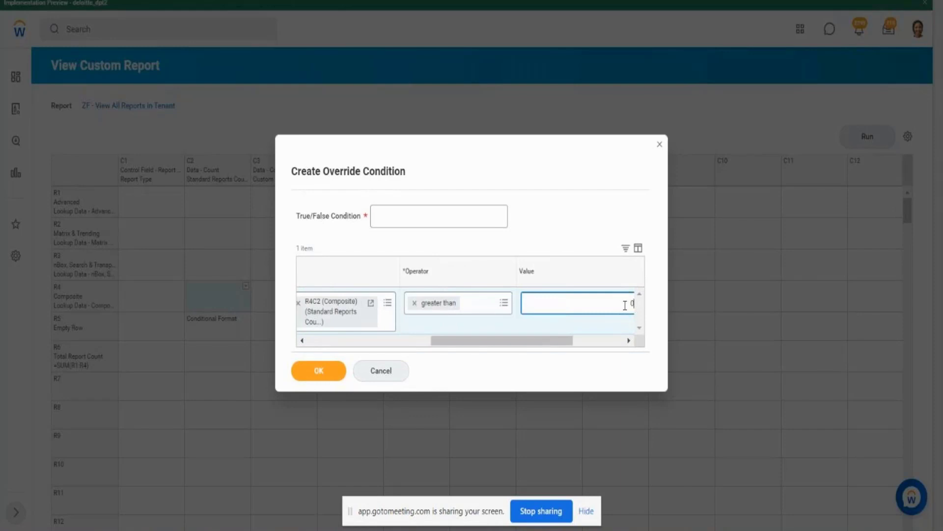
- Name the override condition Comp Report Count > 0 and save it
left_click(445, 219)
type("Comp")
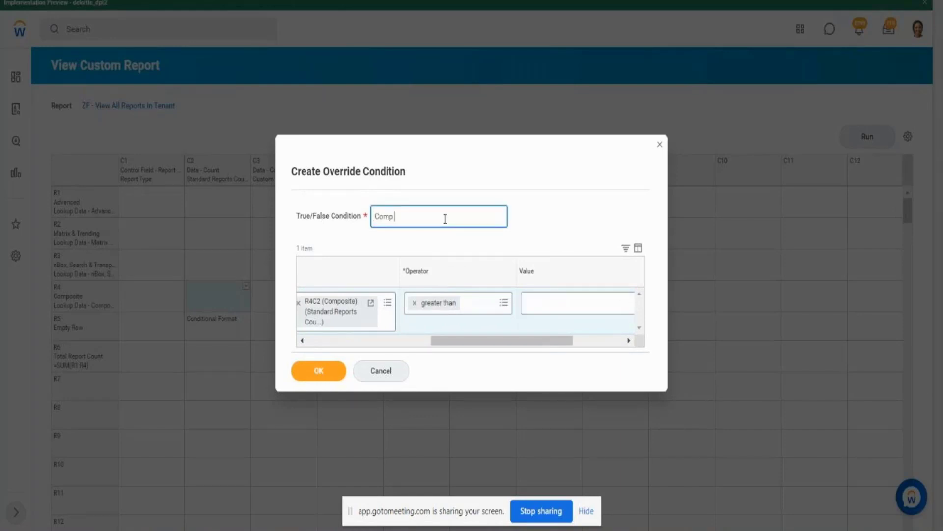
type(" Report Count > 0")
left_click_drag(456, 219, 353, 214)
key("ctrl+c")
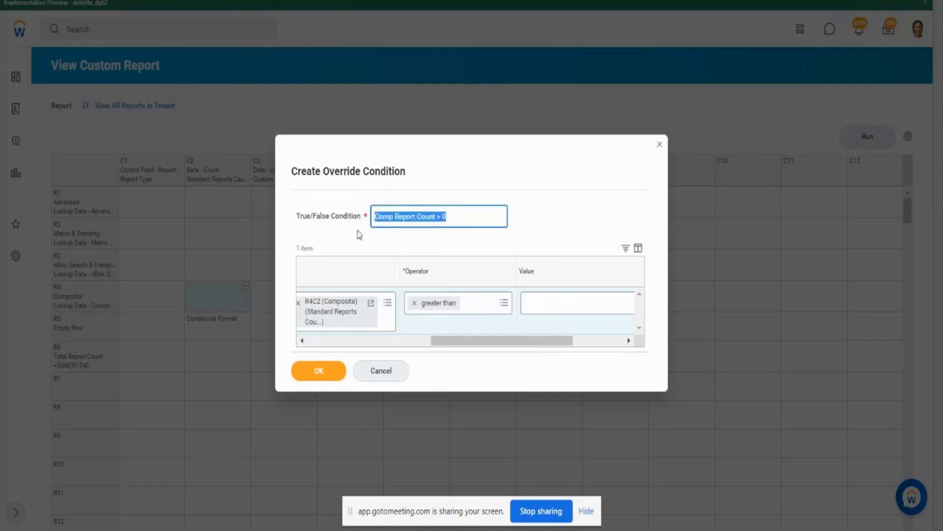
left_click(324, 377)
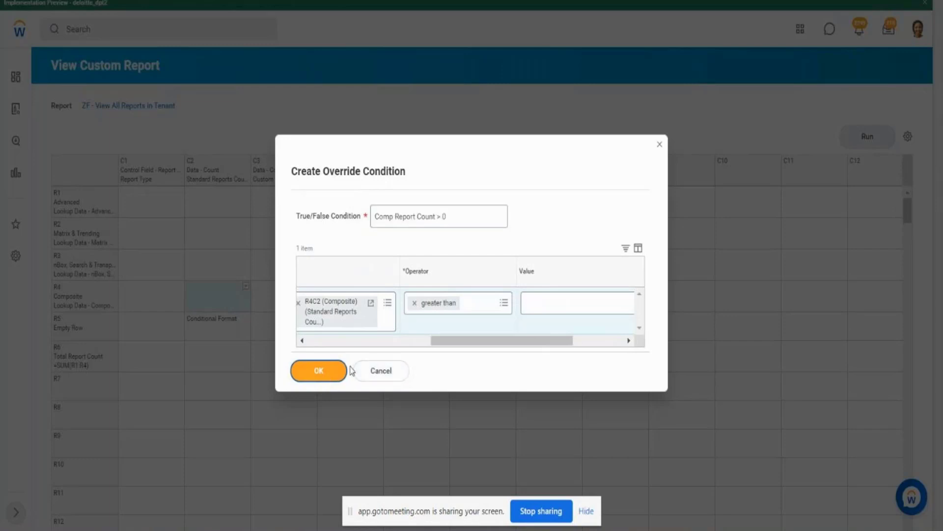
- Set the style applied when the R4C2 condition is true to the Workday style Grey Bold Underline
left_click(379, 332)
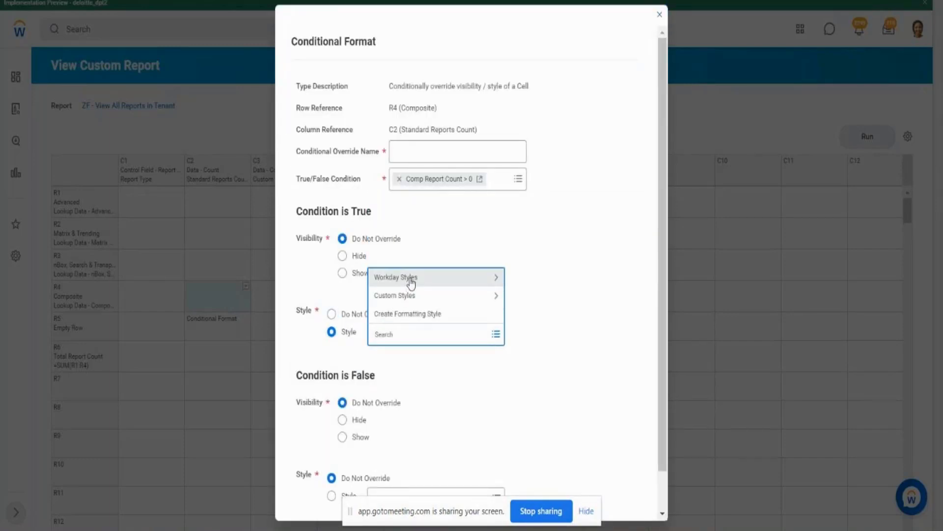
left_click(409, 278)
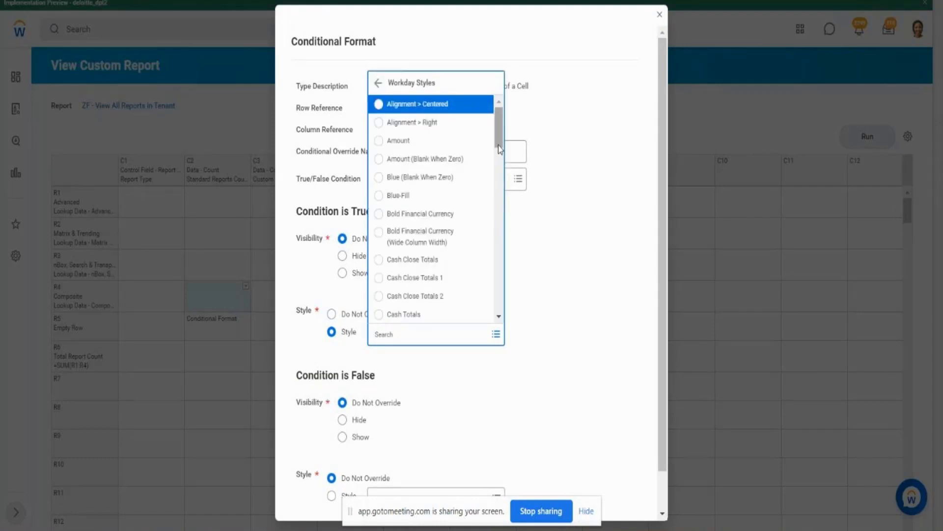
left_click_drag(498, 145, 514, 355)
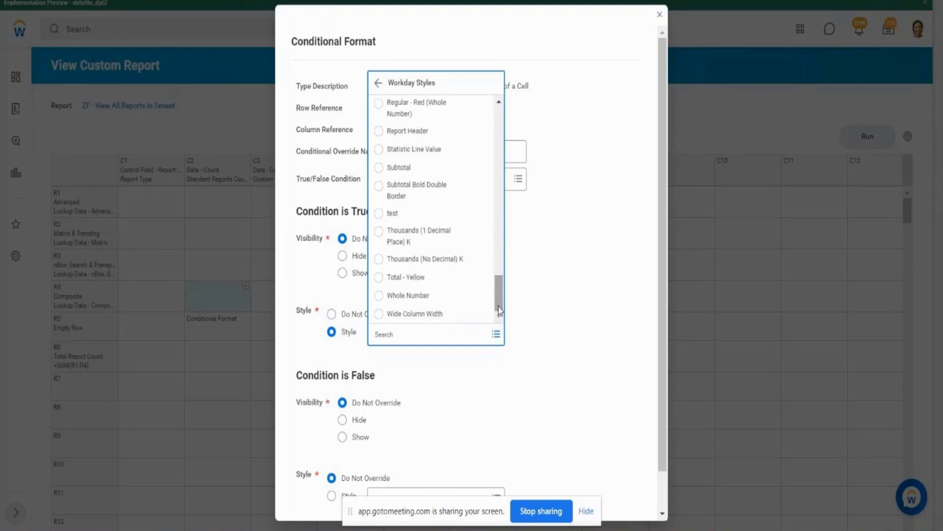
left_click_drag(500, 303, 501, 229)
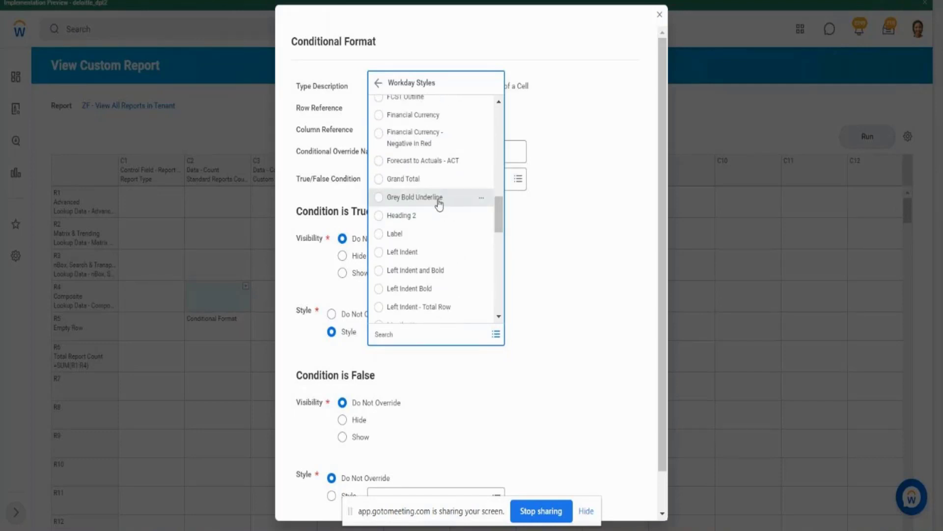
left_click(439, 199)
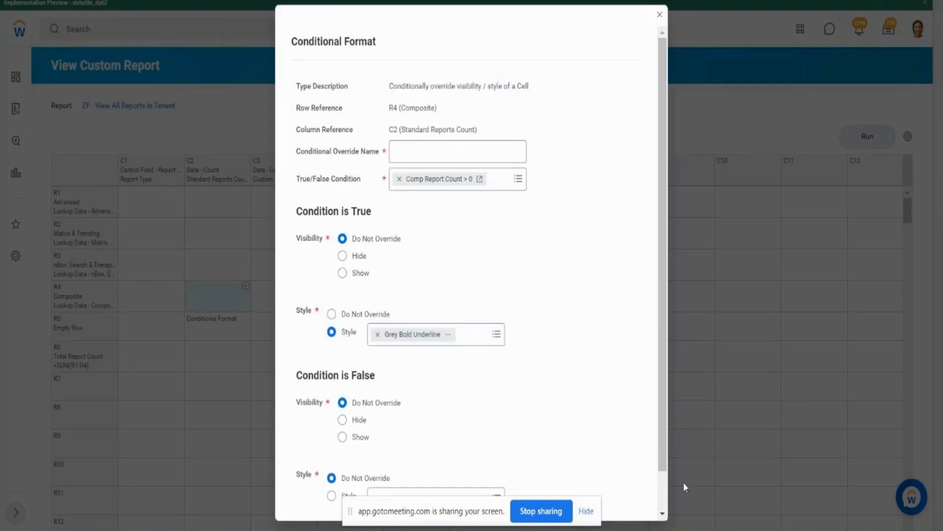
- Set the style applied when the R4C2 condition is false to the Workday style Left Indent Bold
scroll(663, 492, "down", 2)
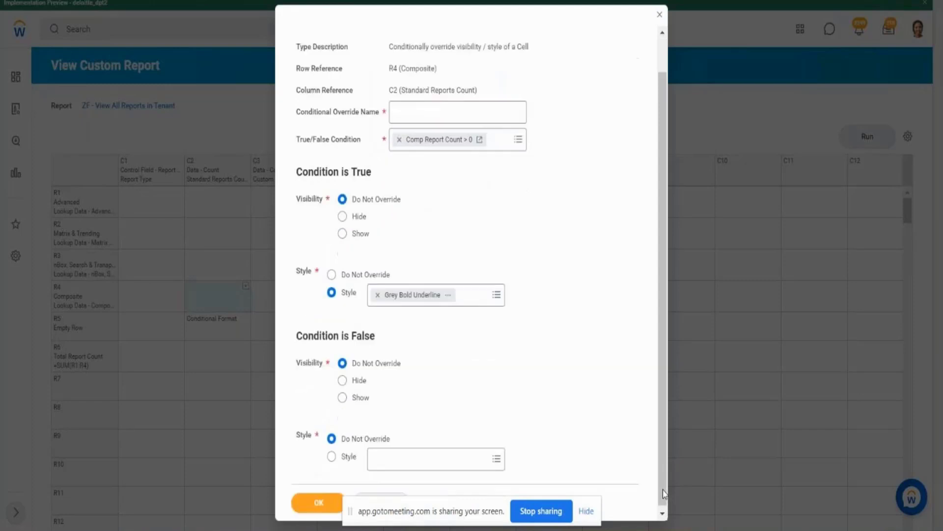
left_click(498, 462)
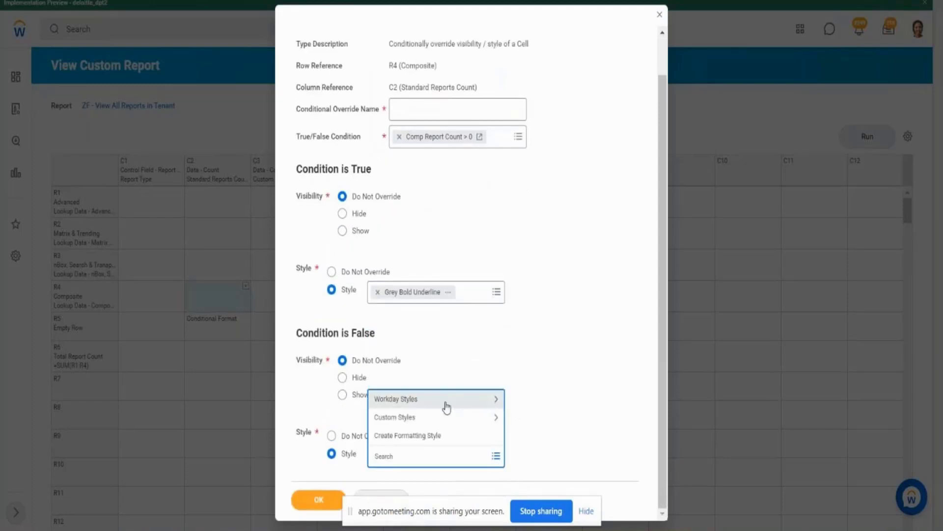
left_click(446, 406)
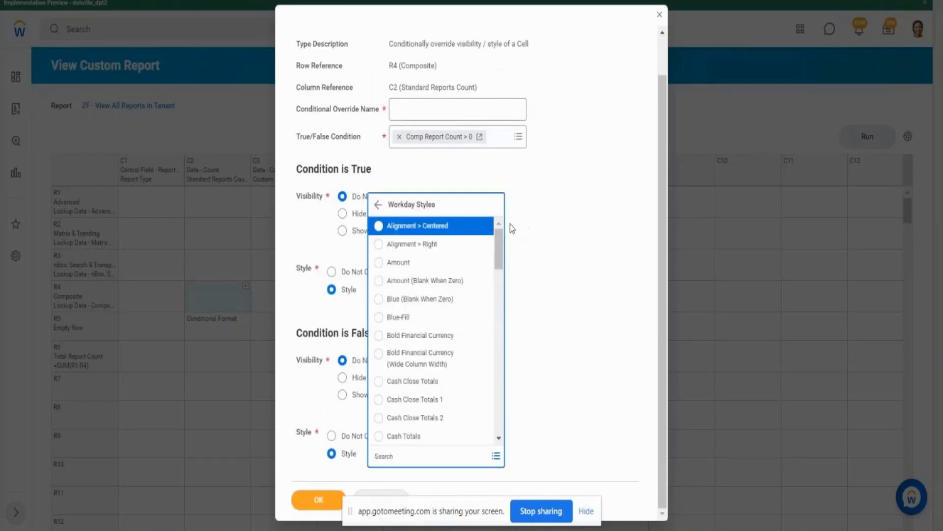
left_click_drag(499, 250, 507, 396)
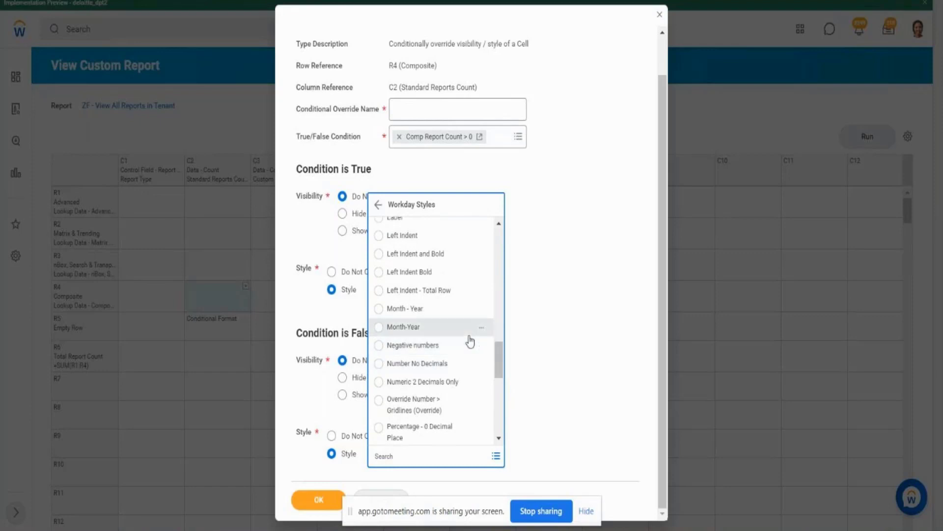
left_click(426, 275)
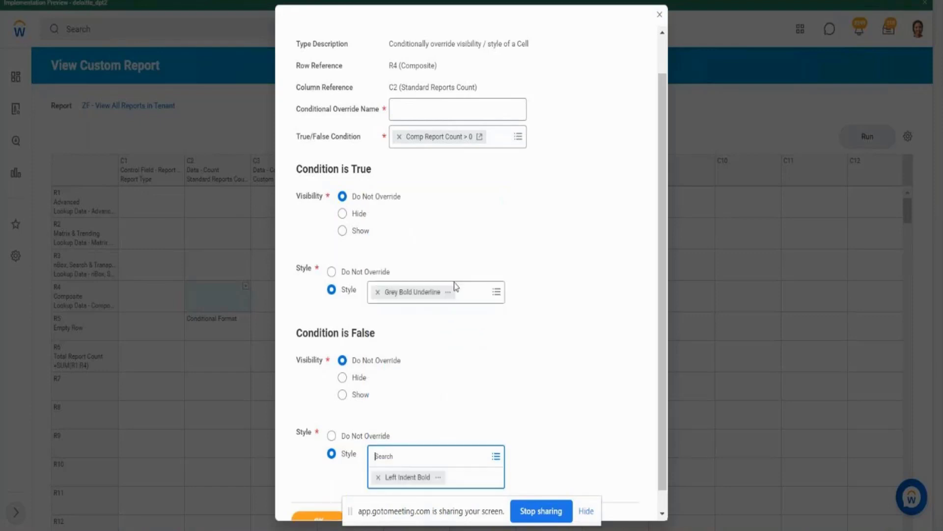
- Name the conditional override Comp Report Count > 0 and save the R4C2 conditional format
left_click(663, 497)
left_click(320, 500)
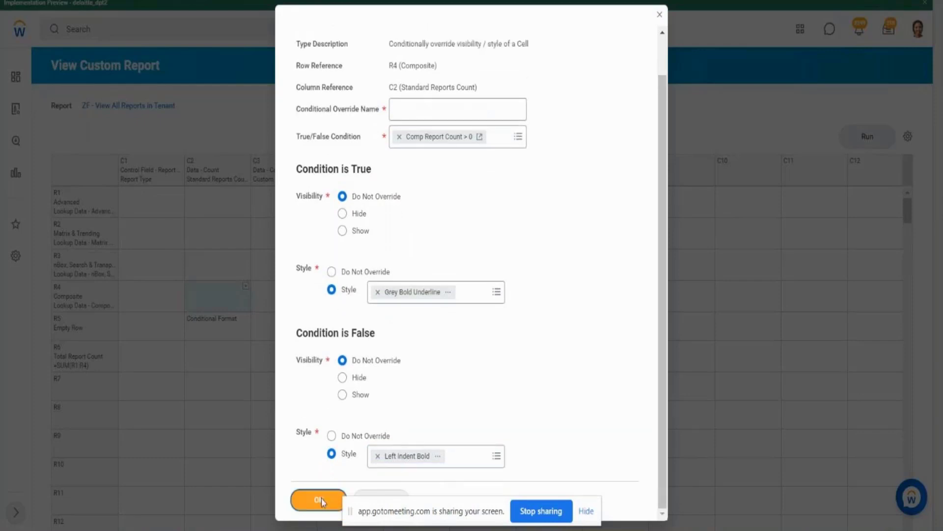
left_click(461, 182)
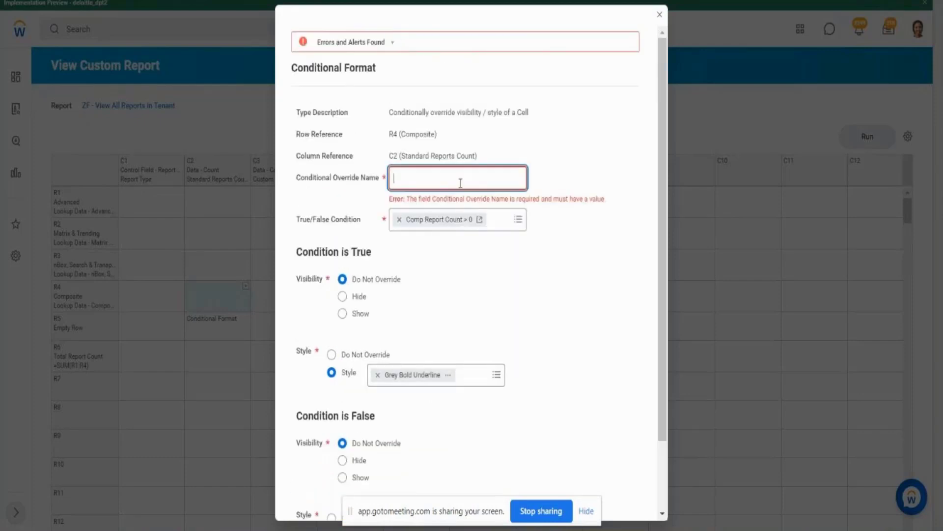
key("ctrl+v")
left_click_drag(662, 368, 687, 446)
left_click(323, 493)
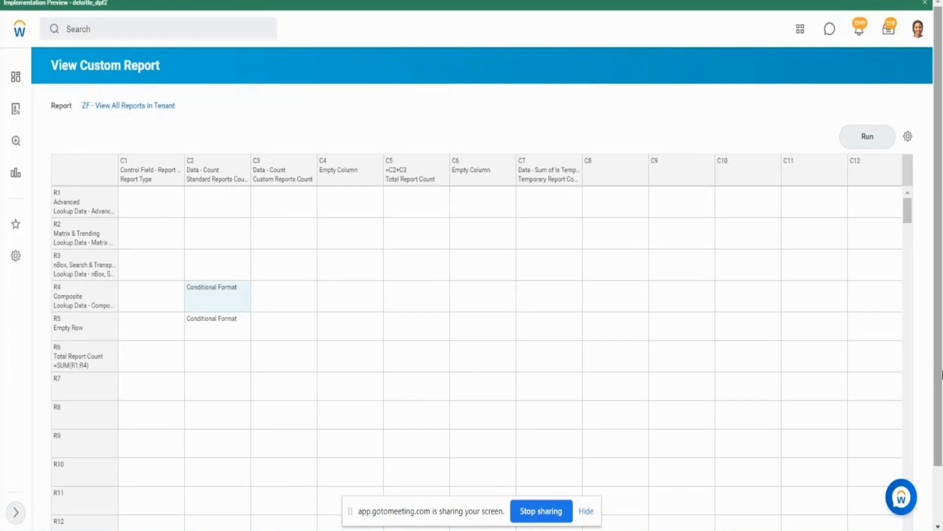
- Run the report to check the Composite row's Standard Reports Count formatting, and return to the report layout
left_click(859, 140)
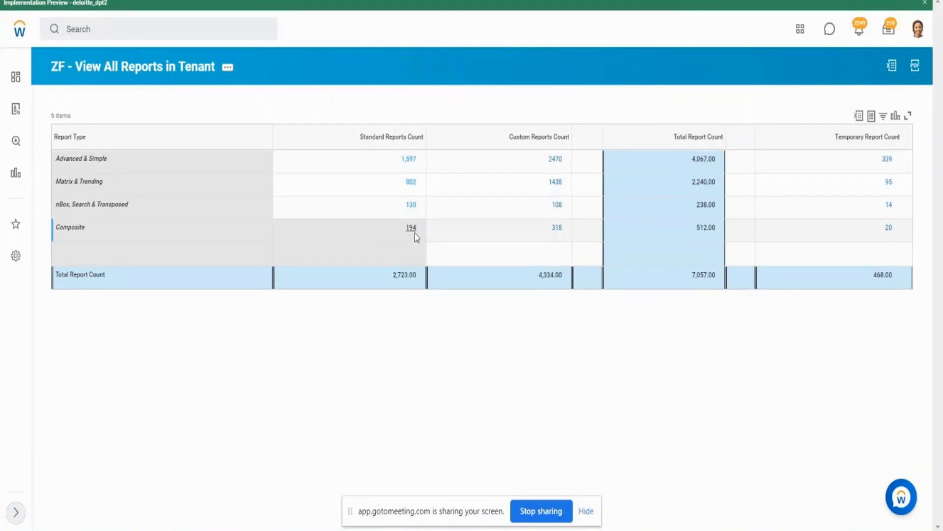
key("ctrl+w")
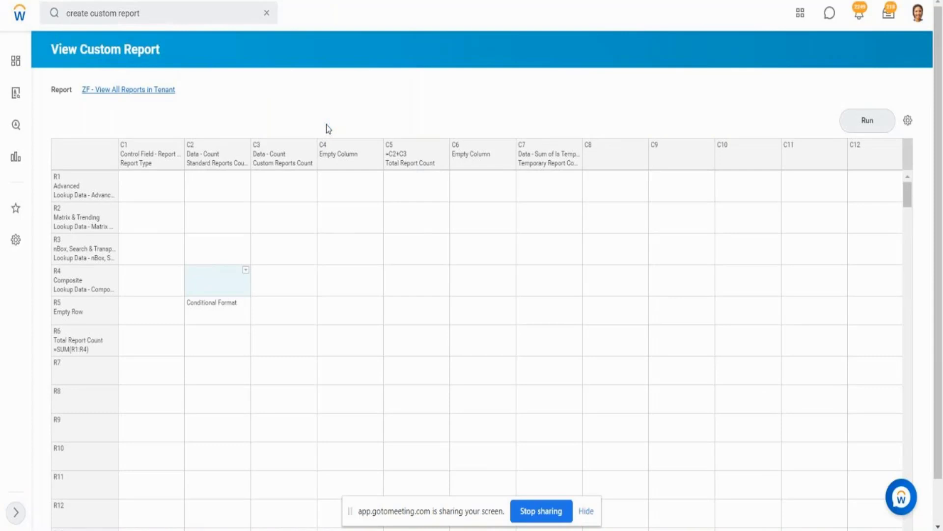
- Review the R4C2 conditional format, including its override condition and the styles for true and false, and close it
left_click(234, 271)
left_click(245, 272)
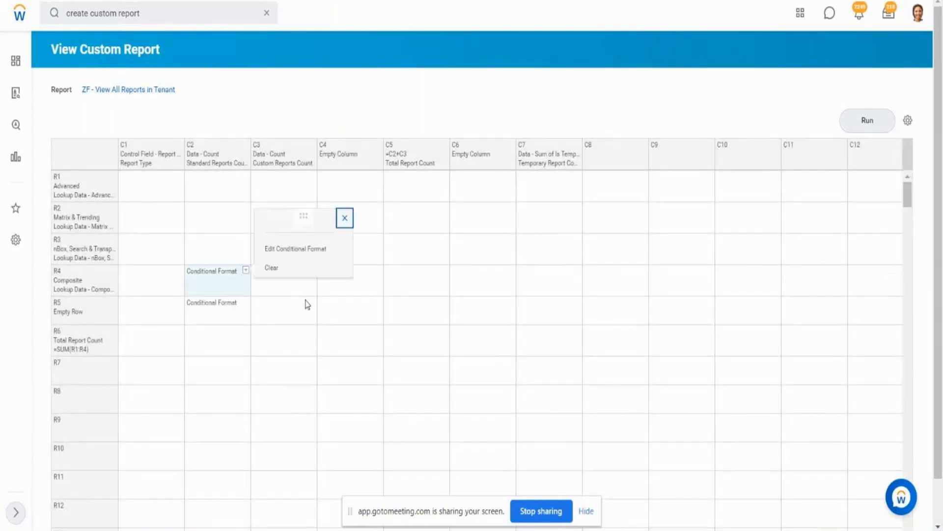
left_click(313, 254)
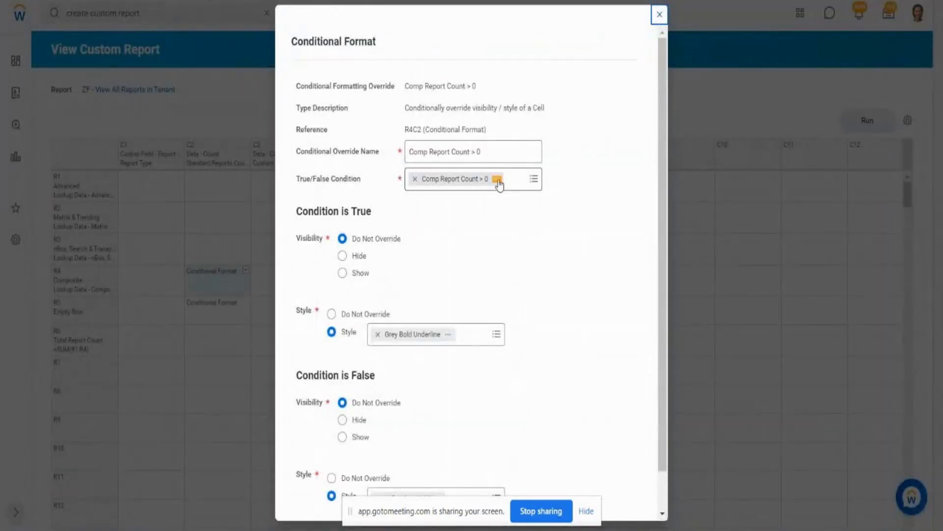
left_click(498, 181)
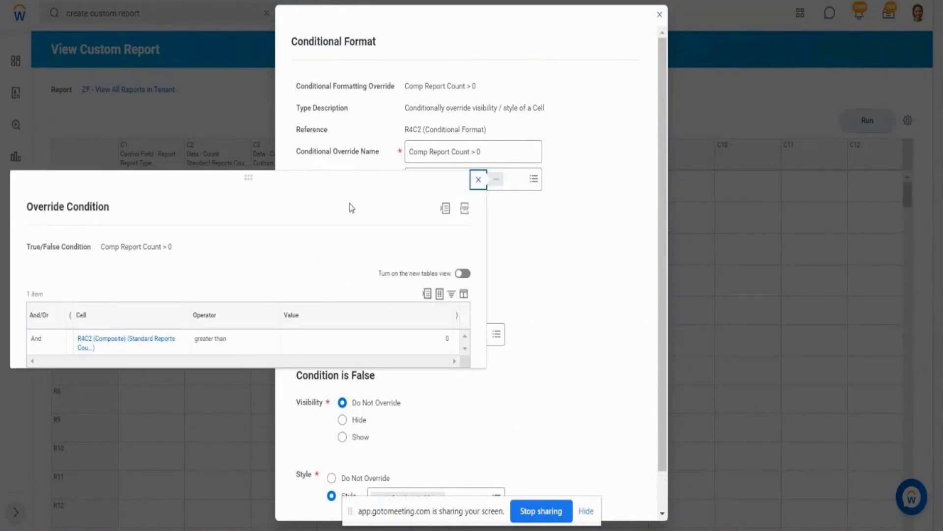
left_click(341, 167)
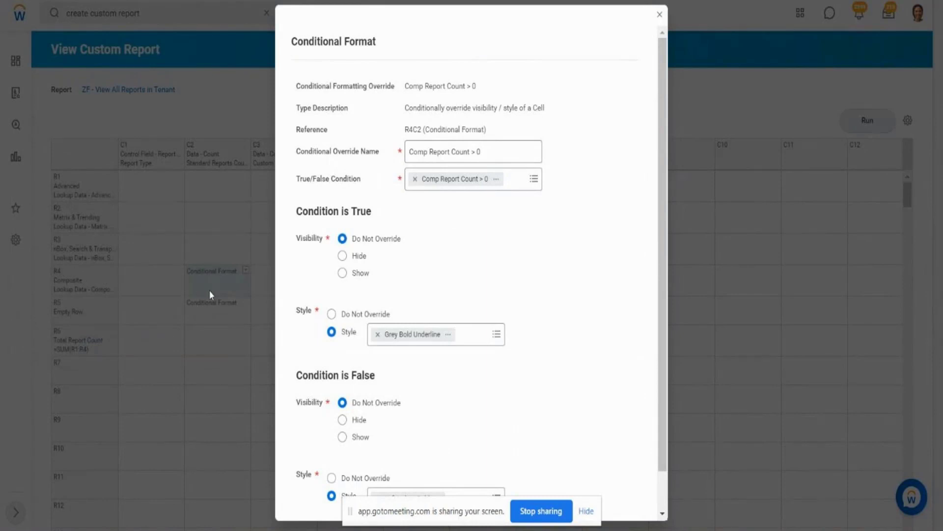
left_click(498, 180)
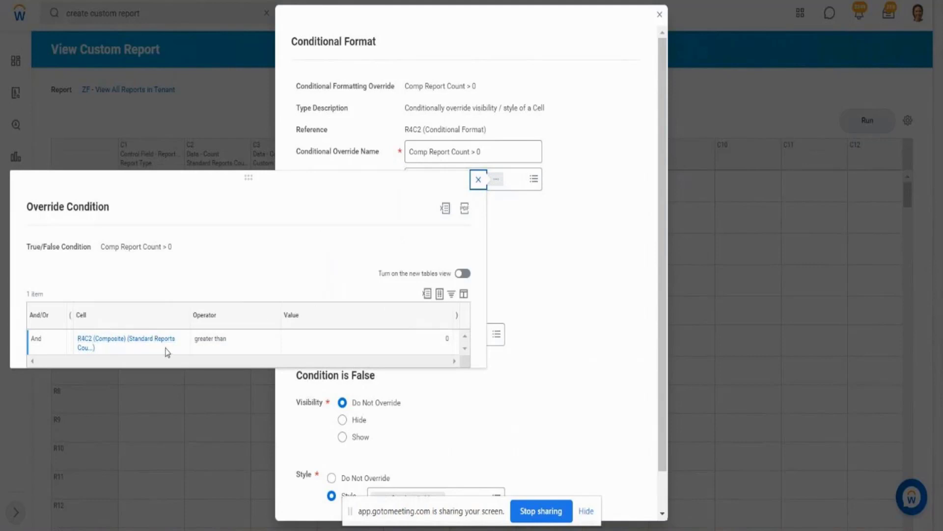
left_click_drag(238, 341, 197, 342)
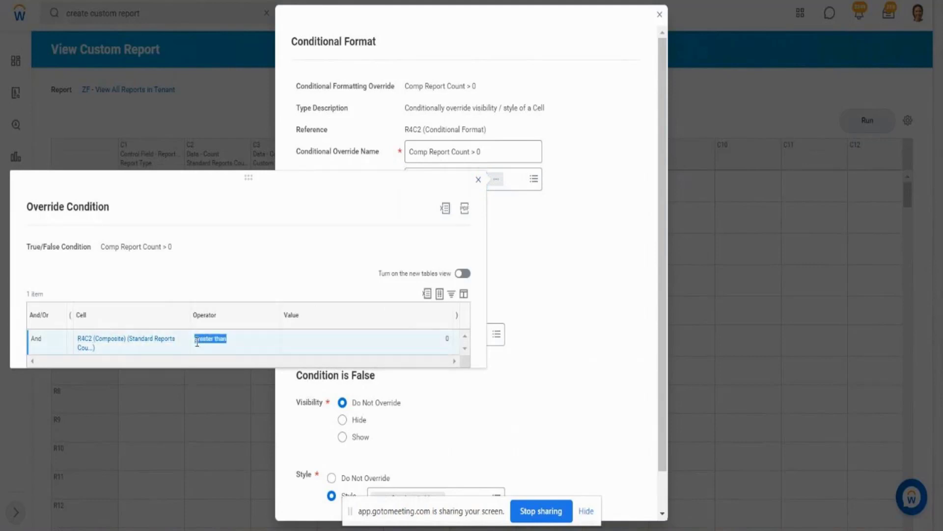
left_click(478, 180)
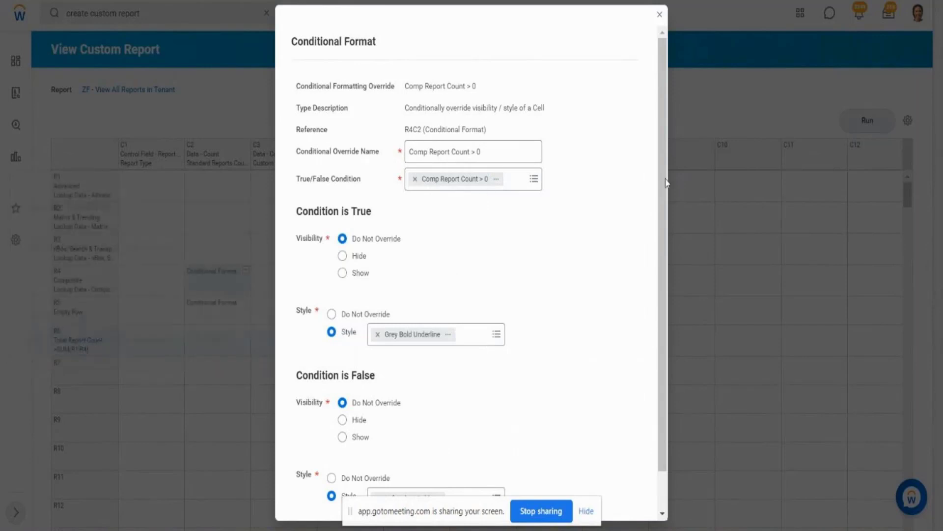
scroll(661, 217, "down", 2)
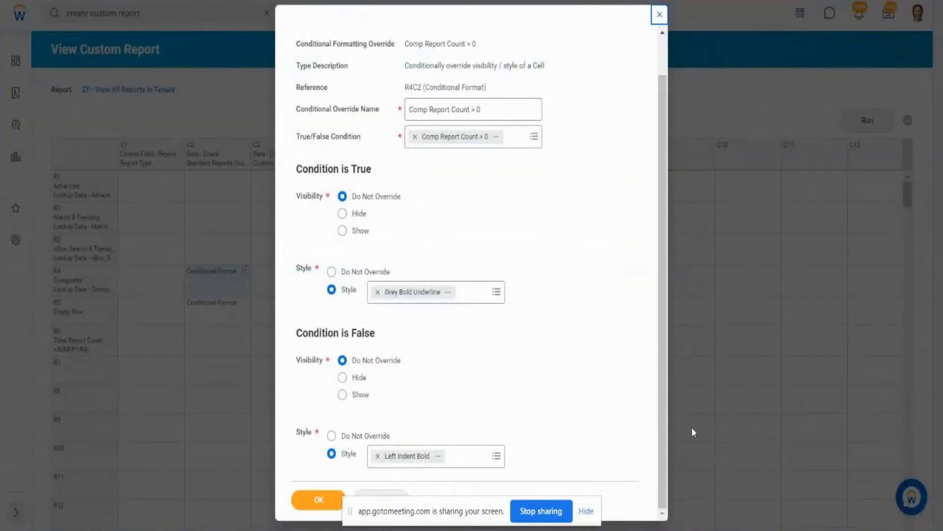
left_click(305, 500)
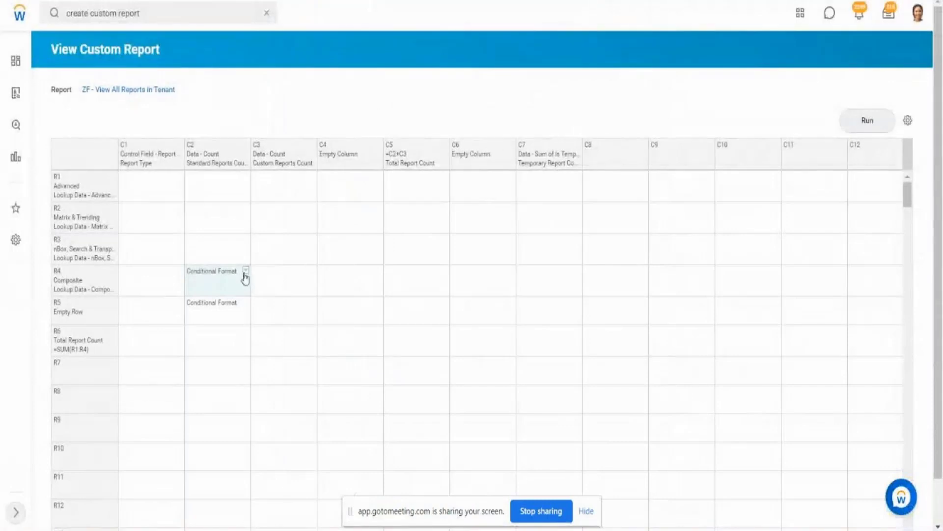
- Clear the conditional format from cell R4C2 along with all override conditions and formatting overrides that reference it
left_click(246, 273)
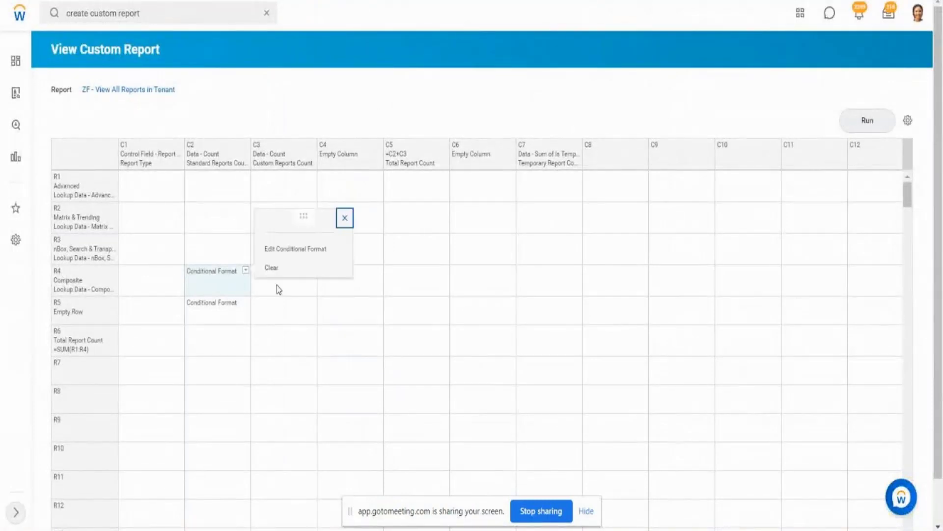
left_click(286, 274)
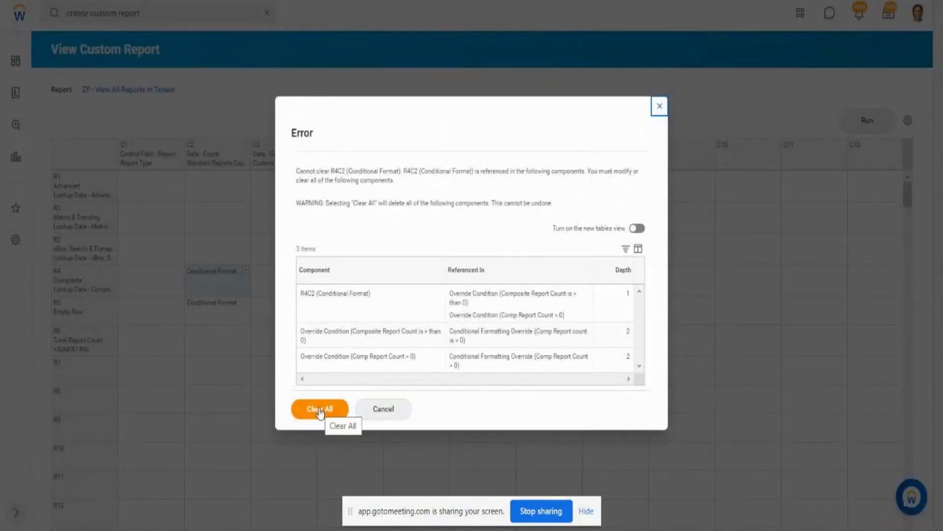
left_click(320, 412)
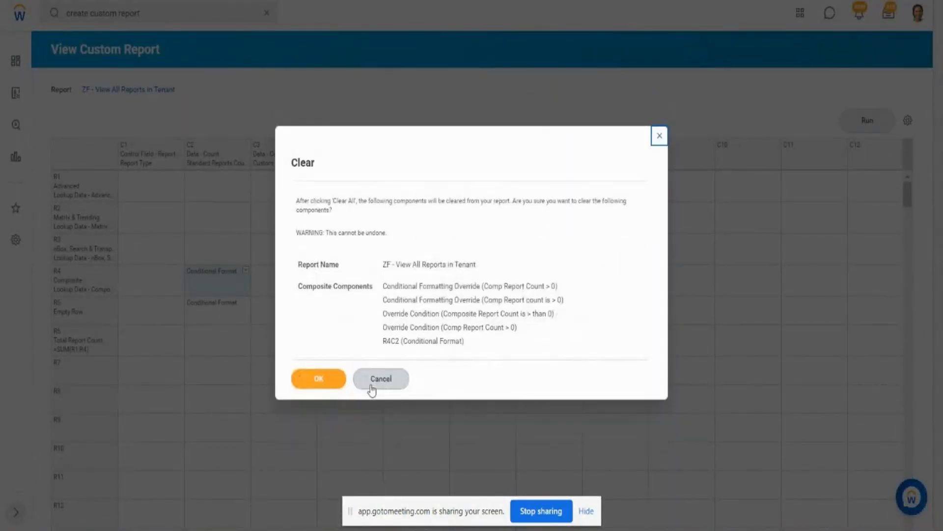
left_click(325, 385)
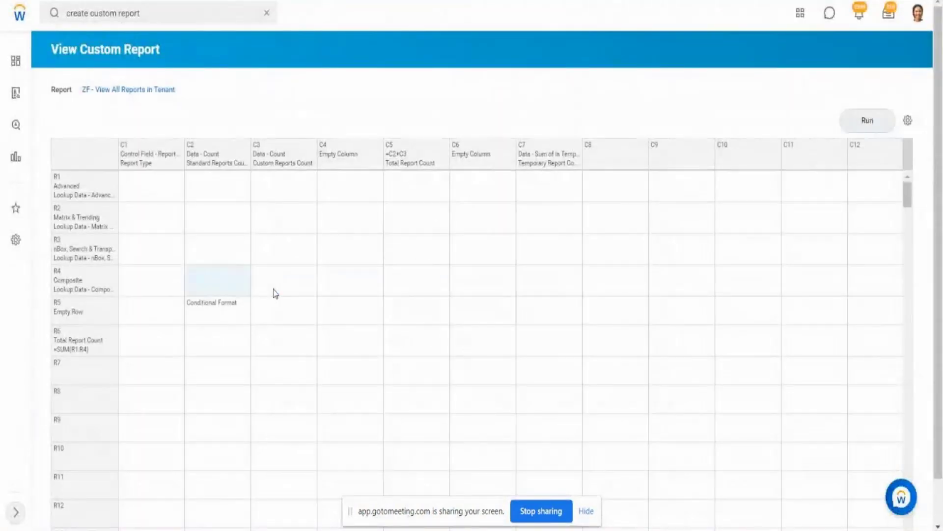
- Examine the Data definition form for cell R5C2, including its sub report, data item and filter settings, without defining anything
mouse_move(245, 304)
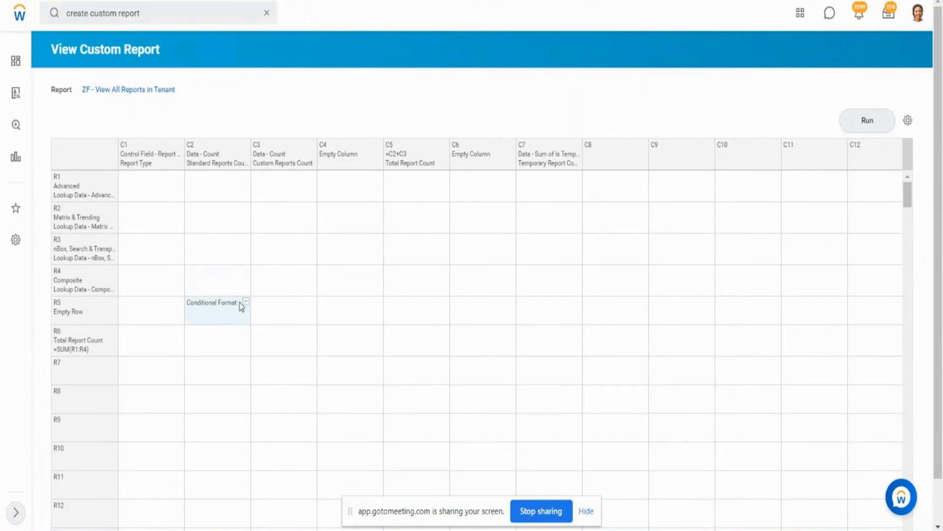
left_click(265, 311)
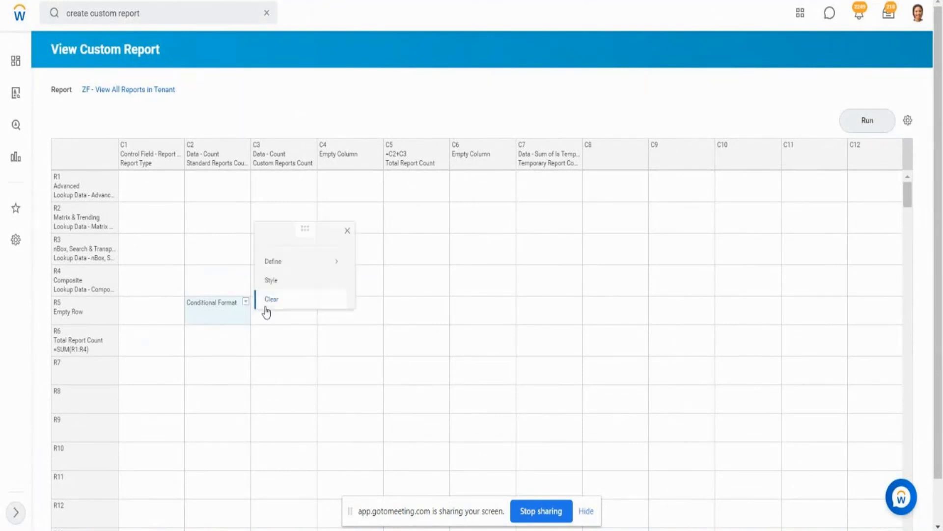
mouse_move(289, 268)
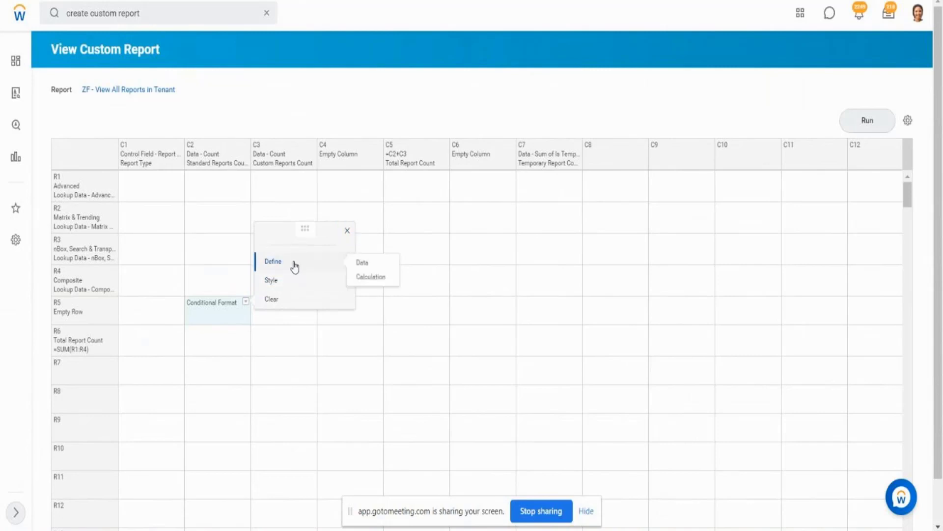
left_click(294, 263)
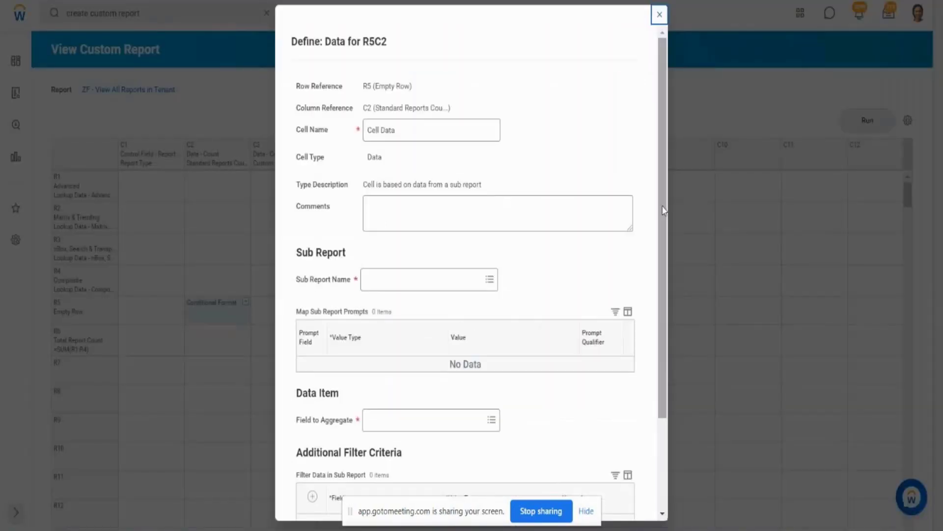
left_click_drag(663, 210, 671, 314)
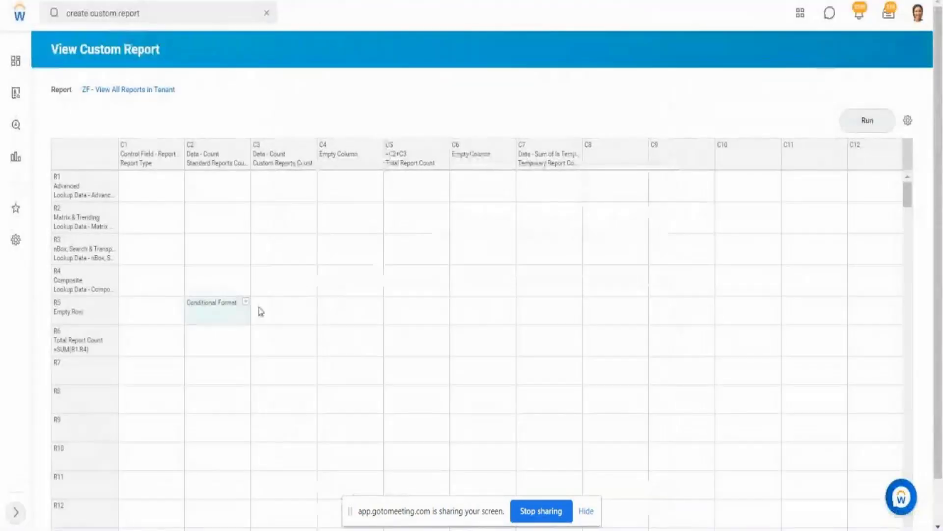
- Clear the conditional format from cell R5C2, in the empty row under Standard Reports Count
left_click(245, 301)
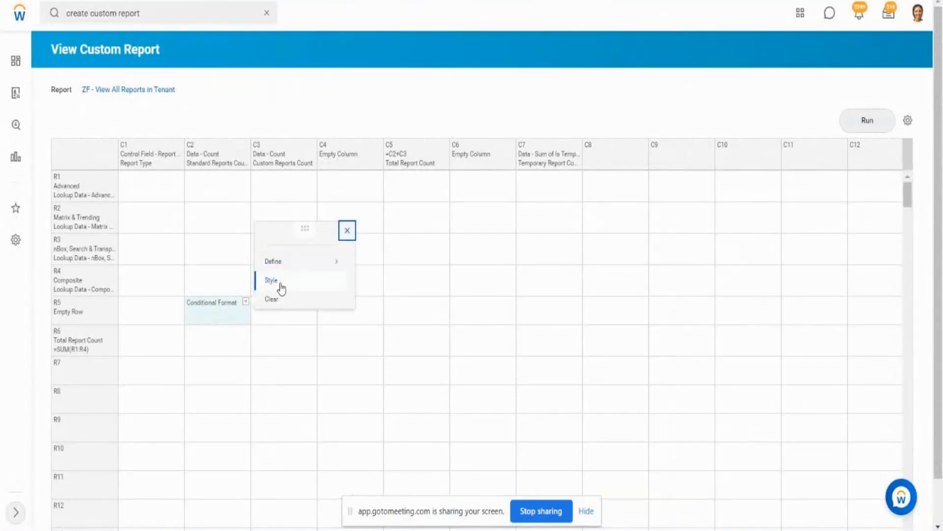
mouse_move(289, 264)
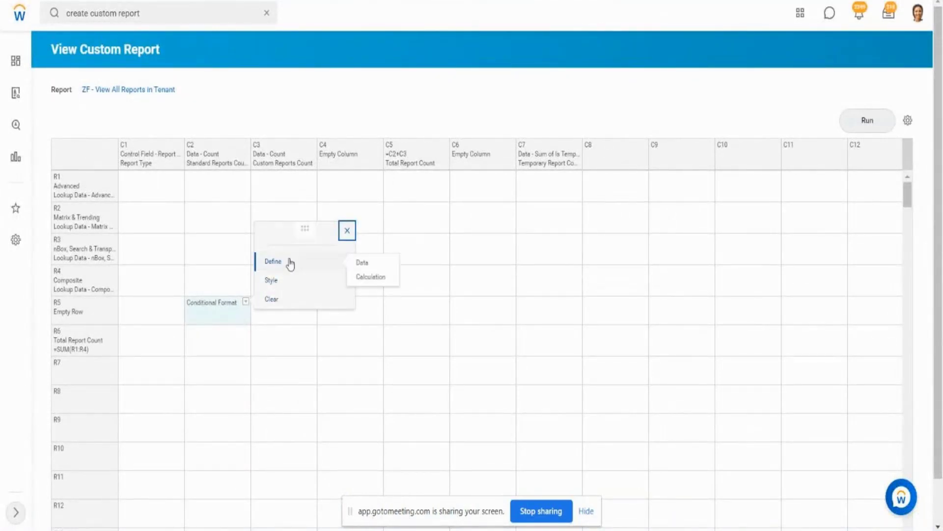
left_click(271, 300)
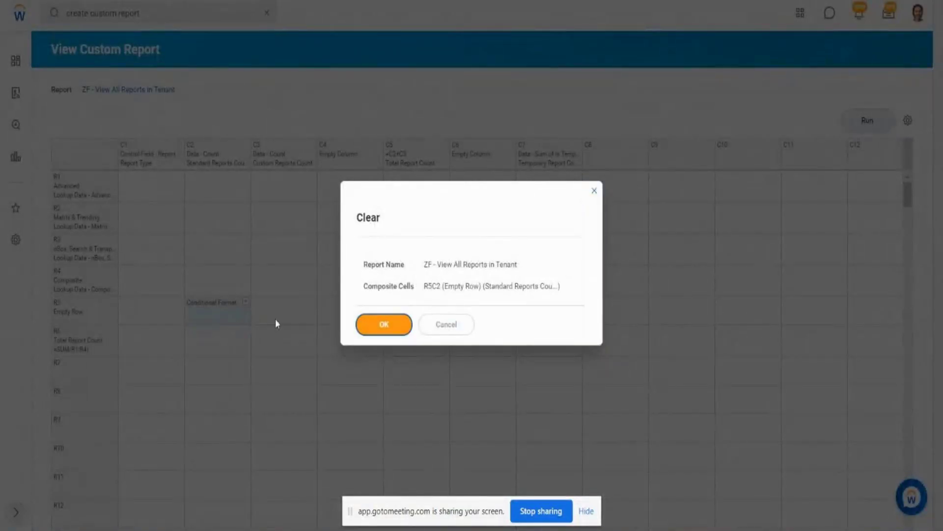
left_click(383, 323)
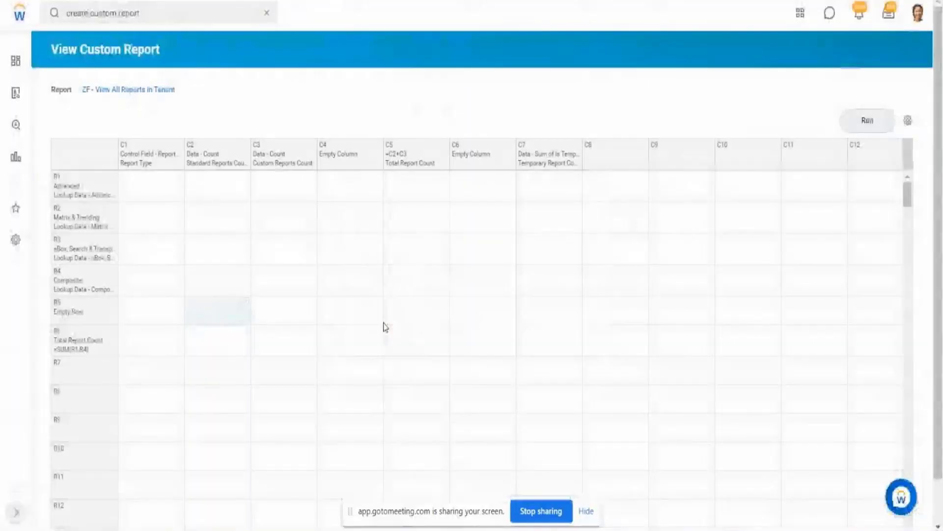
- Check a new conditional format for cell R5C2 for existing override conditions, and close the form without defining one
mouse_move(244, 307)
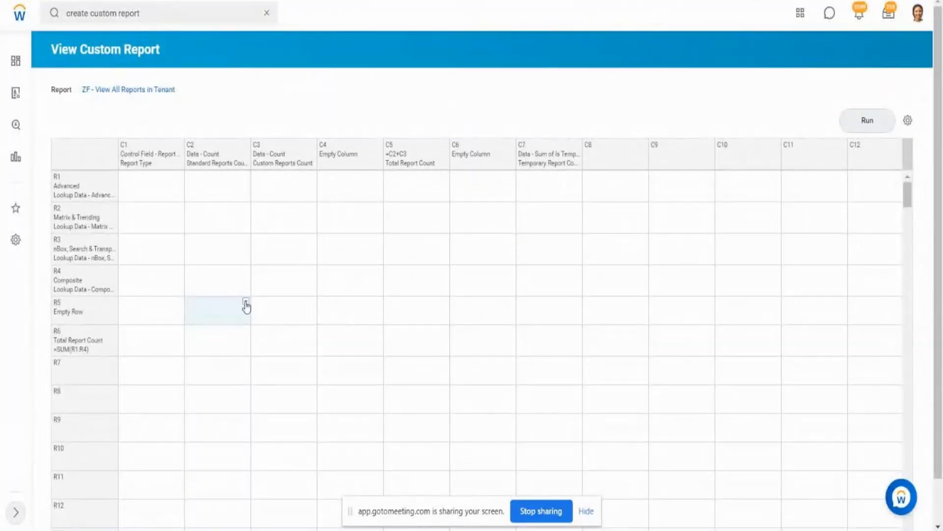
mouse_move(298, 262)
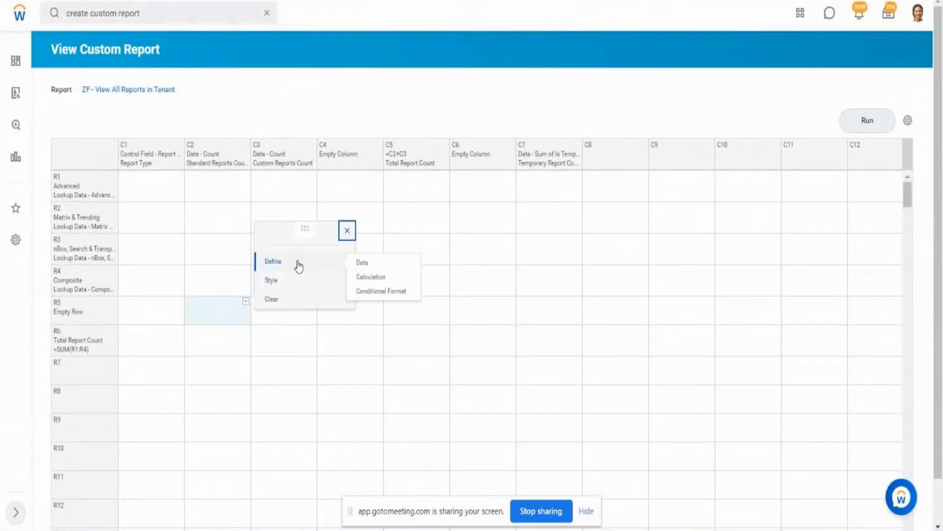
left_click(384, 292)
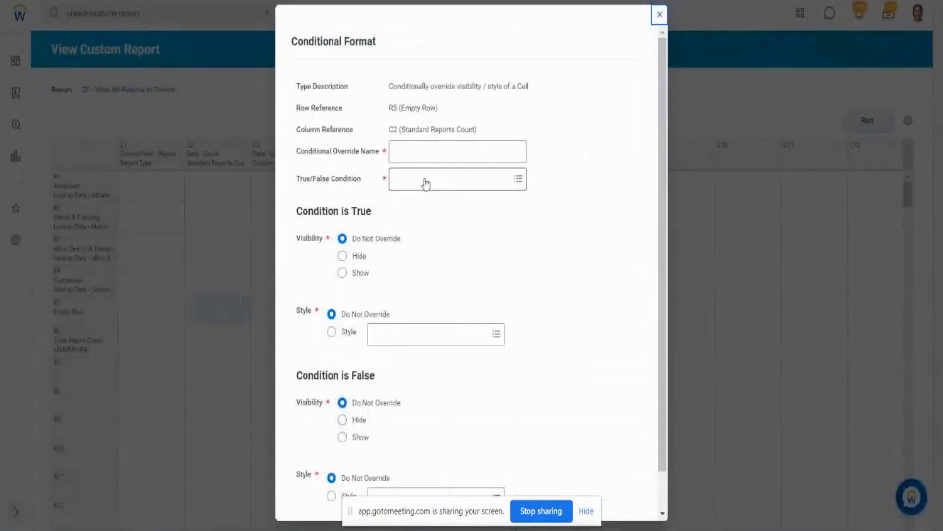
left_click(423, 177)
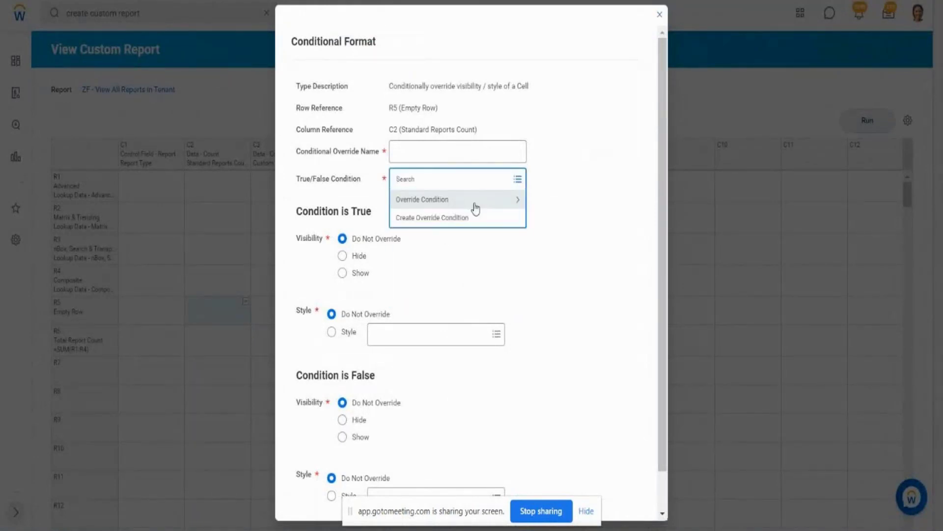
left_click(475, 208)
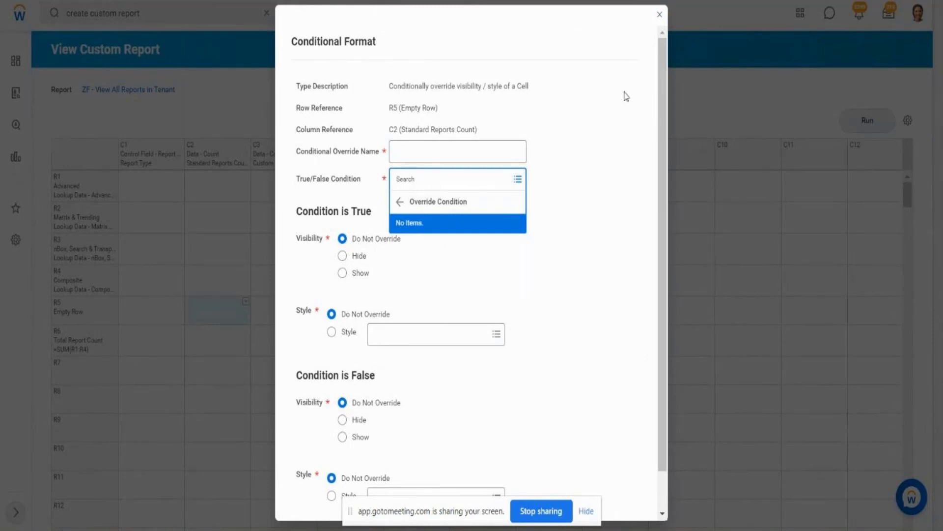
left_click(660, 15)
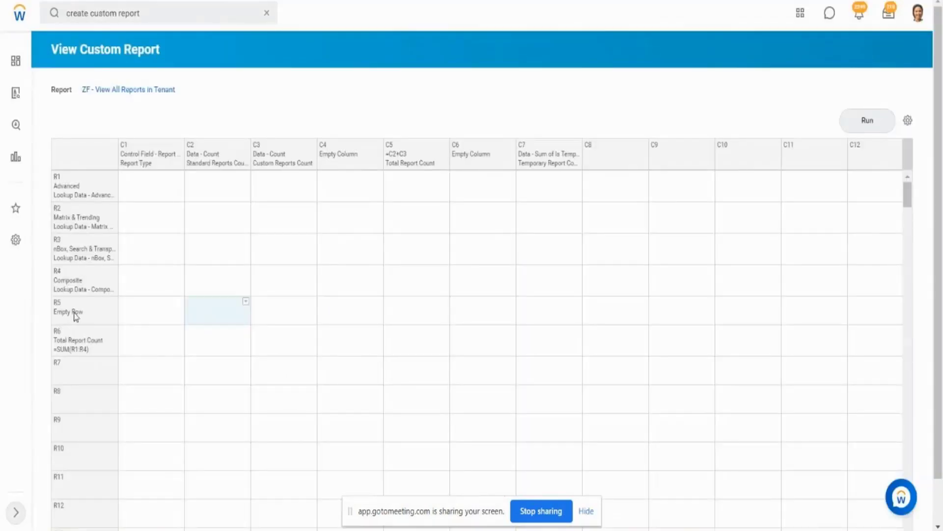
- Run the ZF - View All Reports in Tenant report from its layout
left_click(76, 314)
left_click(228, 319)
left_click(867, 121)
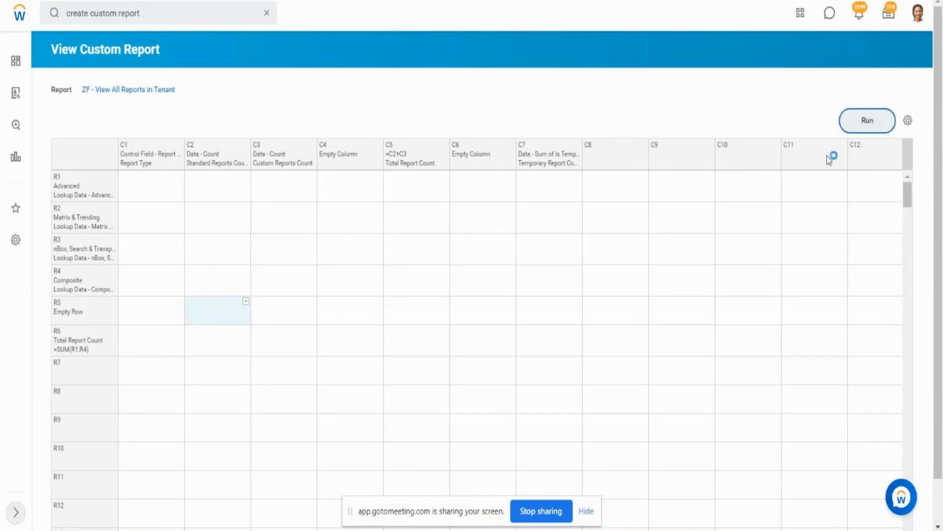